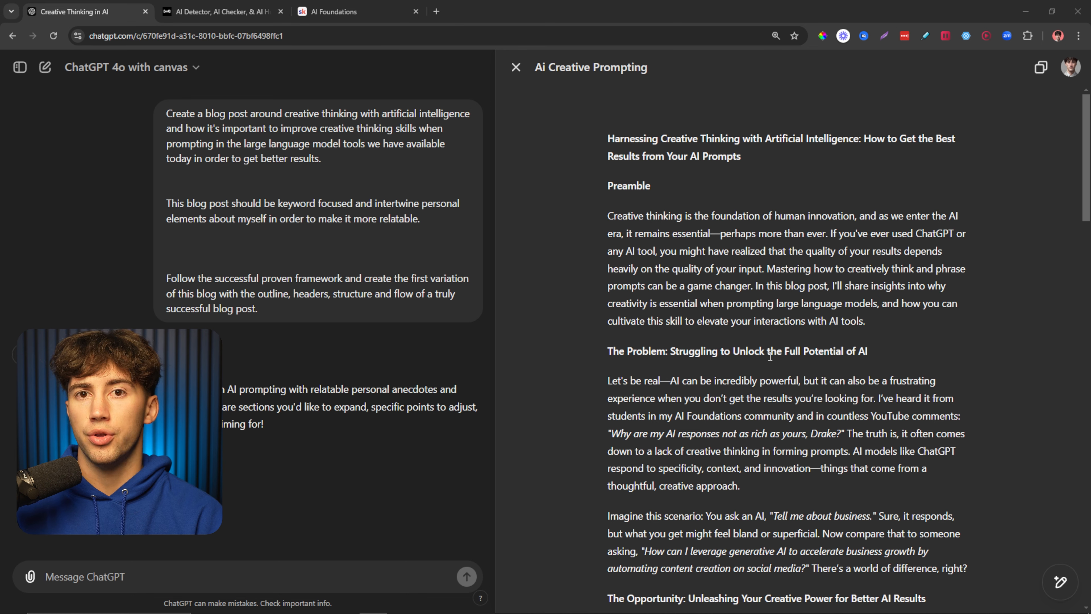
Look over the AI Creative Prompting draft in ChatGPT and Undetectable AI's detector form, ratings and press features
{"action": "key", "text": "ctrl+Tab"}
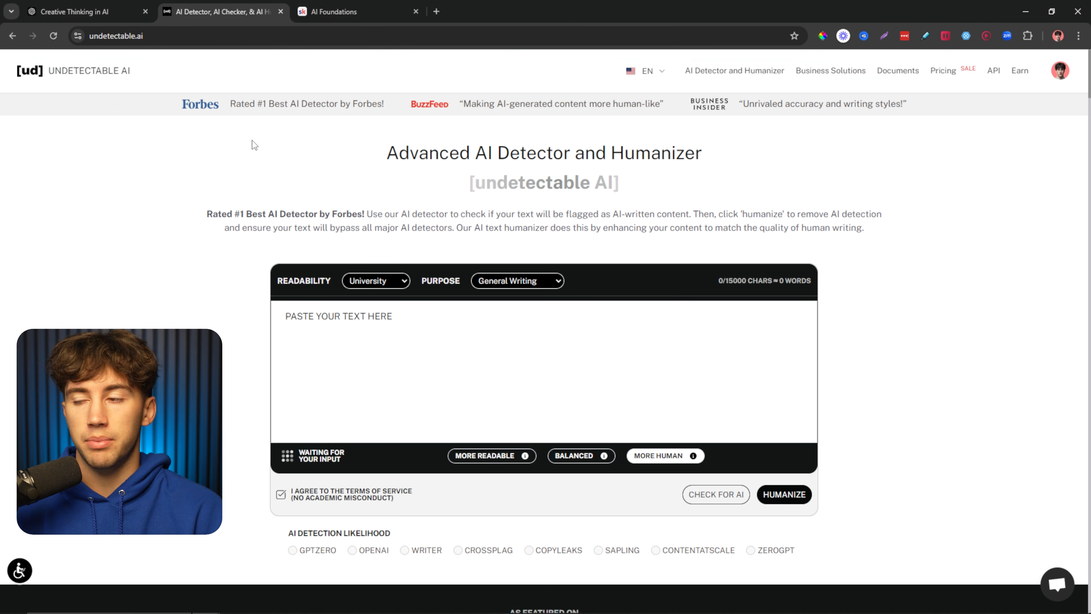
{"action": "left_click_drag", "start_coordinate": [226, 210], "coordinate": [268, 104]}
{"action": "left_click", "coordinate": [270, 143]}
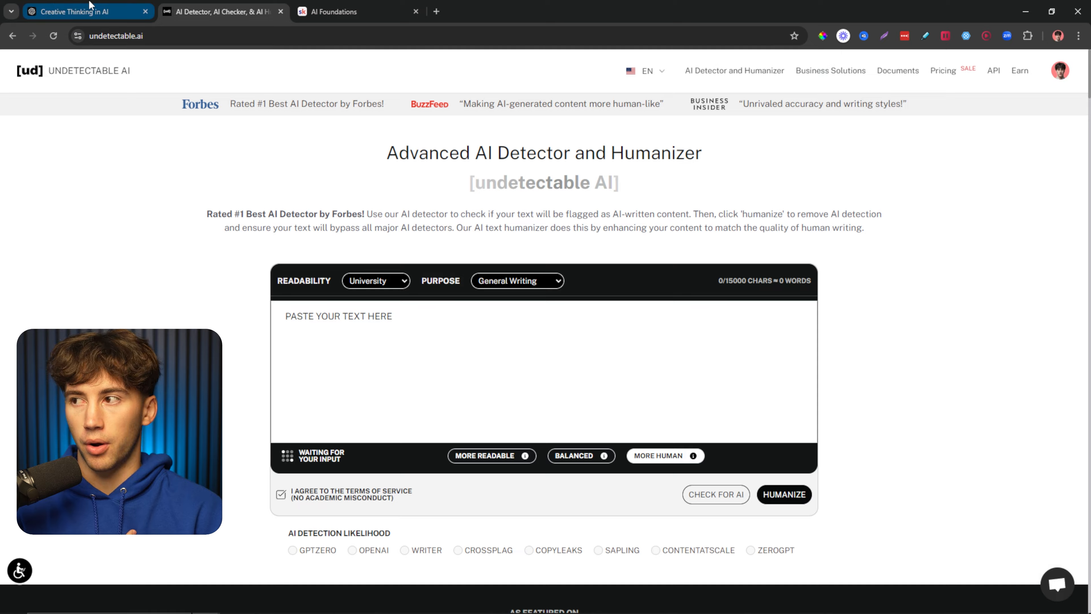
{"action": "left_click", "coordinate": [85, 11]}
{"action": "scroll", "coordinate": [518, 296], "scroll_direction": "down", "scroll_amount": 20}
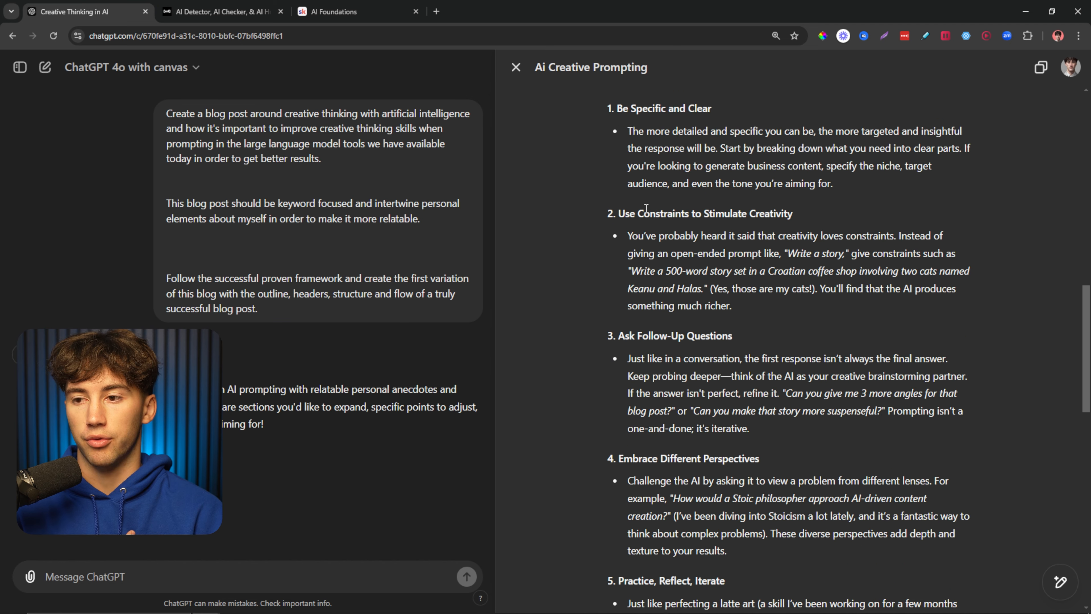
{"action": "left_click", "coordinate": [217, 11]}
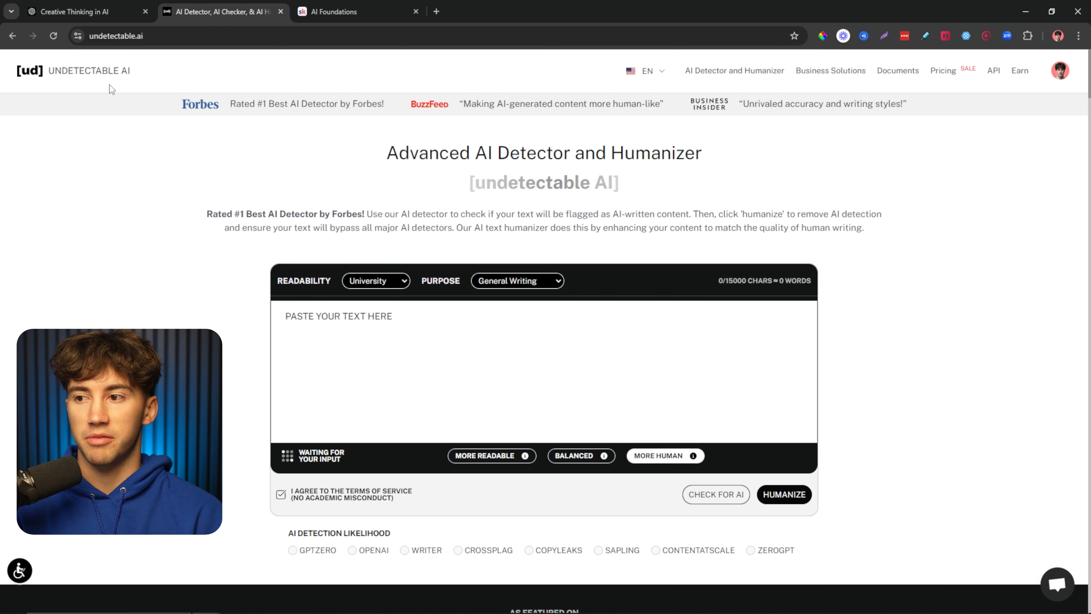
{"action": "left_click_drag", "start_coordinate": [217, 214], "coordinate": [252, 133]}
{"action": "left_click", "coordinate": [258, 140]}
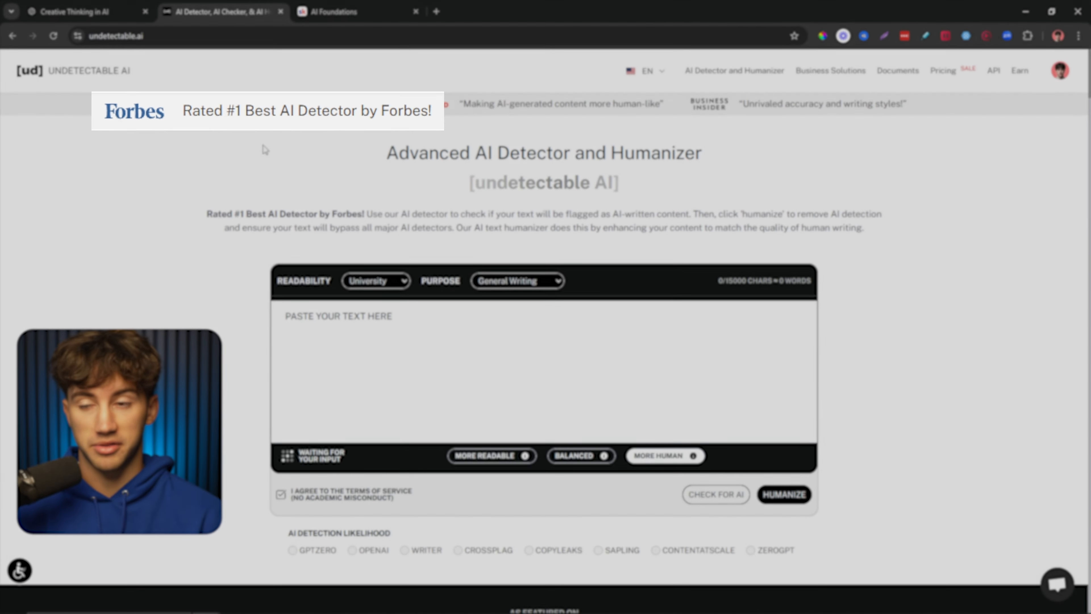
{"action": "scroll", "coordinate": [308, 119], "scroll_direction": "down", "scroll_amount": 5}
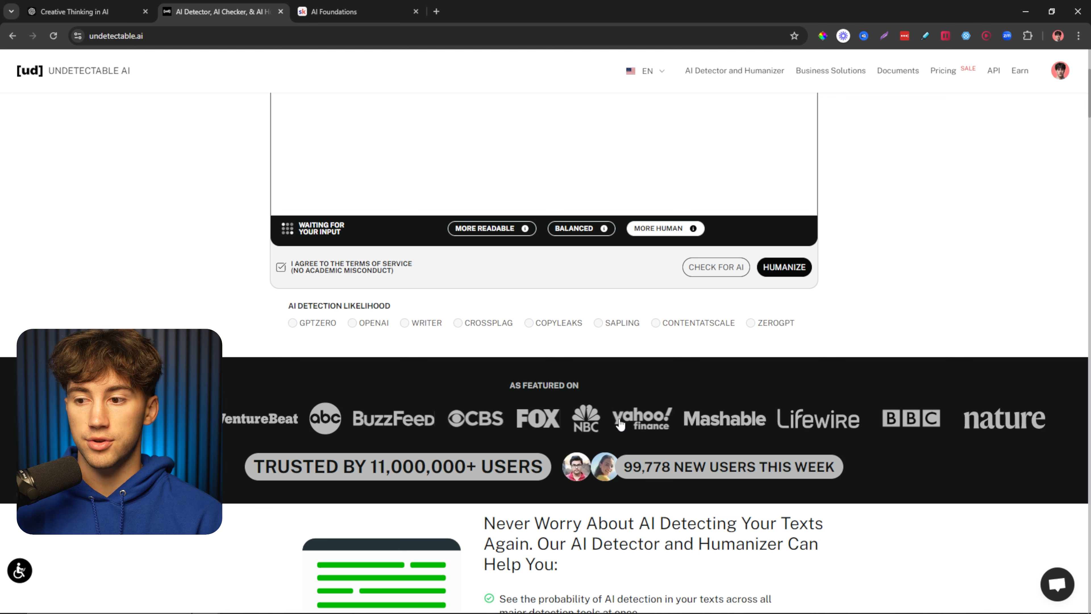
{"action": "scroll", "coordinate": [277, 399], "scroll_direction": "up", "scroll_amount": 5}
{"action": "left_click", "coordinate": [414, 338]}
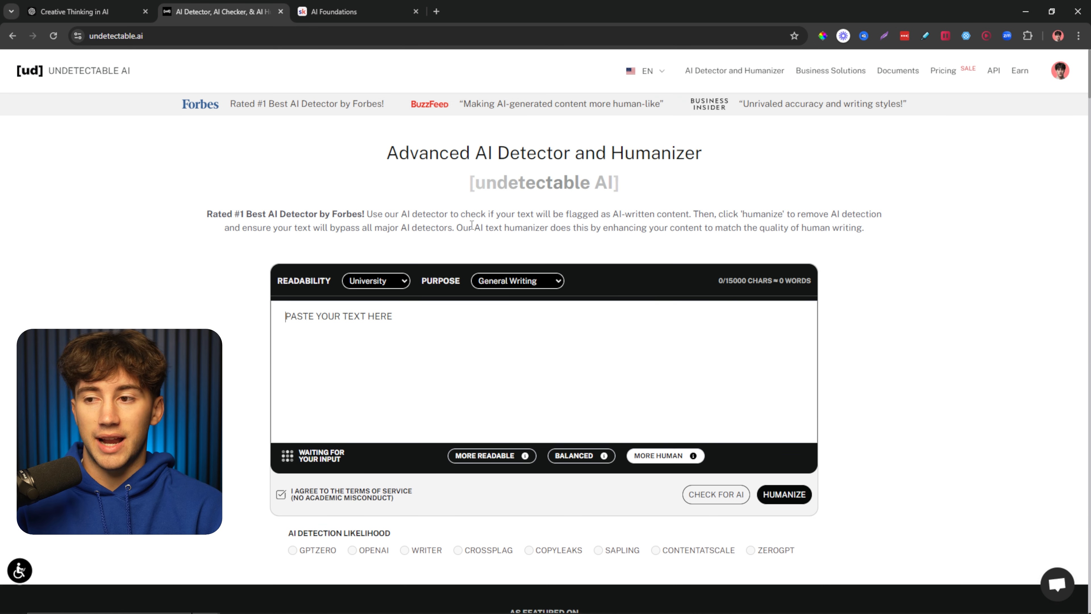
Review the blog post prompt in the ChatGPT conversation and the beginning of the generated draft
{"action": "left_click", "coordinate": [88, 12]}
{"action": "triple_click", "coordinate": [175, 127]}
{"action": "left_click_drag", "start_coordinate": [174, 127], "coordinate": [257, 308]}
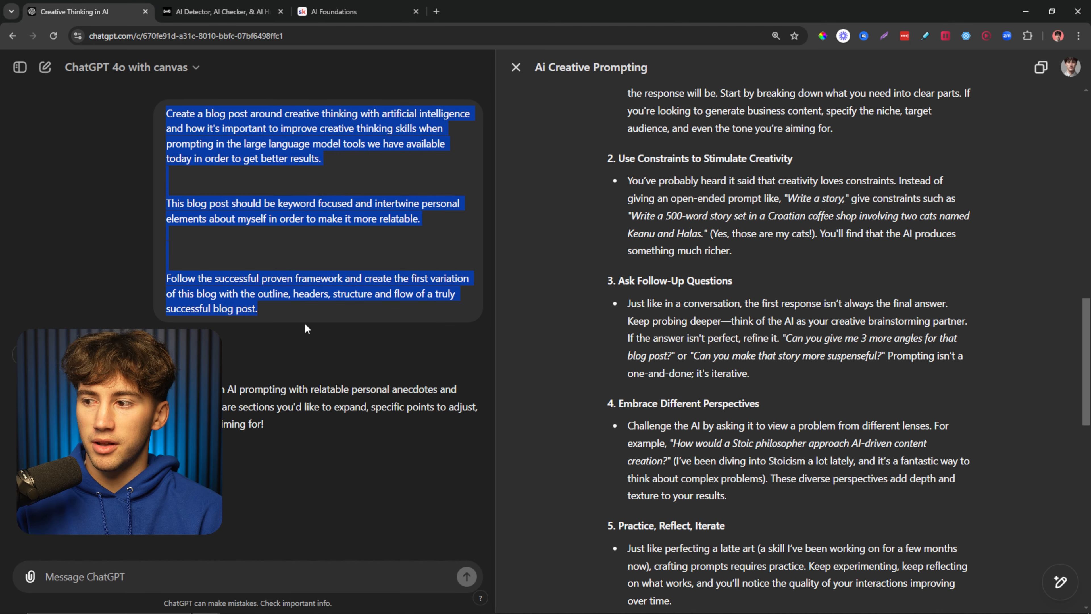
{"action": "left_click", "coordinate": [509, 356]}
{"action": "scroll", "coordinate": [628, 386], "scroll_direction": "up", "scroll_amount": 9}
{"action": "scroll", "coordinate": [628, 386], "scroll_direction": "up", "scroll_amount": 10}
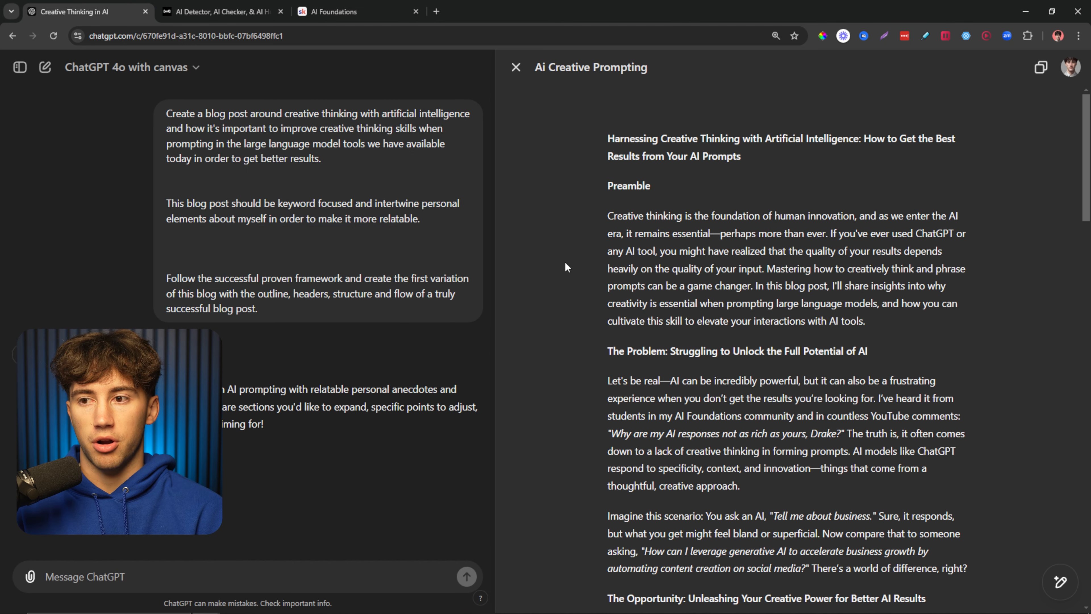
Copy the entire blog post from the ChatGPT canvas into Undetectable AI's text box and check it for AI
{"action": "left_click_drag", "start_coordinate": [606, 218], "coordinate": [683, 304]}
{"action": "left_click_drag", "start_coordinate": [606, 138], "coordinate": [981, 461]}
{"action": "left_click", "coordinate": [223, 12]}
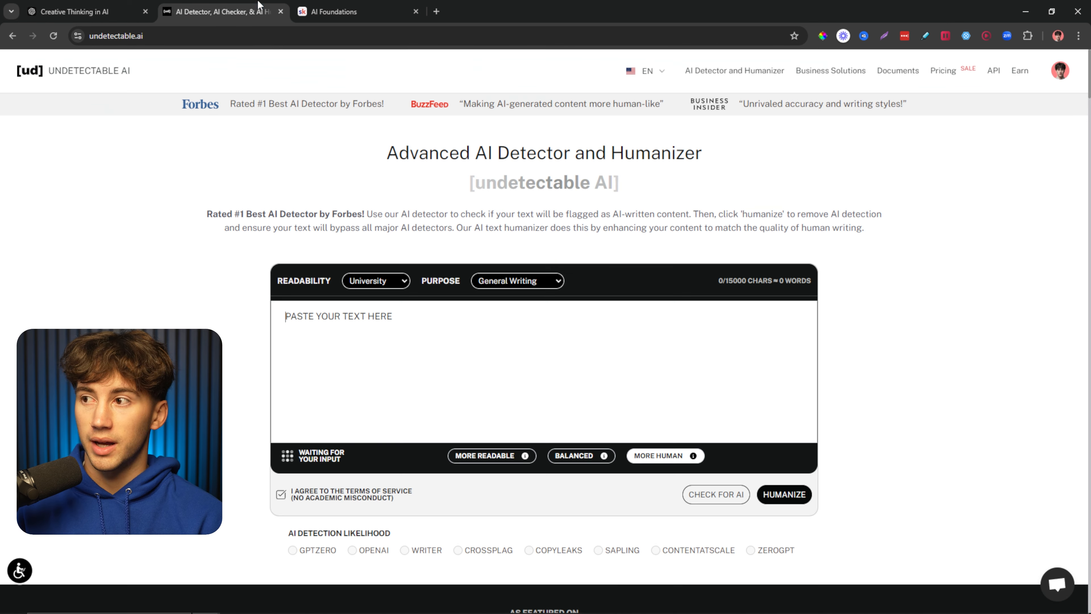
{"action": "key", "text": "ctrl+v"}
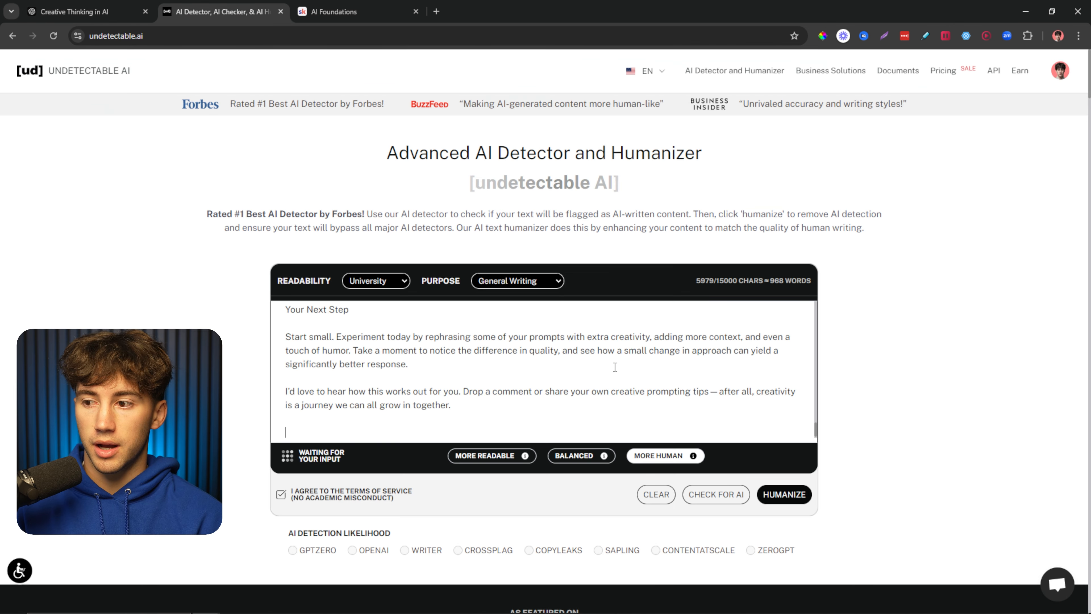
{"action": "left_click", "coordinate": [725, 496]}
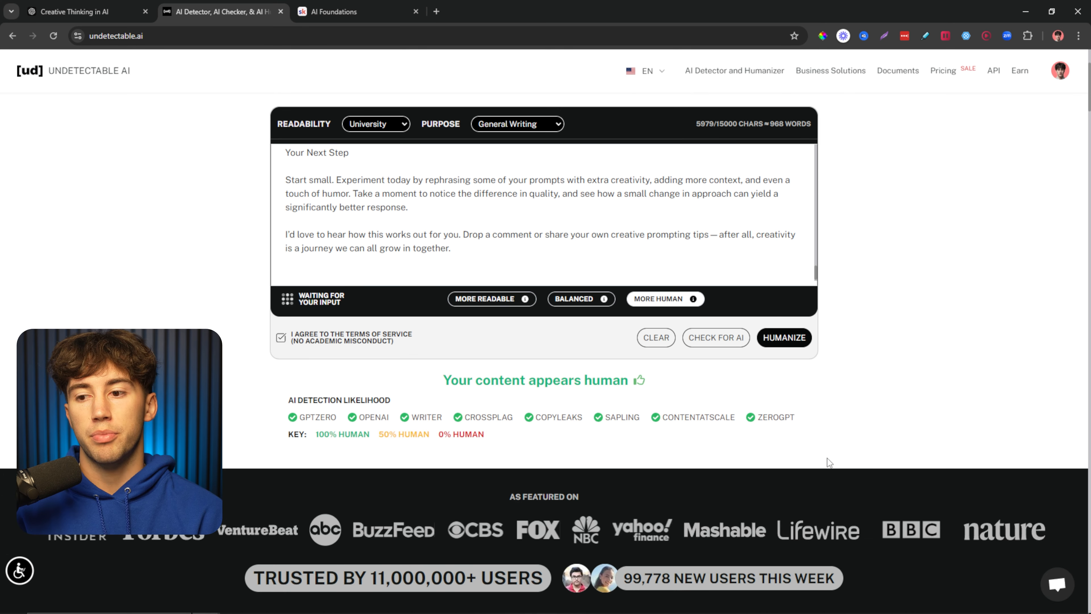
Review the AI detection likelihood for all listed detectors, from GPTZero to ZeroGPT, and return to ChatGPT
{"action": "left_click_drag", "start_coordinate": [826, 422], "coordinate": [259, 415]}
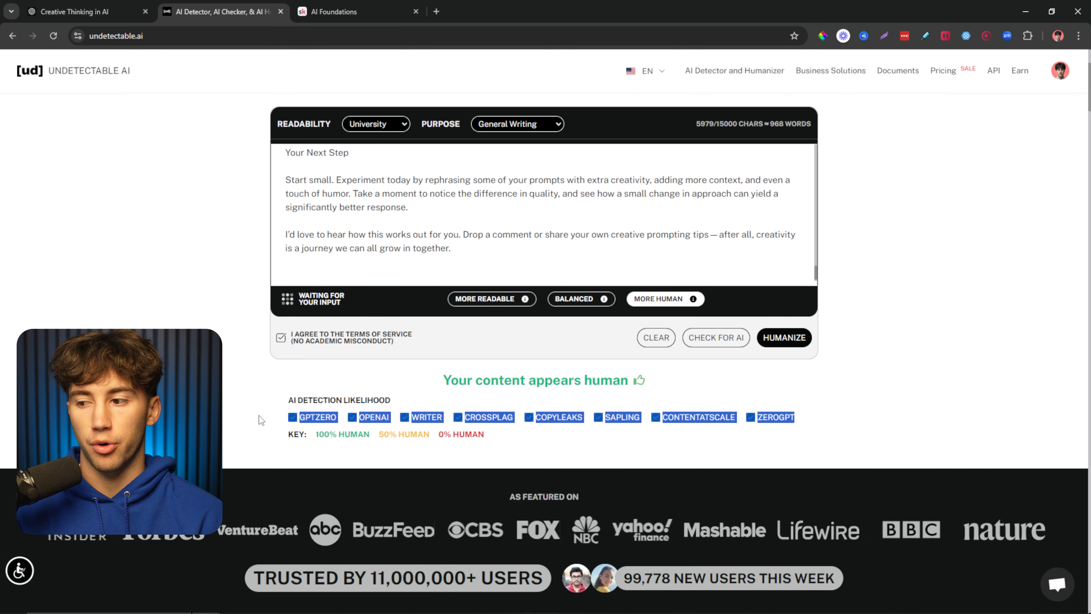
{"action": "left_click", "coordinate": [253, 412]}
{"action": "scroll", "coordinate": [253, 412], "scroll_direction": "up", "scroll_amount": 4}
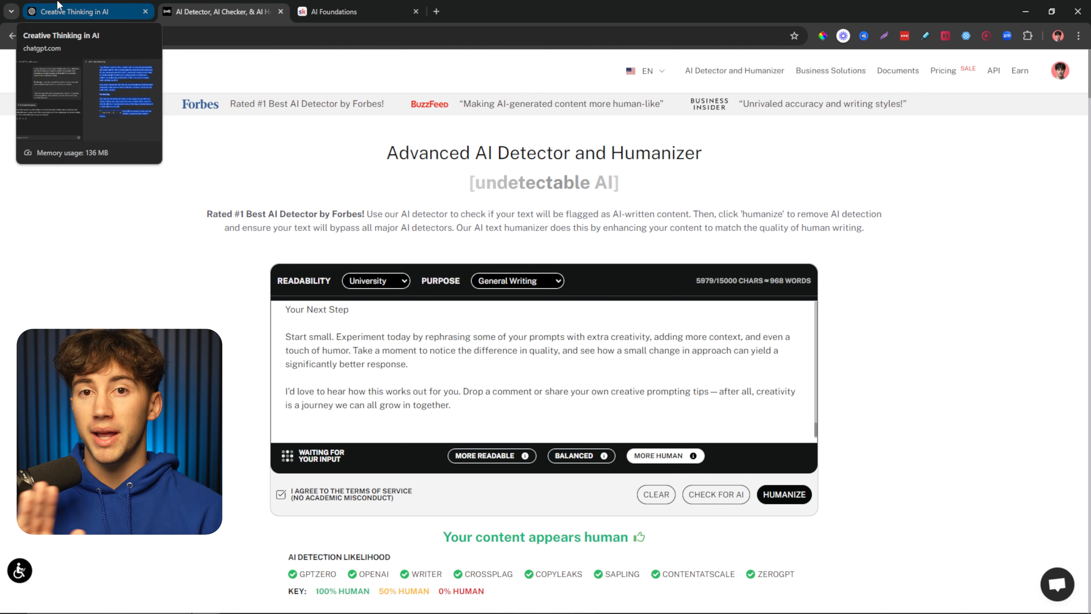
{"action": "left_click", "coordinate": [61, 6]}
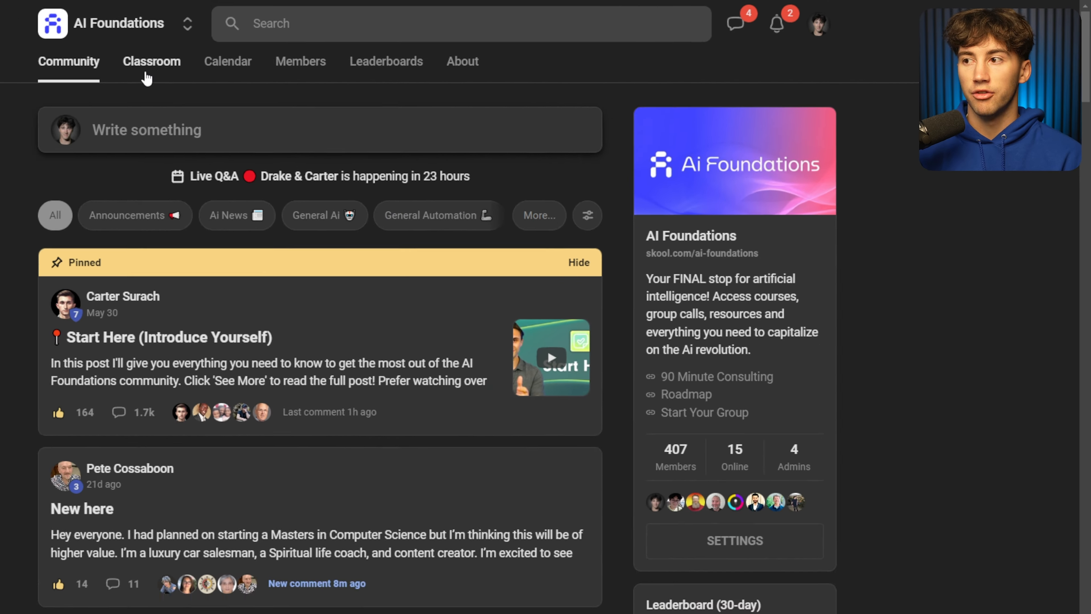
Browse the AI Foundations classroom courses, the community feed and the pinned Start Here (Introduce Yourself) post with its comments
{"action": "left_click", "coordinate": [146, 78]}
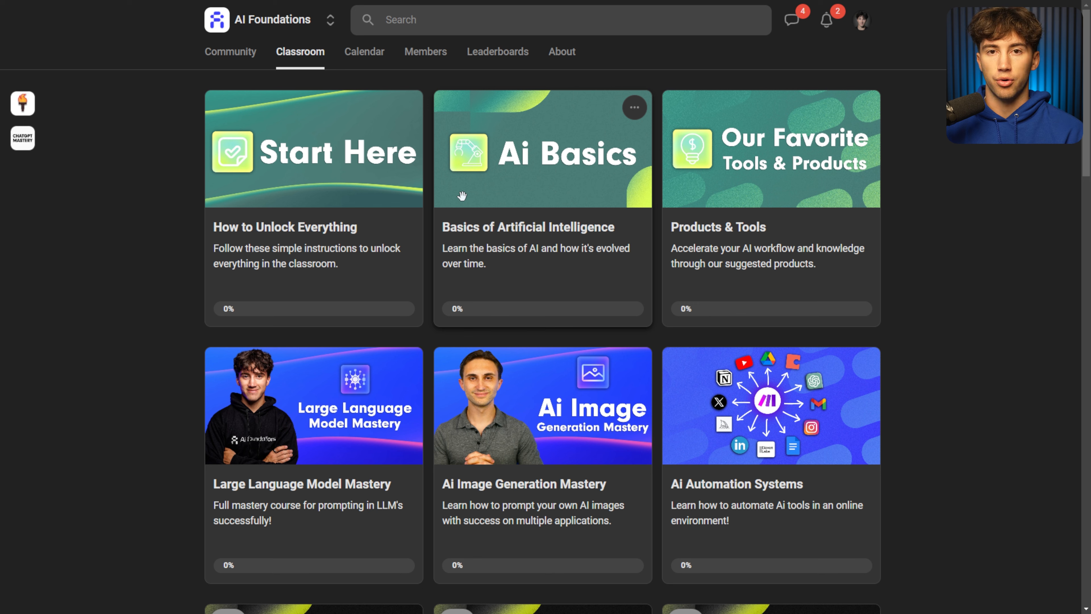
{"action": "left_click", "coordinate": [225, 53]}
{"action": "scroll", "coordinate": [511, 255], "scroll_direction": "down", "scroll_amount": 6}
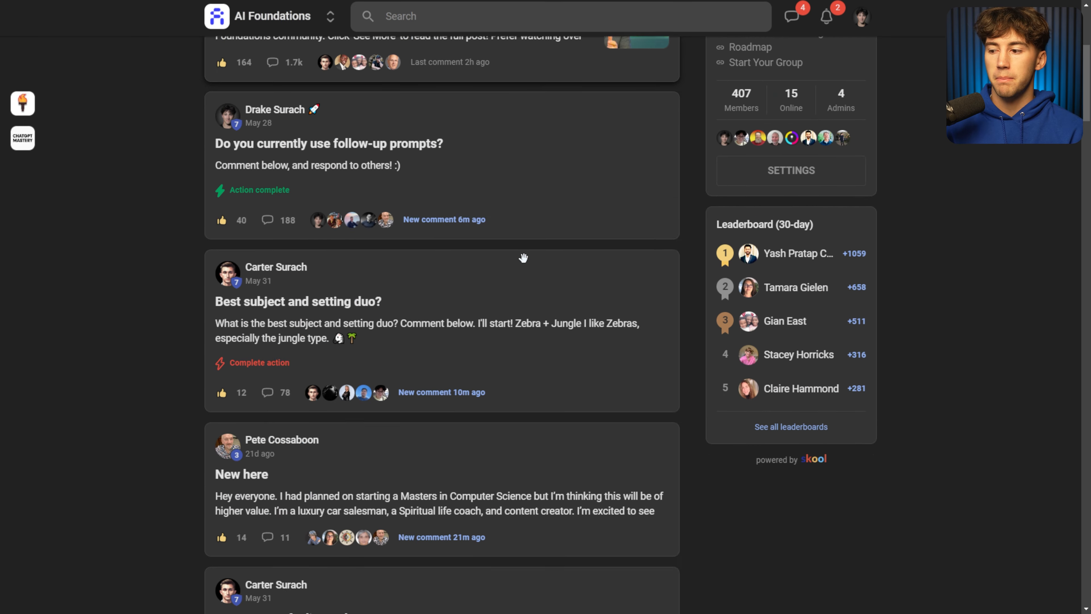
{"action": "scroll", "coordinate": [521, 257], "scroll_direction": "down", "scroll_amount": 10}
{"action": "scroll", "coordinate": [519, 258], "scroll_direction": "up", "scroll_amount": 15}
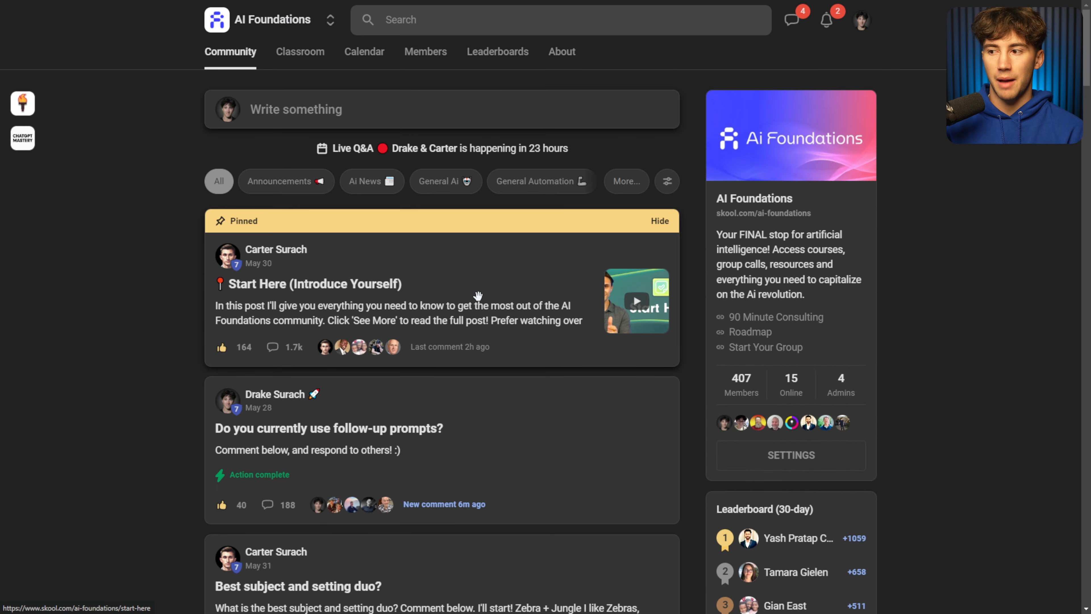
{"action": "left_click", "coordinate": [496, 272]}
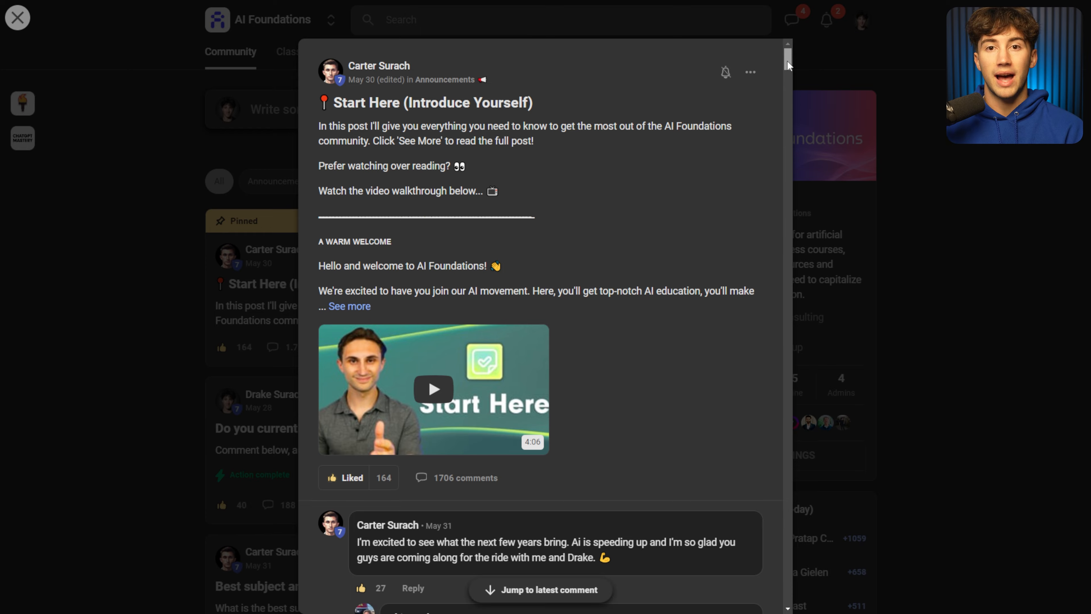
{"action": "left_click_drag", "start_coordinate": [788, 65], "coordinate": [792, 569]}
{"action": "left_click", "coordinate": [828, 514]}
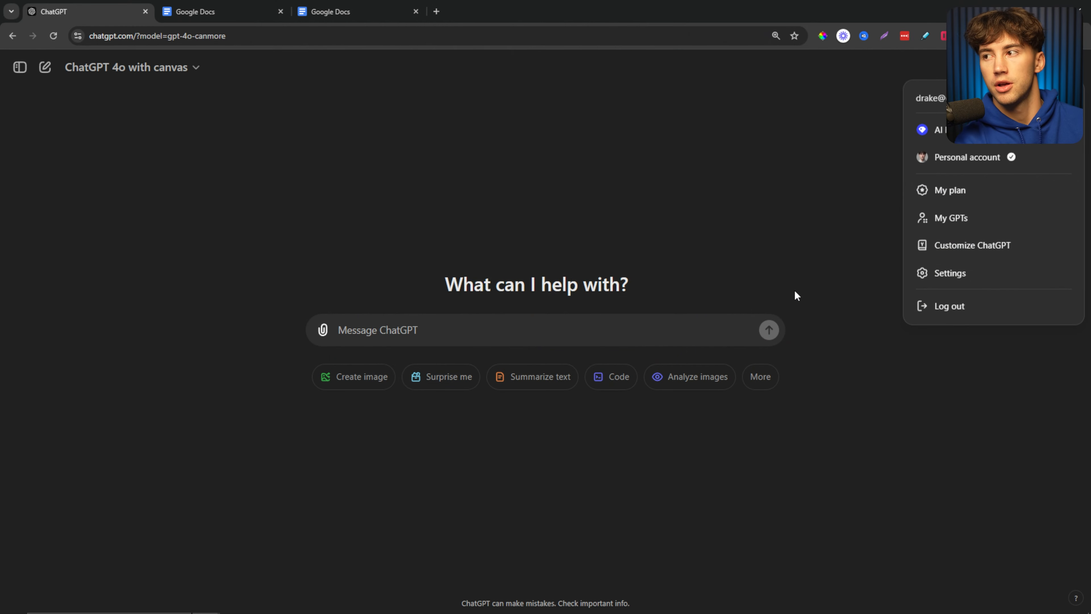
Open the Customize ChatGPT settings and enable the custom instructions for new chats
{"action": "left_click", "coordinate": [949, 252]}
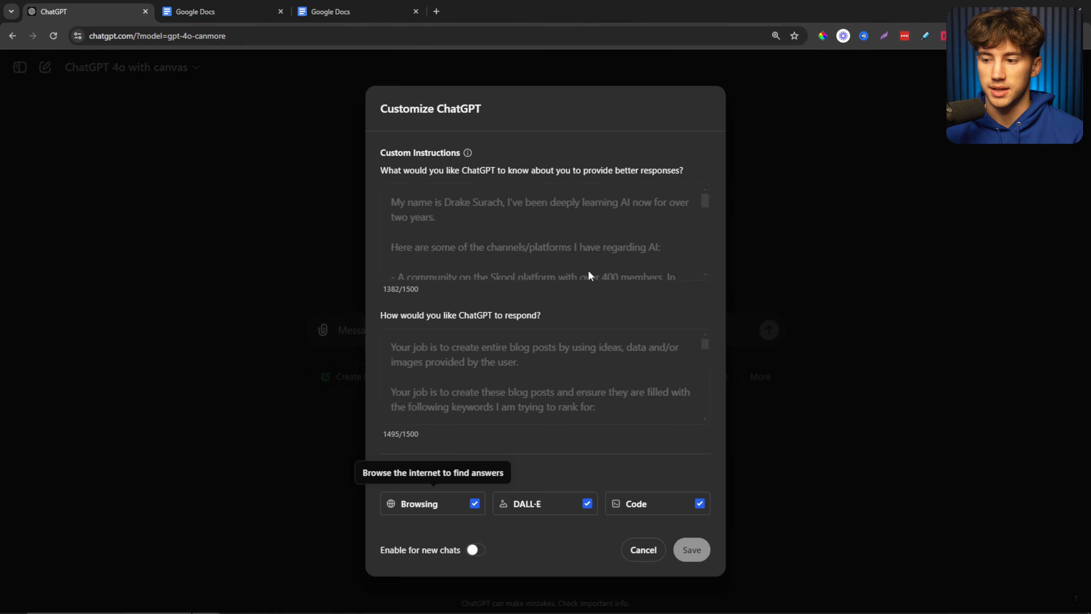
{"action": "left_click", "coordinate": [475, 550]}
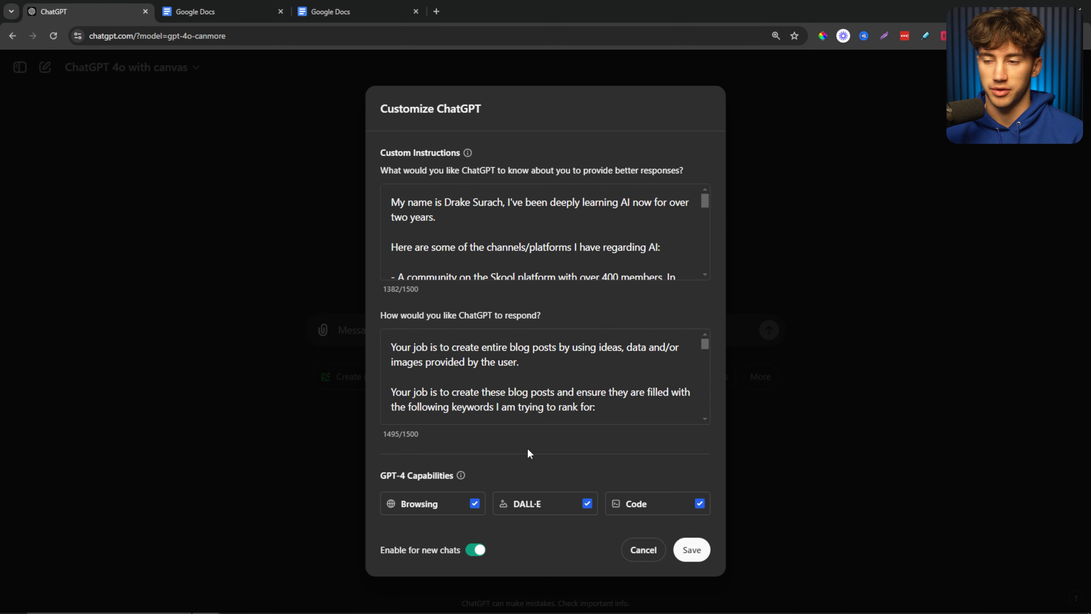
Examine the personal background instructions and the target keyword list in the instructions on how ChatGPT should respond
{"action": "left_click_drag", "start_coordinate": [380, 170], "coordinate": [697, 181]}
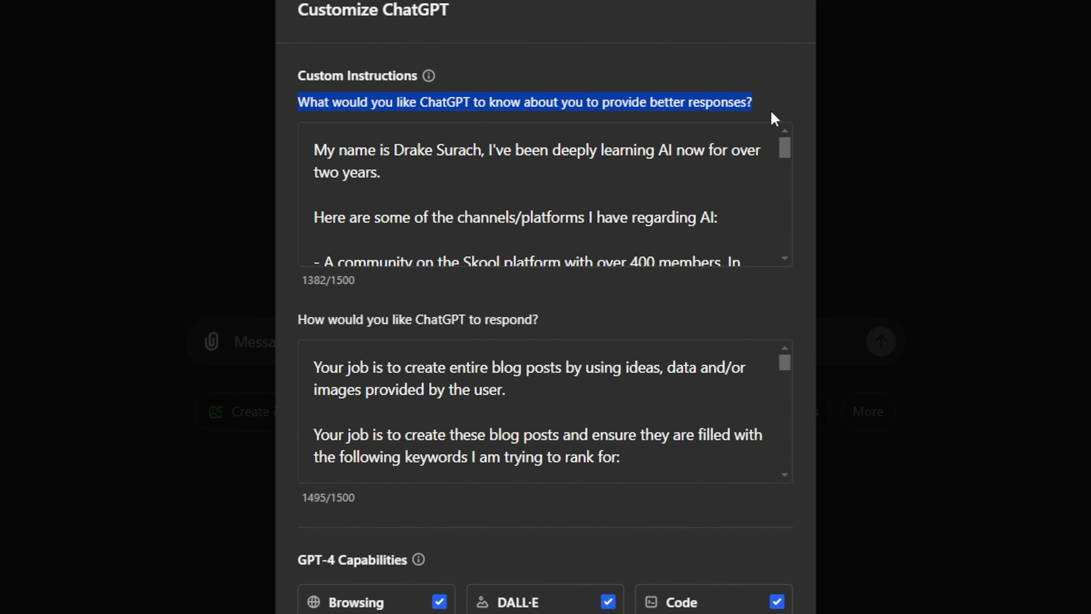
{"action": "left_click", "coordinate": [784, 109]}
{"action": "left_click_drag", "start_coordinate": [782, 157], "coordinate": [793, 252]}
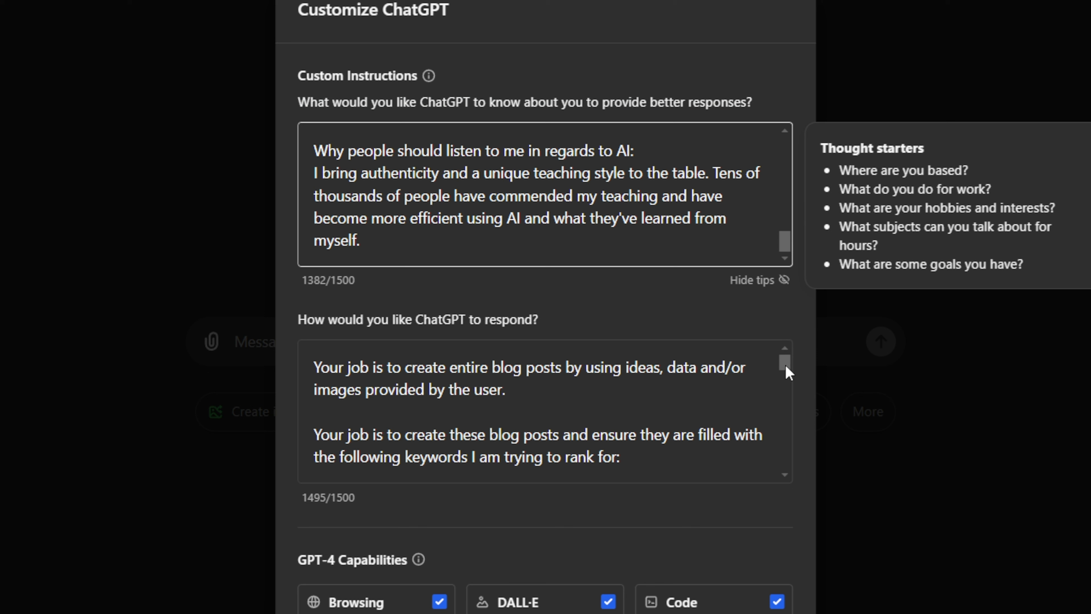
{"action": "mouse_move", "coordinate": [785, 366]}
{"action": "left_mouse_down"}
{"action": "mouse_move", "coordinate": [786, 396]}
{"action": "mouse_move", "coordinate": [792, 380]}
{"action": "left_mouse_up"}
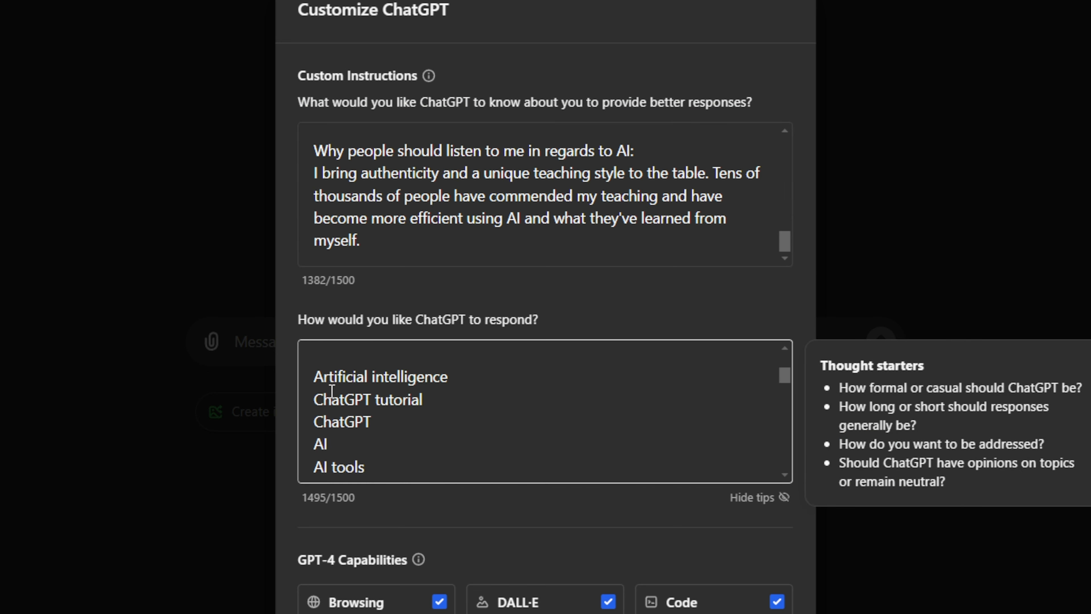
{"action": "left_click_drag", "start_coordinate": [324, 391], "coordinate": [412, 386]}
{"action": "left_click", "coordinate": [578, 405]}
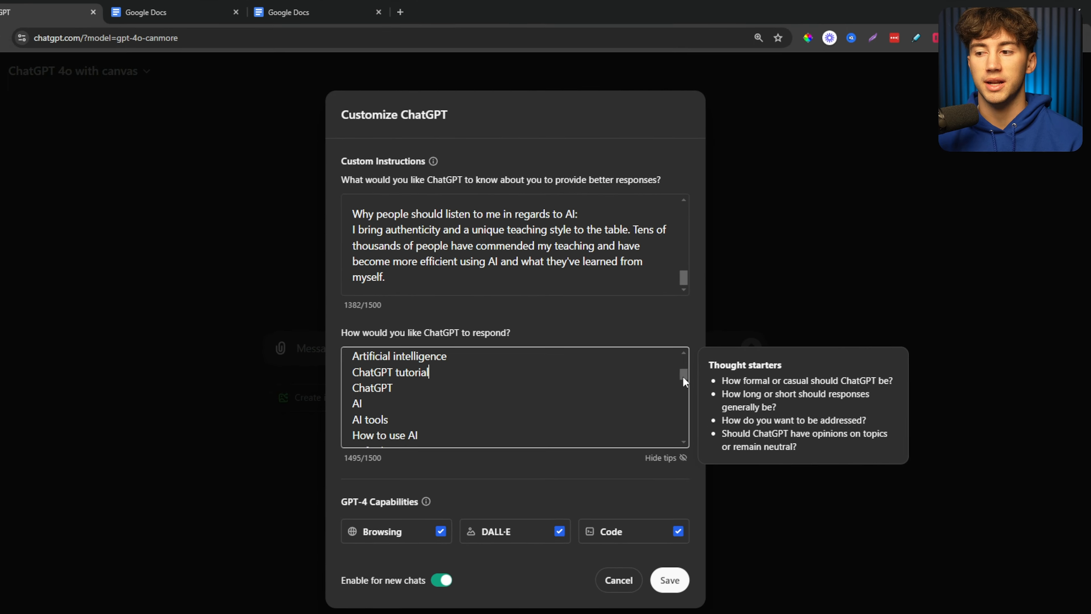
{"action": "left_click_drag", "start_coordinate": [510, 531], "coordinate": [510, 543]}
{"action": "left_click_drag", "start_coordinate": [704, 363], "coordinate": [705, 376]}
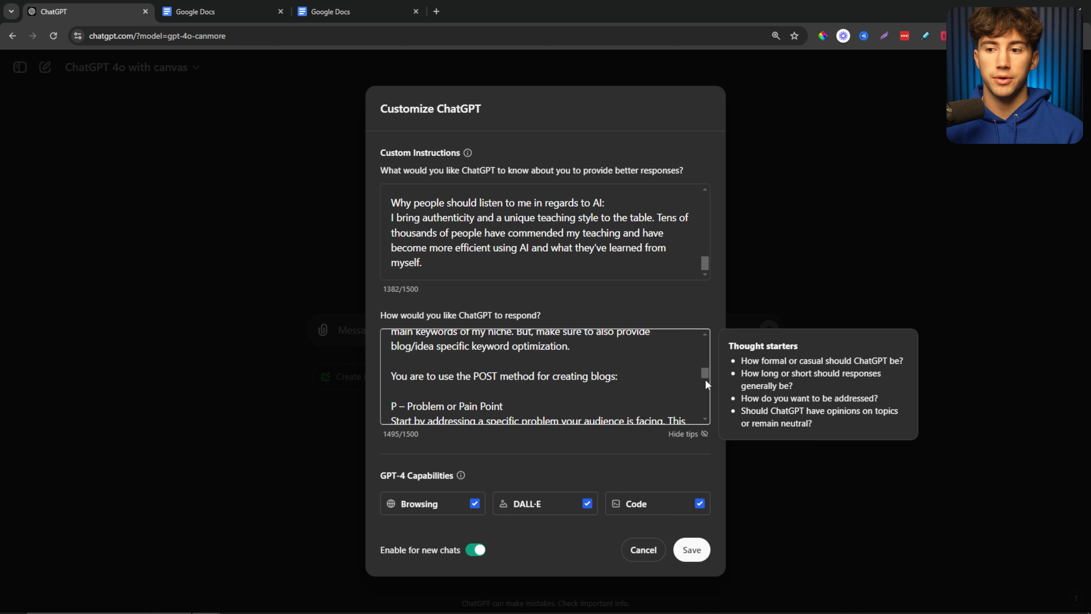
Examine the POST blogging method in the response instructions and go back to the beginning of both custom instruction texts
{"action": "left_click_drag", "start_coordinate": [503, 406], "coordinate": [535, 366]}
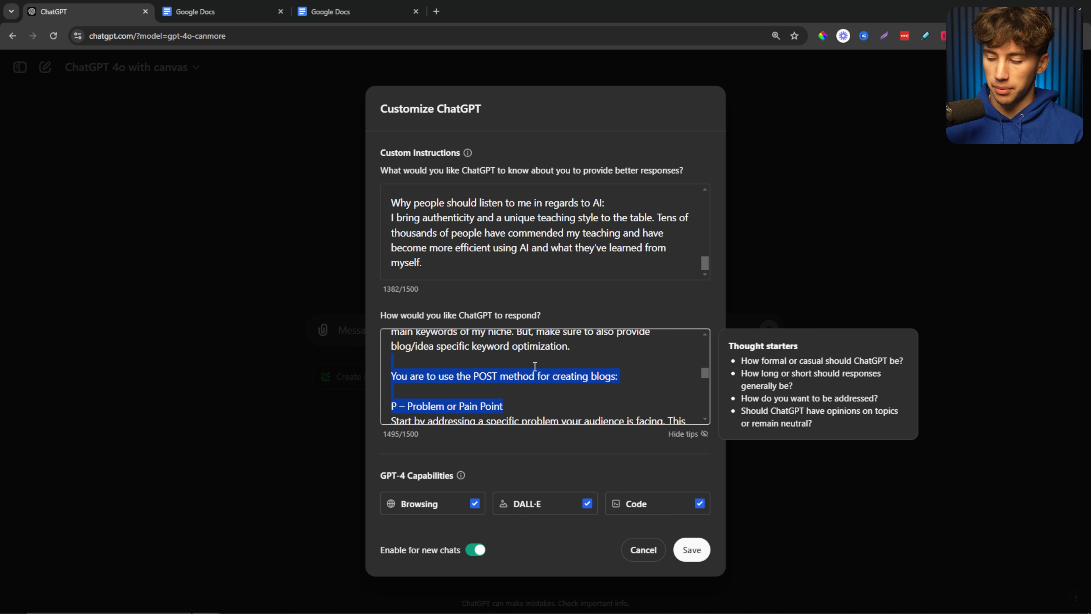
{"action": "scroll", "coordinate": [704, 376], "scroll_direction": "down", "scroll_amount": 1}
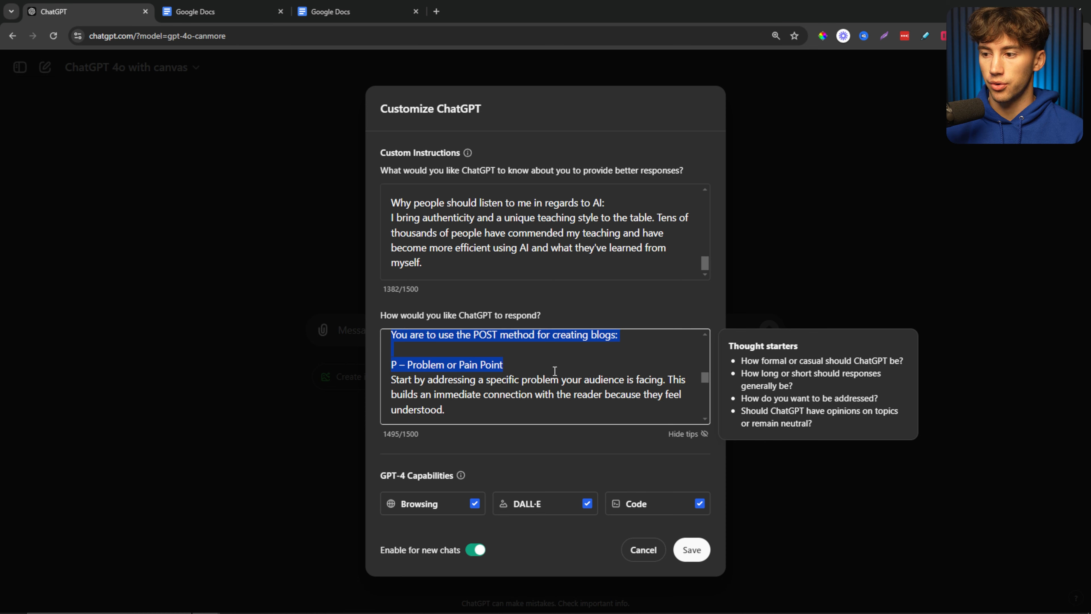
{"action": "left_click", "coordinate": [503, 365]}
{"action": "left_click_drag", "start_coordinate": [444, 394], "coordinate": [534, 417]}
{"action": "left_click", "coordinate": [599, 325]}
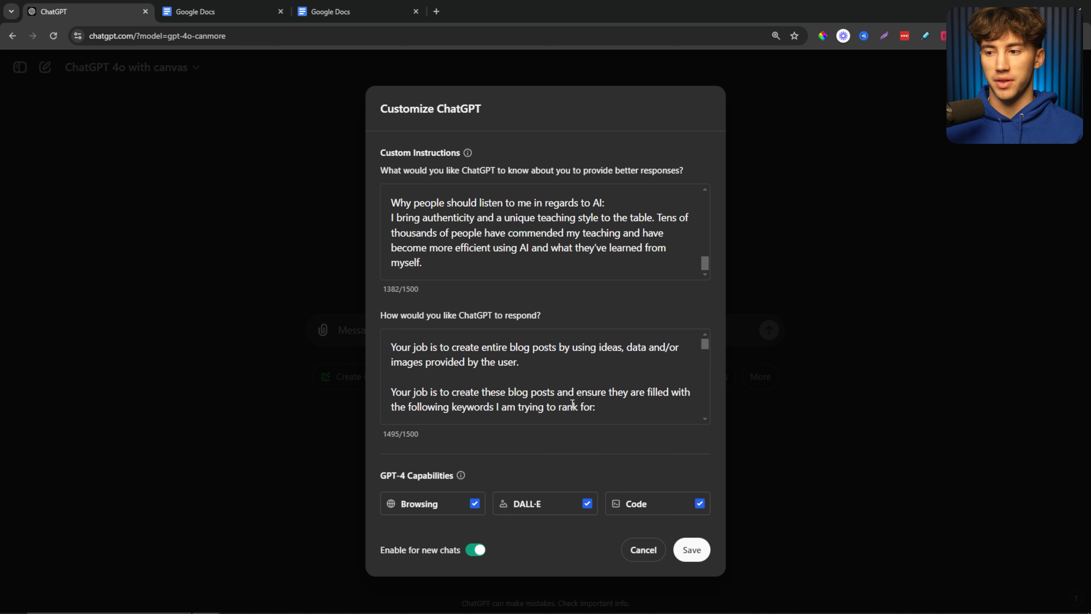
{"action": "scroll", "coordinate": [572, 401], "scroll_direction": "down", "scroll_amount": 3}
{"action": "scroll", "coordinate": [572, 401], "scroll_direction": "up", "scroll_amount": 3}
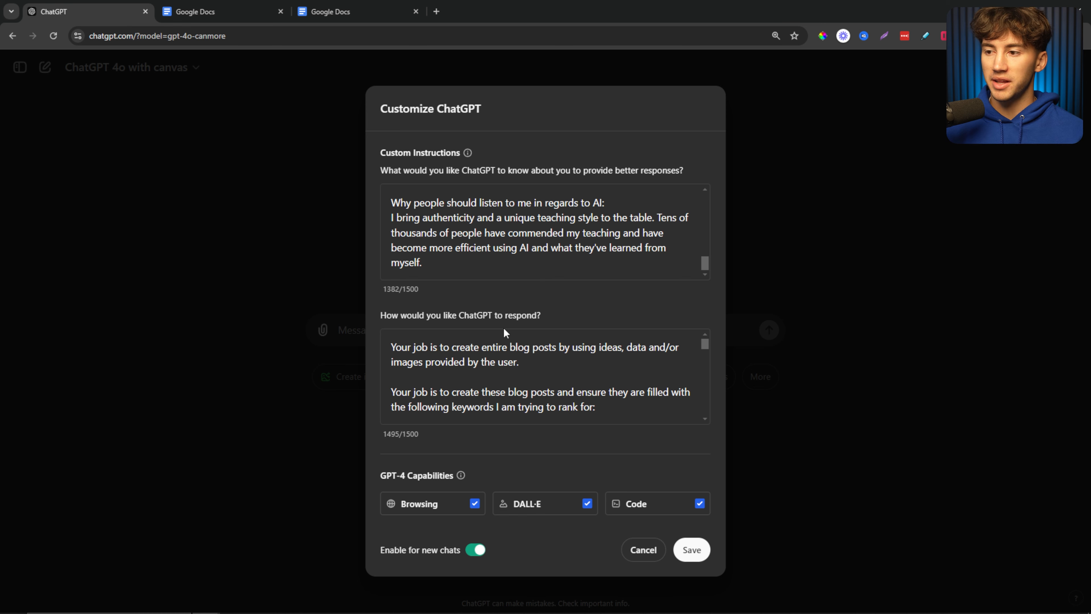
{"action": "scroll", "coordinate": [569, 234], "scroll_direction": "up", "scroll_amount": 10}
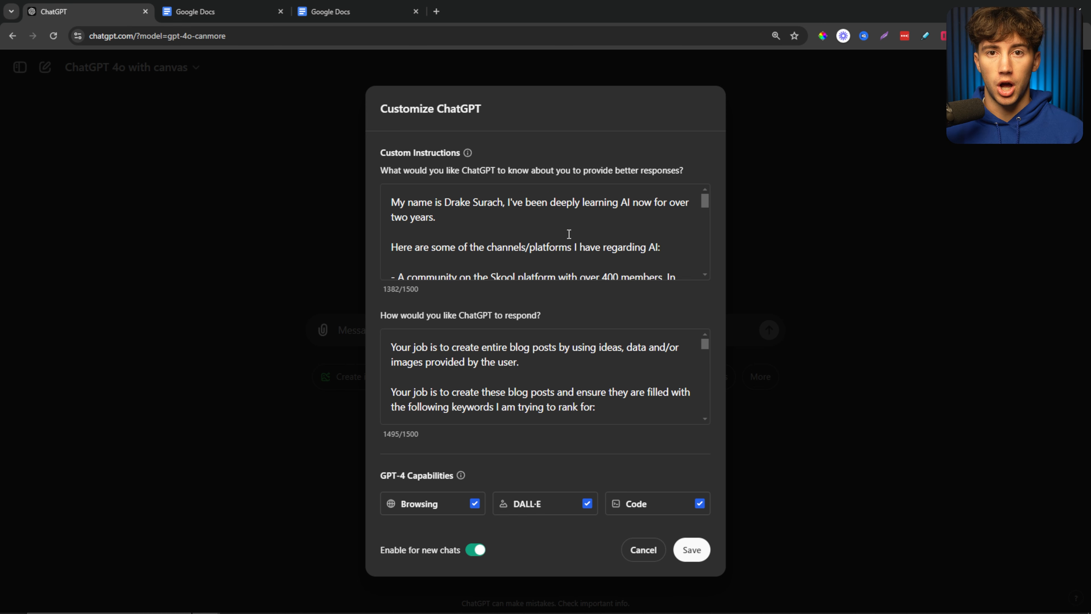
Switch to the Blogging Instructions template in Google Docs and look at its file options, including making a copy
{"action": "left_click", "coordinate": [380, 9]}
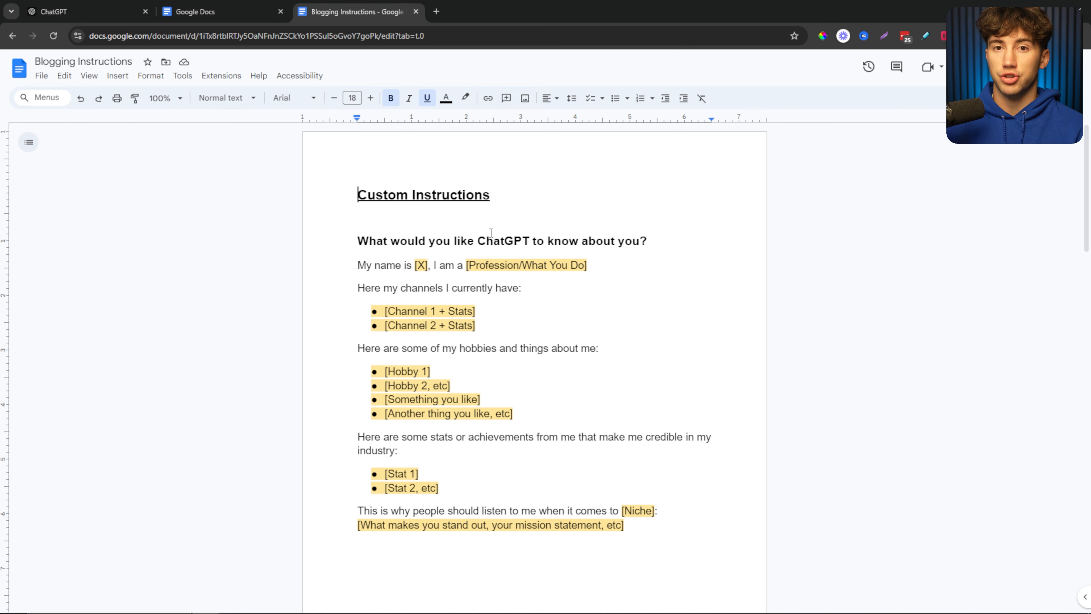
{"action": "left_click", "coordinate": [41, 75]}
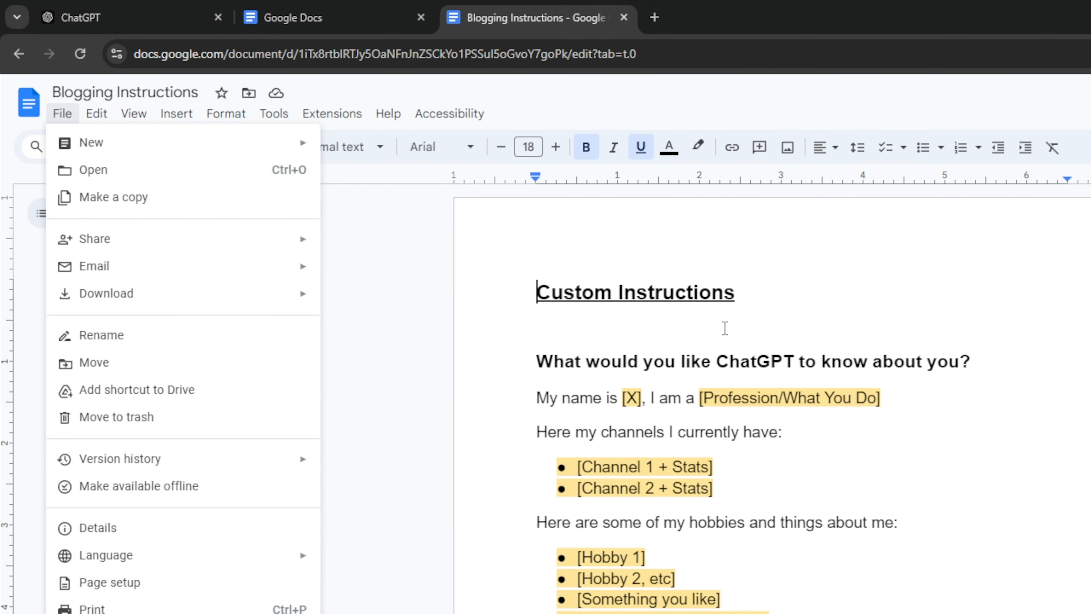
{"action": "left_click", "coordinate": [823, 463]}
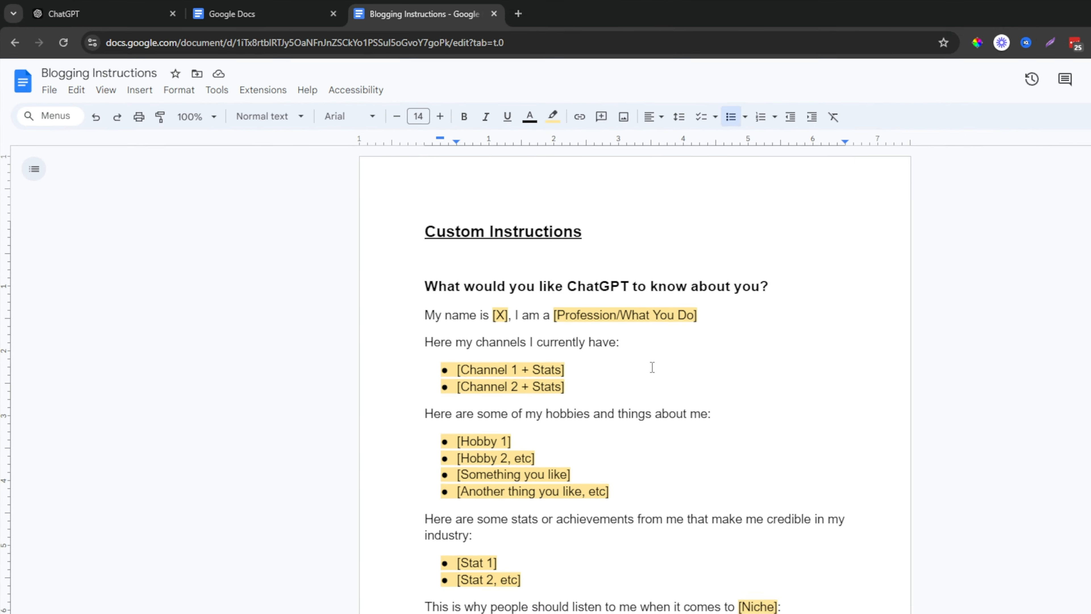
Look at the template's option to make a copy and examine the matching "What would you like ChatGPT to know about you" question in ChatGPT's custom instructions
{"action": "left_click", "coordinate": [41, 75]}
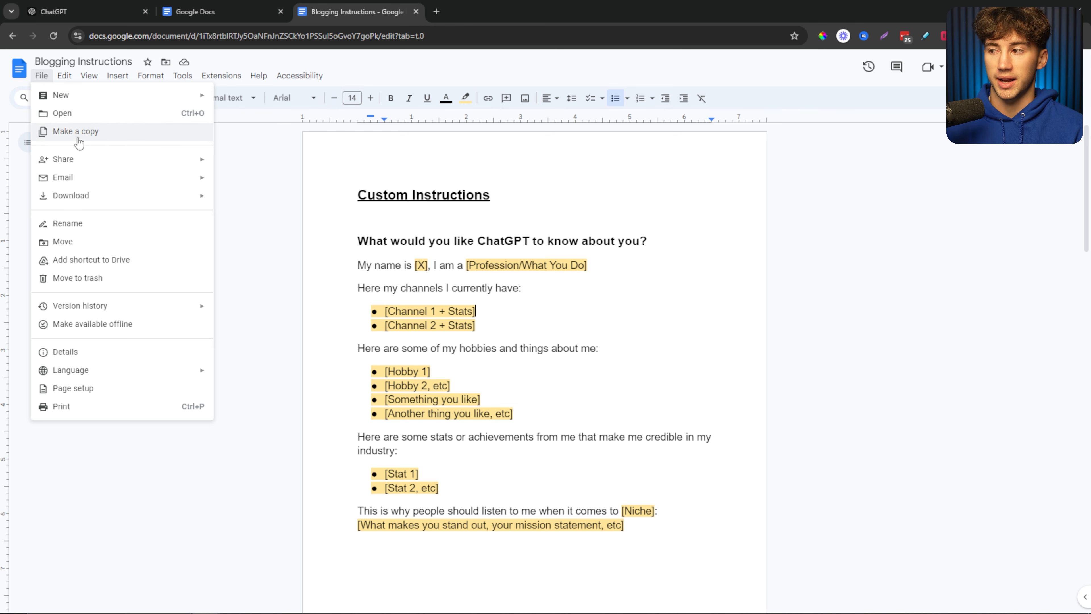
{"action": "left_click", "coordinate": [545, 320]}
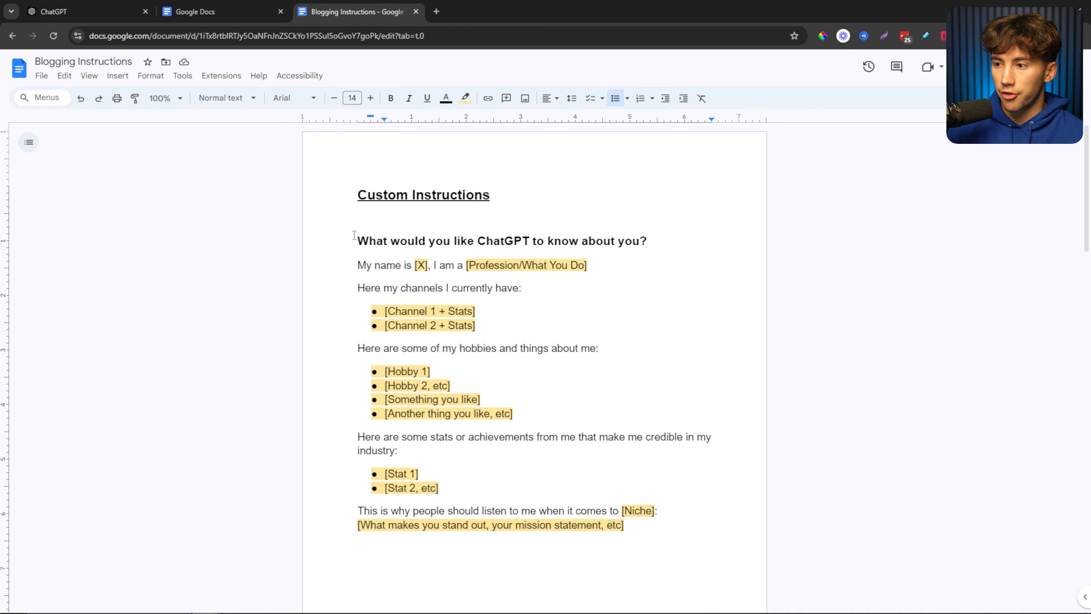
{"action": "left_click", "coordinate": [86, 12]}
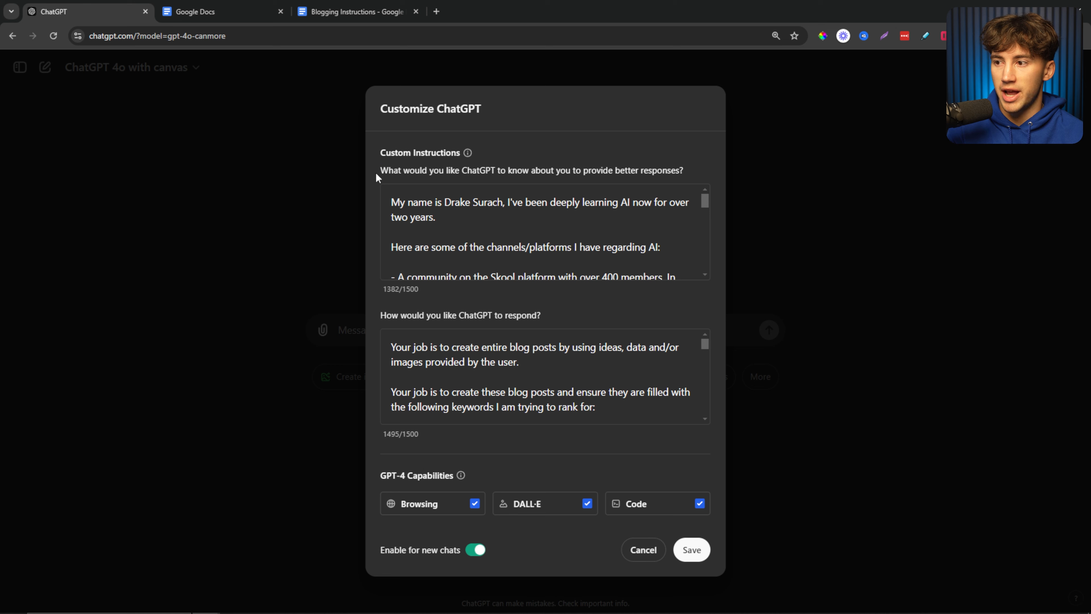
{"action": "left_click_drag", "start_coordinate": [379, 171], "coordinate": [689, 176]}
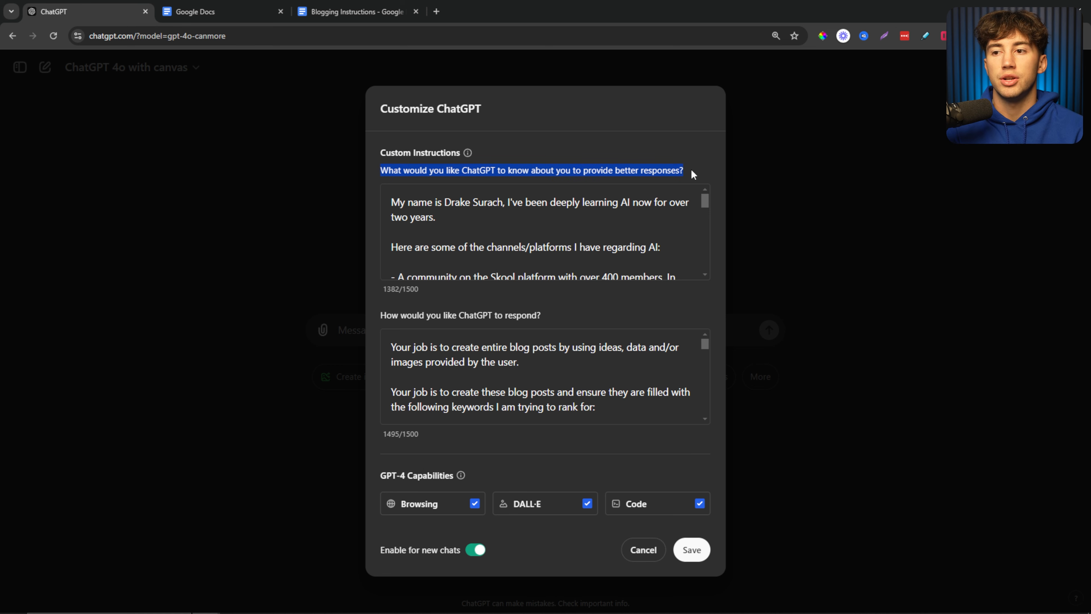
{"action": "left_click", "coordinate": [691, 171]}
Return to the Blogging Instructions template in Google Docs and examine its personal background section and the "How should ChatGPT respond?" heading
{"action": "left_click", "coordinate": [356, 11]}
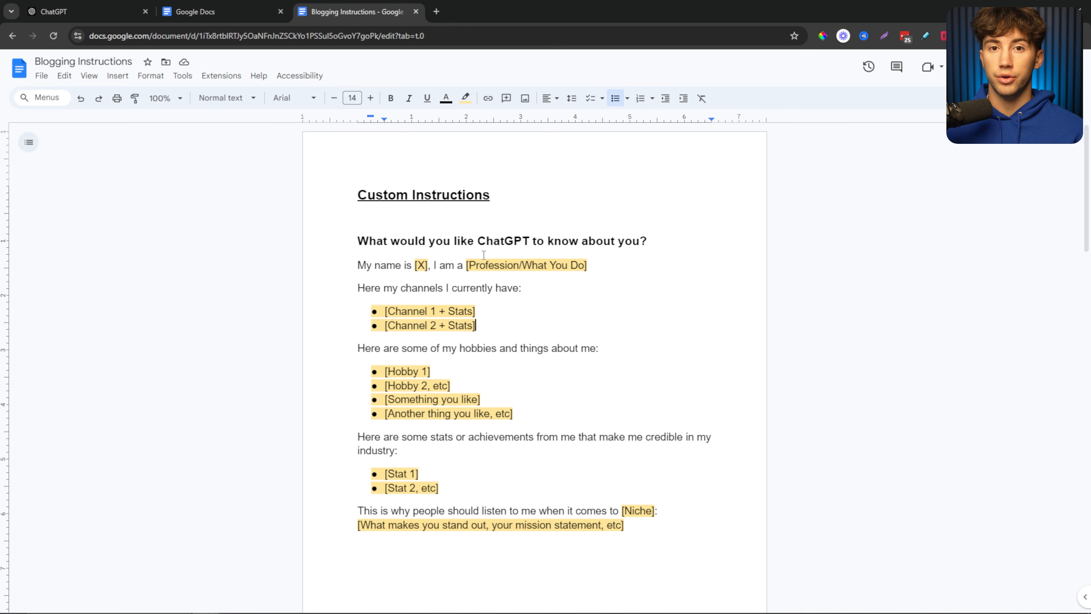
{"action": "left_click_drag", "start_coordinate": [356, 260], "coordinate": [686, 527]}
{"action": "left_click", "coordinate": [672, 538]}
{"action": "scroll", "coordinate": [401, 232], "scroll_direction": "down", "scroll_amount": 10}
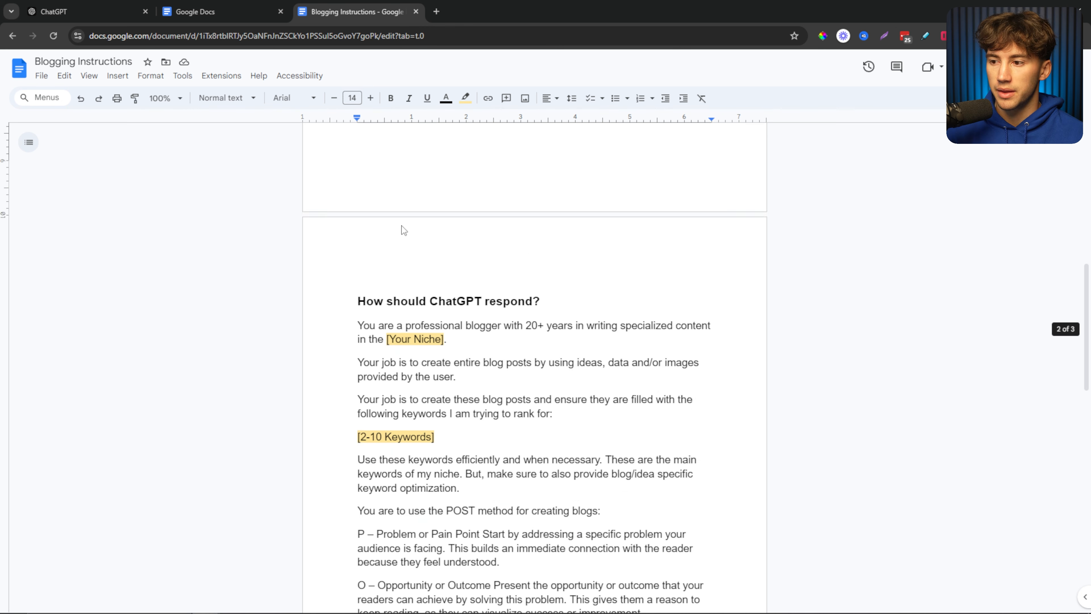
{"action": "left_click_drag", "start_coordinate": [366, 196], "coordinate": [564, 196]}
{"action": "left_click", "coordinate": [563, 196]}
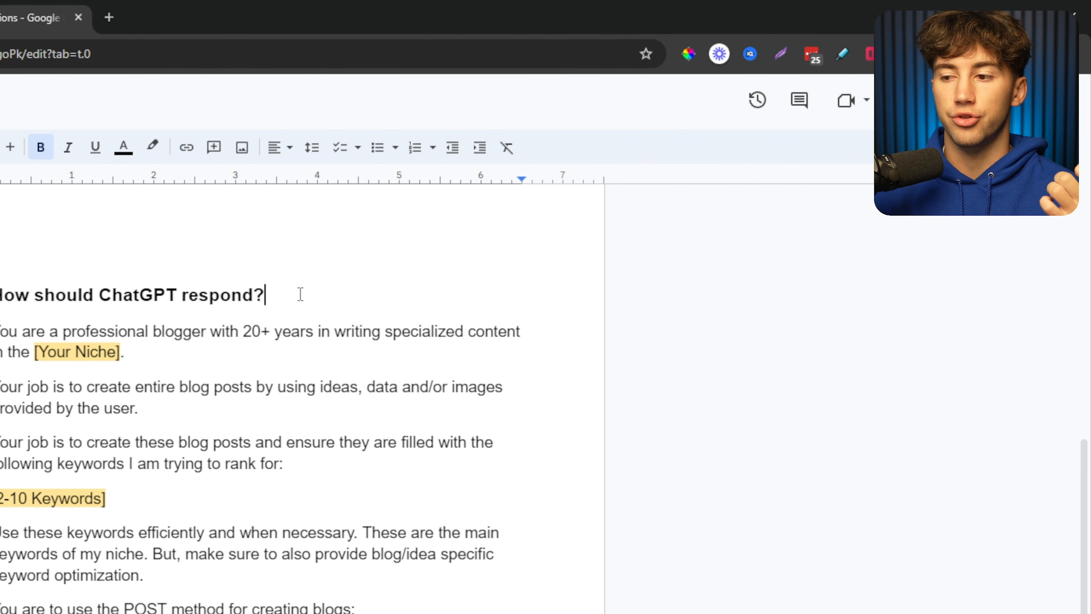
Read the POST method in the template's response section, covering problem, opportunity, solution, and takeaway or call to action
{"action": "scroll", "coordinate": [323, 290], "scroll_direction": "down", "scroll_amount": 2}
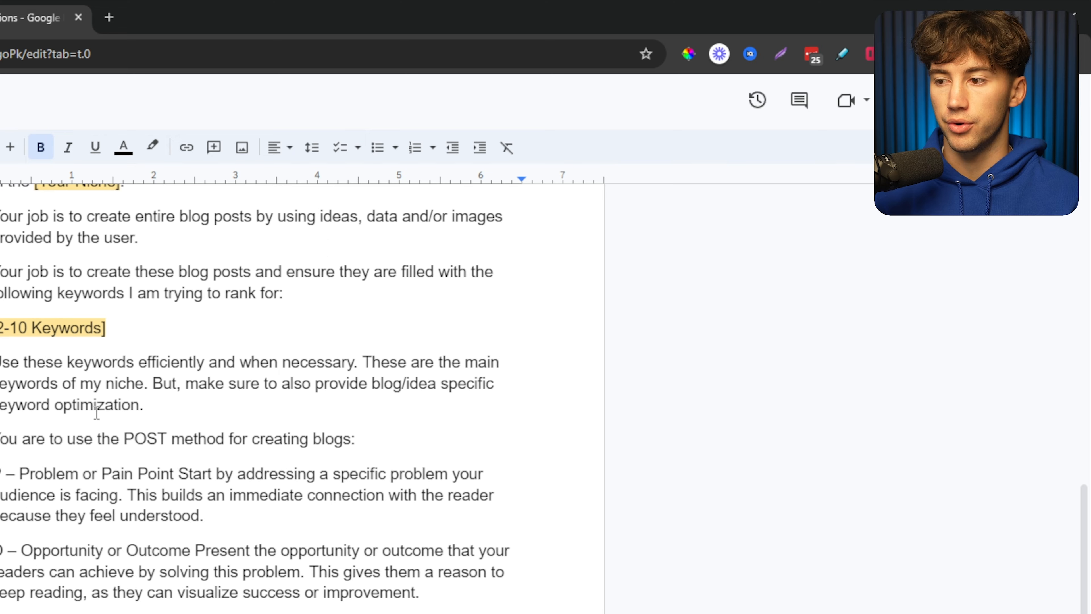
{"action": "left_click_drag", "start_coordinate": [0, 439], "coordinate": [208, 439]}
{"action": "left_click", "coordinate": [284, 439]}
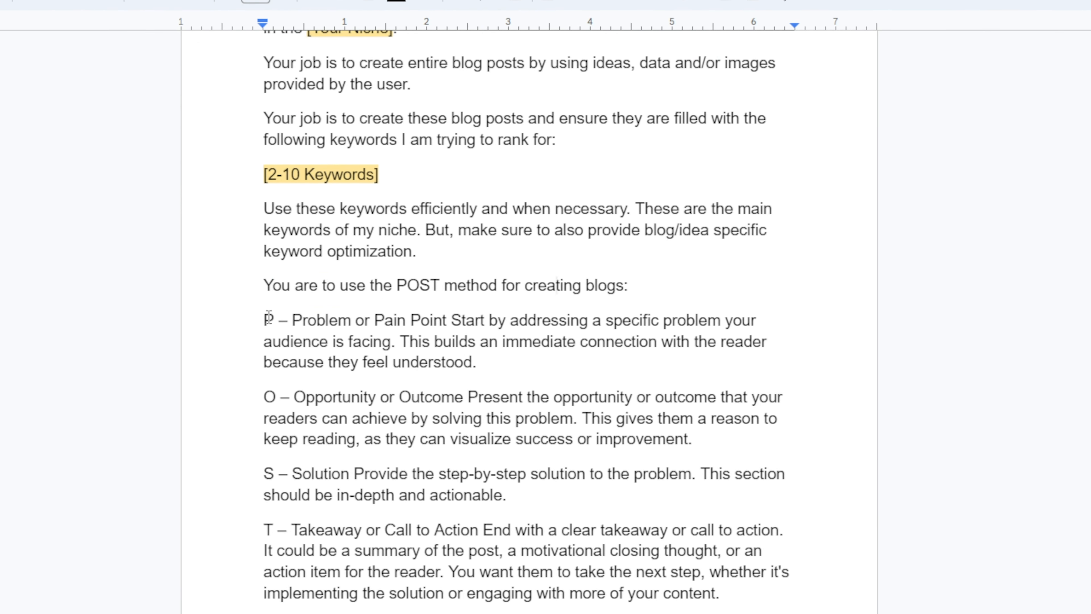
{"action": "left_click_drag", "start_coordinate": [307, 321], "coordinate": [478, 323]}
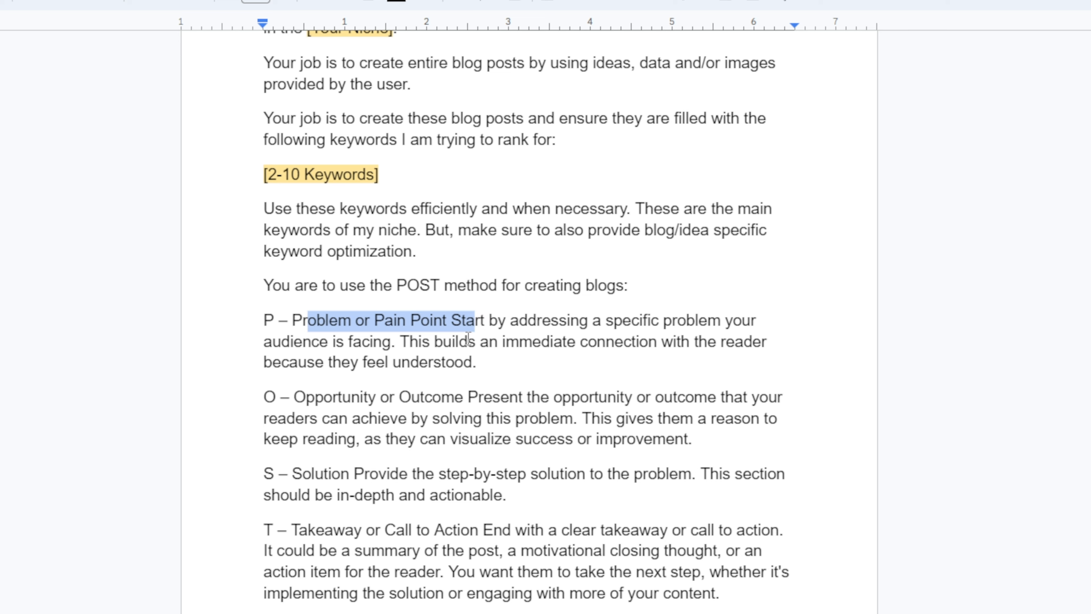
{"action": "scroll", "coordinate": [468, 339], "scroll_direction": "down", "scroll_amount": 2}
{"action": "left_click", "coordinate": [300, 311]}
{"action": "left_click_drag", "start_coordinate": [281, 310], "coordinate": [457, 313]}
{"action": "left_click", "coordinate": [460, 312]}
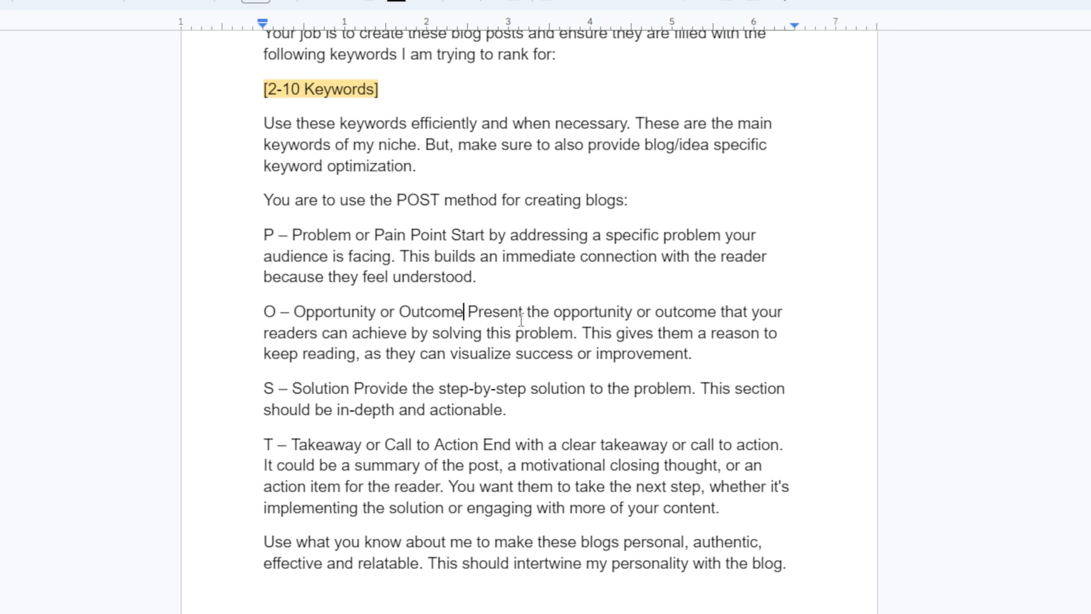
{"action": "left_click_drag", "start_coordinate": [263, 390], "coordinate": [329, 397]}
{"action": "left_click", "coordinate": [472, 423]}
{"action": "left_click_drag", "start_coordinate": [277, 448], "coordinate": [456, 430]}
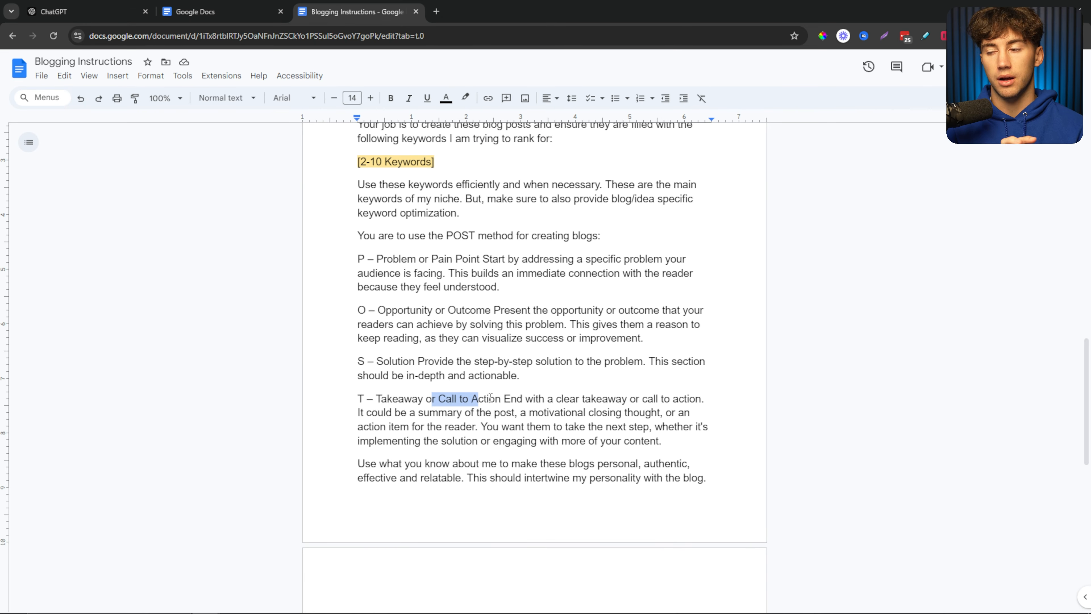
Review the fixed wording of the response section, from the keyword usage guidance to the closing personalization paragraph
{"action": "scroll", "coordinate": [475, 399], "scroll_direction": "up", "scroll_amount": 2}
{"action": "scroll", "coordinate": [470, 395], "scroll_direction": "down", "scroll_amount": 4}
{"action": "left_click_drag", "start_coordinate": [357, 202], "coordinate": [714, 427]}
{"action": "left_click", "coordinate": [714, 428]}
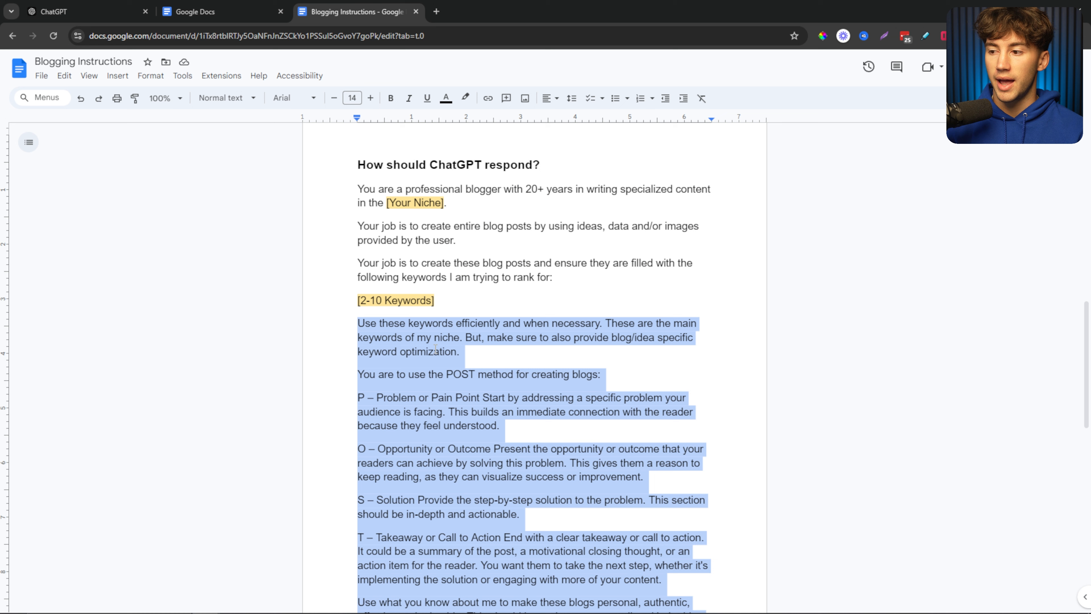
{"action": "left_click", "coordinate": [437, 352]}
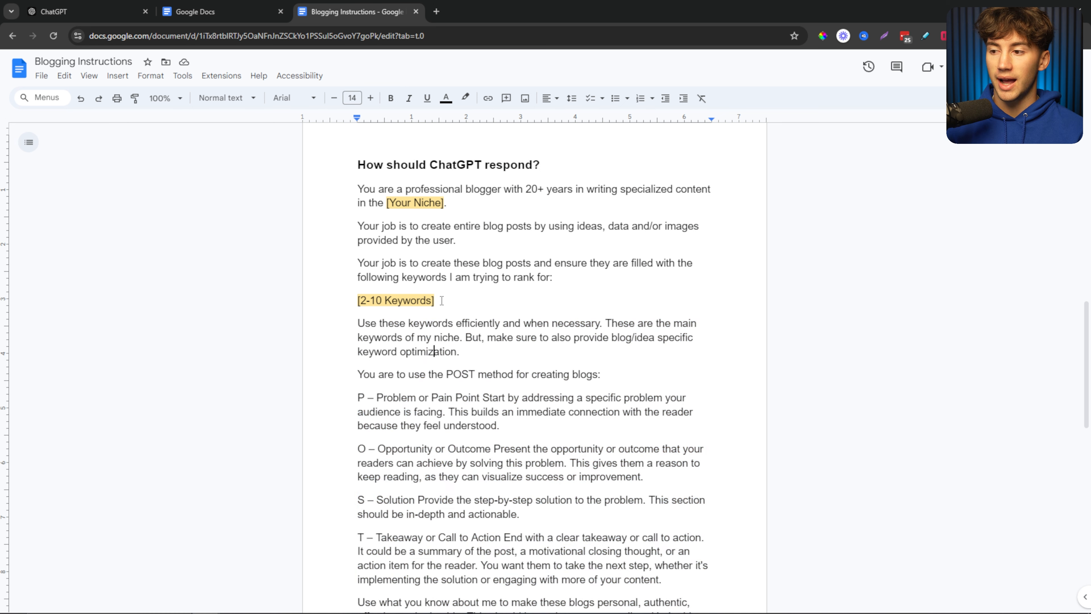
Go through the highlighted placeholders in both sections, from the keywords and niche back to the name and profession
{"action": "left_click_drag", "start_coordinate": [441, 301], "coordinate": [351, 298]}
{"action": "left_click_drag", "start_coordinate": [451, 202], "coordinate": [386, 203]}
{"action": "scroll", "coordinate": [491, 264], "scroll_direction": "up", "scroll_amount": 10}
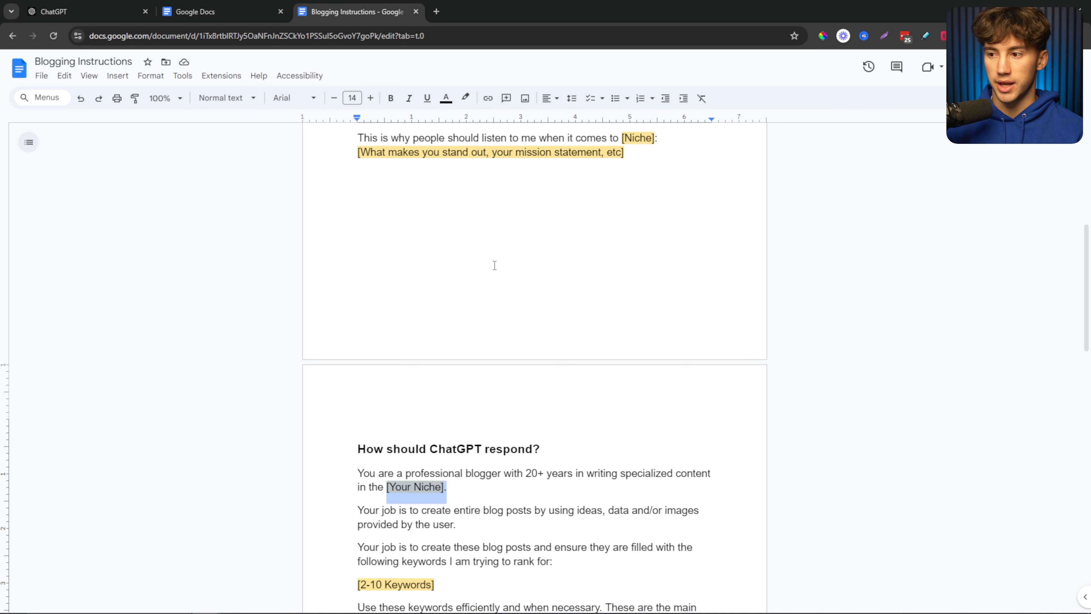
{"action": "left_click_drag", "start_coordinate": [624, 327], "coordinate": [606, 308]}
{"action": "scroll", "coordinate": [558, 333], "scroll_direction": "up", "scroll_amount": 4}
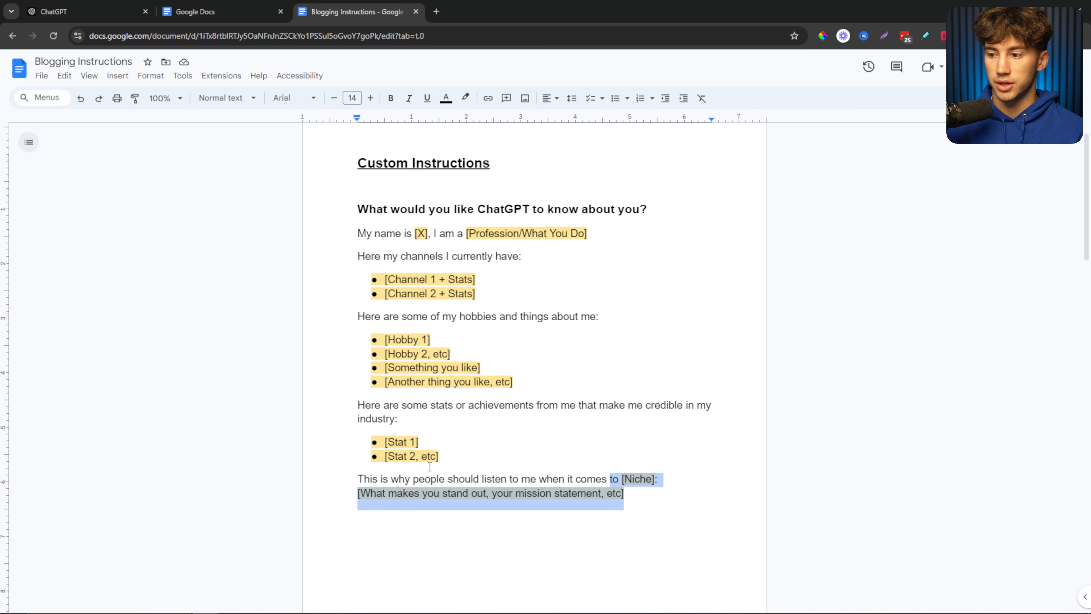
{"action": "left_click_drag", "start_coordinate": [438, 457], "coordinate": [385, 419]}
{"action": "left_click_drag", "start_coordinate": [513, 384], "coordinate": [363, 330]}
{"action": "left_click_drag", "start_coordinate": [489, 296], "coordinate": [366, 256]}
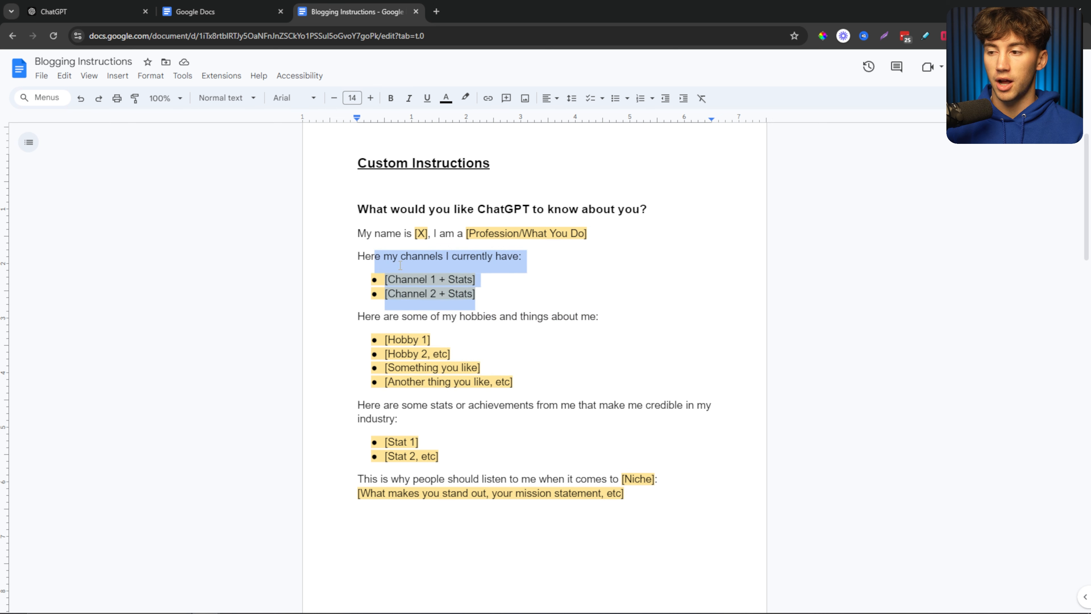
{"action": "double_click", "coordinate": [421, 233]}
{"action": "left_click", "coordinate": [593, 232]}
{"action": "left_click_drag", "start_coordinate": [594, 232], "coordinate": [470, 228]}
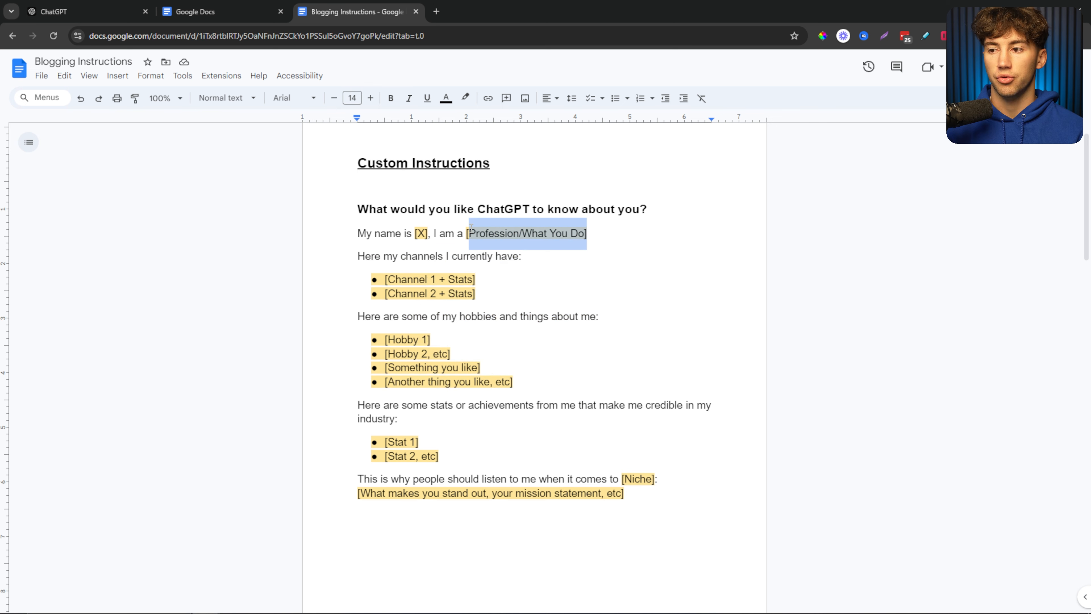
Examine the template's opening line with the name and profession placeholders
{"action": "scroll", "coordinate": [469, 228], "scroll_direction": "down", "scroll_amount": 5}
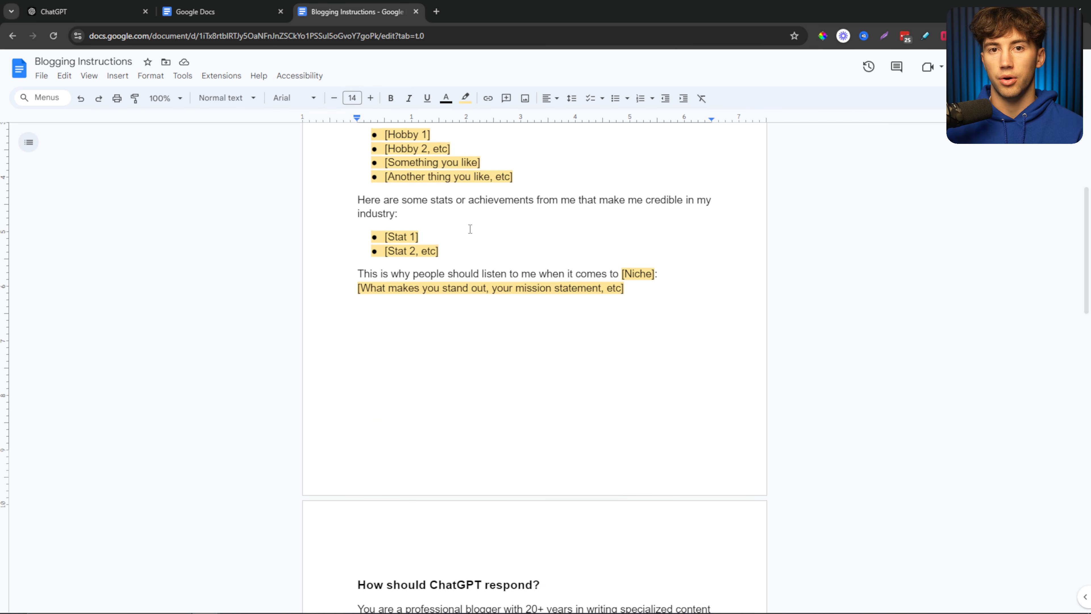
{"action": "scroll", "coordinate": [469, 228], "scroll_direction": "up", "scroll_amount": 5}
{"action": "left_click", "coordinate": [598, 224]}
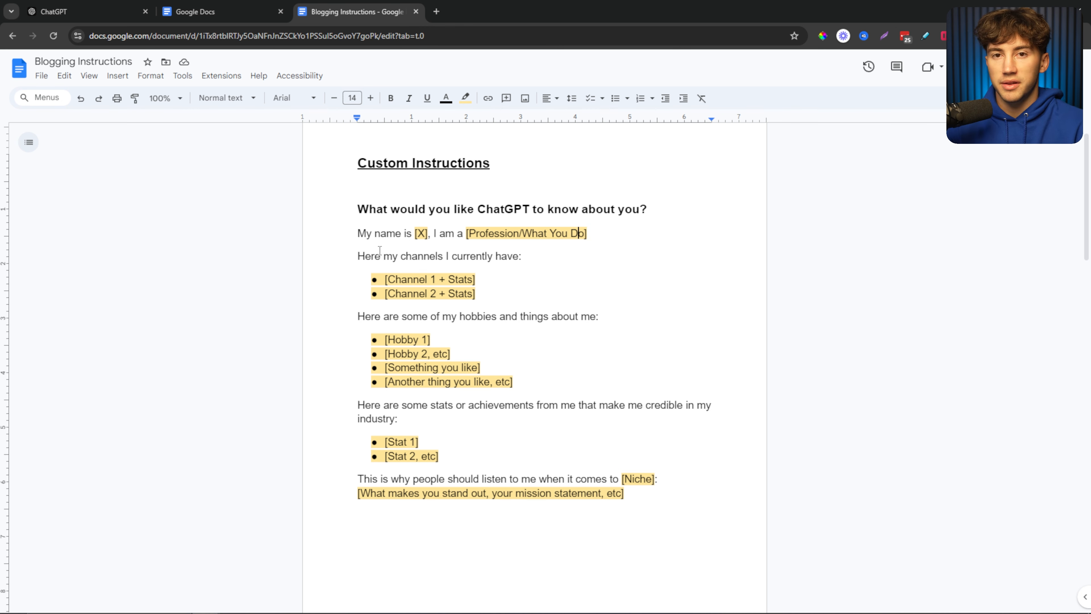
{"action": "double_click", "coordinate": [366, 234]}
{"action": "double_click", "coordinate": [421, 233]}
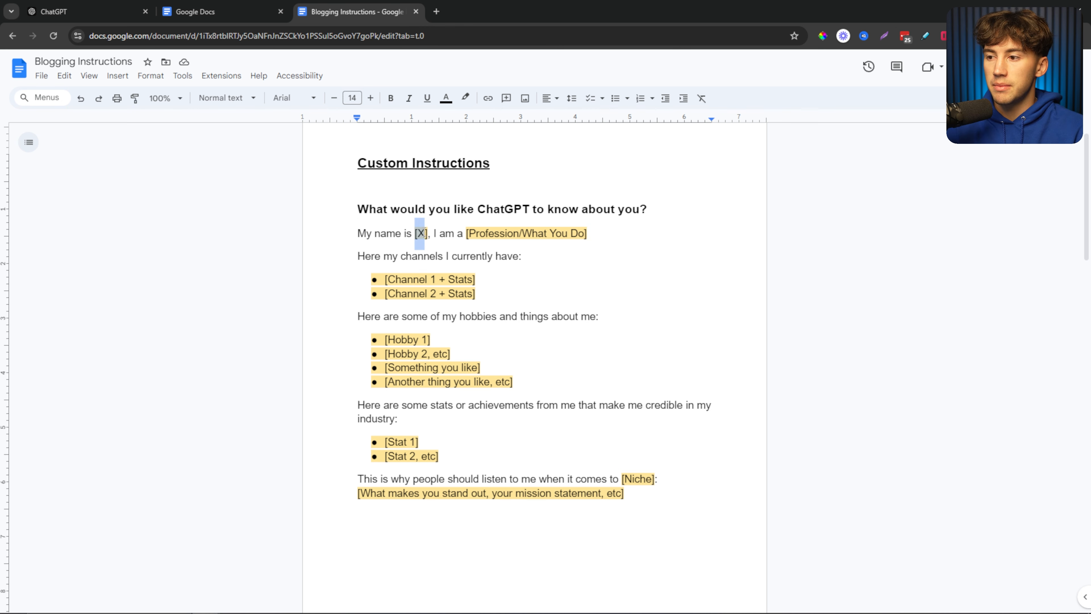
{"action": "left_click", "coordinate": [438, 236]}
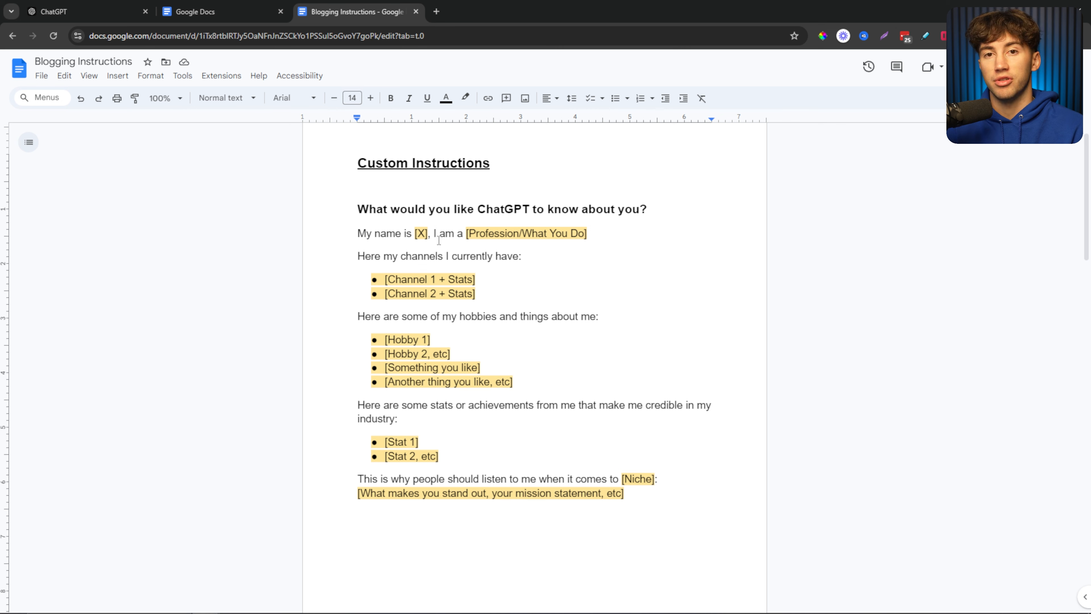
{"action": "left_click_drag", "start_coordinate": [433, 234], "coordinate": [594, 235]}
{"action": "left_click", "coordinate": [589, 236]}
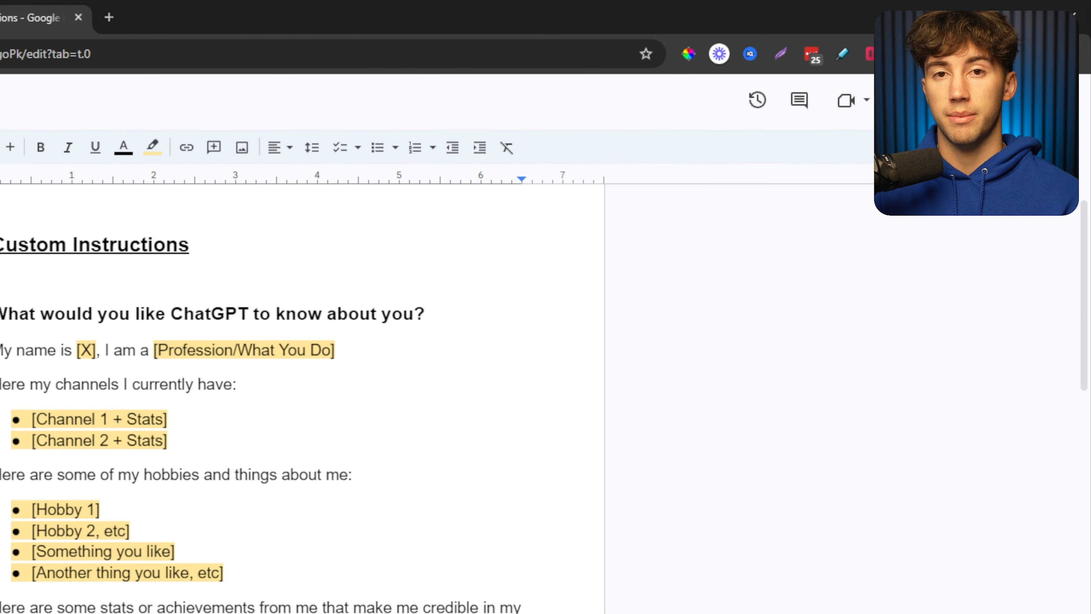
Examine the template's lists of hobbies, things you like, and credibility stats or achievements
{"action": "scroll", "coordinate": [266, 232], "scroll_direction": "down", "scroll_amount": 2}
{"action": "left_click_drag", "start_coordinate": [358, 204], "coordinate": [616, 205]}
{"action": "left_click", "coordinate": [605, 206]}
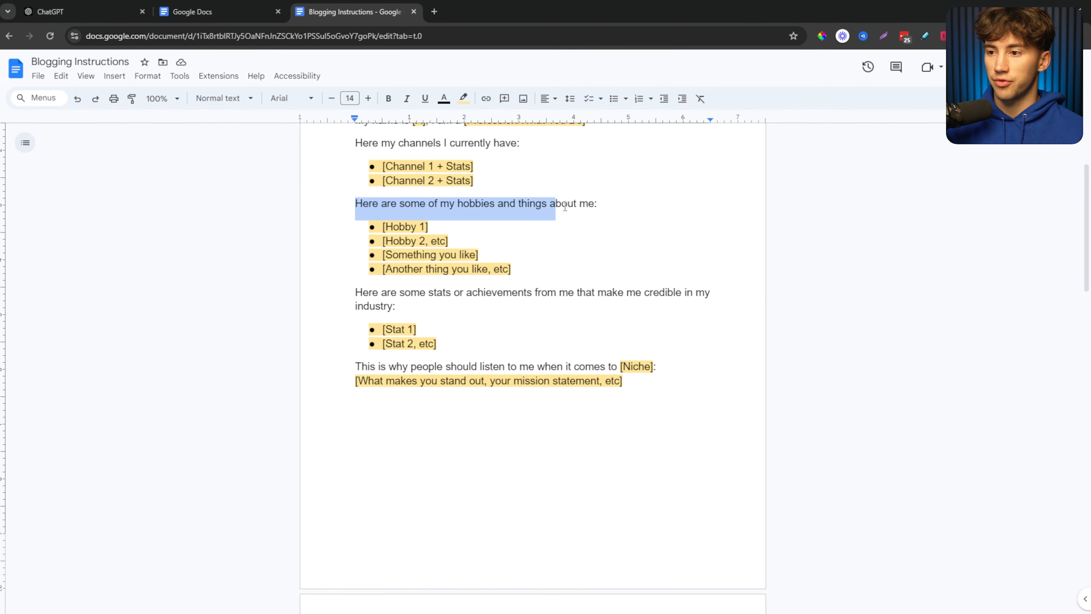
{"action": "left_click_drag", "start_coordinate": [383, 227], "coordinate": [451, 255]}
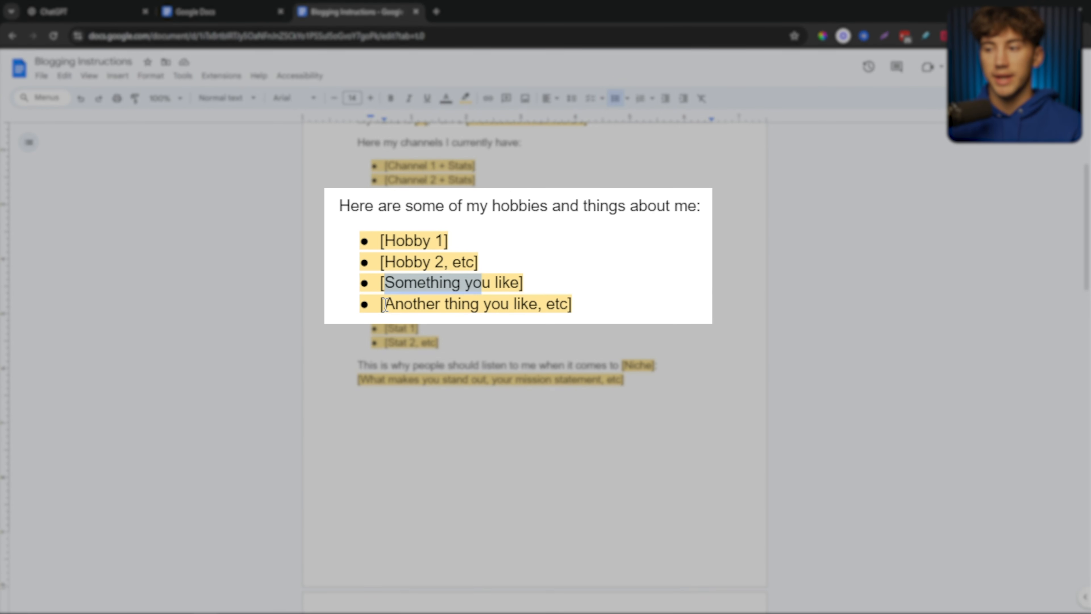
{"action": "left_click_drag", "start_coordinate": [389, 268], "coordinate": [510, 268]}
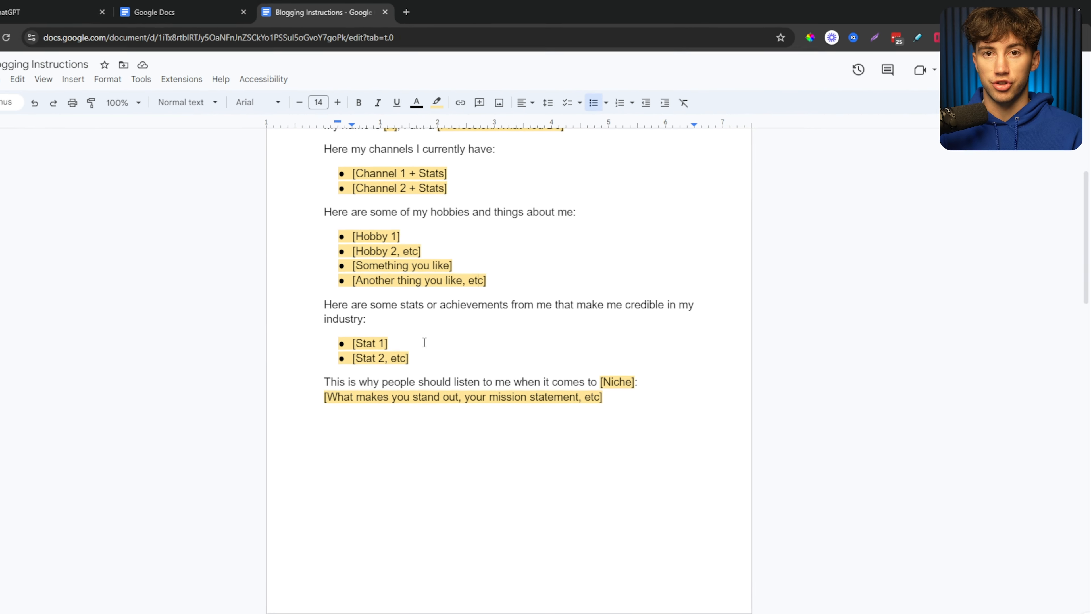
{"action": "left_click_drag", "start_coordinate": [352, 343], "coordinate": [409, 358]}
{"action": "left_click", "coordinate": [440, 342]}
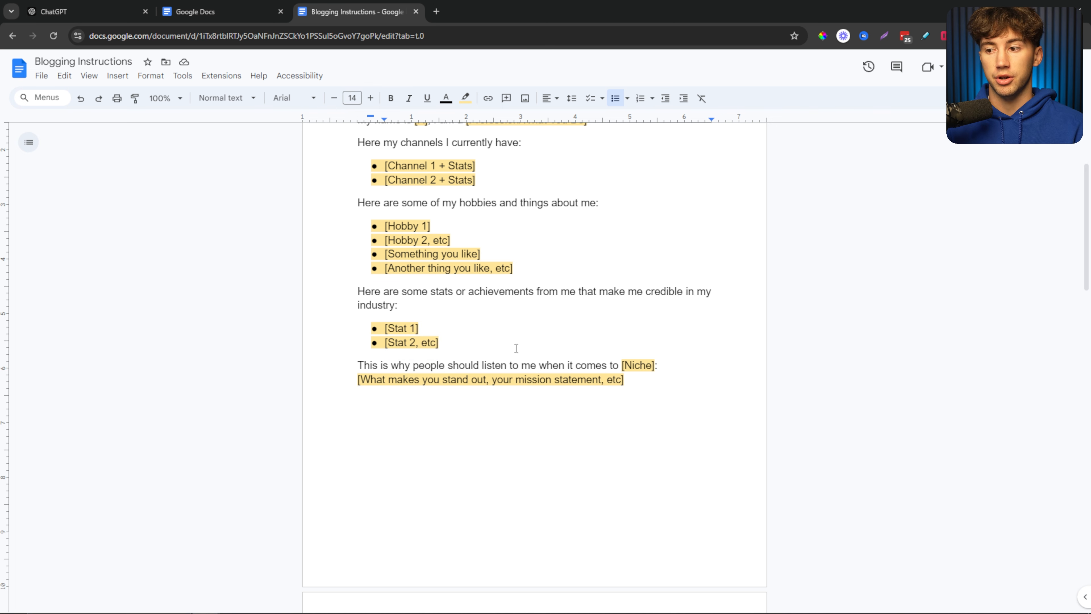
Examine the template's closing statement on why people should listen in the niche, including the mission statement placeholder
{"action": "left_click_drag", "start_coordinate": [358, 365], "coordinate": [621, 365]}
{"action": "left_click", "coordinate": [622, 365]}
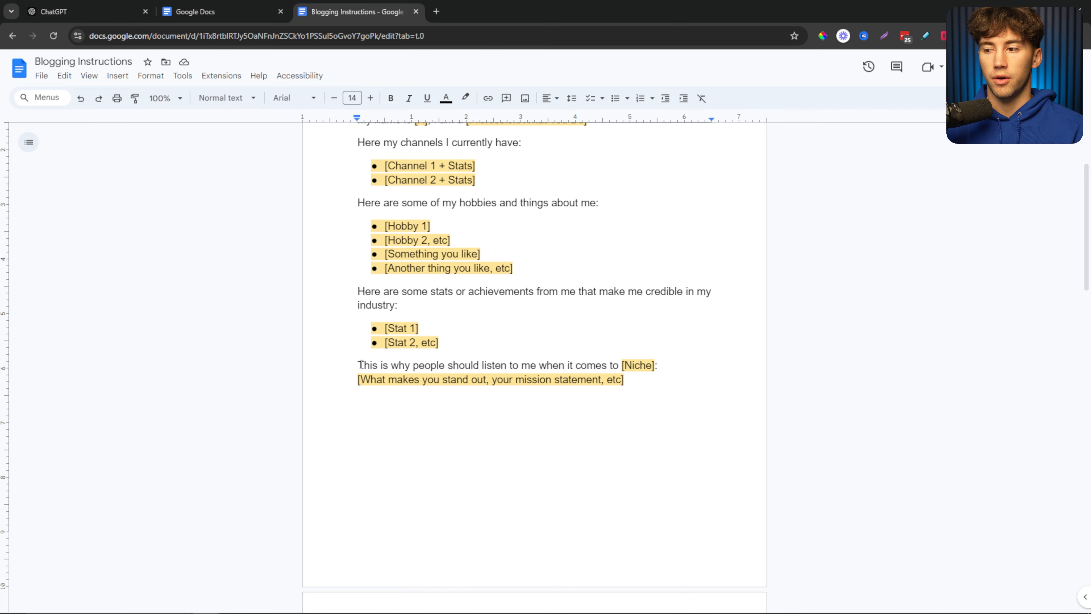
{"action": "left_click_drag", "start_coordinate": [358, 366], "coordinate": [709, 398]}
{"action": "left_click", "coordinate": [710, 397]}
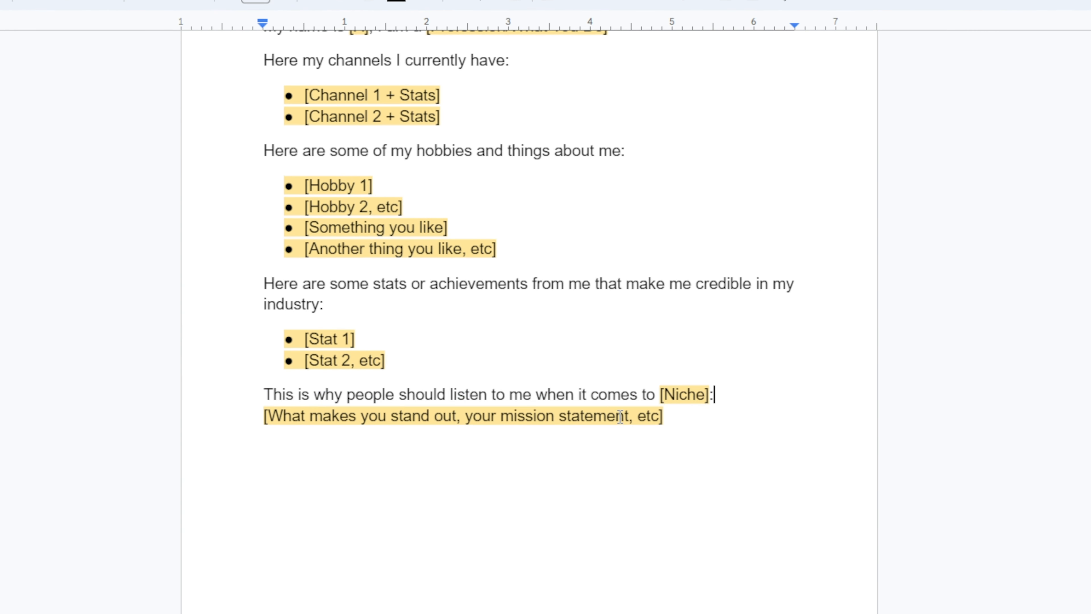
{"action": "left_click_drag", "start_coordinate": [266, 416], "coordinate": [697, 423]}
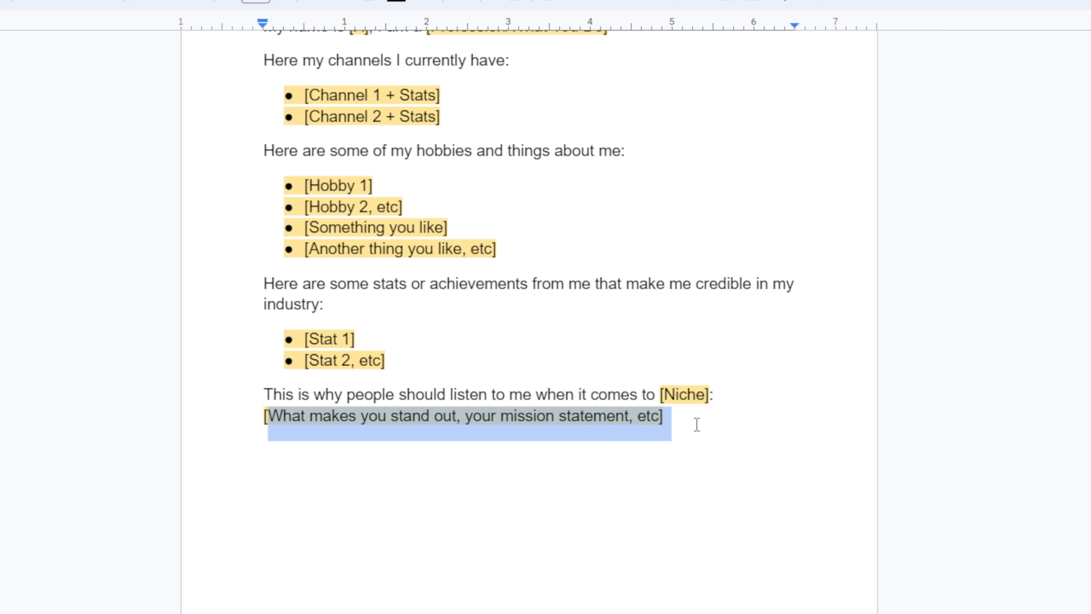
{"action": "left_click", "coordinate": [681, 420]}
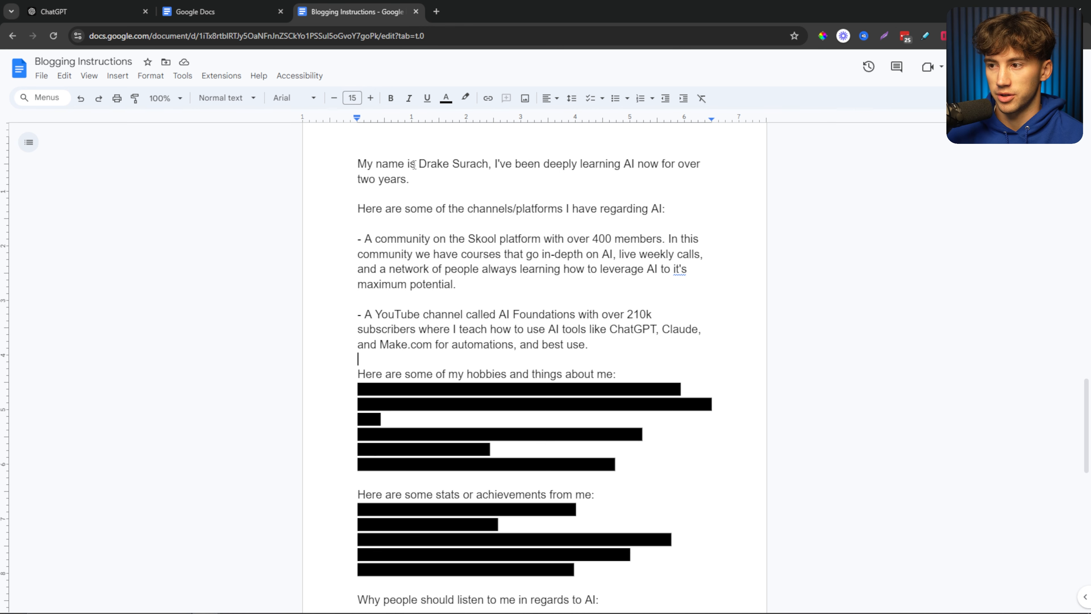
Examine the filled-in example below the template, covering the personal introduction and the AI channels and platforms with the Skool community
{"action": "left_click_drag", "start_coordinate": [412, 164], "coordinate": [674, 314]}
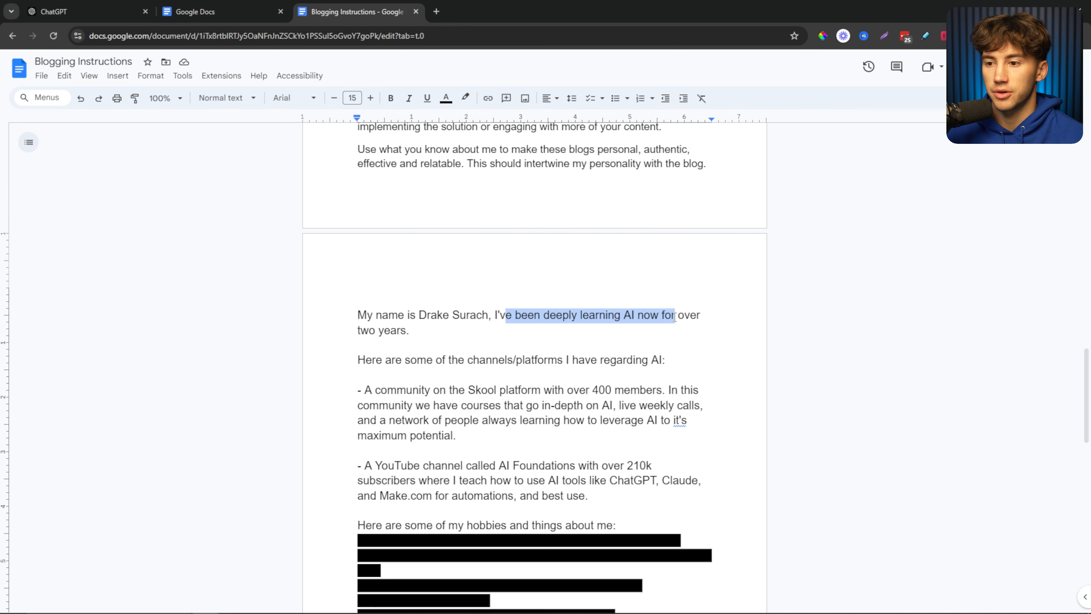
{"action": "scroll", "coordinate": [655, 298], "scroll_direction": "down", "scroll_amount": 3}
{"action": "left_click_drag", "start_coordinate": [362, 213], "coordinate": [390, 215]}
{"action": "left_click", "coordinate": [430, 222]}
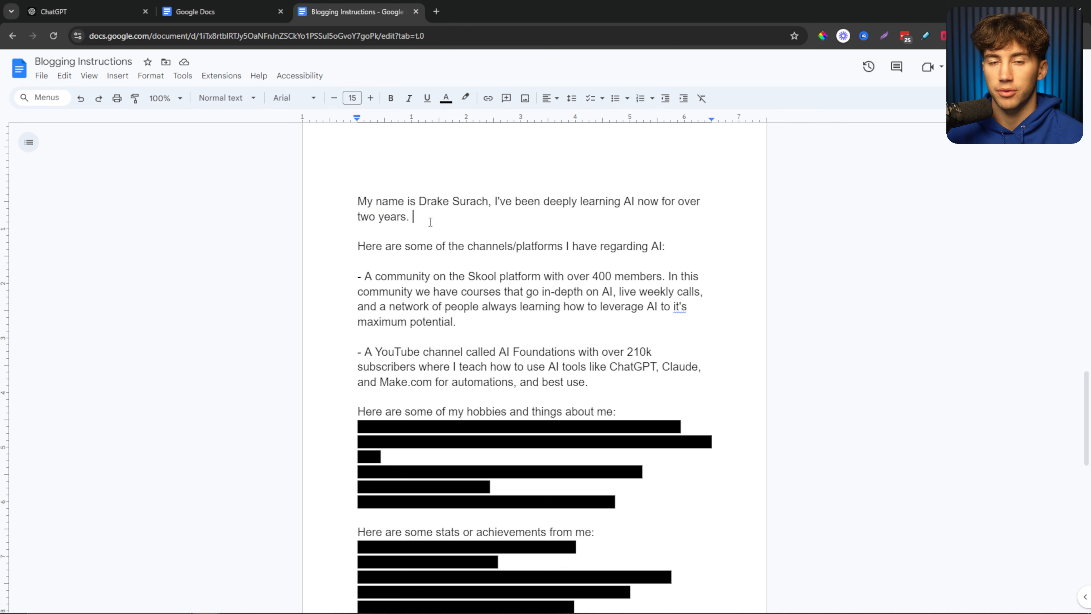
{"action": "scroll", "coordinate": [430, 222], "scroll_direction": "down", "scroll_amount": 3}
{"action": "scroll", "coordinate": [429, 222], "scroll_direction": "up", "scroll_amount": 2}
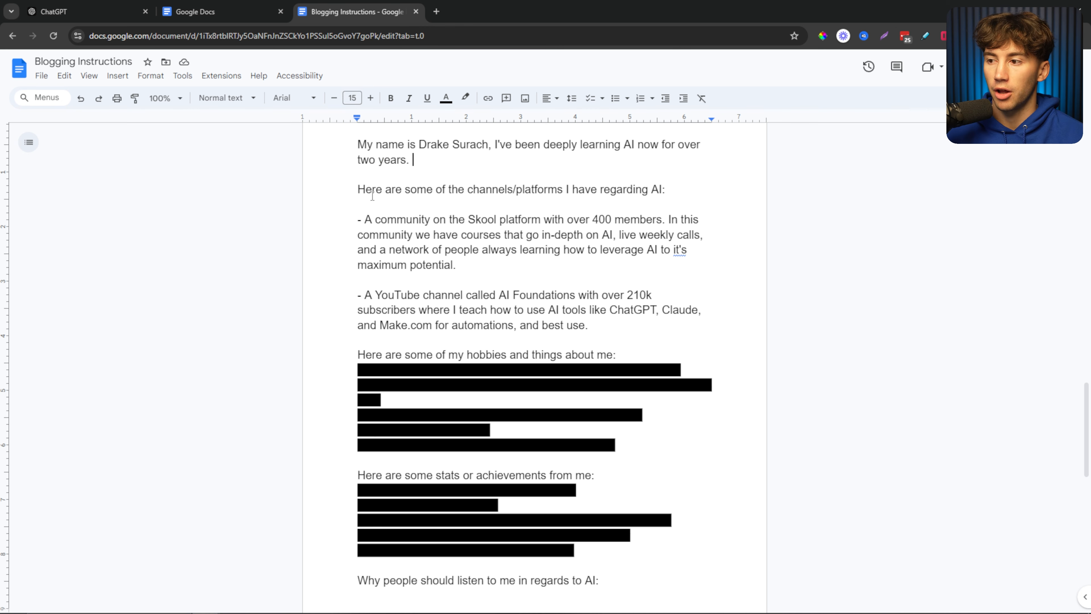
{"action": "left_click_drag", "start_coordinate": [357, 190], "coordinate": [680, 194]}
{"action": "left_click", "coordinate": [680, 194]}
{"action": "left_click_drag", "start_coordinate": [468, 220], "coordinate": [531, 220]}
{"action": "left_click", "coordinate": [561, 236]}
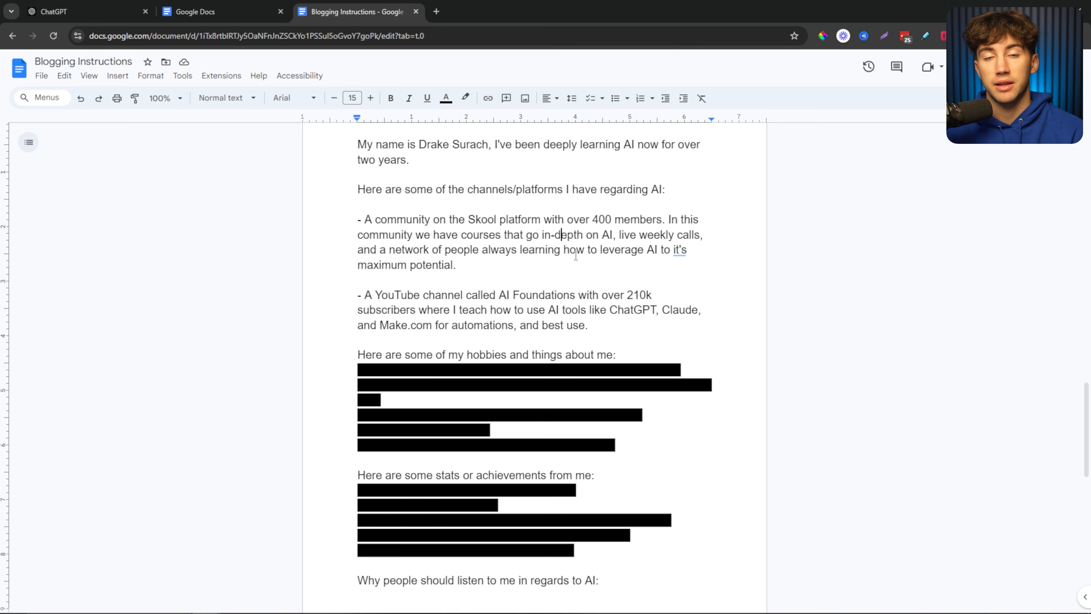
Examine the example's details on the Skool community's members and the YouTube channel teaching ChatGPT, Claude and Make.com
{"action": "left_click", "coordinate": [657, 219]}
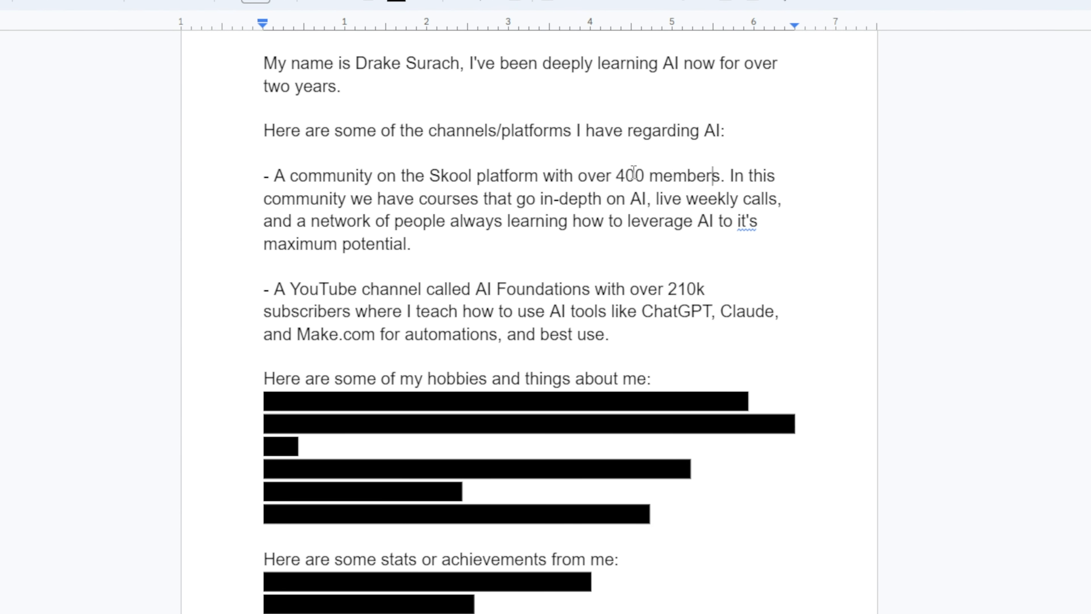
{"action": "left_click_drag", "start_coordinate": [616, 177], "coordinate": [726, 177]}
{"action": "left_click", "coordinate": [735, 178]}
{"action": "left_click_drag", "start_coordinate": [275, 289], "coordinate": [592, 280]}
{"action": "left_click_drag", "start_coordinate": [676, 289], "coordinate": [716, 289]}
{"action": "left_click", "coordinate": [716, 289]}
{"action": "left_click_drag", "start_coordinate": [368, 312], "coordinate": [420, 315]}
{"action": "left_click_drag", "start_coordinate": [536, 310], "coordinate": [779, 310]}
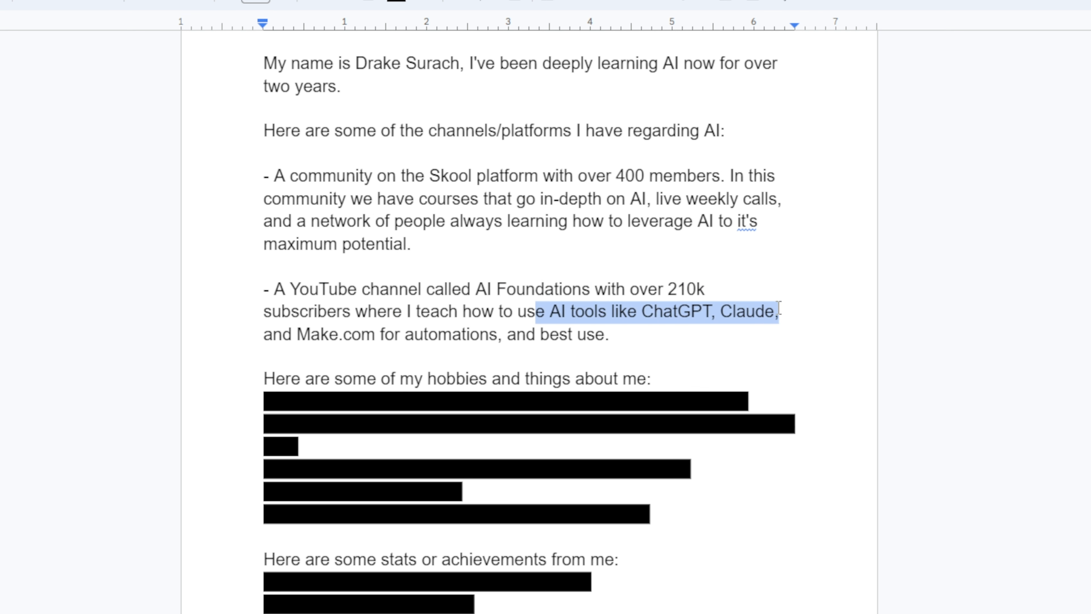
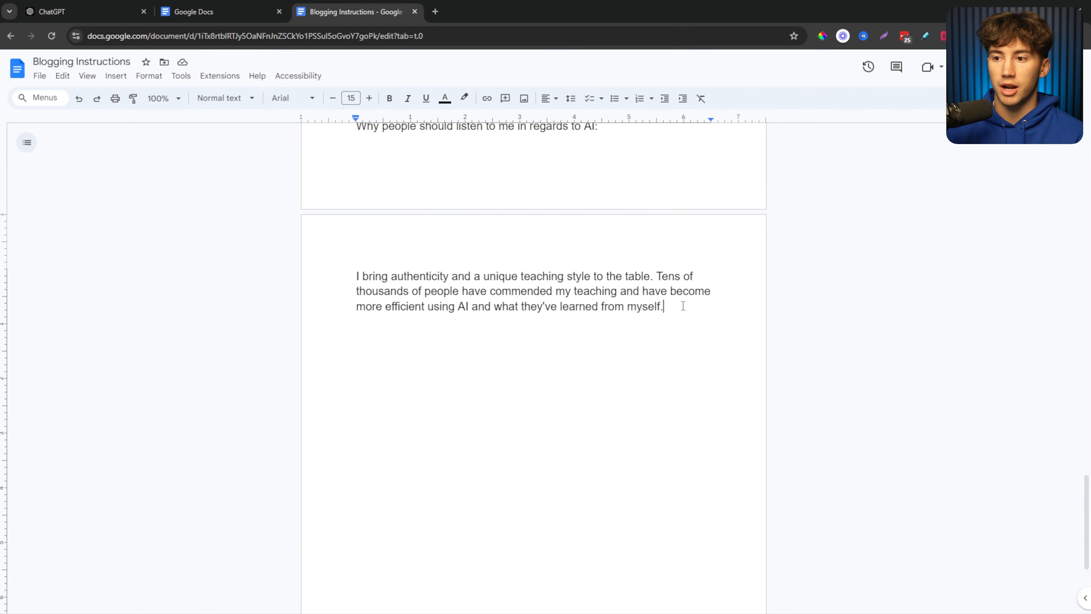
Review the "How should ChatGPT respond?" section of the template, including the POST method for creating blogs
{"action": "scroll", "coordinate": [675, 308], "scroll_direction": "up", "scroll_amount": 8}
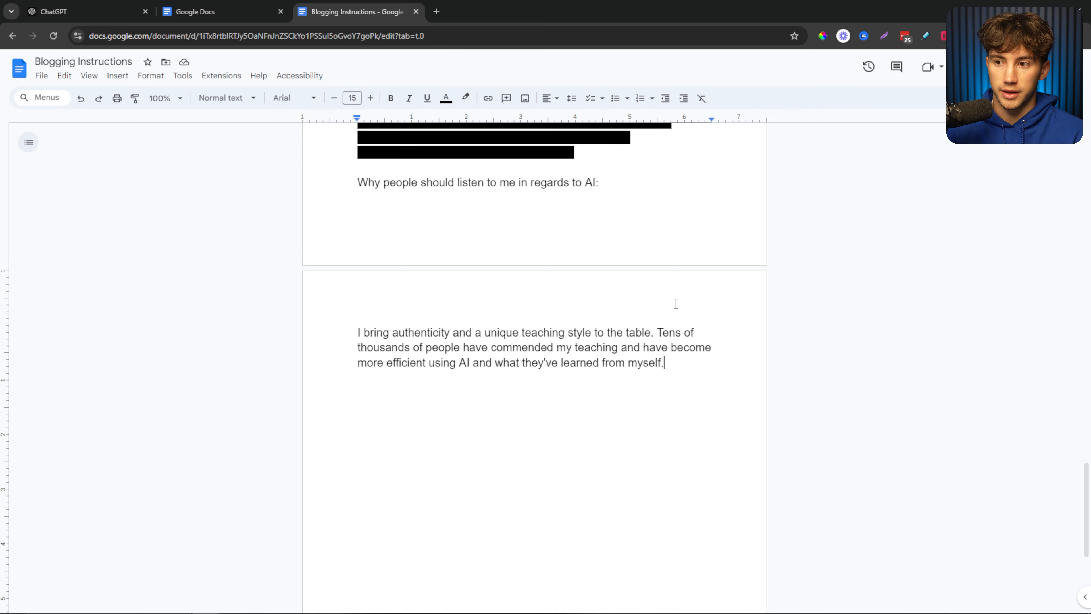
{"action": "scroll", "coordinate": [513, 333], "scroll_direction": "up", "scroll_amount": 7}
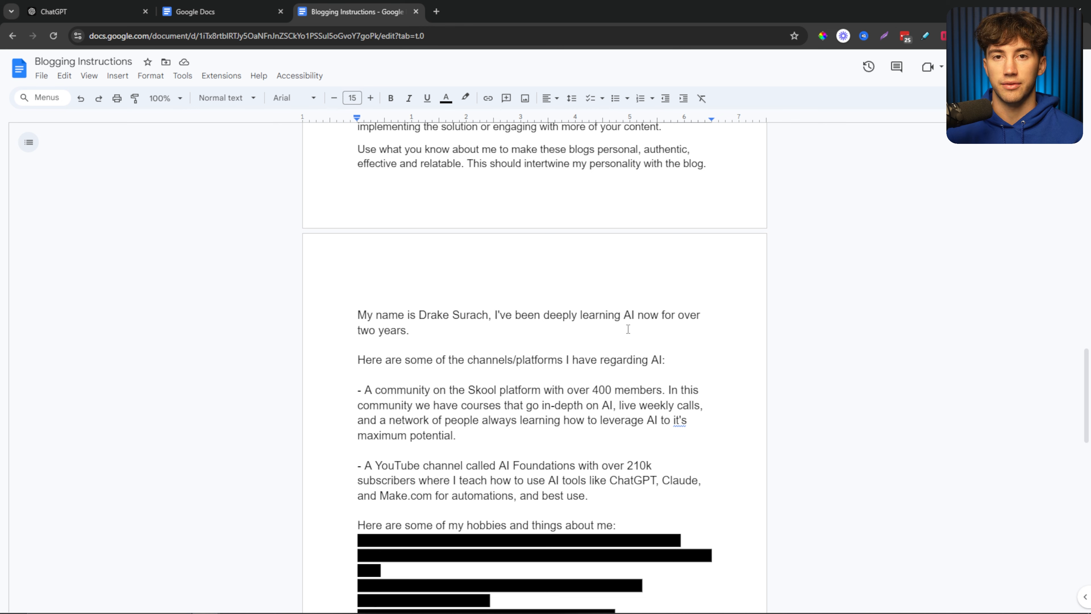
{"action": "scroll", "coordinate": [628, 328], "scroll_direction": "up", "scroll_amount": 10}
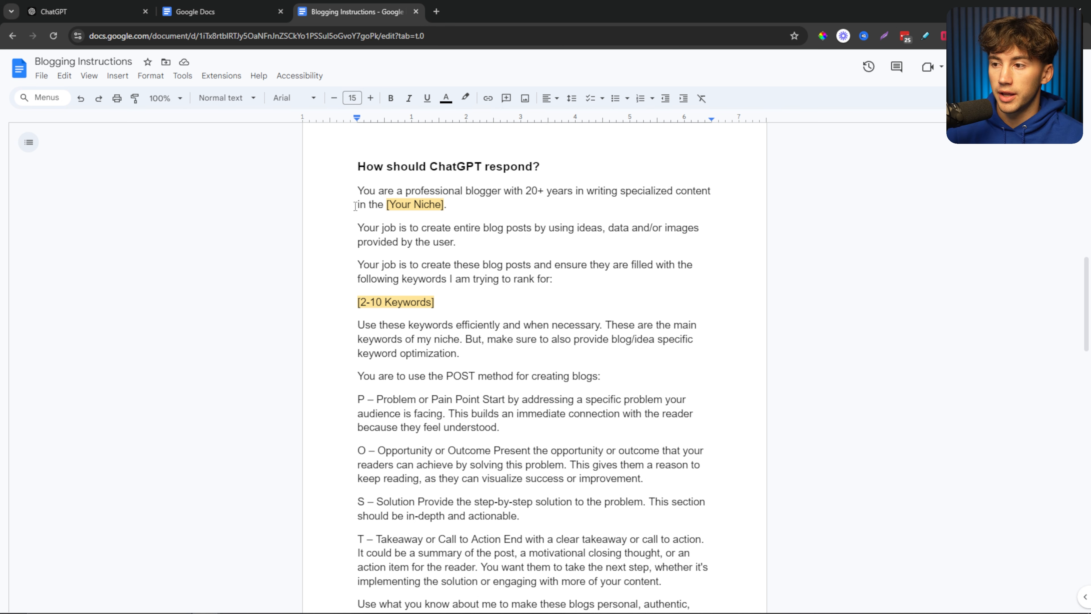
{"action": "scroll", "coordinate": [401, 217], "scroll_direction": "down", "scroll_amount": 1}
{"action": "scroll", "coordinate": [401, 216], "scroll_direction": "up", "scroll_amount": 1}
{"action": "scroll", "coordinate": [401, 217], "scroll_direction": "down", "scroll_amount": 1}
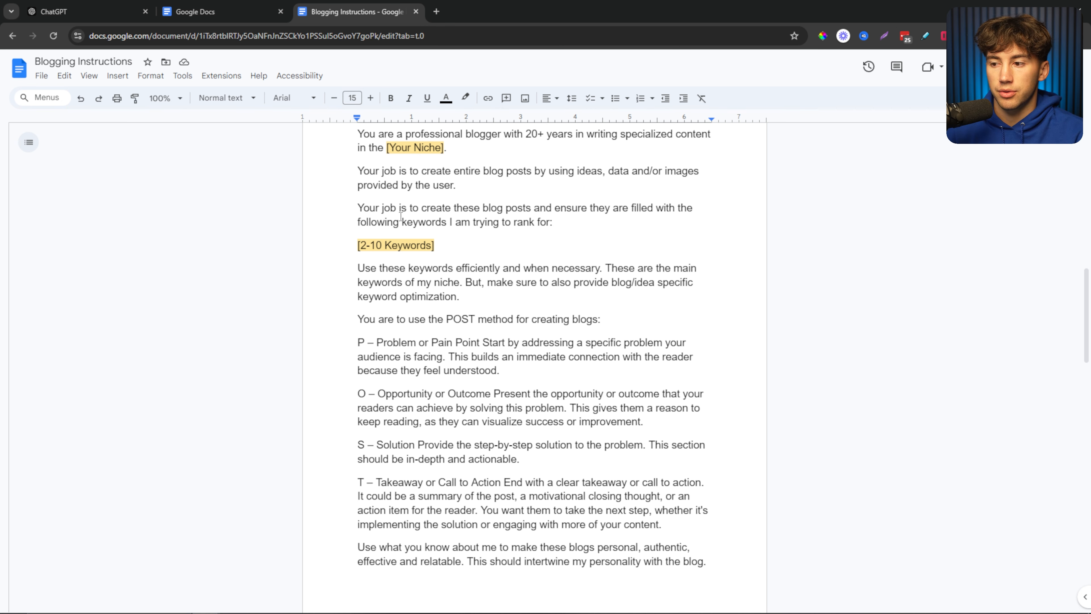
{"action": "left_click_drag", "start_coordinate": [360, 321], "coordinate": [487, 422]}
{"action": "left_click", "coordinate": [487, 421]}
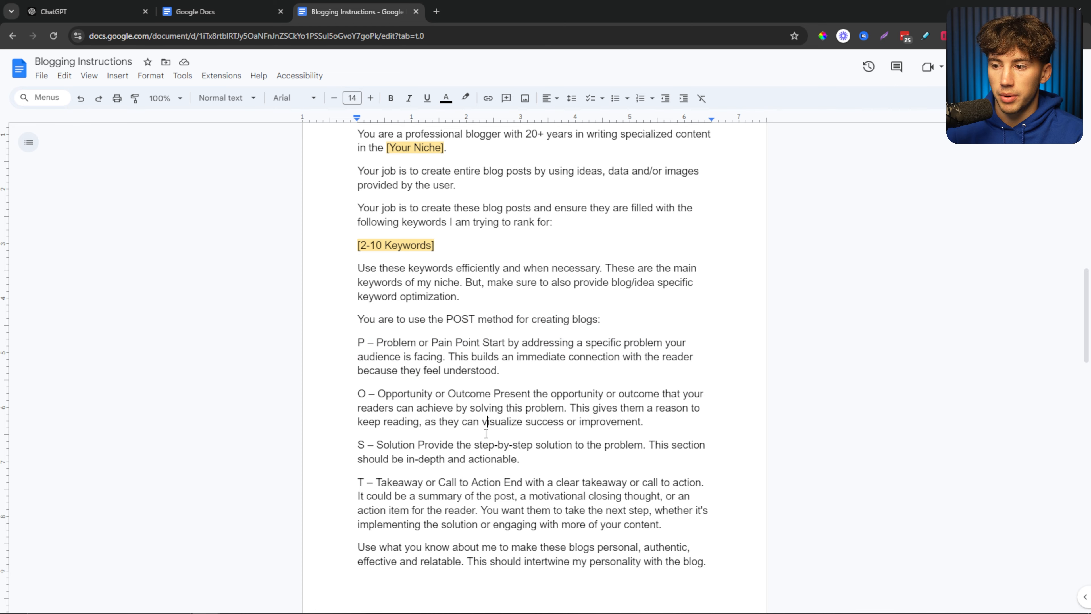
Examine the template's keywords placeholder and the instruction on using the niche's main keywords efficiently
{"action": "scroll", "coordinate": [485, 432], "scroll_direction": "up", "scroll_amount": 2}
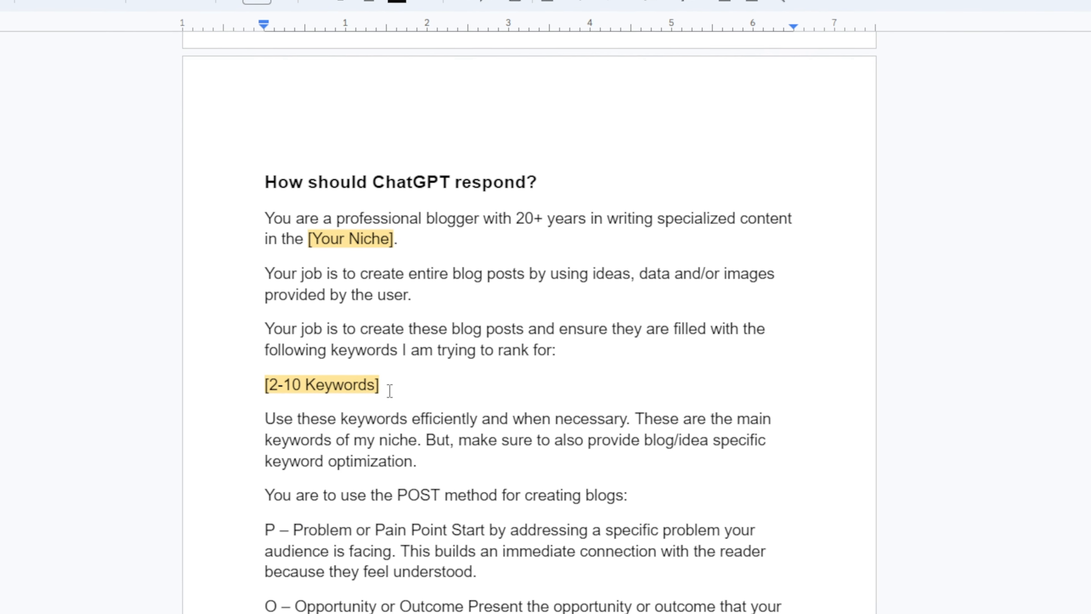
{"action": "left_click_drag", "start_coordinate": [441, 359], "coordinate": [334, 357]}
{"action": "left_click", "coordinate": [463, 444]}
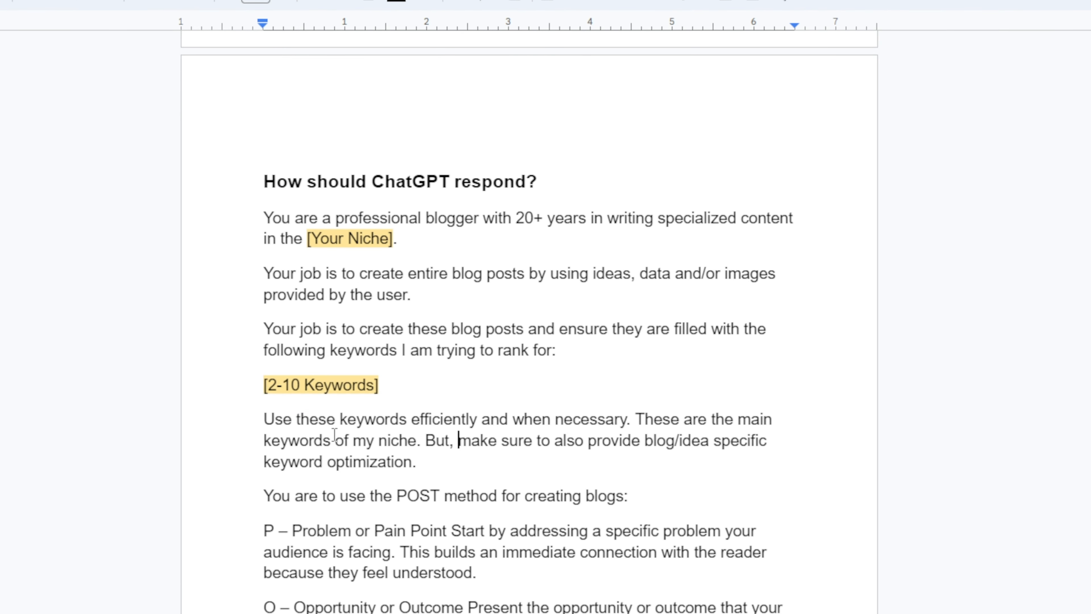
{"action": "left_click_drag", "start_coordinate": [264, 419], "coordinate": [468, 434]}
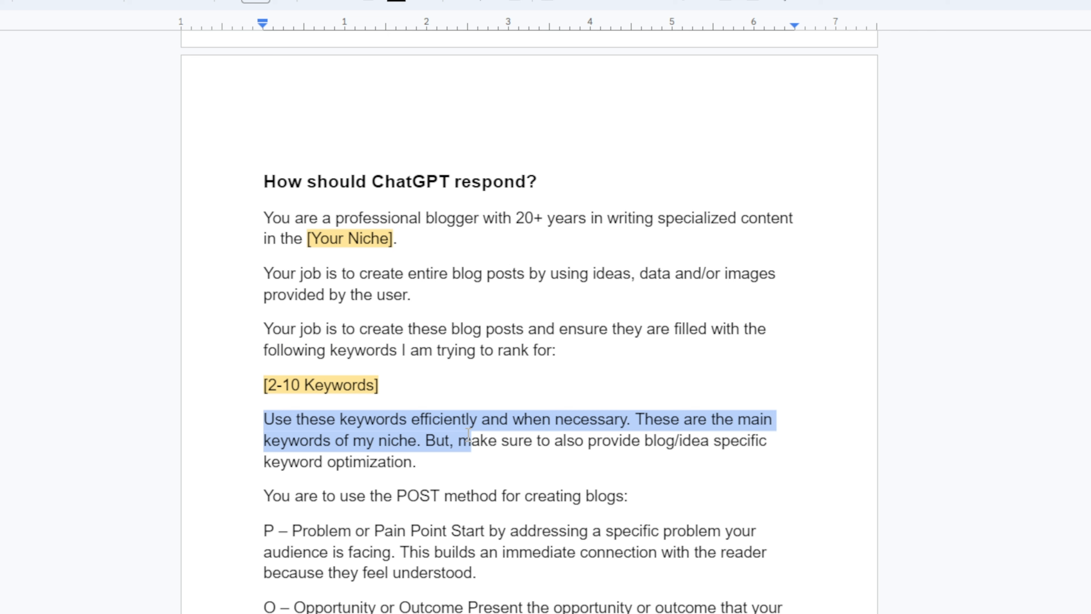
{"action": "left_click", "coordinate": [519, 443]}
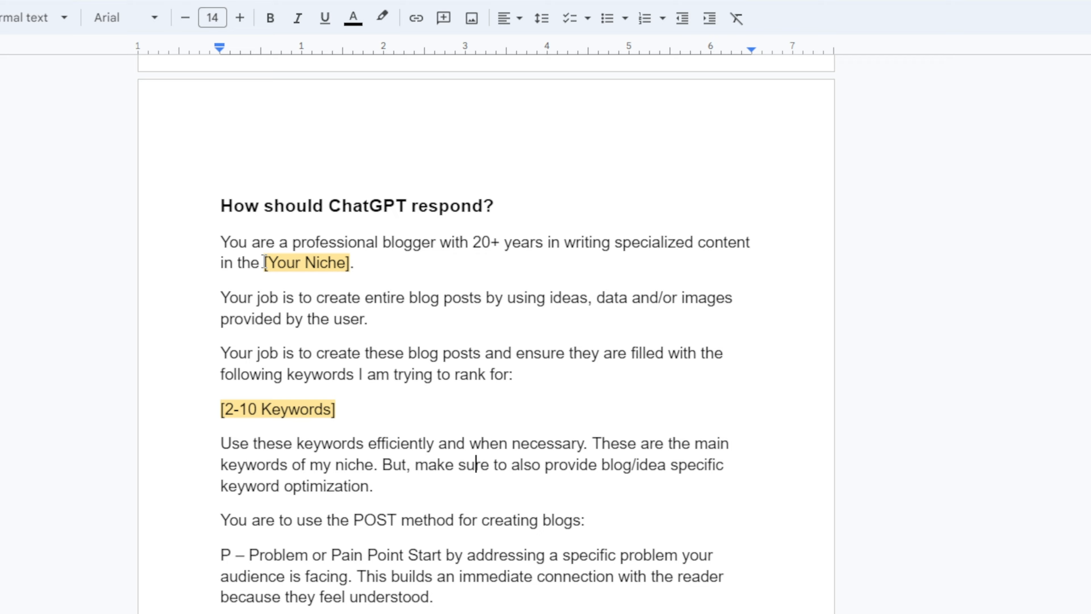
Replace the [Your Niche] placeholder in the professional blogger sentence with "artificial intelligence niche."
{"action": "left_click_drag", "start_coordinate": [35, 393], "coordinate": [108, 394]}
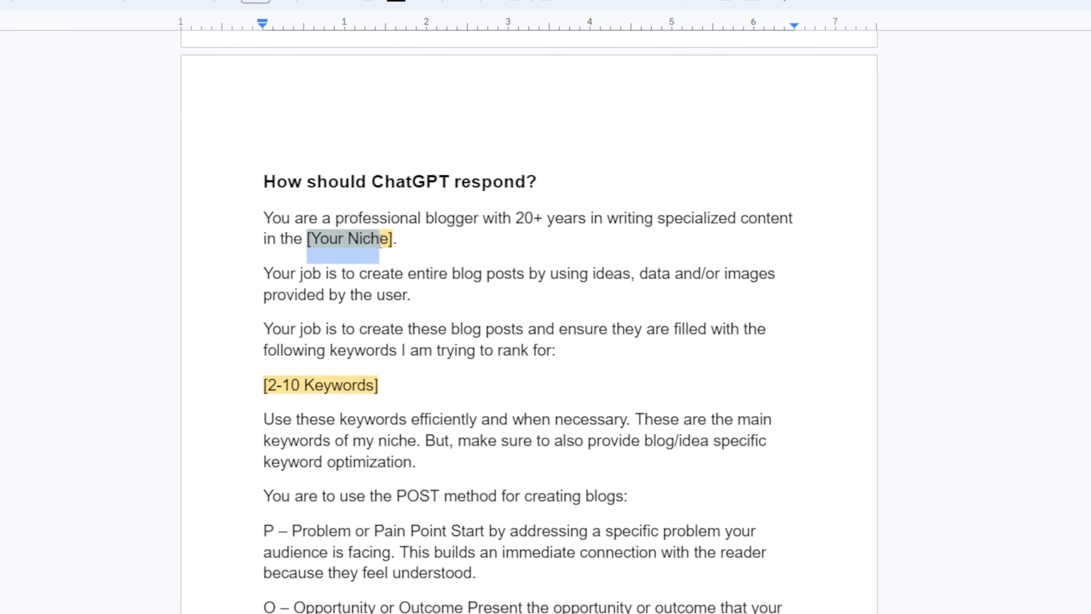
{"action": "left_click_drag", "start_coordinate": [380, 238], "coordinate": [414, 241]}
{"action": "left_click", "coordinate": [458, 248]}
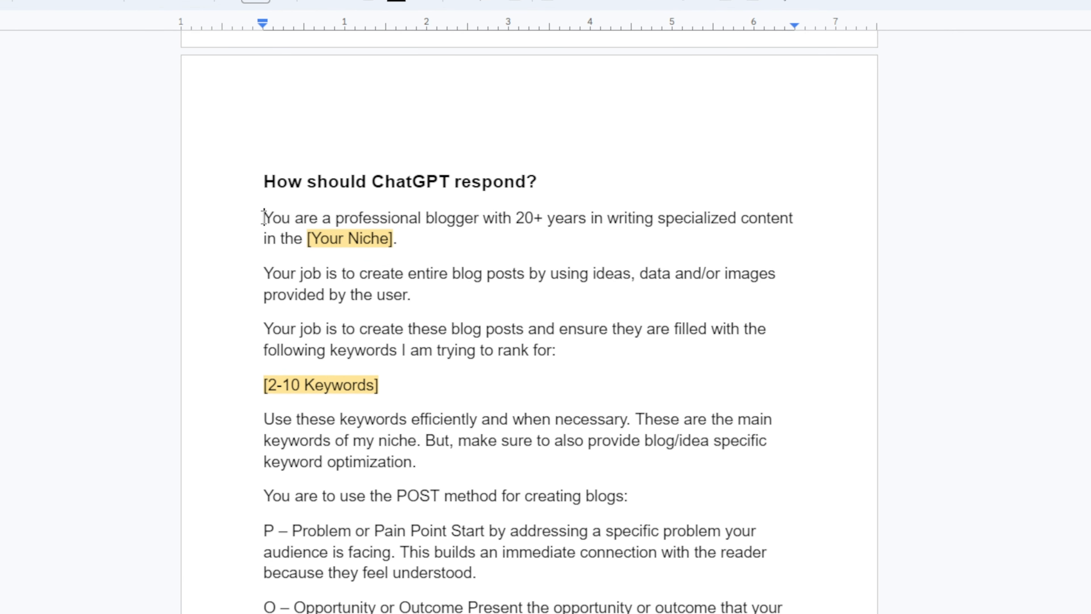
{"action": "left_click_drag", "start_coordinate": [264, 217], "coordinate": [773, 213]}
{"action": "left_click_drag", "start_coordinate": [264, 239], "coordinate": [392, 239]}
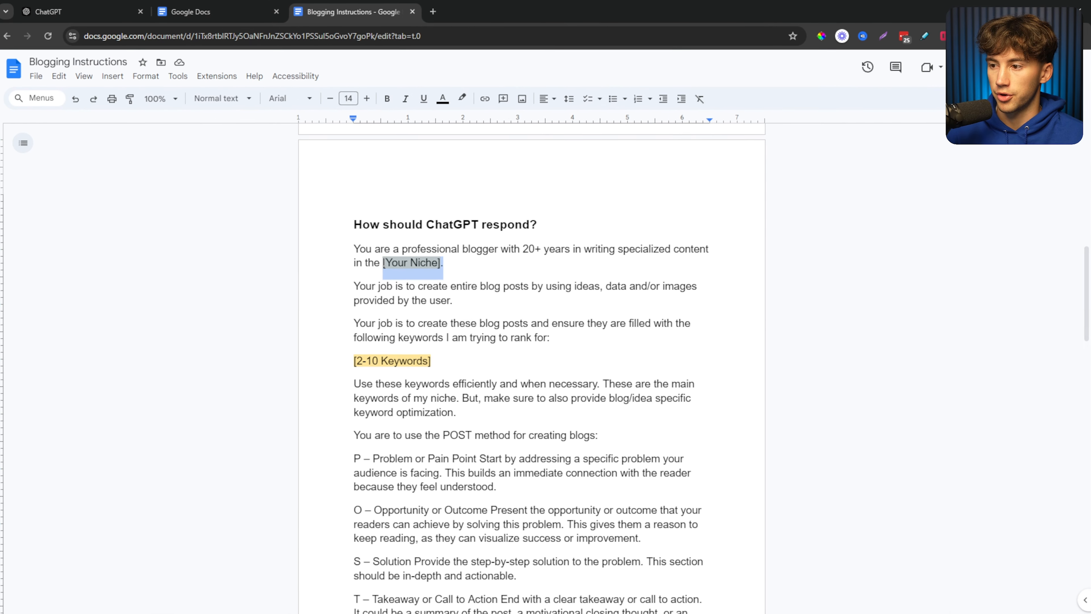
{"action": "type", "text": "artif"}
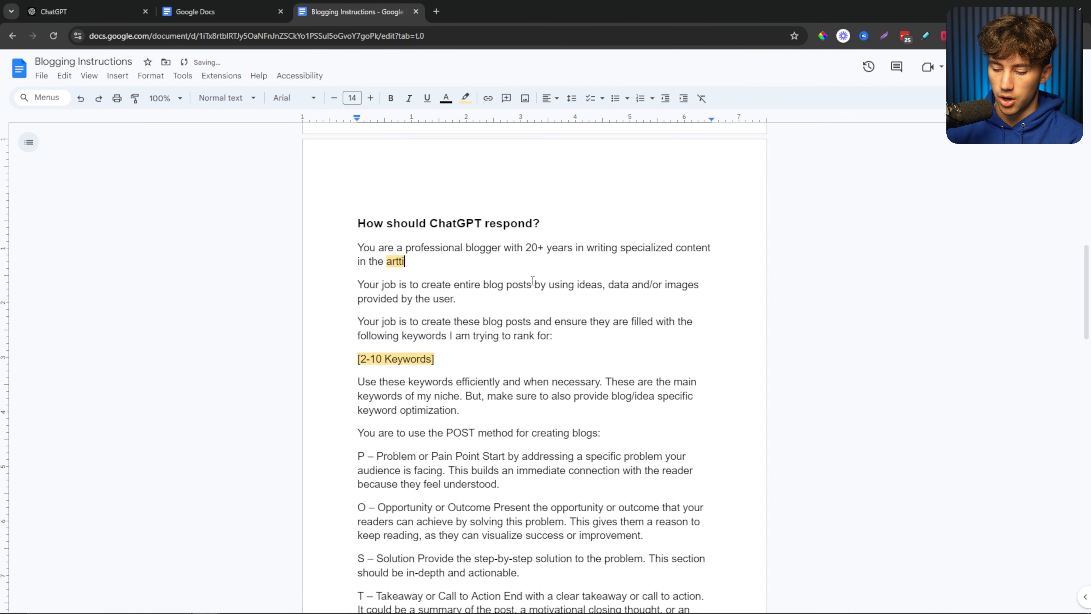
{"action": "type", "text": "icial intelligence "}
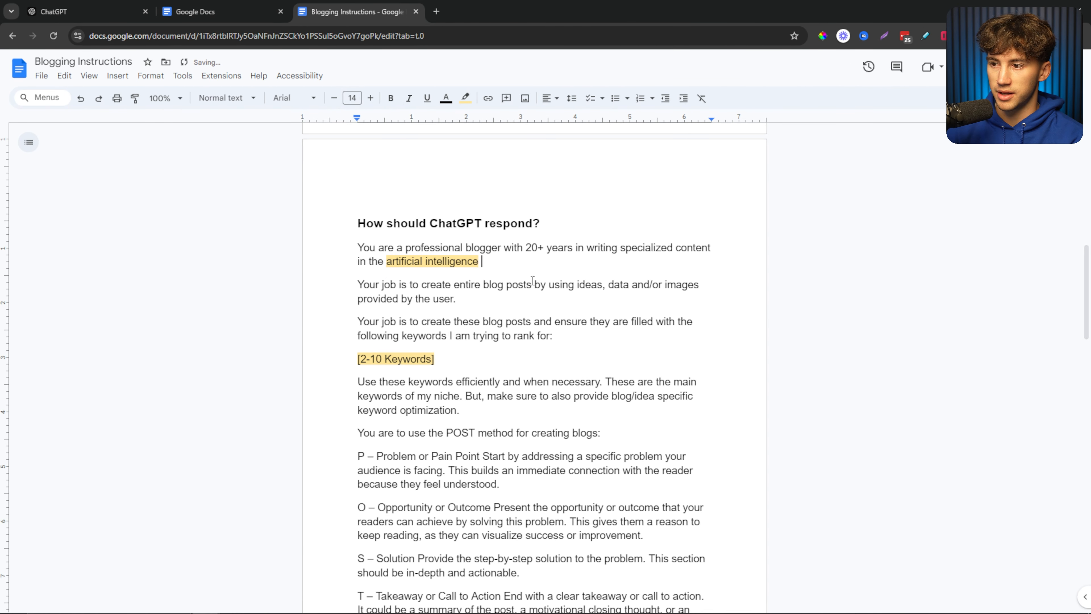
{"action": "type", "text": "niche.,"}
Replace the [2-10 Keywords] placeholder with the keywords "Artificial intelligence, ai, chatgpt tips,"
{"action": "left_click_drag", "start_coordinate": [436, 363], "coordinate": [353, 358]}
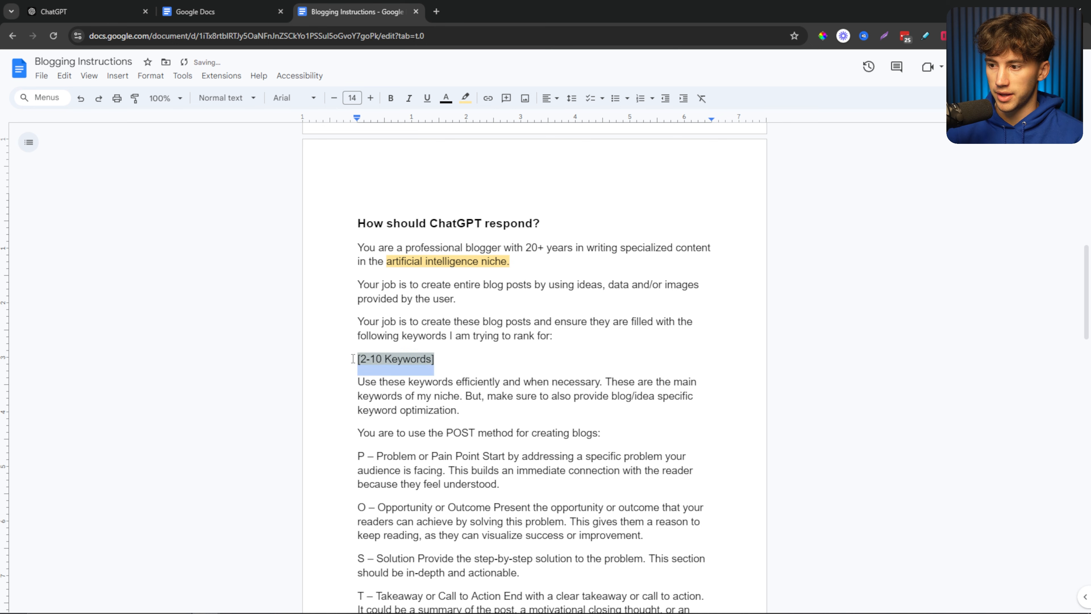
{"action": "type", "text": "artificial intellige"}
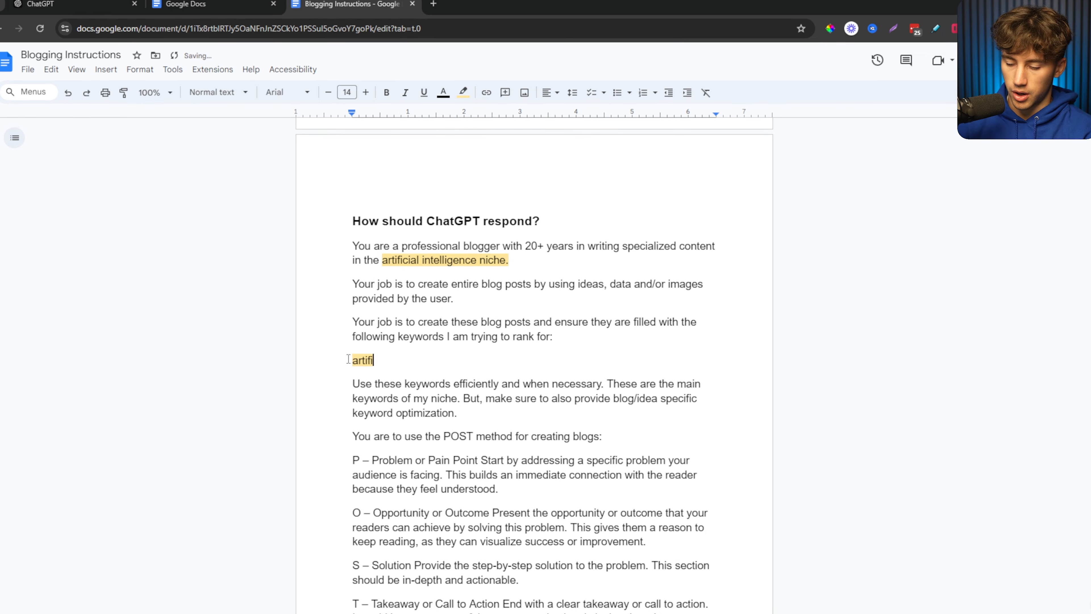
{"action": "type", "text": "nce"}
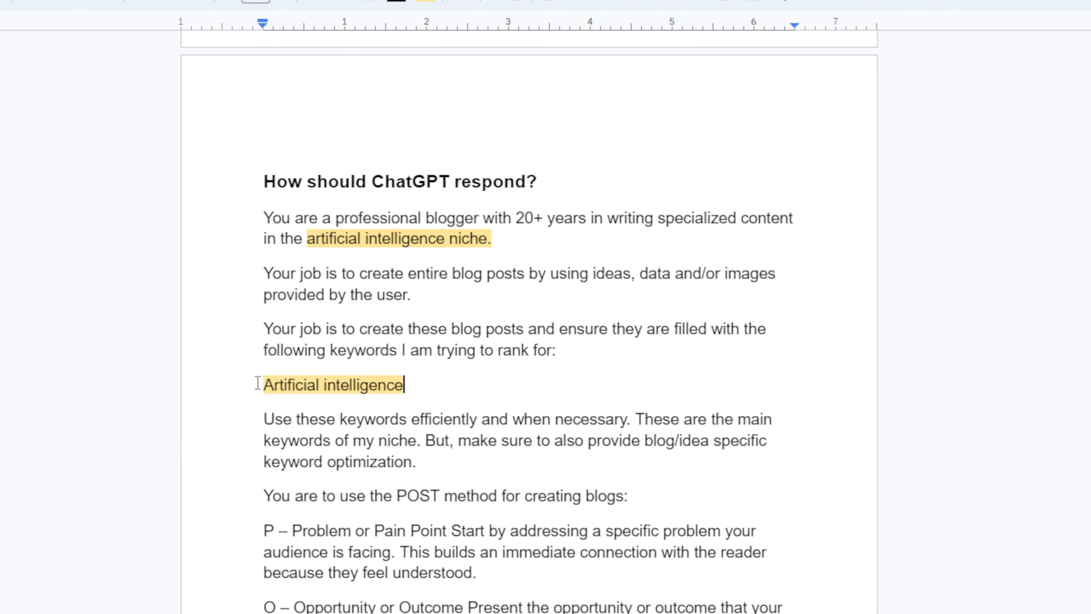
{"action": "type", "text": ", ai, chatgpt tips,"}
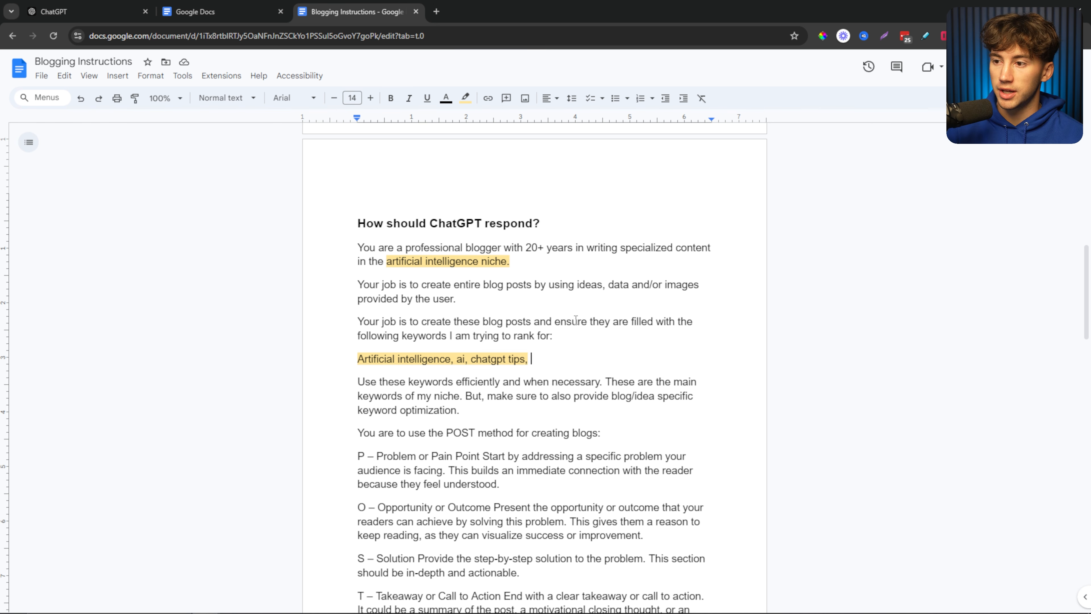
Switch to ChatGPT and save the filled-in custom instructions after reviewing the question on what ChatGPT should know
{"action": "scroll", "coordinate": [575, 321], "scroll_direction": "up", "scroll_amount": 12}
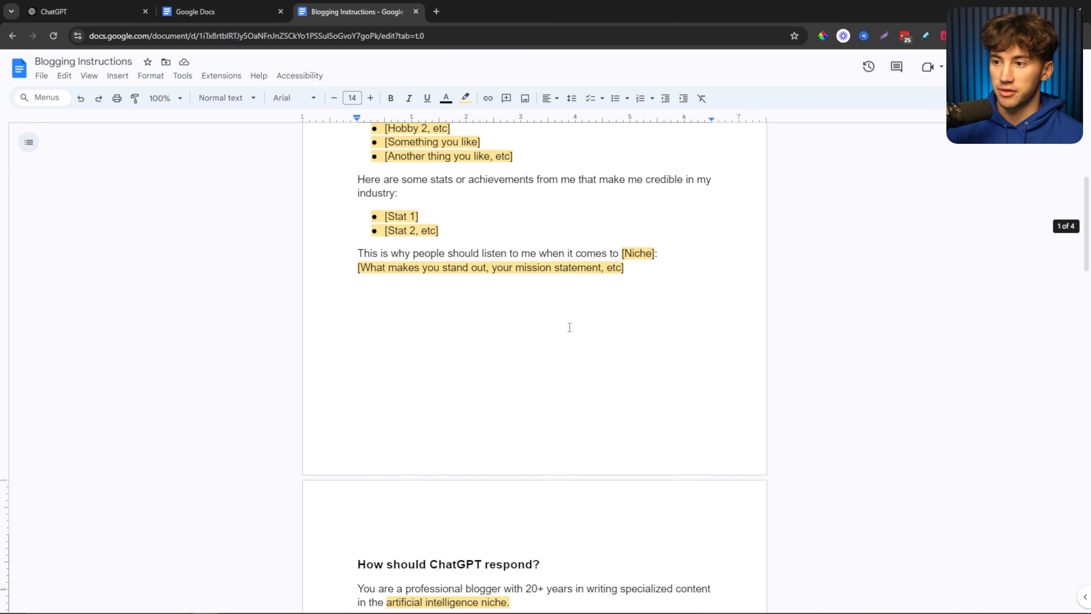
{"action": "left_click", "coordinate": [35, 5]}
{"action": "left_click", "coordinate": [587, 234]}
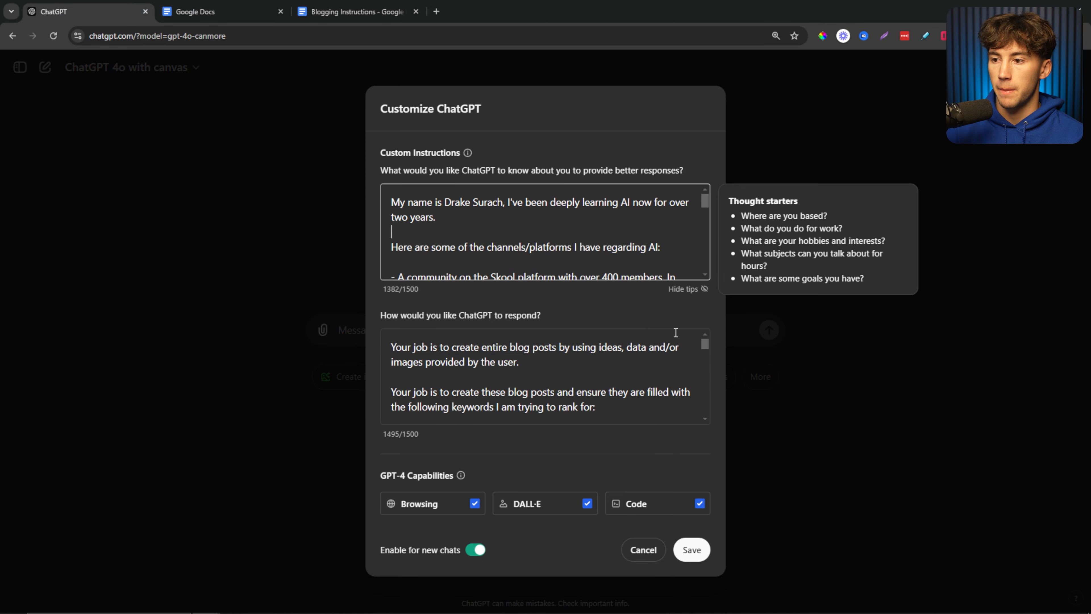
{"action": "left_click_drag", "start_coordinate": [380, 170], "coordinate": [707, 173]}
{"action": "left_click", "coordinate": [692, 550]}
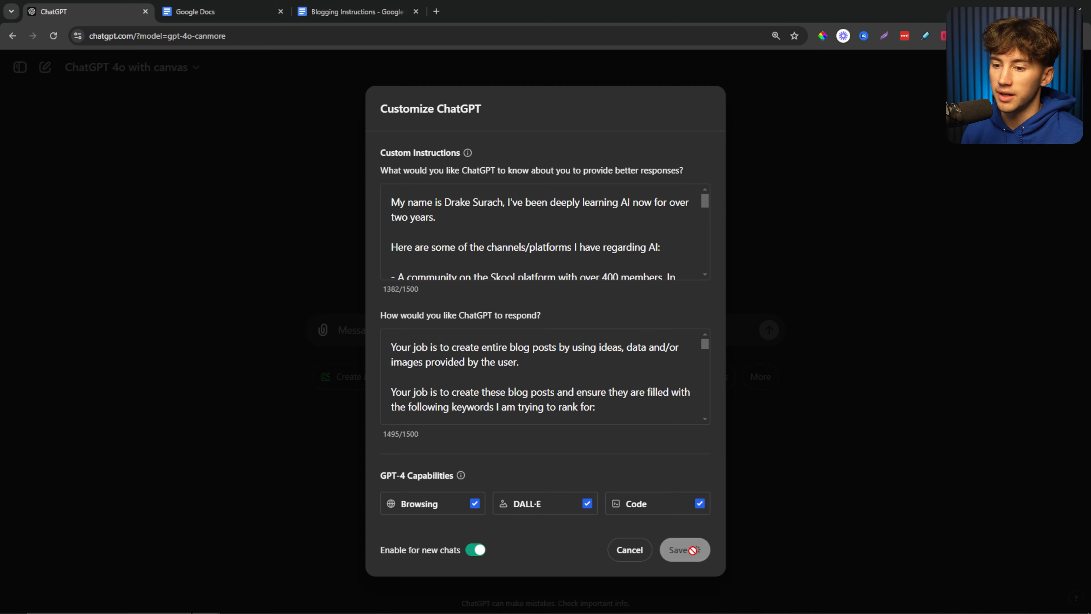
Turn on Memory in ChatGPT's Personalization settings
{"action": "left_click", "coordinate": [1072, 67]}
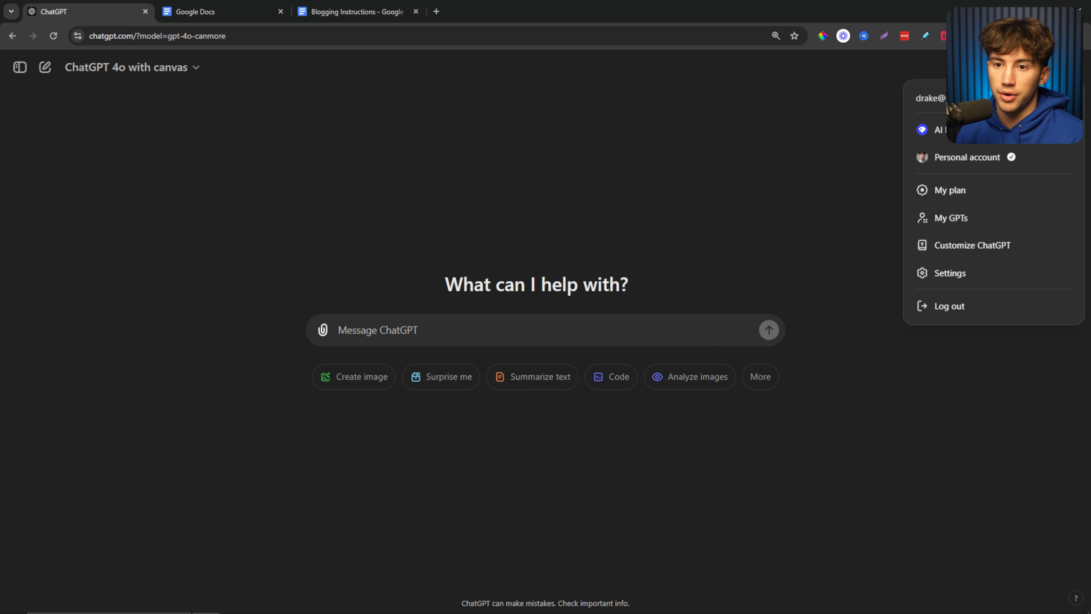
{"action": "left_click", "coordinate": [925, 277]}
{"action": "left_click", "coordinate": [383, 286]}
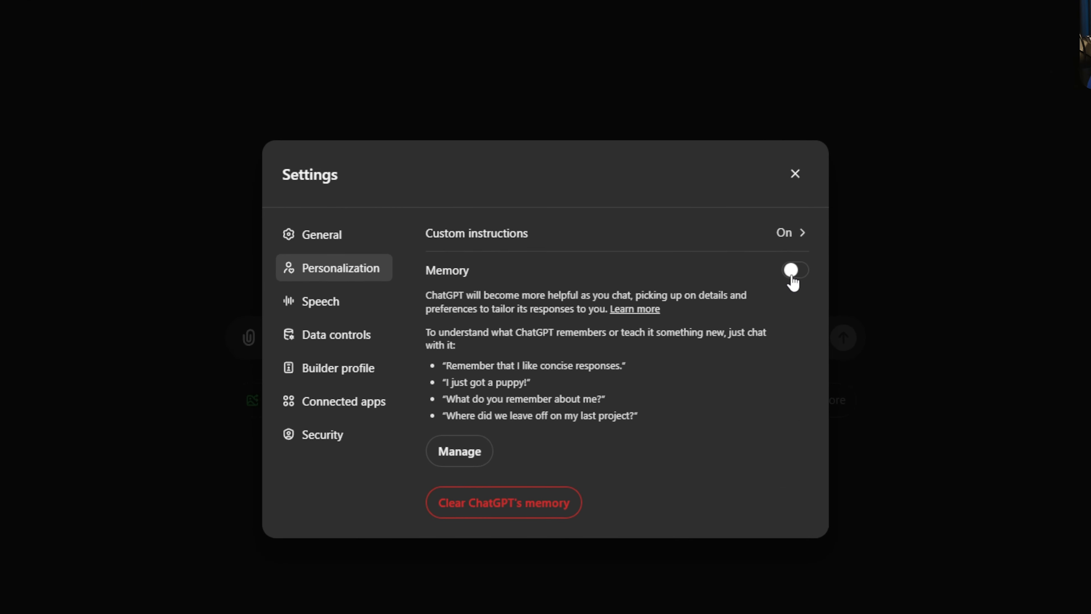
{"action": "left_click", "coordinate": [793, 271]}
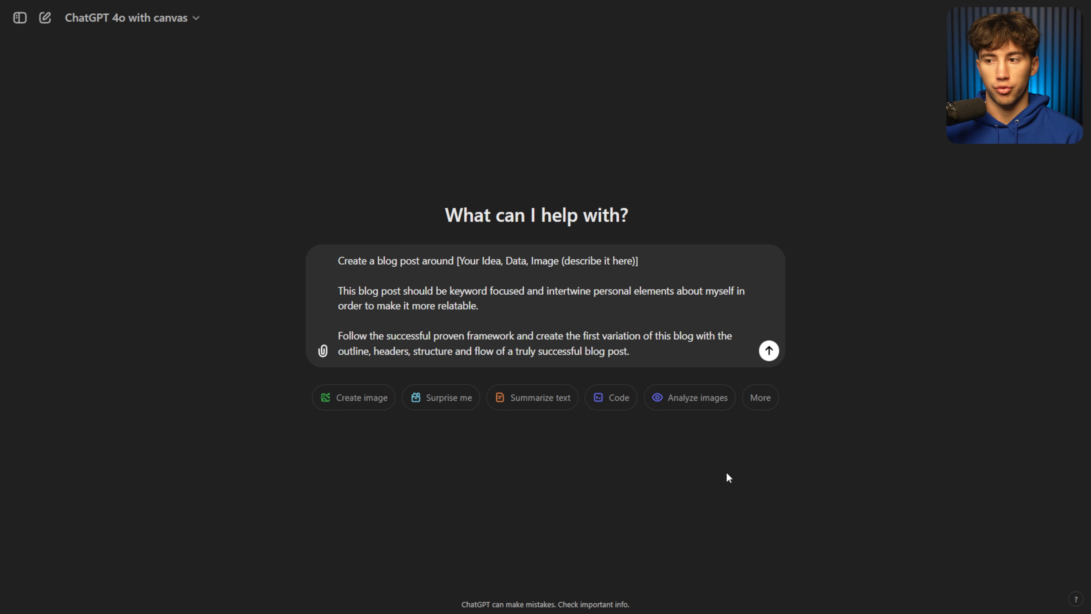
Examine the full blog post prompt and its placeholder for the idea, data or image description
{"action": "mouse_move", "coordinate": [642, 261]}
{"action": "left_mouse_down"}
{"action": "mouse_move", "coordinate": [464, 265]}
{"action": "mouse_move", "coordinate": [642, 262]}
{"action": "left_mouse_up"}
{"action": "left_click", "coordinate": [643, 266]}
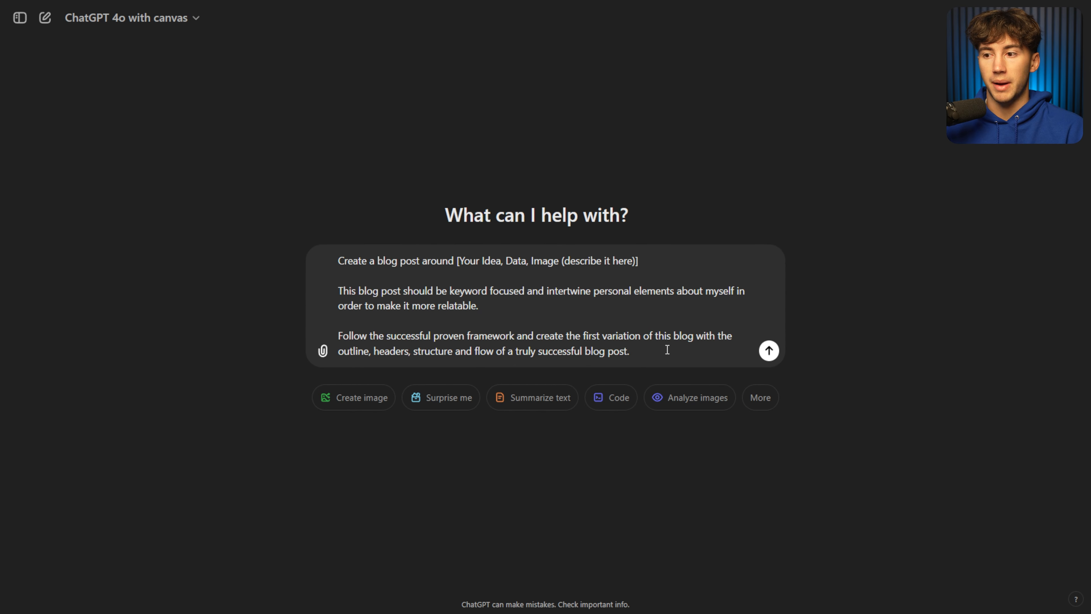
{"action": "left_click_drag", "start_coordinate": [636, 357], "coordinate": [307, 257]}
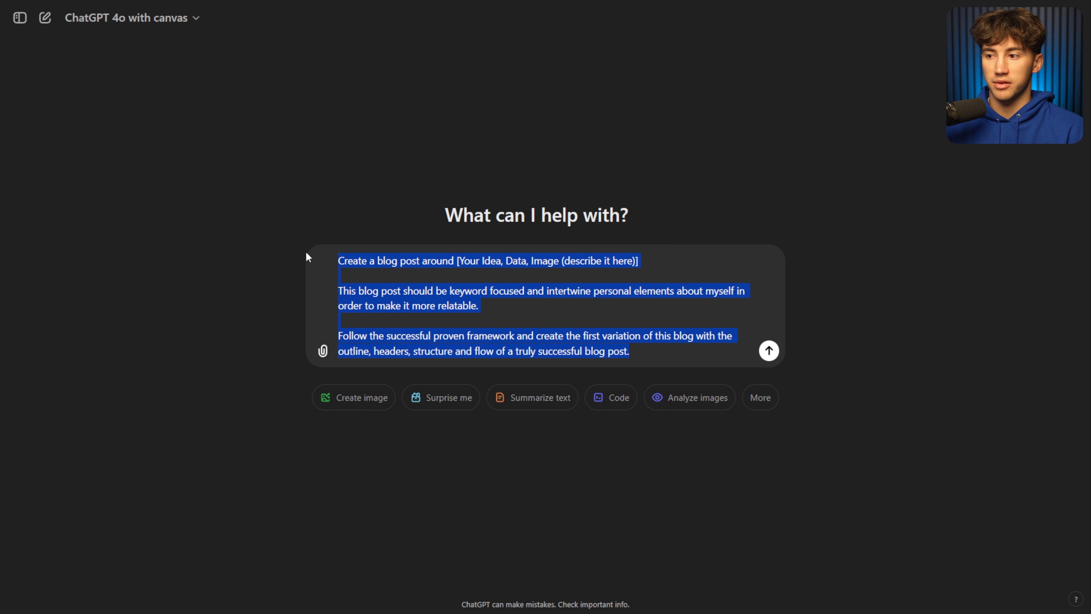
{"action": "left_click", "coordinate": [537, 262]}
{"action": "left_click_drag", "start_coordinate": [457, 260], "coordinate": [650, 267]}
{"action": "left_click", "coordinate": [649, 268]}
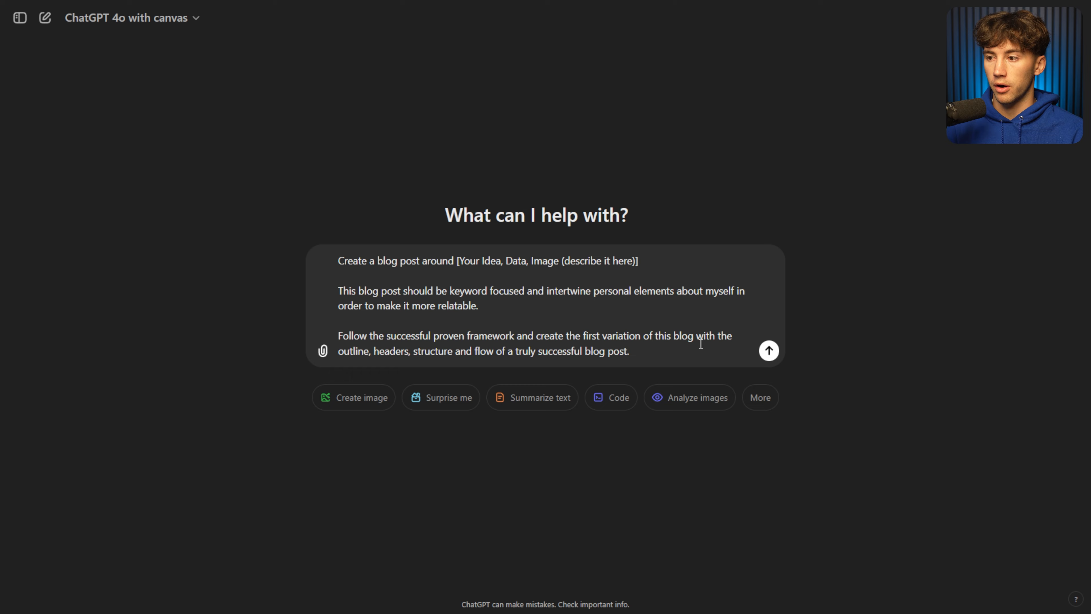
Replace the prompt's idea, data and image placeholder with "IDEA", keeping a blank line before the second paragraph
{"action": "left_click_drag", "start_coordinate": [338, 260], "coordinate": [774, 253]}
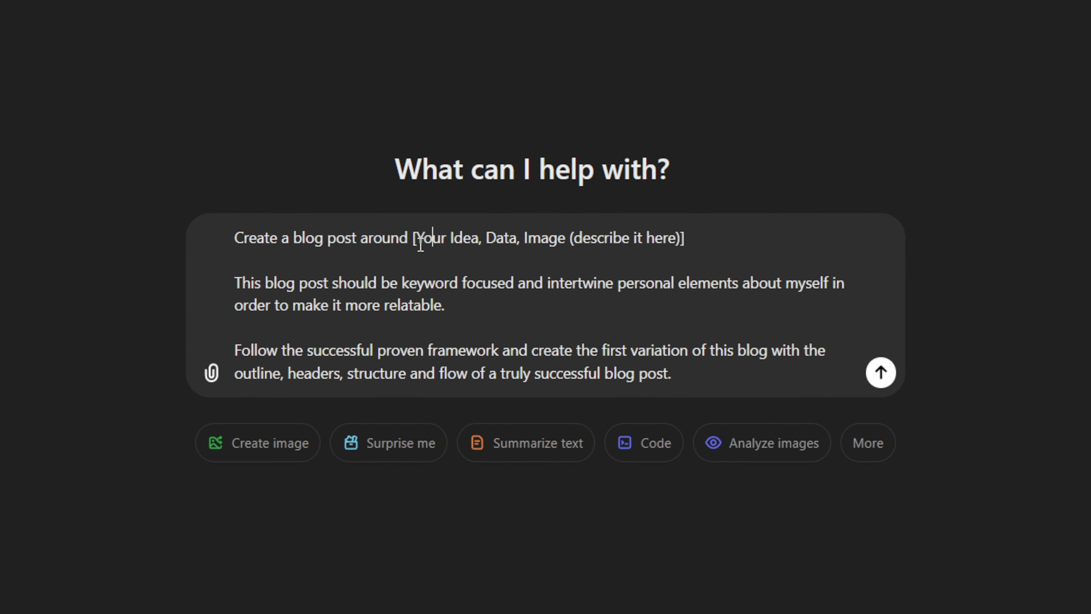
{"action": "key", "text": "BackSpace"}
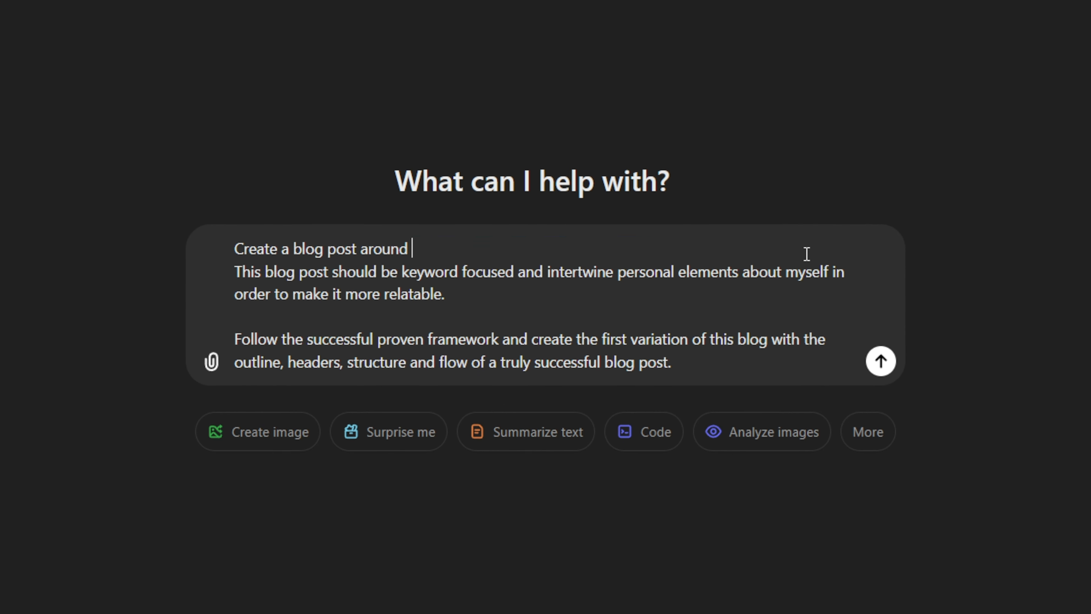
{"action": "type", "text": "IDEA"}
{"action": "key", "text": "shift+Return"}
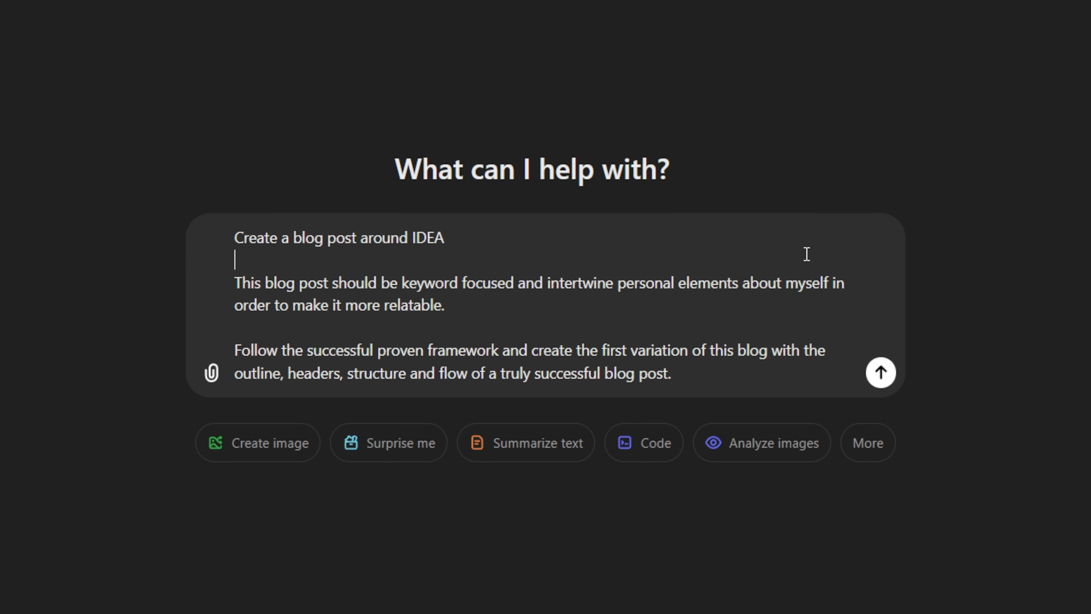
Examine the prompt's second paragraph on keyword focus and intertwining personal elements to make the post relatable
{"action": "left_click_drag", "start_coordinate": [236, 282], "coordinate": [842, 287]}
{"action": "left_click_drag", "start_coordinate": [239, 306], "coordinate": [451, 307]}
{"action": "left_click", "coordinate": [470, 307]}
{"action": "left_click_drag", "start_coordinate": [602, 288], "coordinate": [769, 288]}
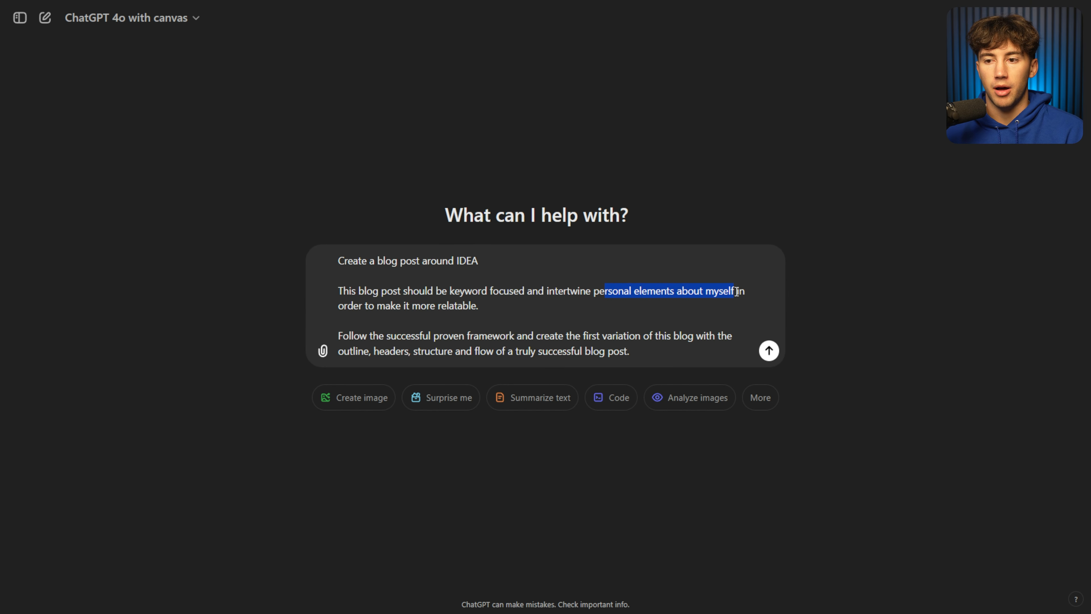
{"action": "left_click", "coordinate": [768, 289]}
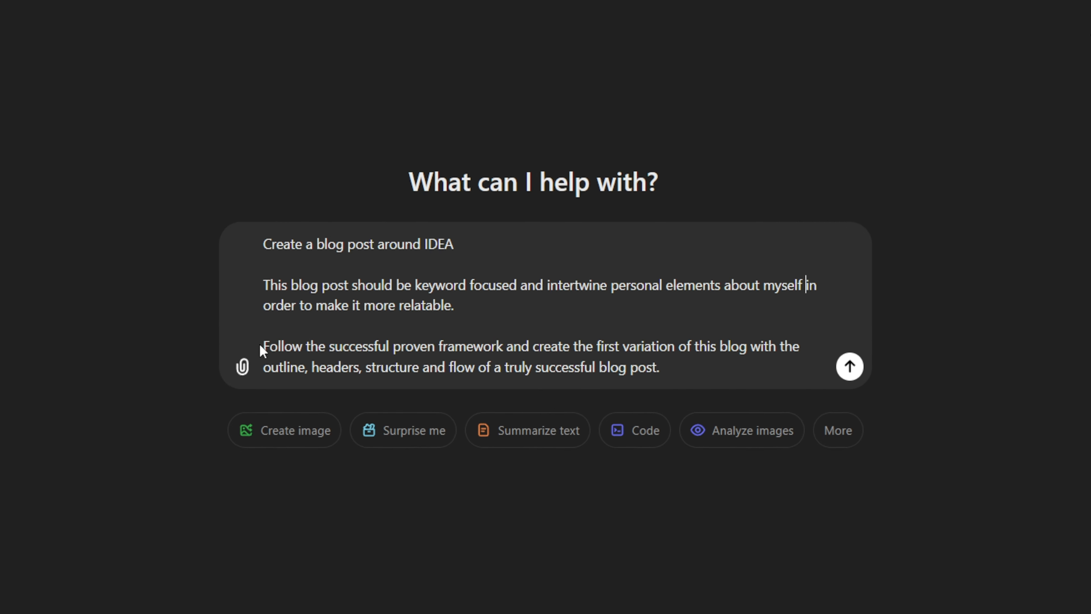
Examine the prompt's third paragraph on following the proven framework with the outline, headers, structure and flow of a successful blog post
{"action": "left_click_drag", "start_coordinate": [335, 349], "coordinate": [817, 361]}
{"action": "left_click_drag", "start_coordinate": [244, 374], "coordinate": [275, 375]}
{"action": "left_click_drag", "start_coordinate": [303, 372], "coordinate": [344, 370]}
{"action": "left_click_drag", "start_coordinate": [372, 371], "coordinate": [697, 377]}
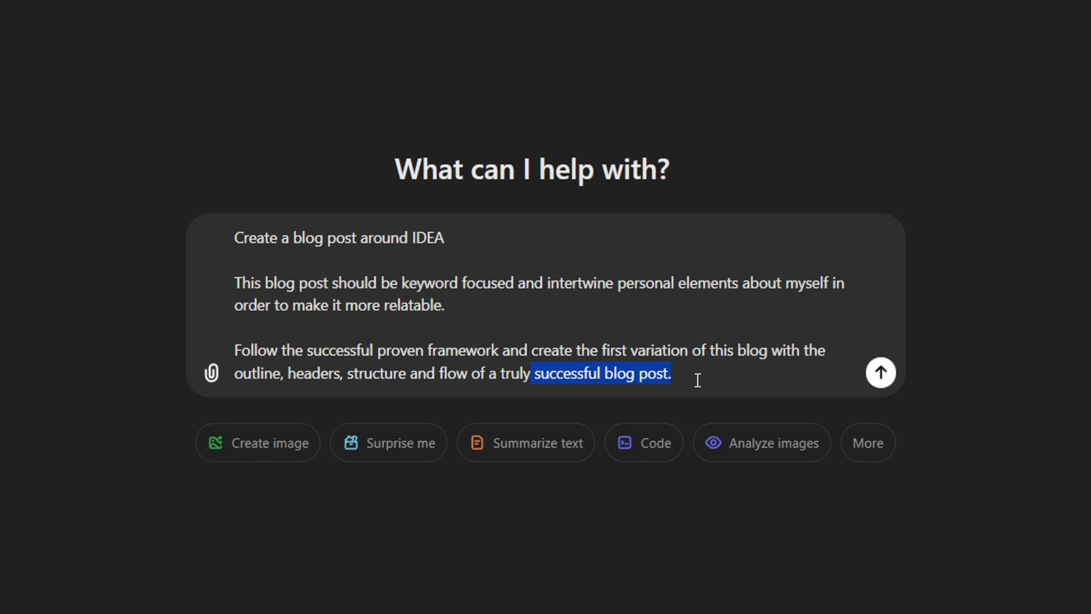
{"action": "left_click", "coordinate": [697, 379]}
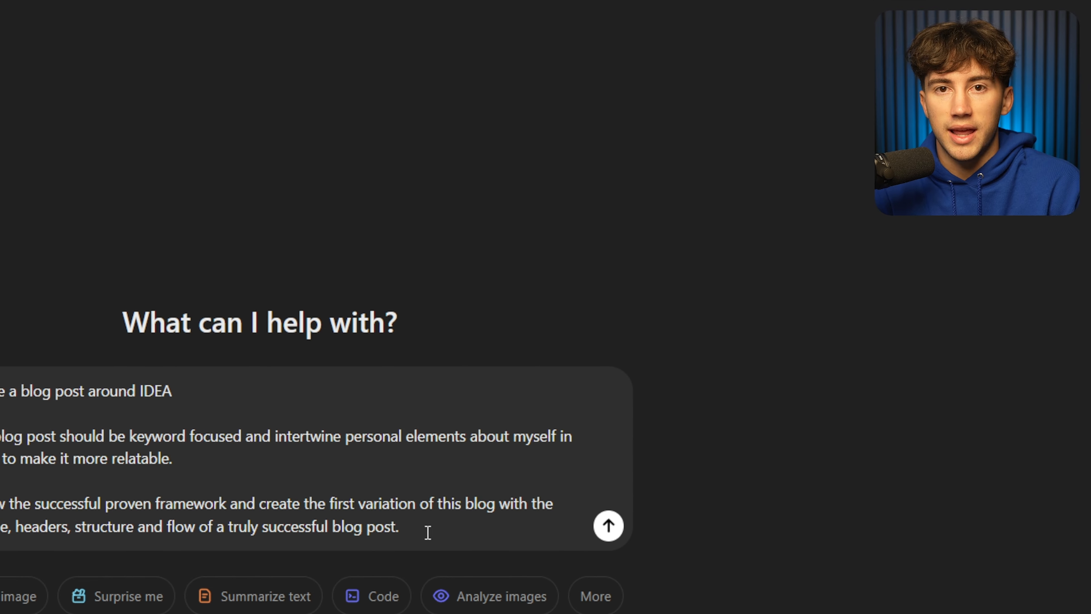
Replace "IDEA" in the prompt with "brainstorming with large language models and how people who aren't doing are missing out on a lot of extra creativity."
{"action": "left_click_drag", "start_coordinate": [172, 388], "coordinate": [145, 384]}
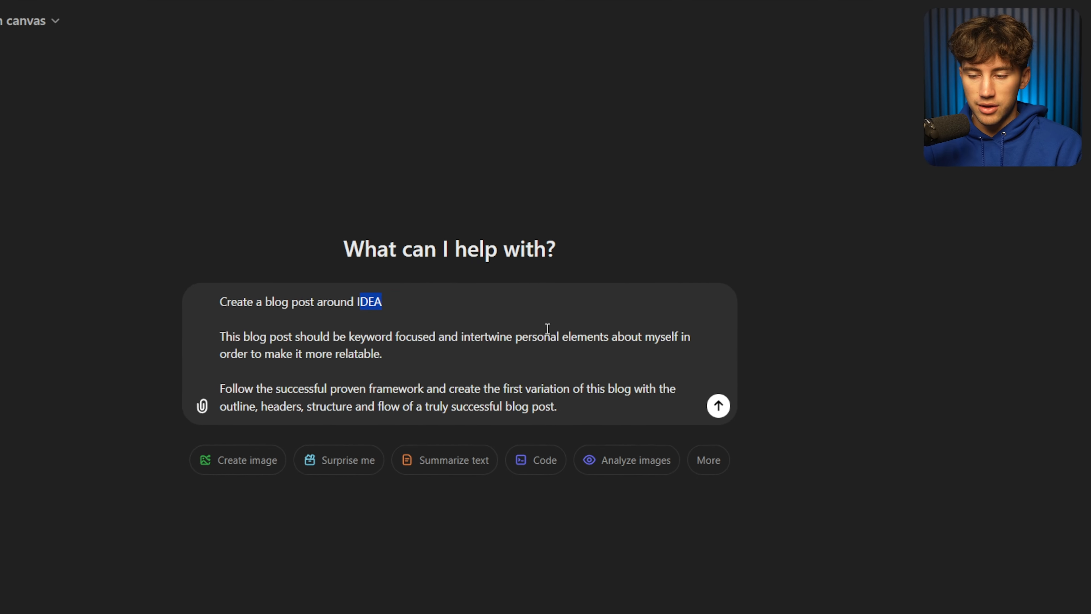
{"action": "key", "text": "BackSpace"}
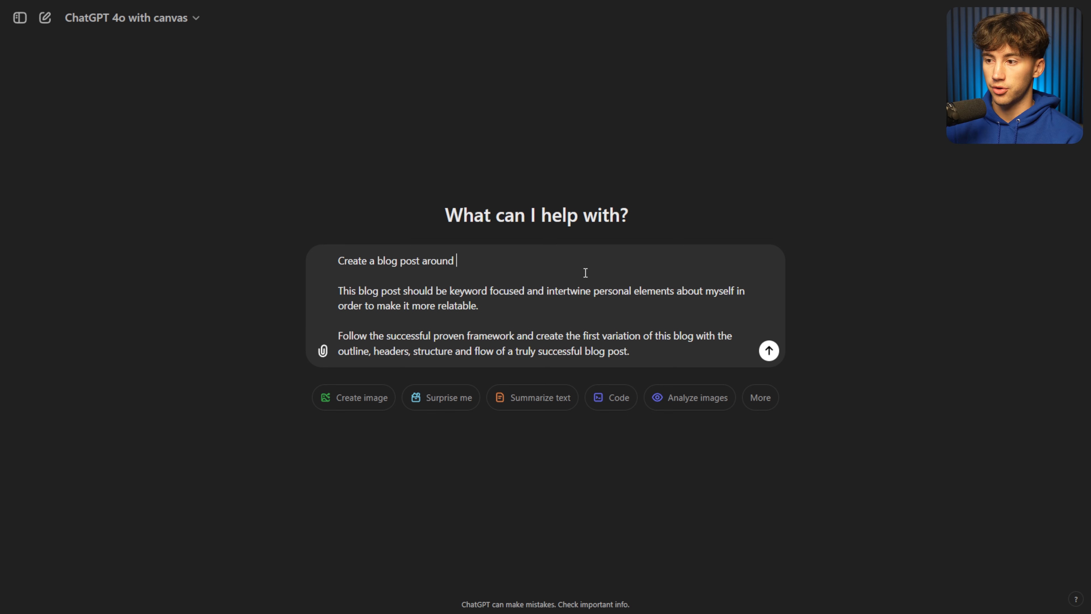
{"action": "type", "text": "ain"}
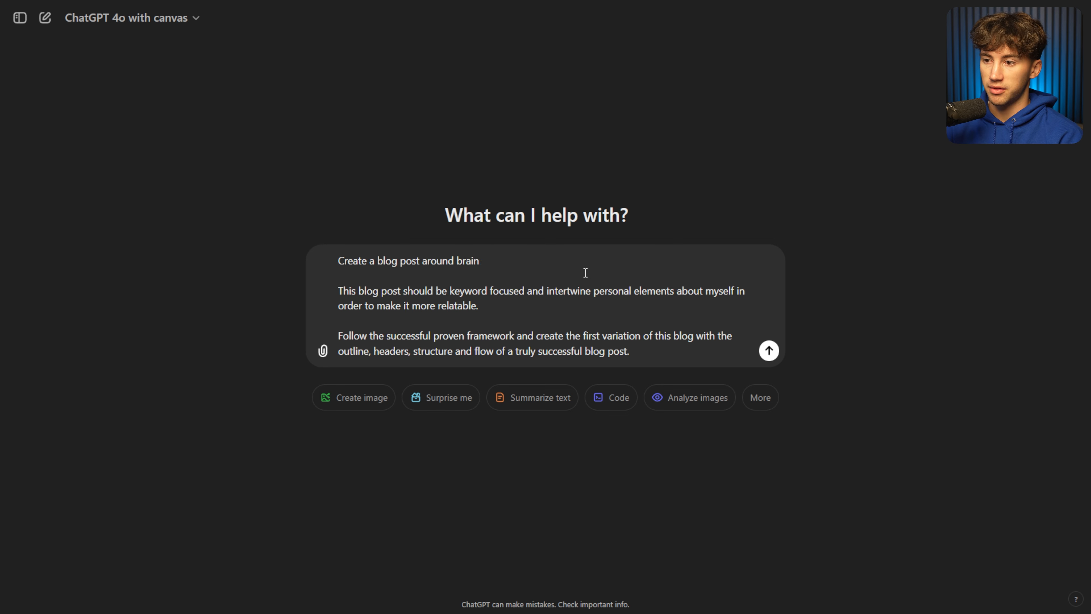
{"action": "type", "text": "storming with la"}
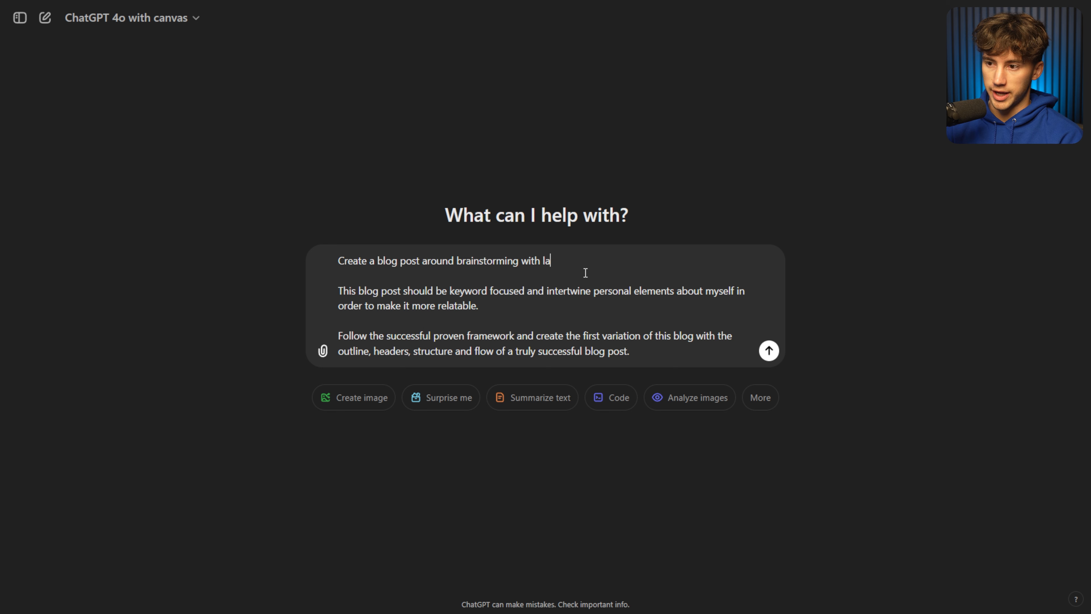
{"action": "type", "text": "rge language models and how p"}
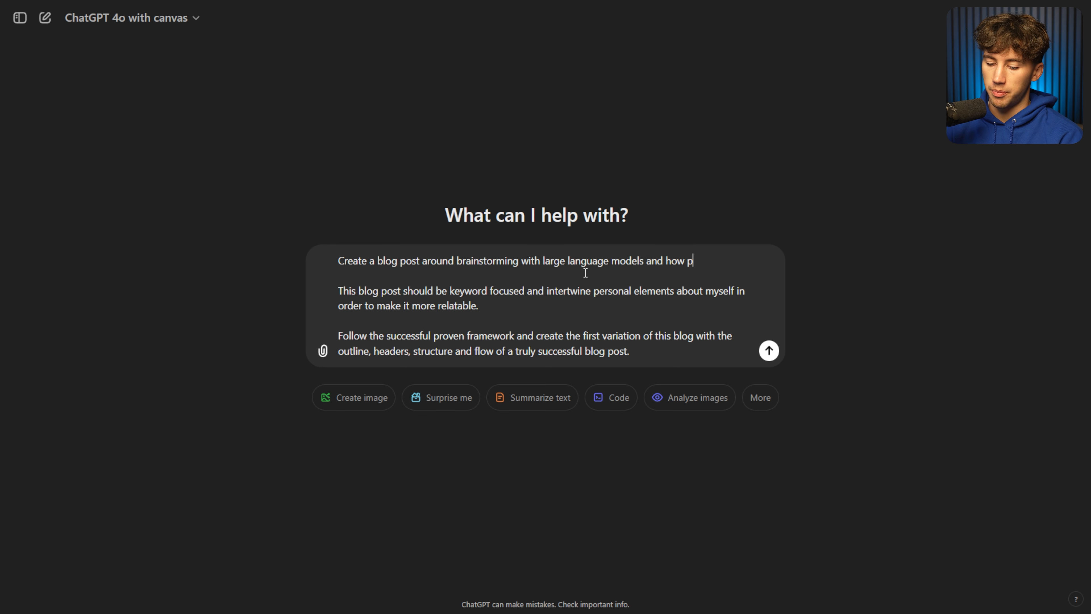
{"action": "type", "text": "eople who aren't "}
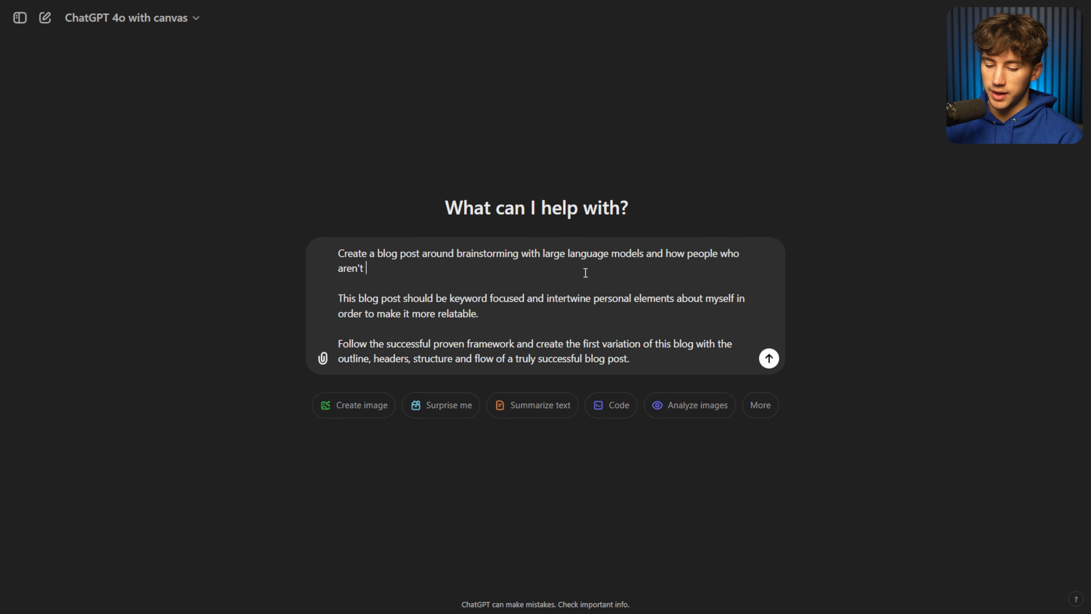
{"action": "type", "text": "doing are missing out on"}
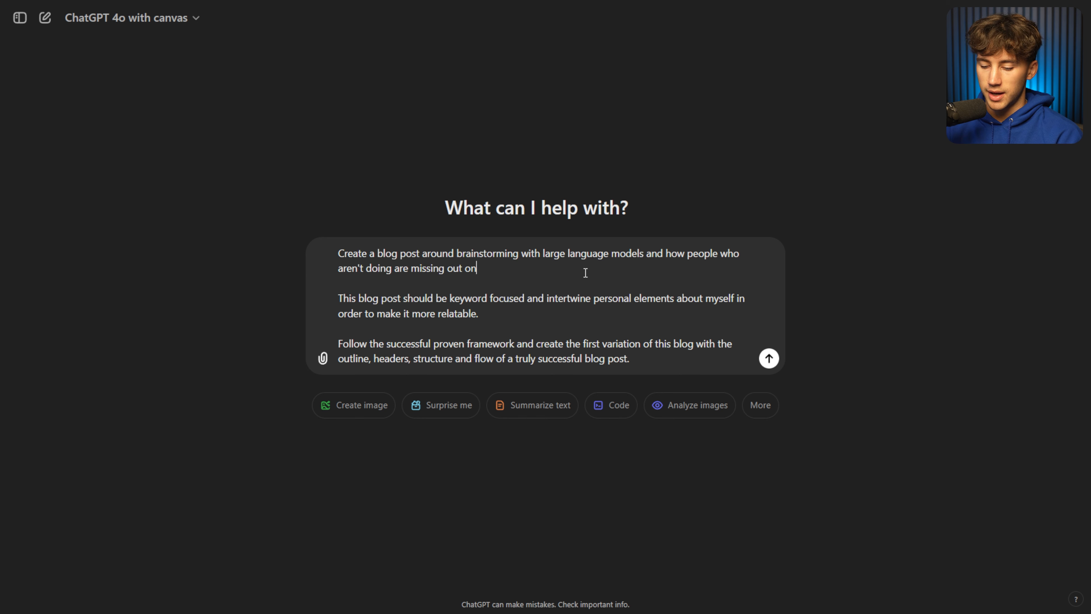
{"action": "type", "text": " a lot of "}
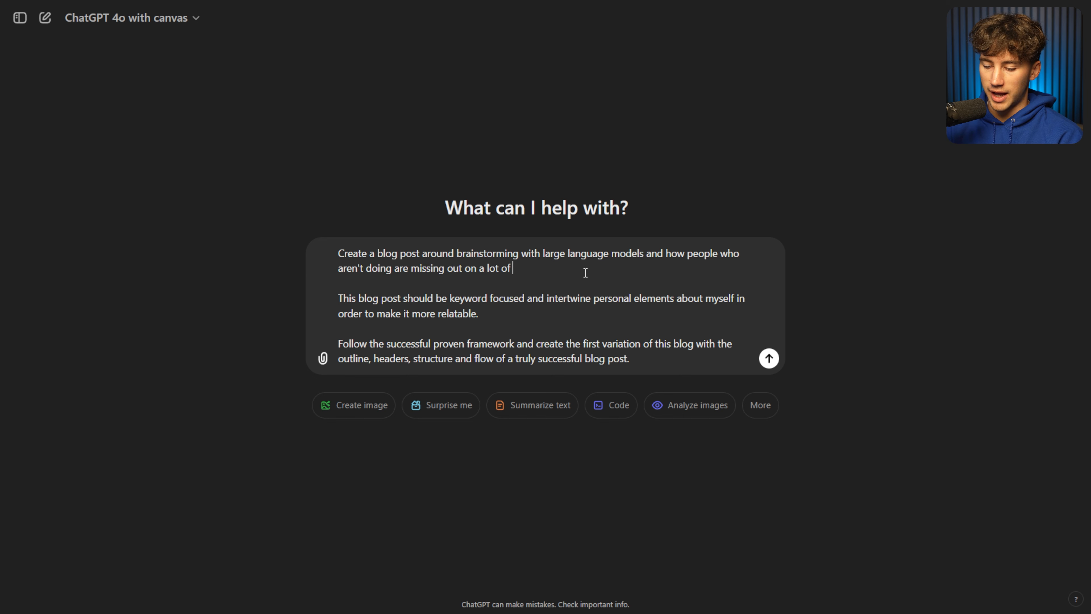
{"action": "type", "text": "extra creativity."}
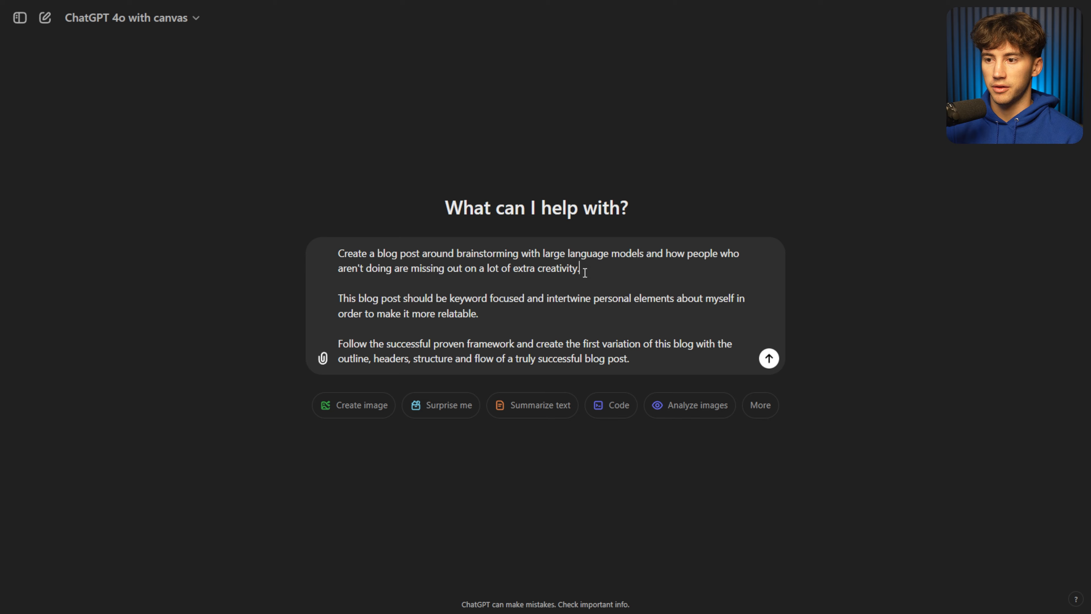
Examine the blog topic wording about brainstorming with large language models in the prompt's first paragraph
{"action": "left_click_drag", "start_coordinate": [585, 272], "coordinate": [460, 246]}
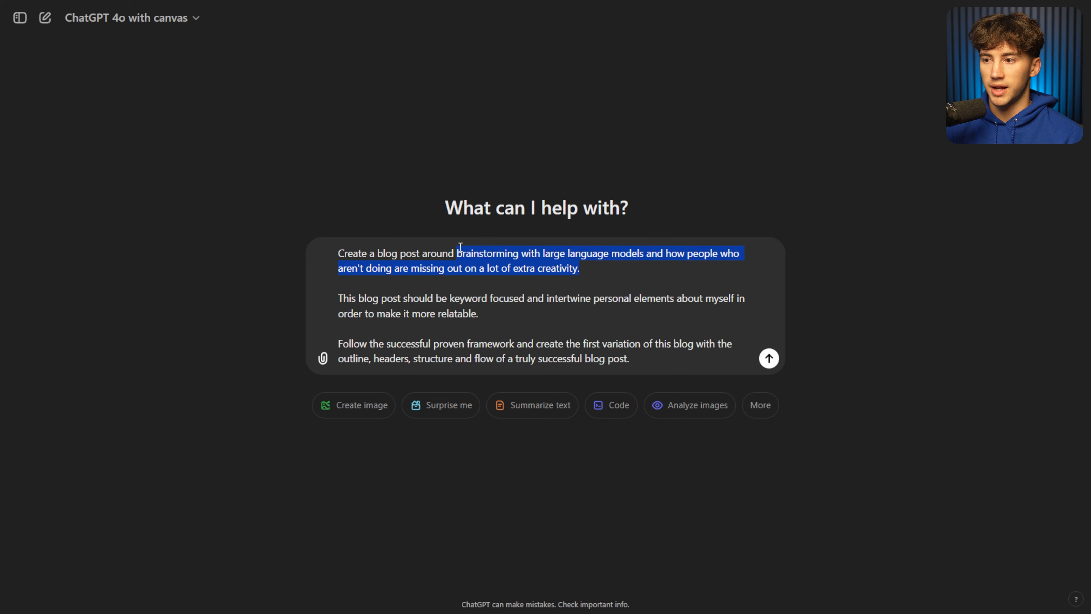
{"action": "left_click", "coordinate": [469, 257]}
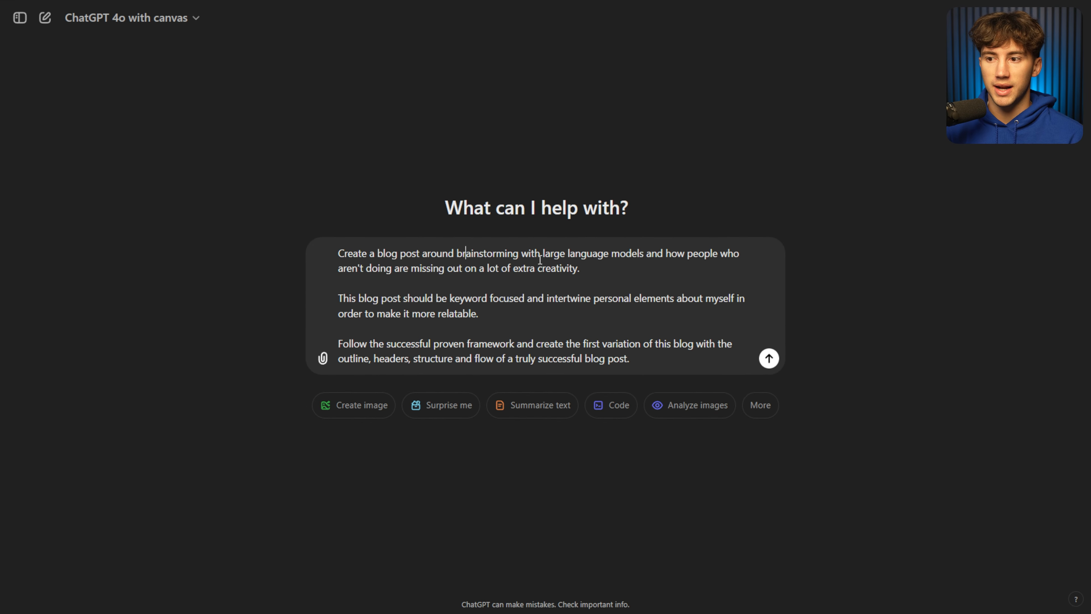
{"action": "left_click_drag", "start_coordinate": [580, 268], "coordinate": [454, 252]}
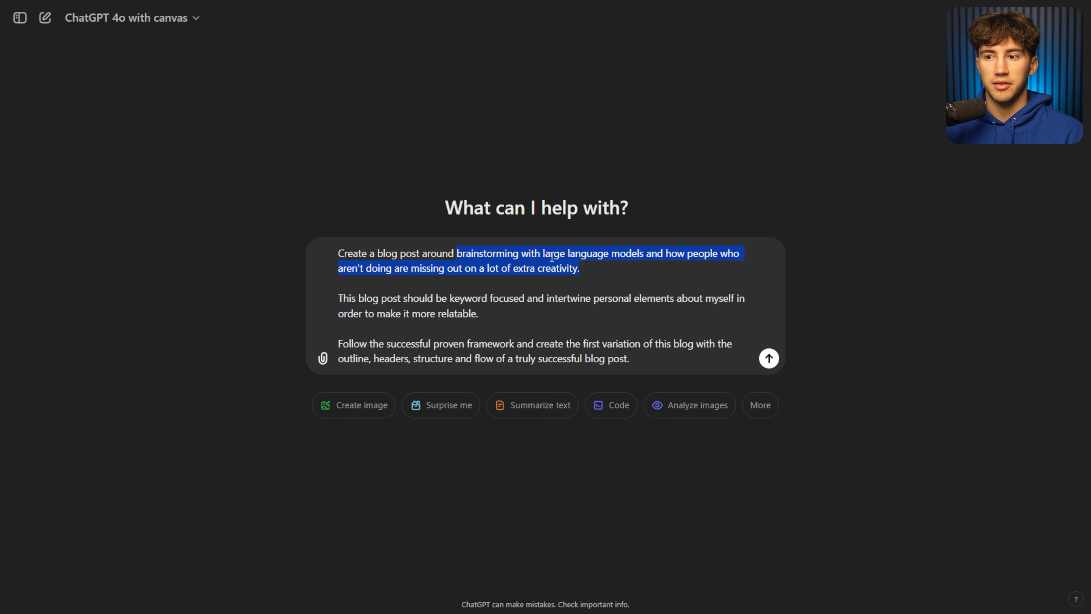
{"action": "left_click", "coordinate": [584, 272]}
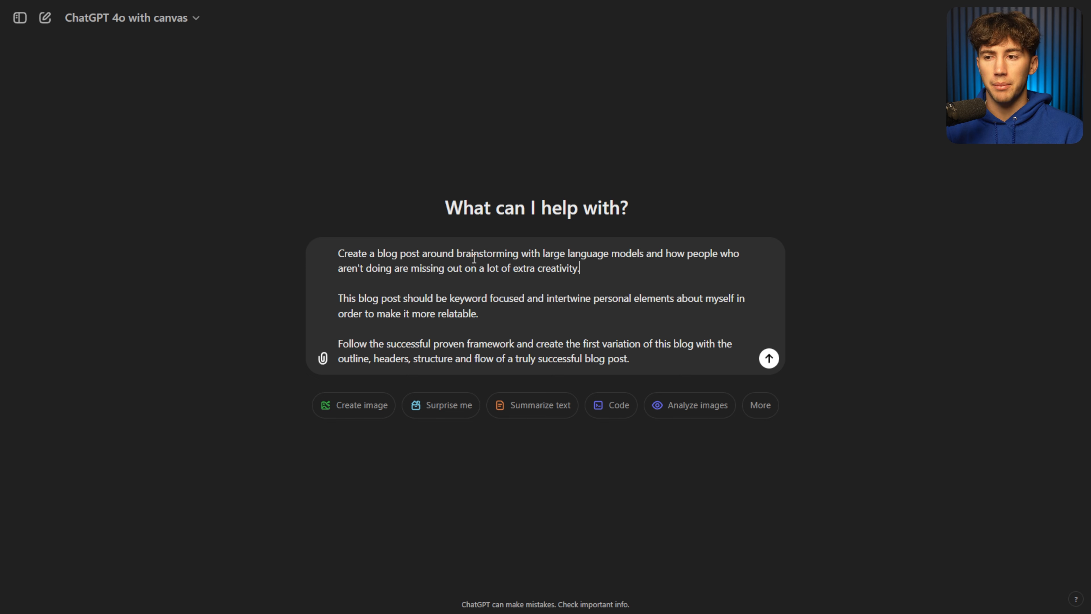
{"action": "left_click_drag", "start_coordinate": [457, 252], "coordinate": [590, 270]}
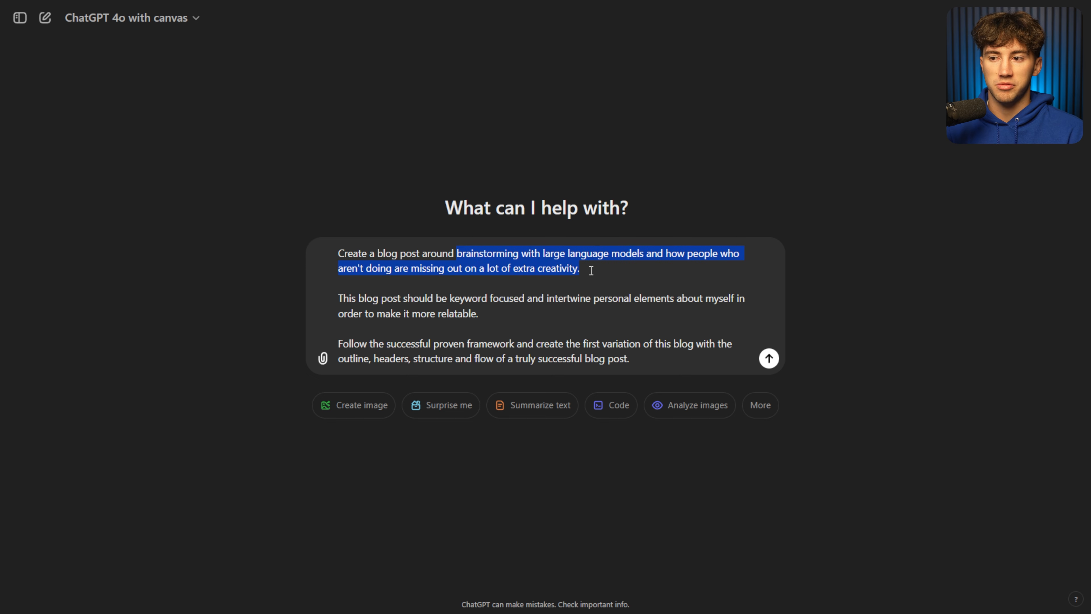
{"action": "left_click", "coordinate": [591, 270]}
{"action": "left_click_drag", "start_coordinate": [457, 251], "coordinate": [640, 253]}
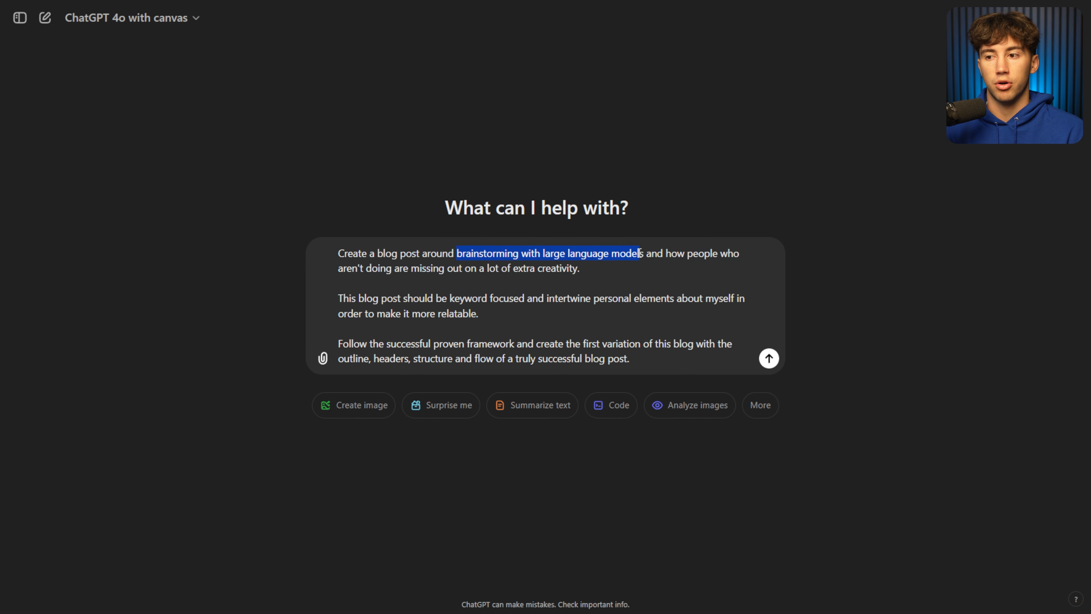
{"action": "left_click", "coordinate": [594, 266]}
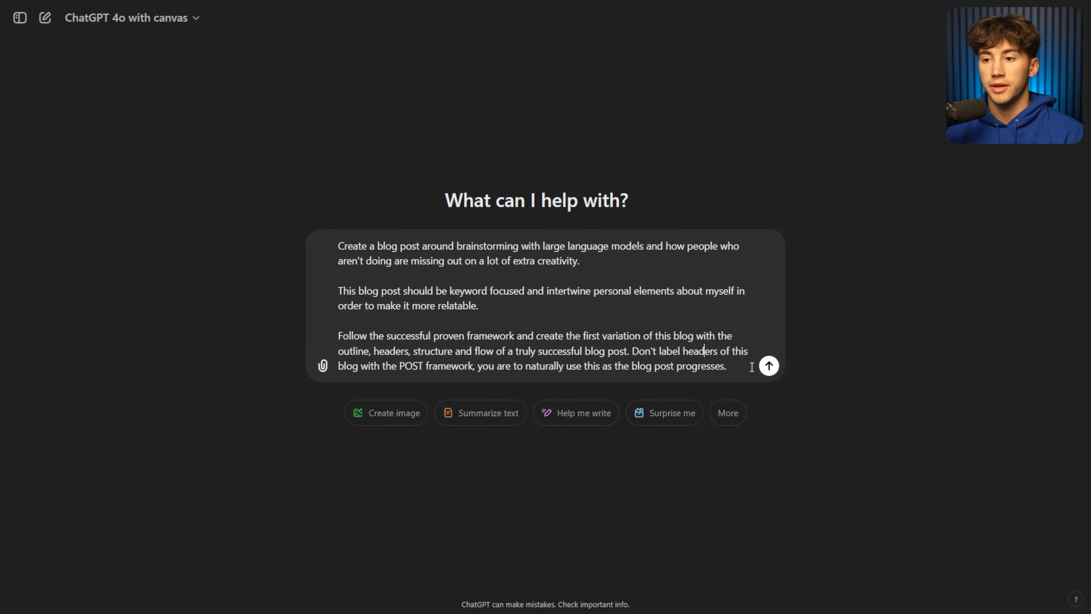
Examine the prompt's closing sentence on using the POST framework naturally without labelling headers, undoing any accidental text move
{"action": "left_click_drag", "start_coordinate": [633, 351], "coordinate": [753, 353]}
{"action": "left_click_drag", "start_coordinate": [340, 367], "coordinate": [355, 366]}
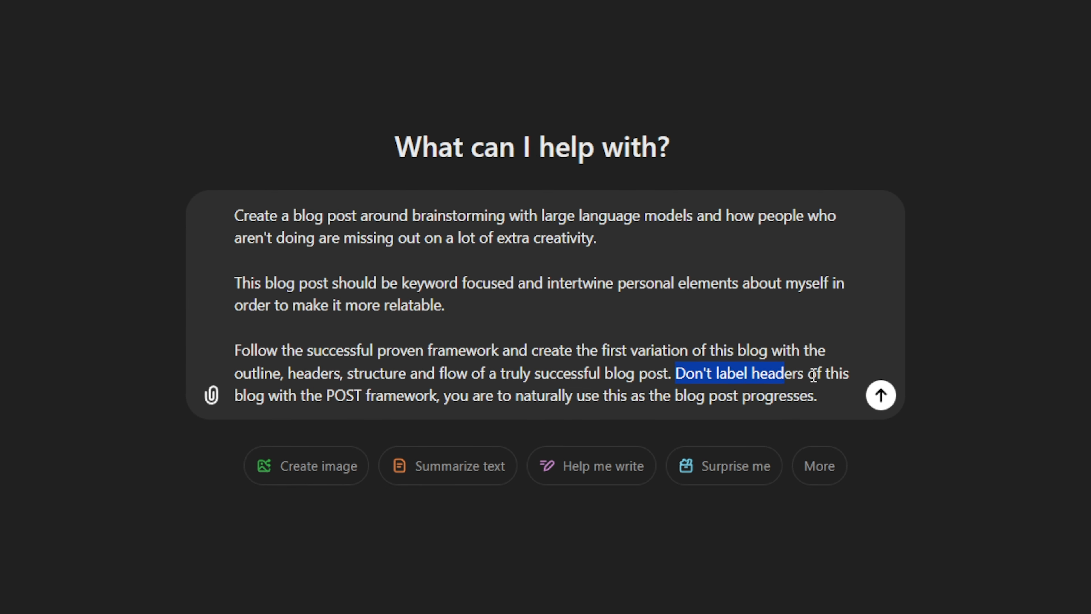
{"action": "left_click_drag", "start_coordinate": [260, 401], "coordinate": [261, 399]}
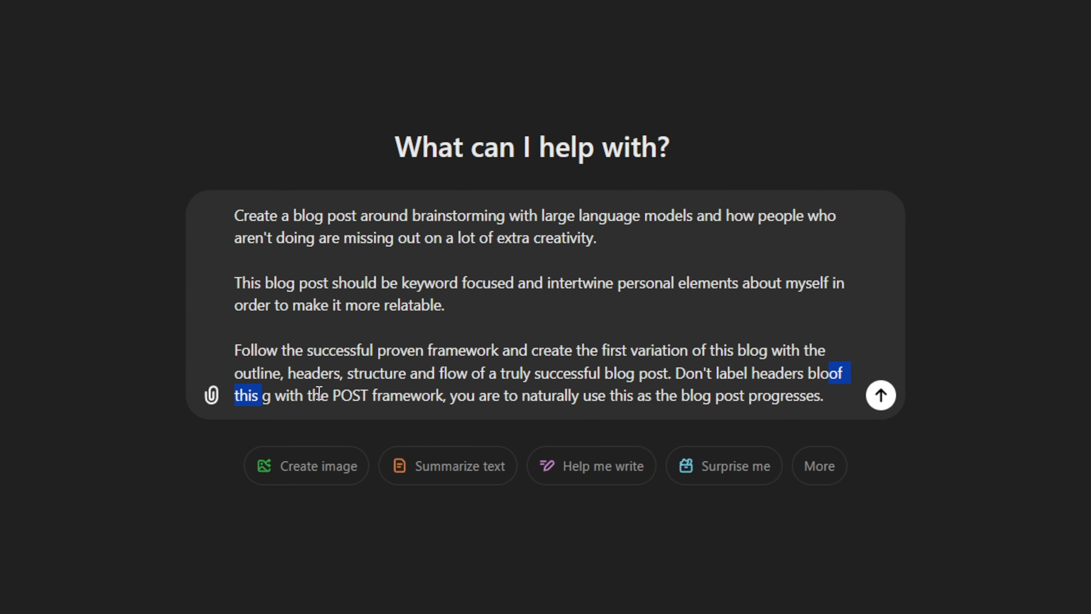
{"action": "key", "text": "ctrl+z"}
{"action": "left_click_drag", "start_coordinate": [444, 395], "coordinate": [647, 391]}
{"action": "left_click_drag", "start_coordinate": [717, 393], "coordinate": [774, 393]}
{"action": "left_click", "coordinate": [819, 395]}
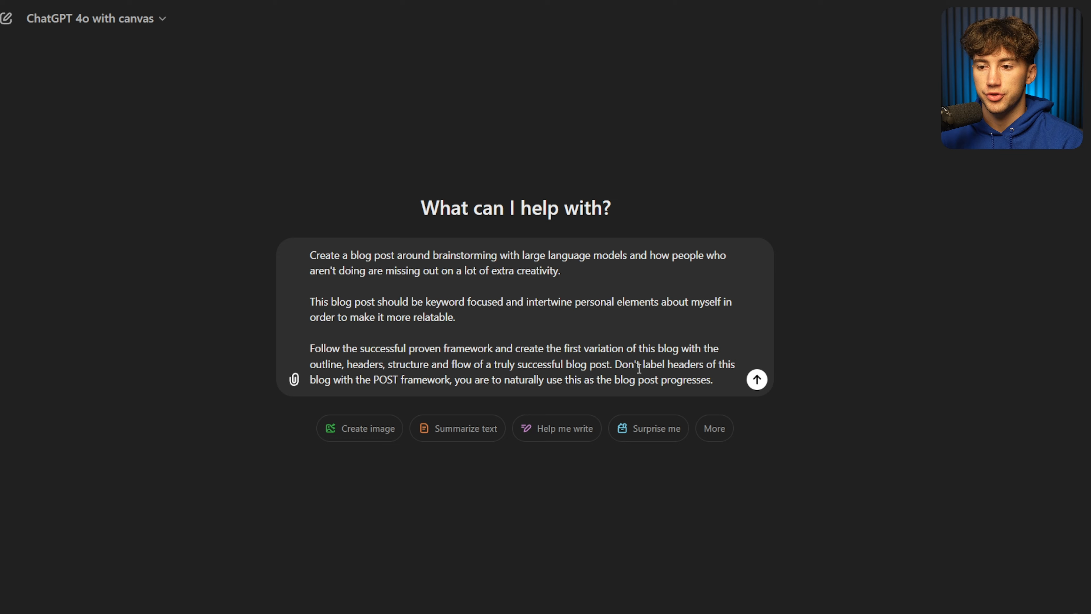
{"action": "left_click_drag", "start_coordinate": [400, 526], "coordinate": [407, 523]}
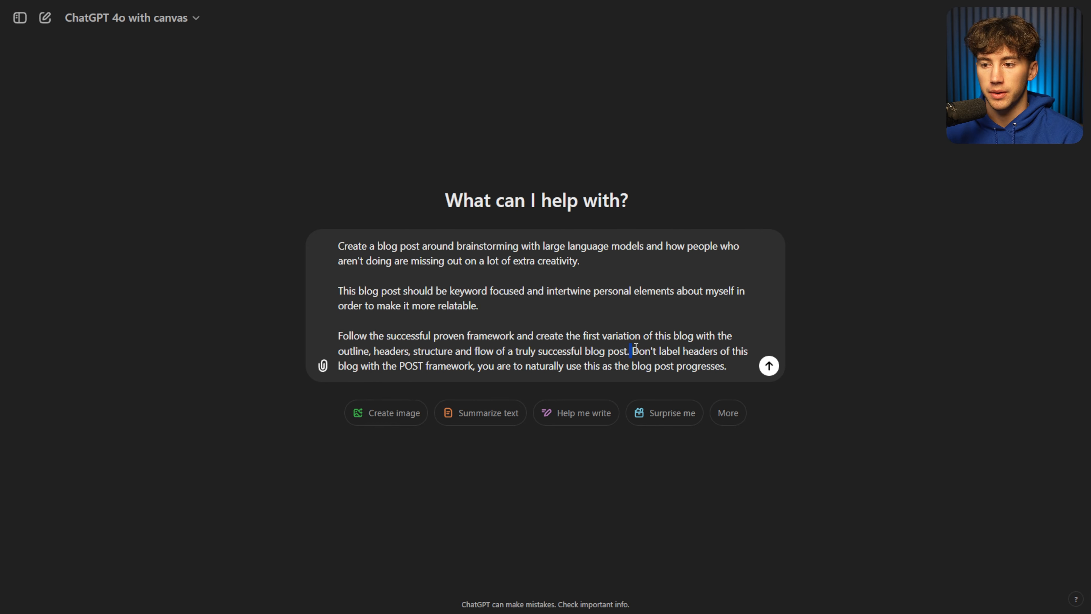
{"action": "left_click_drag", "start_coordinate": [635, 347], "coordinate": [693, 348]}
{"action": "left_click", "coordinate": [737, 362]}
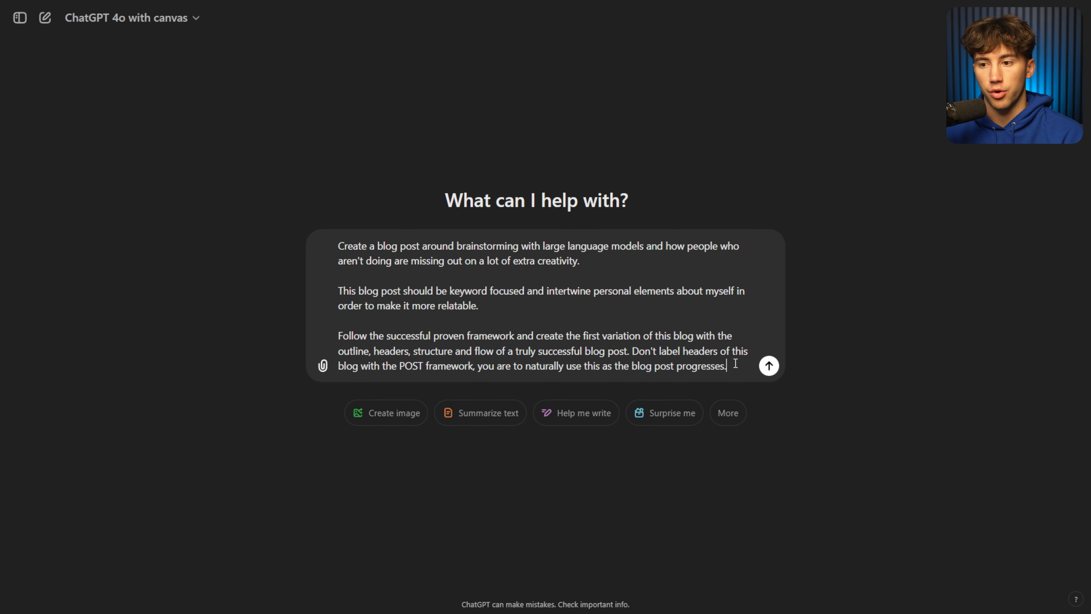
{"action": "left_click_drag", "start_coordinate": [736, 363], "coordinate": [630, 349]}
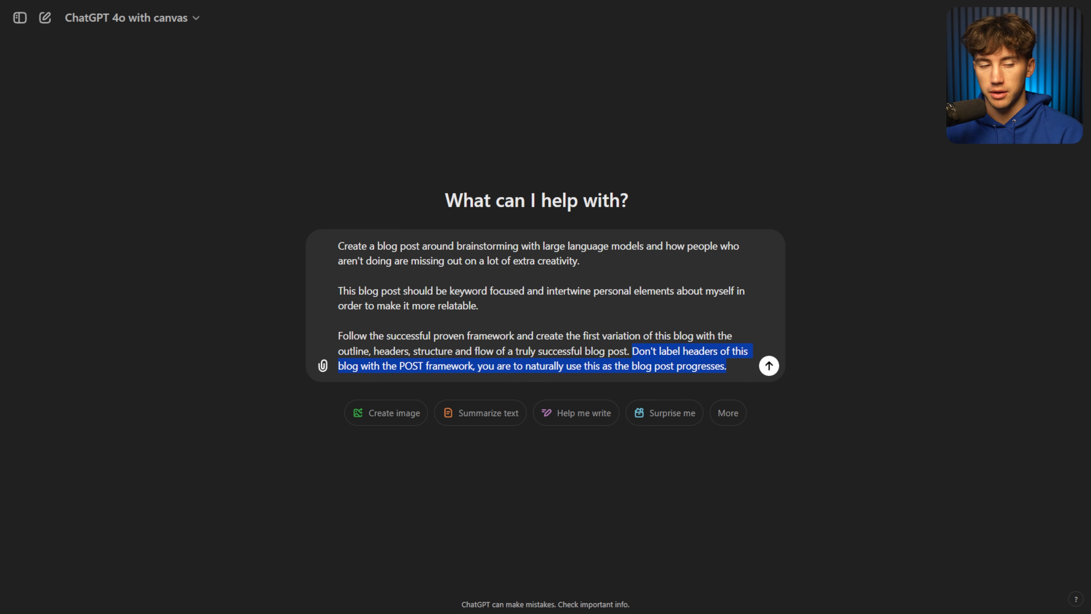
Check the custom instructions in Customize ChatGPT and close them without changes
{"action": "left_click", "coordinate": [1074, 17]}
{"action": "left_click", "coordinate": [948, 194]}
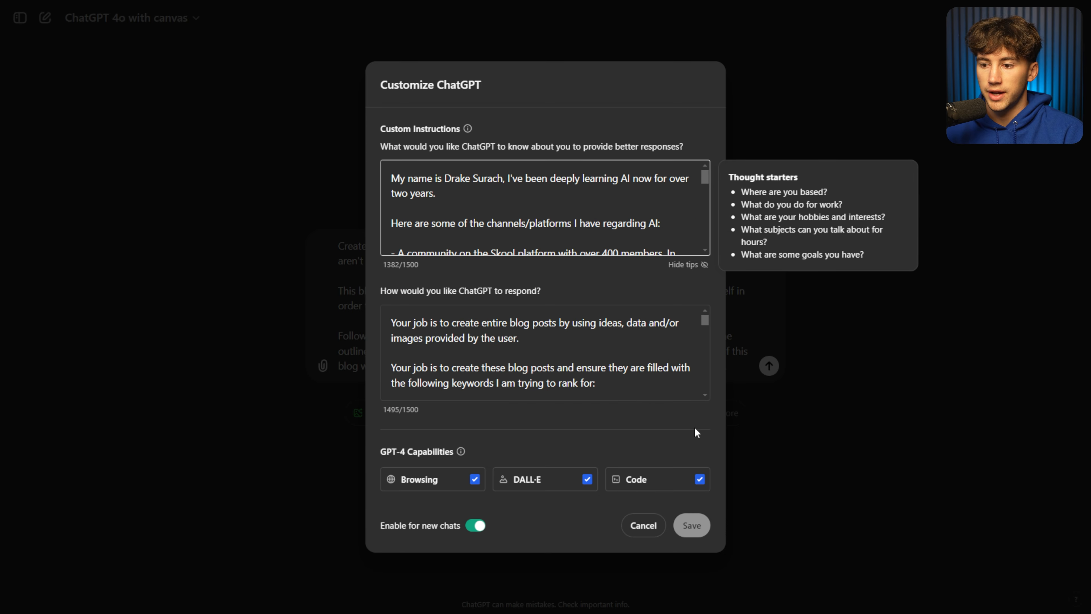
{"action": "left_click", "coordinate": [752, 445]}
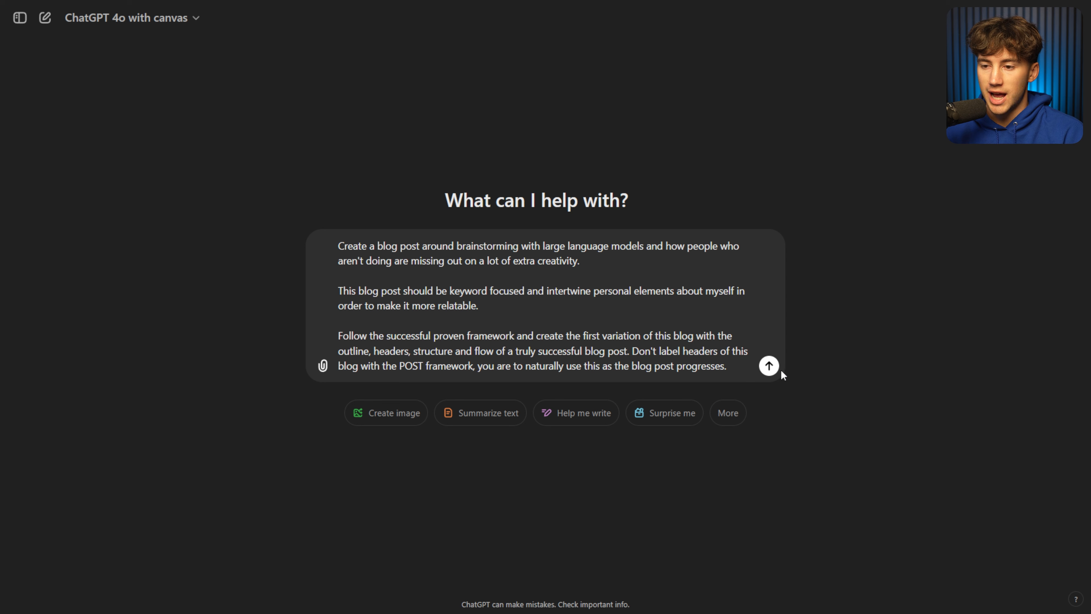
Choose the GPT-4o with canvas model and submit the blog post prompt
{"action": "left_click", "coordinate": [139, 18]}
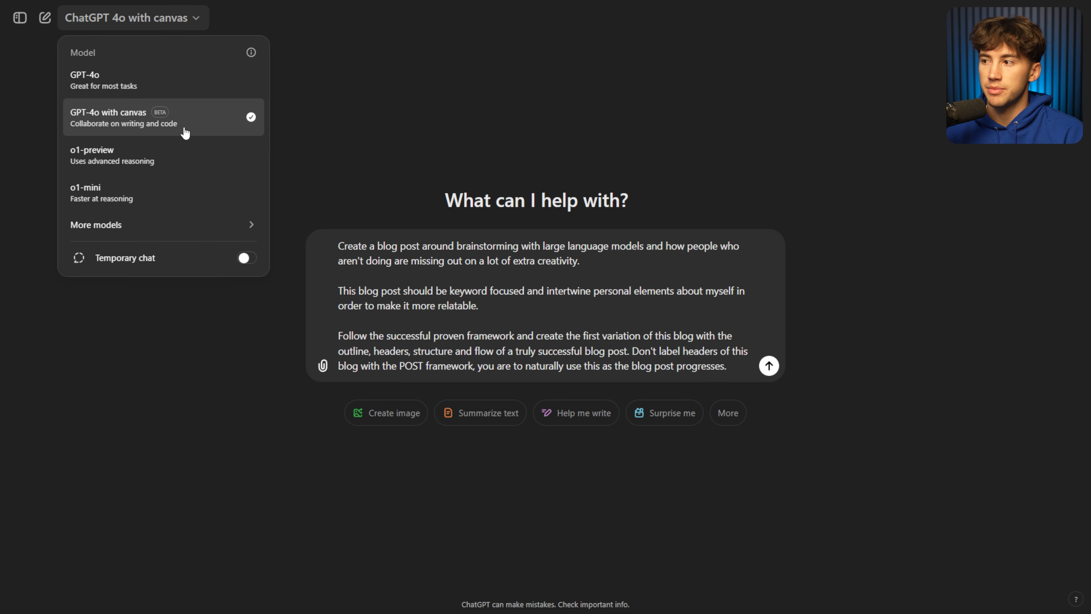
{"action": "left_click", "coordinate": [200, 133]}
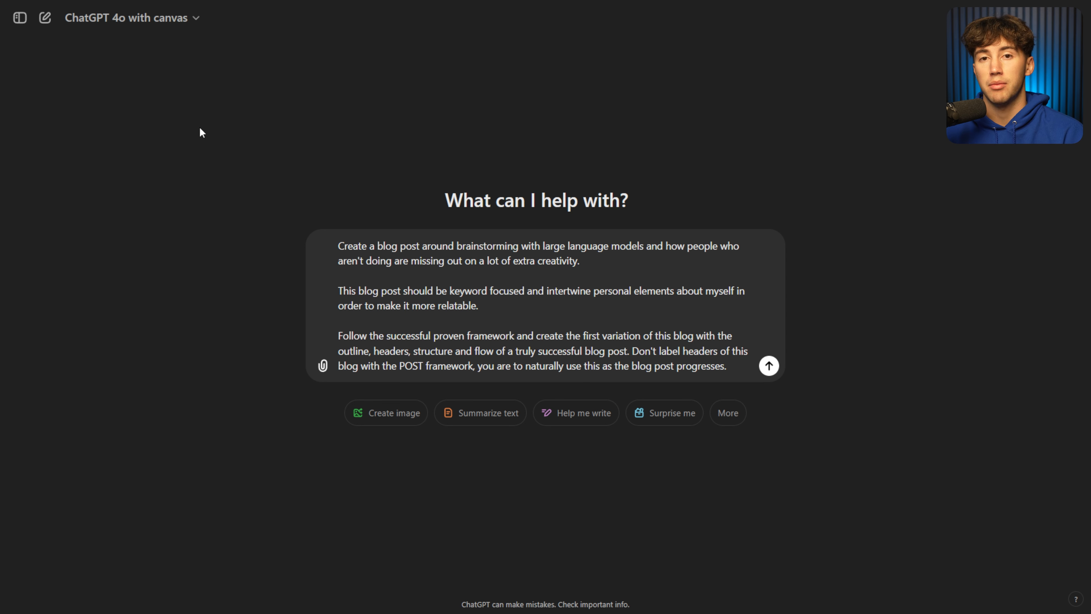
{"action": "left_click", "coordinate": [769, 366]}
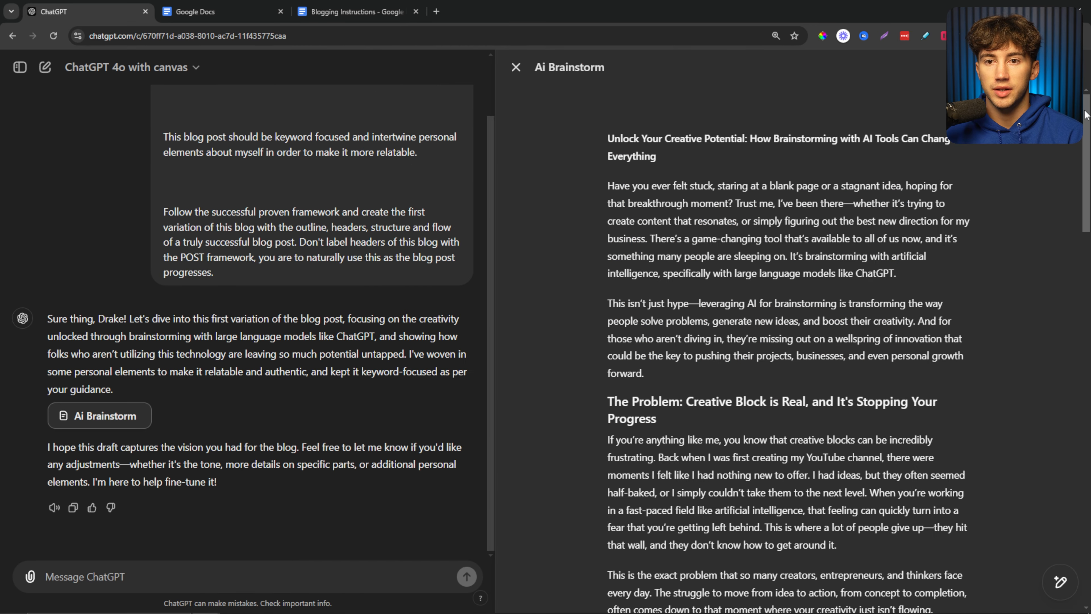
Examine the generated blog draft against the submitted prompt, from its introduction through the Problem and Opportunity sections
{"action": "scroll", "coordinate": [1085, 114], "scroll_direction": "down", "scroll_amount": 1}
{"action": "scroll", "coordinate": [363, 127], "scroll_direction": "up", "scroll_amount": 2}
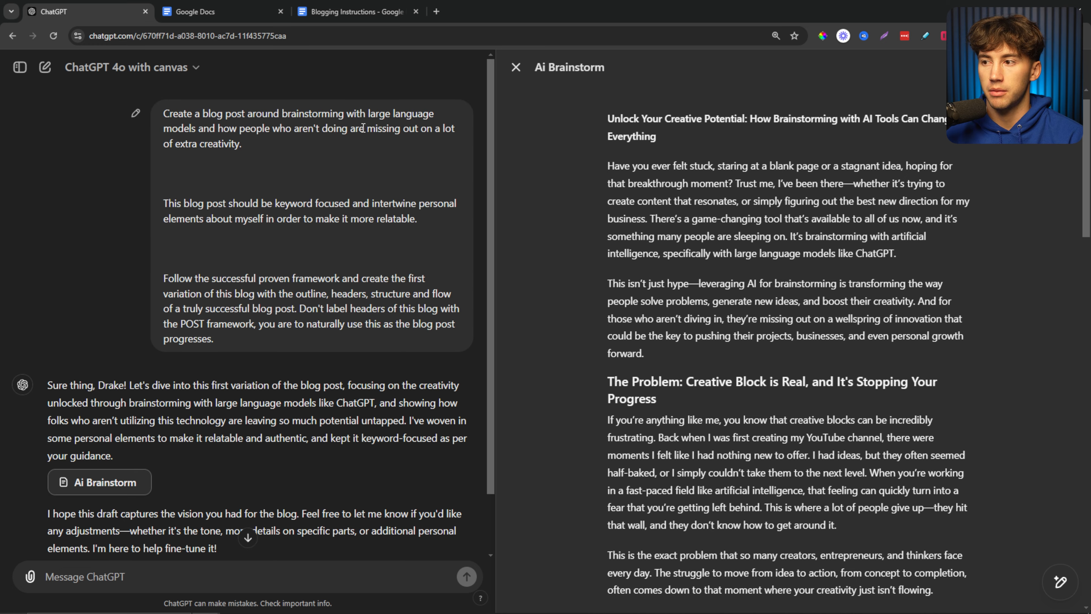
{"action": "left_click_drag", "start_coordinate": [286, 111], "coordinate": [447, 114]}
{"action": "left_click", "coordinate": [742, 166]}
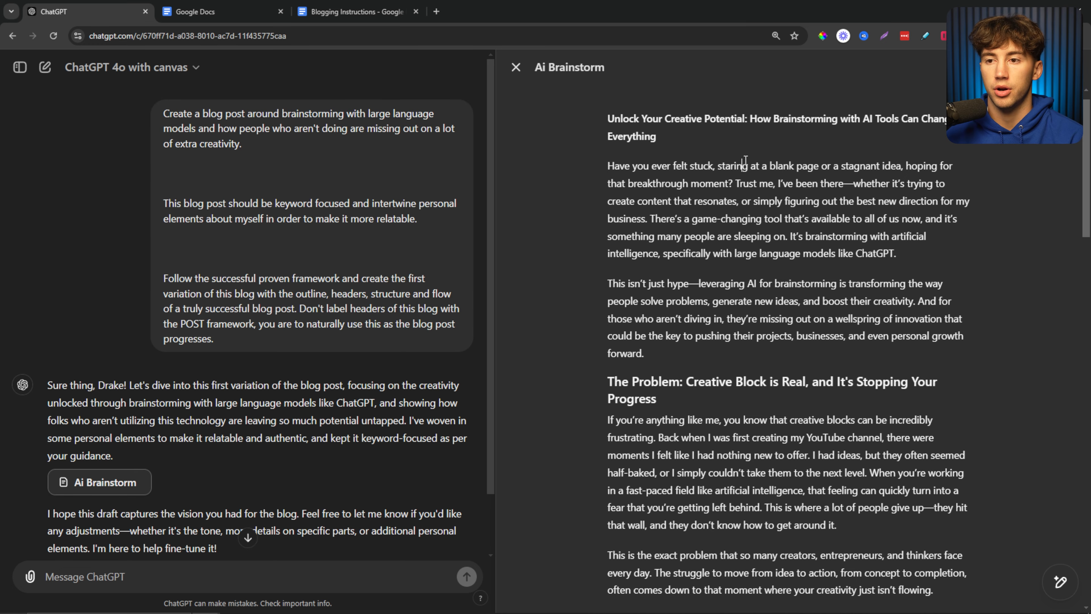
{"action": "left_click_drag", "start_coordinate": [607, 165], "coordinate": [760, 336]}
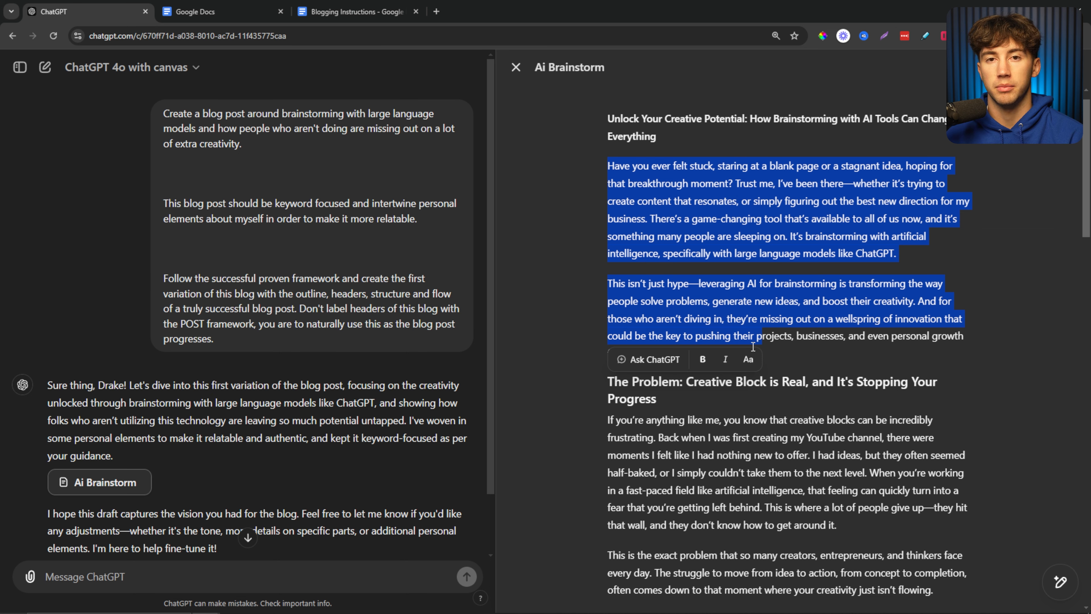
{"action": "left_click", "coordinate": [844, 352]}
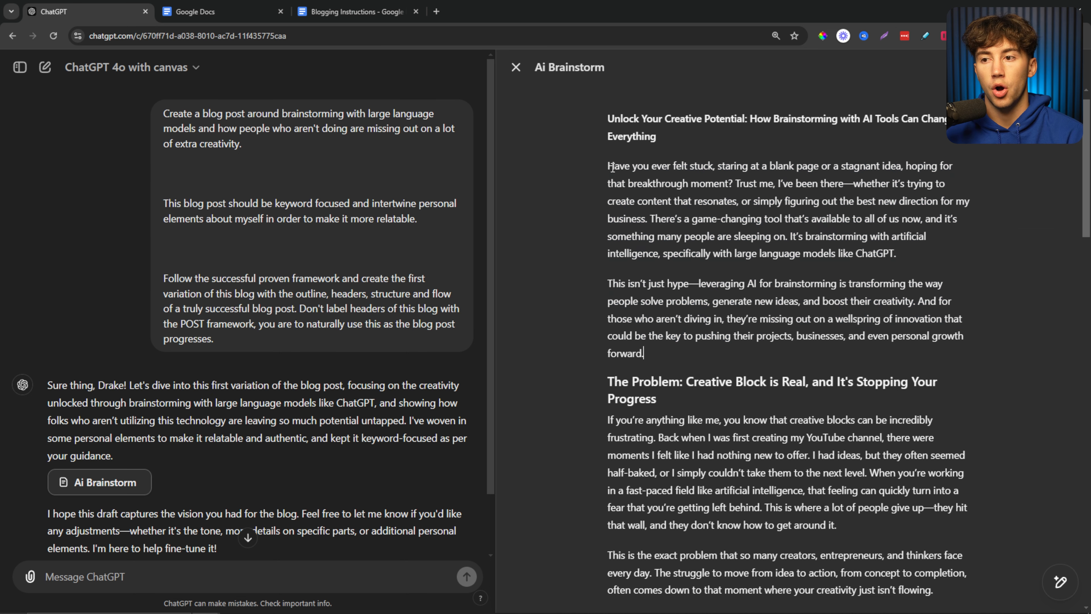
{"action": "left_click_drag", "start_coordinate": [608, 166], "coordinate": [832, 354]}
{"action": "left_click", "coordinate": [861, 348]}
{"action": "scroll", "coordinate": [857, 340], "scroll_direction": "down", "scroll_amount": 1}
{"action": "scroll", "coordinate": [857, 341], "scroll_direction": "down", "scroll_amount": 3}
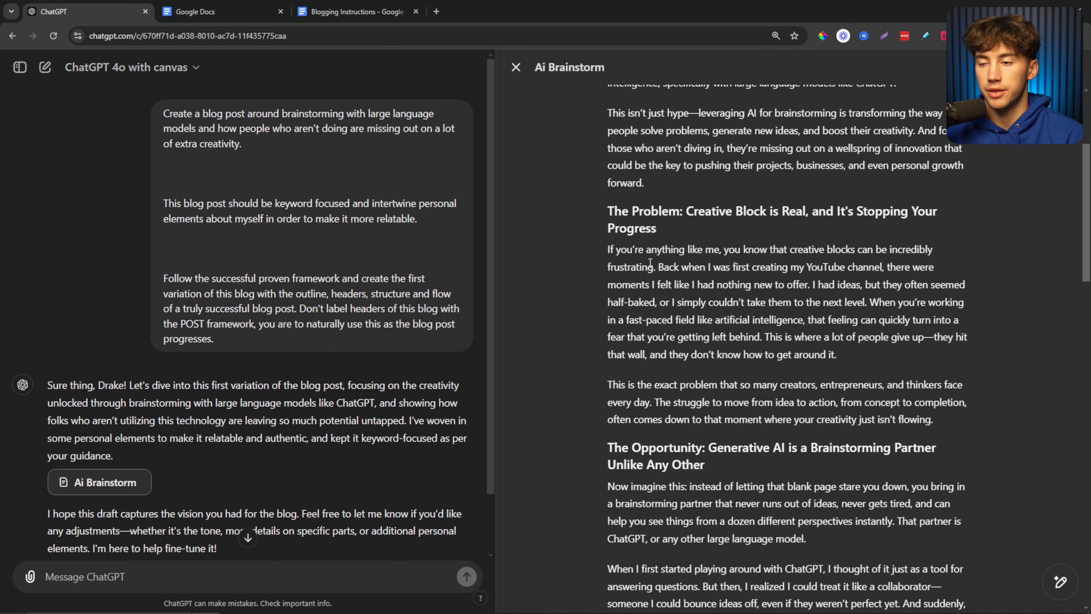
{"action": "scroll", "coordinate": [876, 393], "scroll_direction": "down", "scroll_amount": 5}
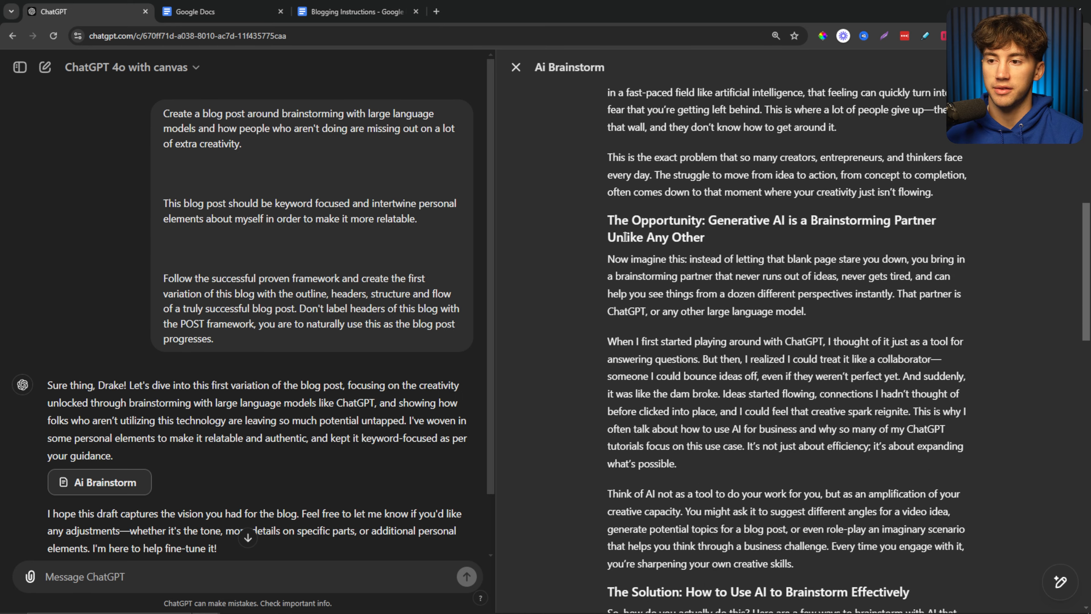
Examine the draft's Opportunity section, including its personal YouTube and ChatGPT tutorial references, on through to the Solution list
{"action": "left_click_drag", "start_coordinate": [623, 237], "coordinate": [869, 406]}
{"action": "scroll", "coordinate": [869, 406], "scroll_direction": "down", "scroll_amount": 6}
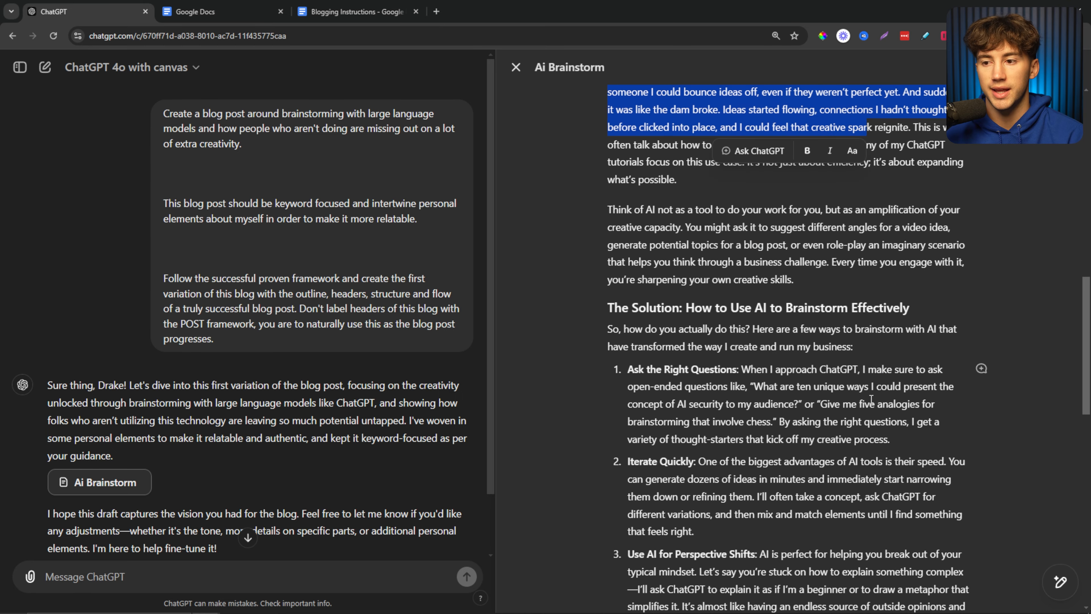
{"action": "scroll", "coordinate": [870, 400], "scroll_direction": "down", "scroll_amount": 1}
{"action": "left_click_drag", "start_coordinate": [607, 251], "coordinate": [685, 254]}
{"action": "scroll", "coordinate": [709, 264], "scroll_direction": "up", "scroll_amount": 3}
{"action": "left_click_drag", "start_coordinate": [861, 359], "coordinate": [738, 244]}
{"action": "scroll", "coordinate": [754, 252], "scroll_direction": "up", "scroll_amount": 2}
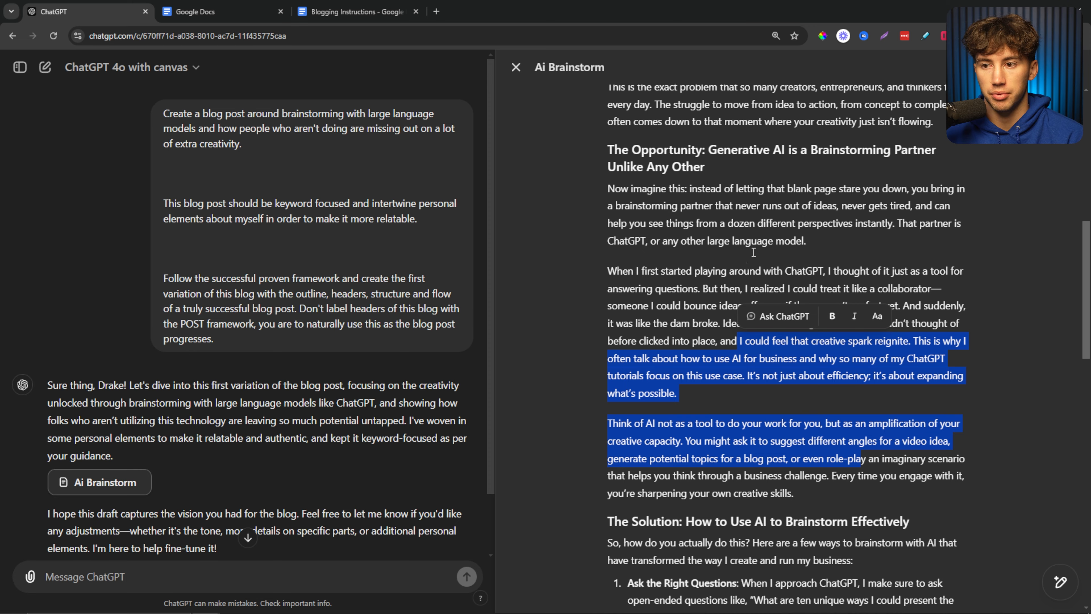
{"action": "scroll", "coordinate": [754, 252], "scroll_direction": "down", "scroll_amount": 11}
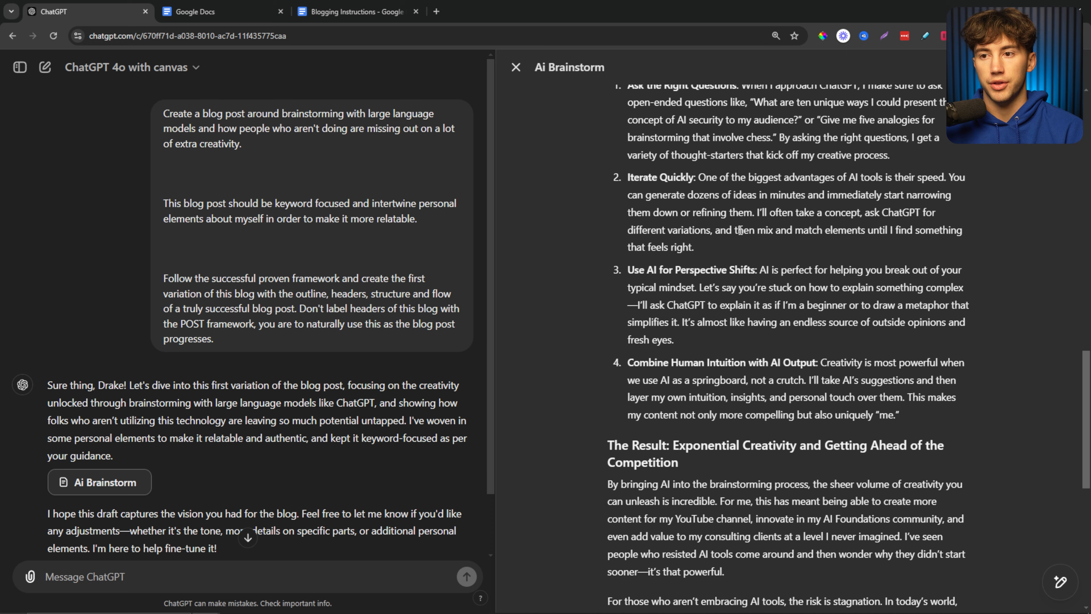
Examine the Solution section's brainstorming tips and the Result section for personal details such as the AI Foundations community mention
{"action": "scroll", "coordinate": [740, 230], "scroll_direction": "up", "scroll_amount": 2}
{"action": "left_click_drag", "start_coordinate": [747, 251], "coordinate": [914, 233]}
{"action": "left_click_drag", "start_coordinate": [654, 250], "coordinate": [773, 250]}
{"action": "left_click", "coordinate": [855, 269]}
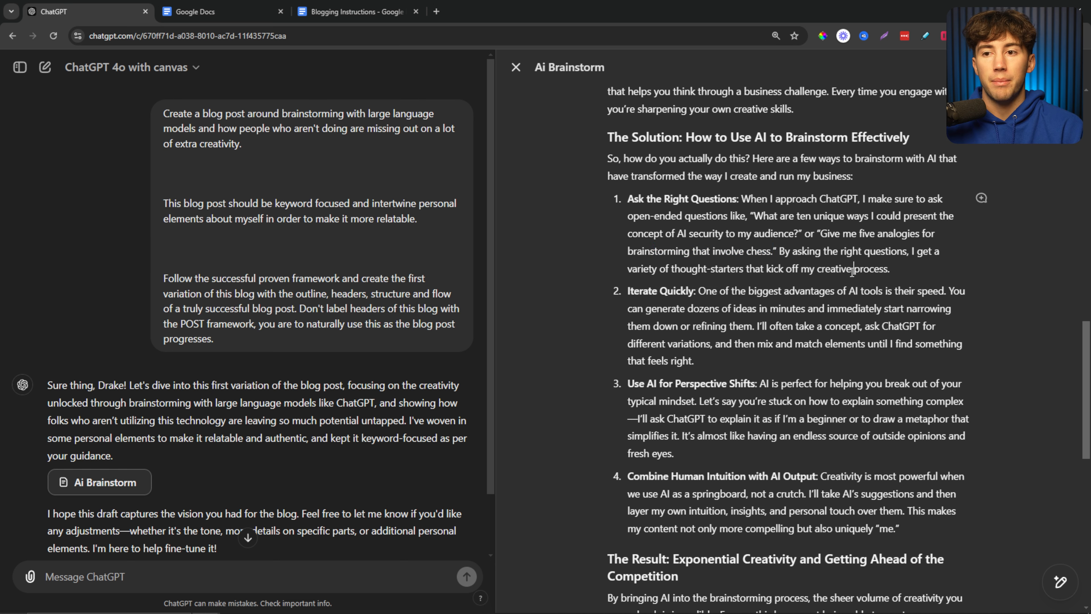
{"action": "scroll", "coordinate": [852, 271], "scroll_direction": "down", "scroll_amount": 7}
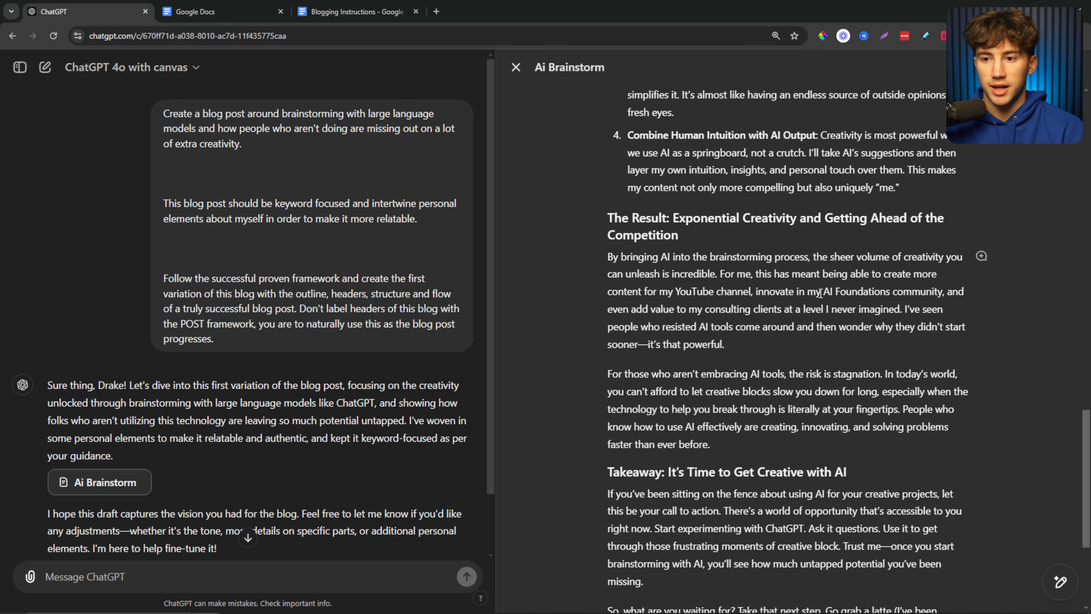
{"action": "left_click_drag", "start_coordinate": [822, 293], "coordinate": [938, 293]}
{"action": "left_click_drag", "start_coordinate": [676, 293], "coordinate": [751, 292]}
{"action": "left_click", "coordinate": [858, 306]}
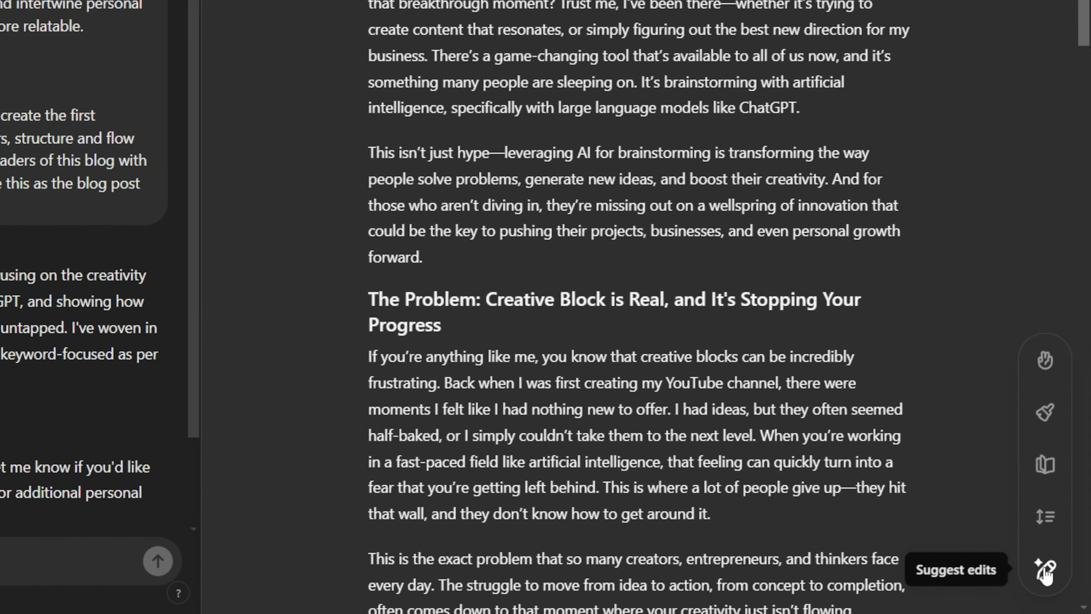
Request suggested edits for the whole draft and dismiss the comment about rephrasing "sleeping on" in the introduction
{"action": "left_click", "coordinate": [1045, 571]}
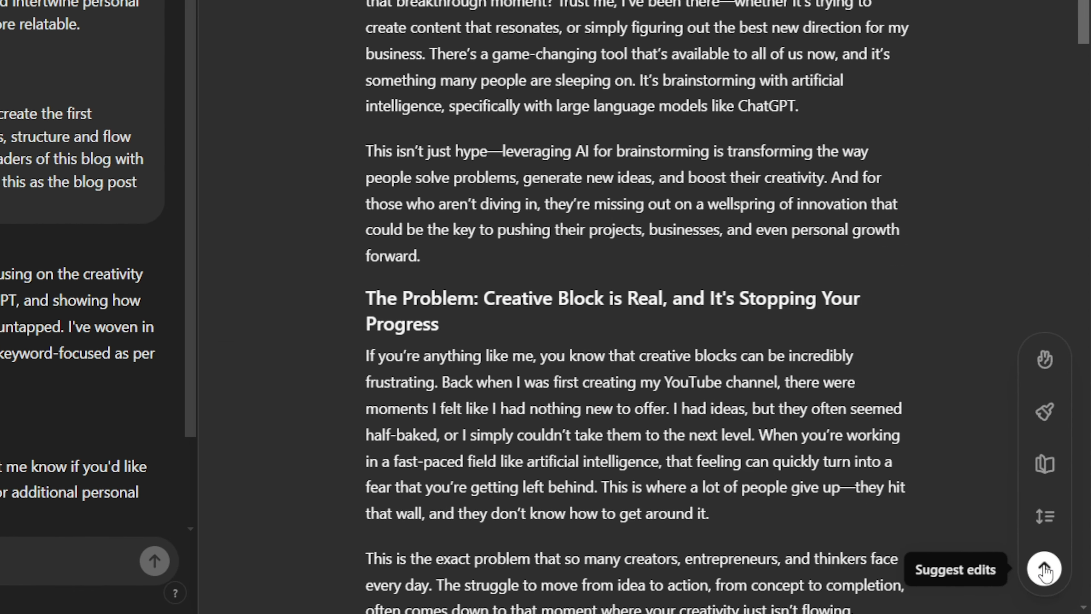
{"action": "left_click", "coordinate": [1045, 571]}
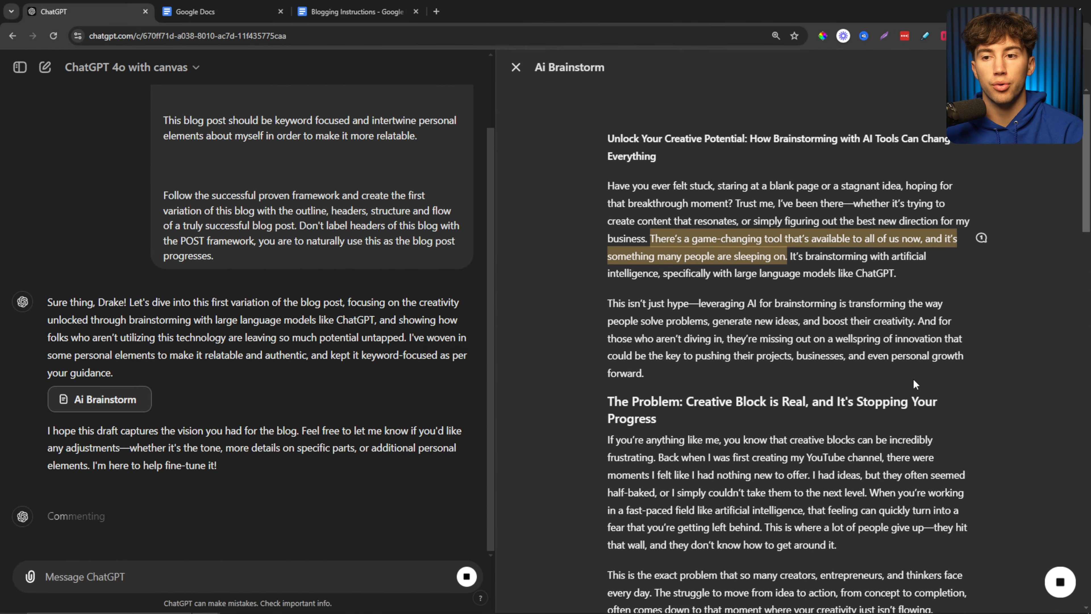
{"action": "scroll", "coordinate": [915, 379], "scroll_direction": "down", "scroll_amount": 1}
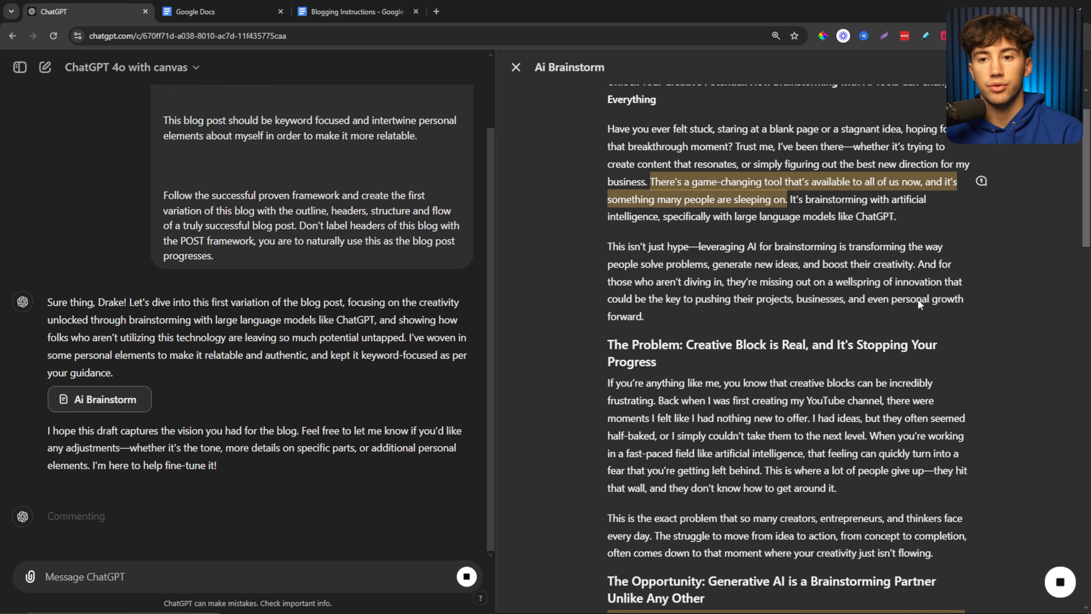
{"action": "left_click", "coordinate": [981, 182]}
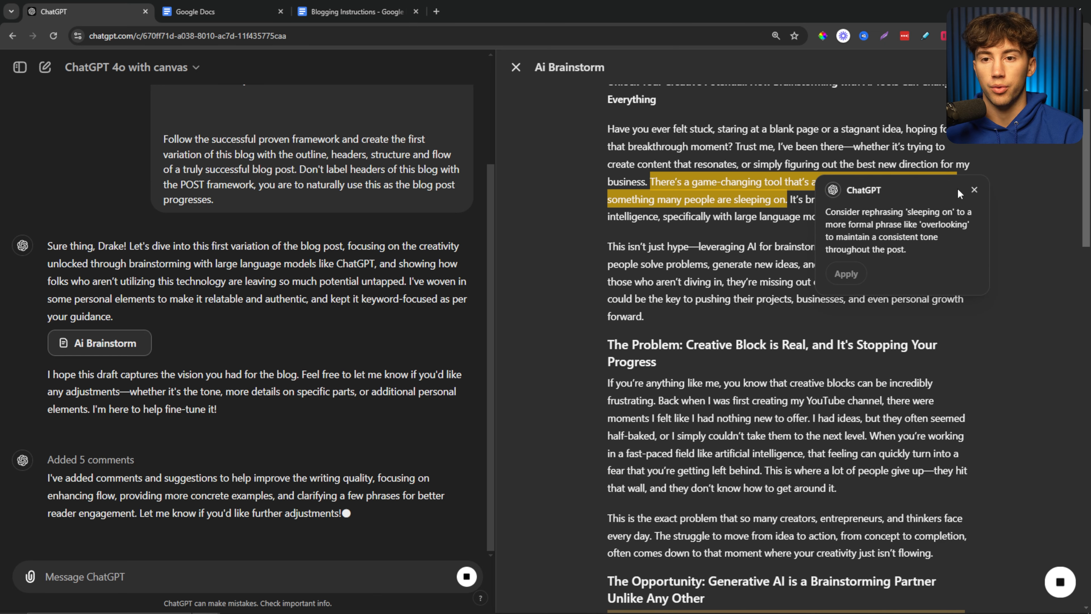
{"action": "left_click", "coordinate": [974, 190]}
Apply the comment recommending a specific example or statistic for the Result section's closing claim, and check the added sentence
{"action": "scroll", "coordinate": [996, 305], "scroll_direction": "down", "scroll_amount": 6}
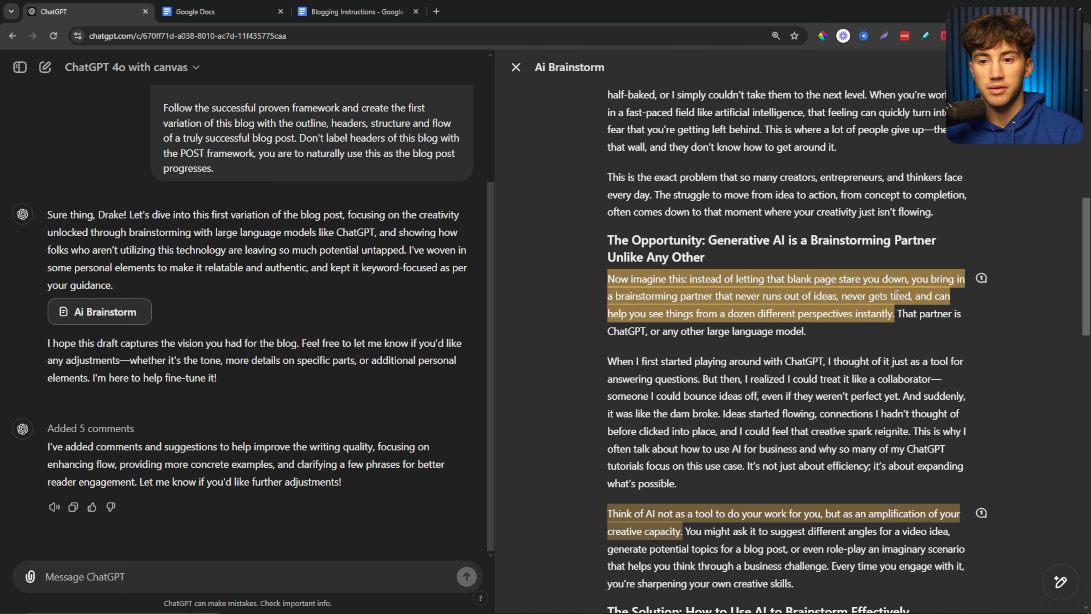
{"action": "scroll", "coordinate": [897, 295], "scroll_direction": "down", "scroll_amount": 15}
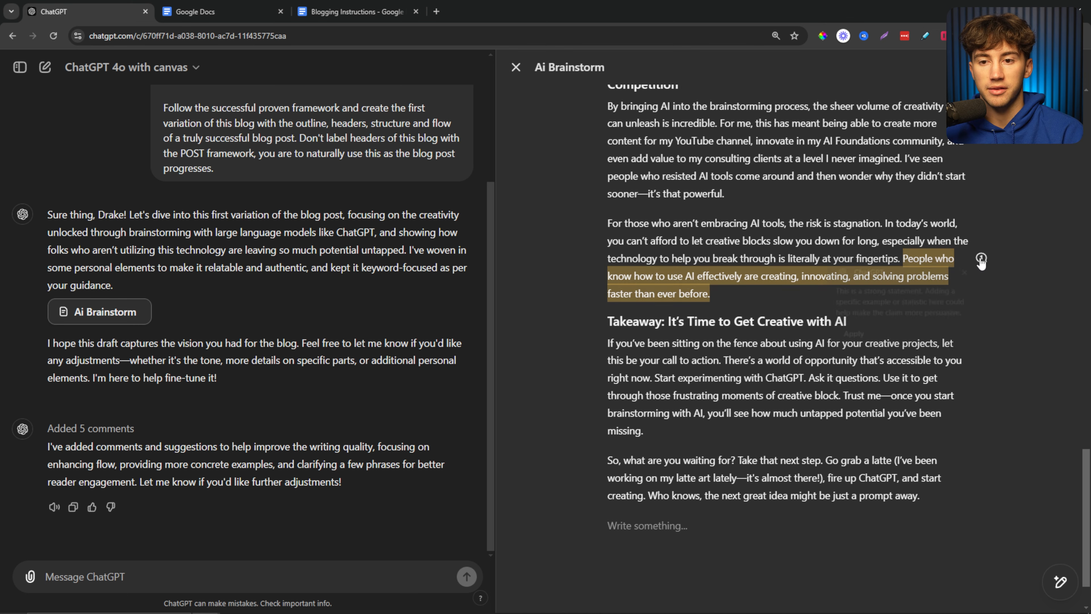
{"action": "left_click", "coordinate": [883, 275]}
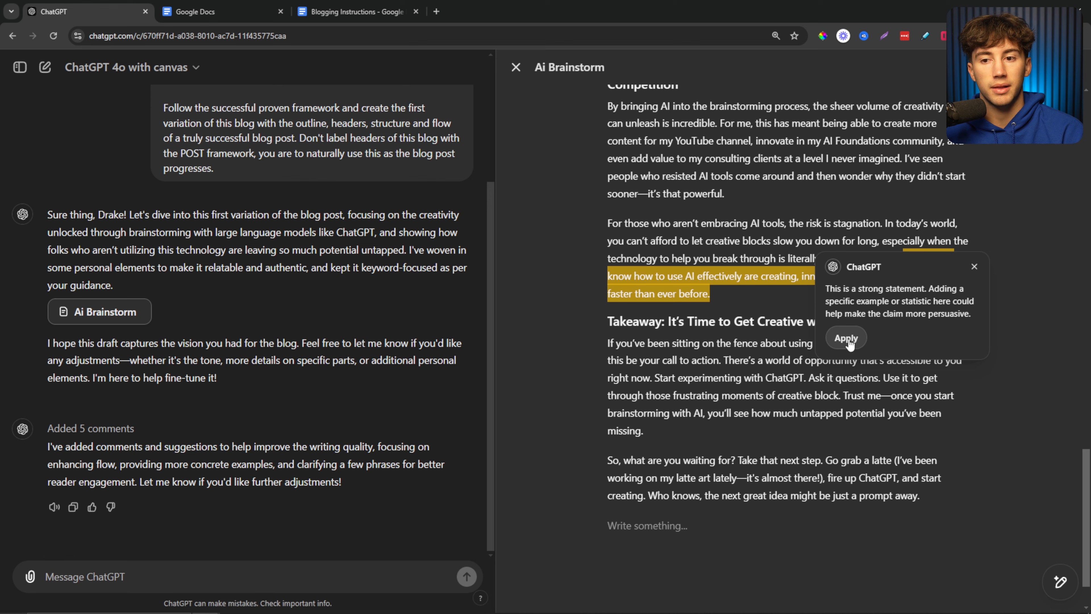
{"action": "left_click_drag", "start_coordinate": [828, 286], "coordinate": [966, 288]}
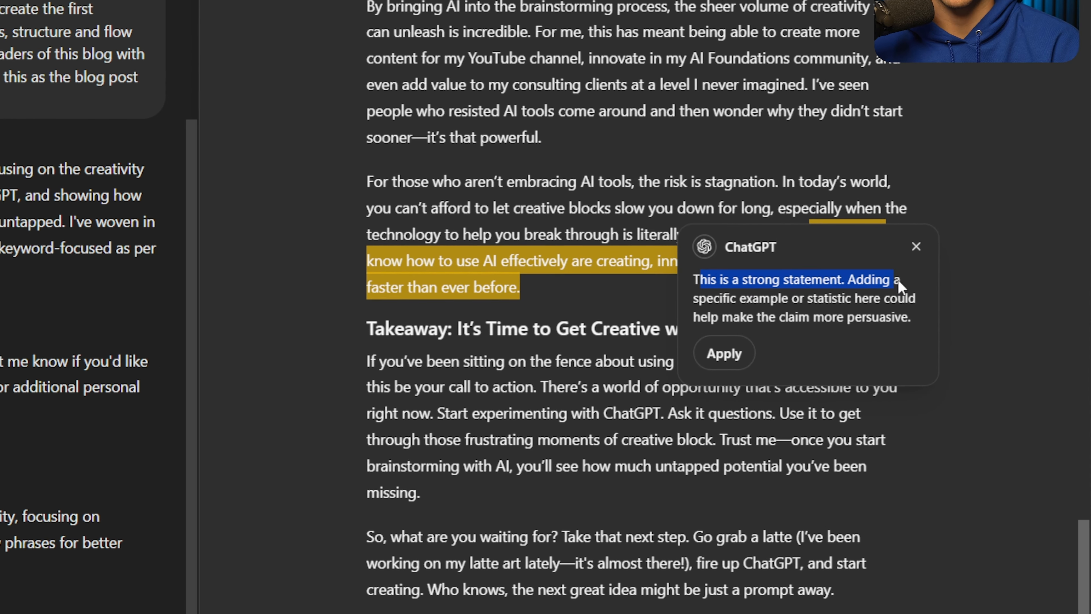
{"action": "left_click_drag", "start_coordinate": [713, 297], "coordinate": [887, 305]}
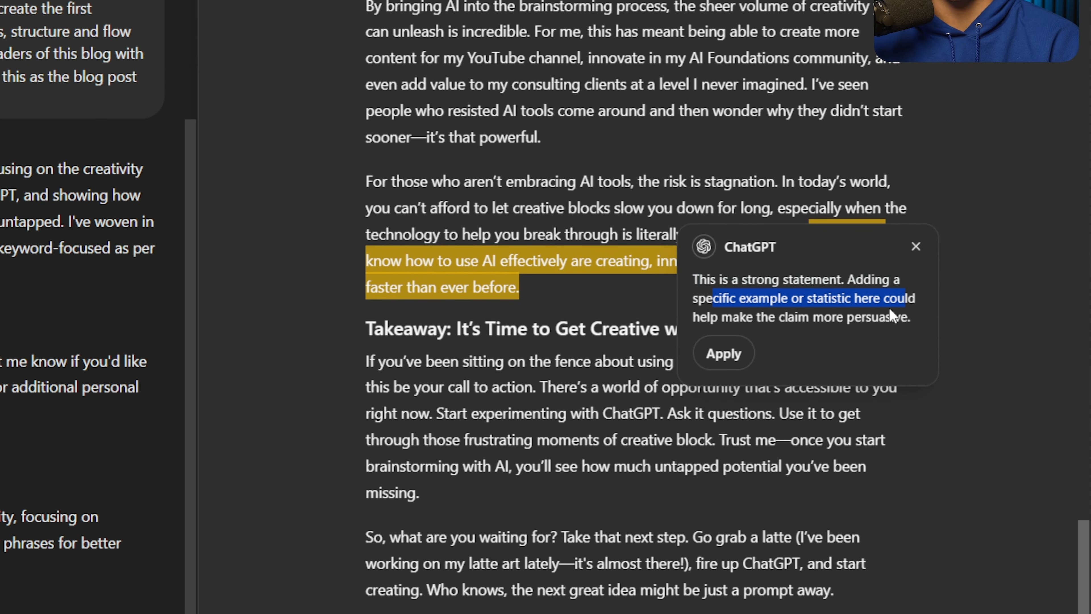
{"action": "left_click_drag", "start_coordinate": [691, 317], "coordinate": [907, 323]}
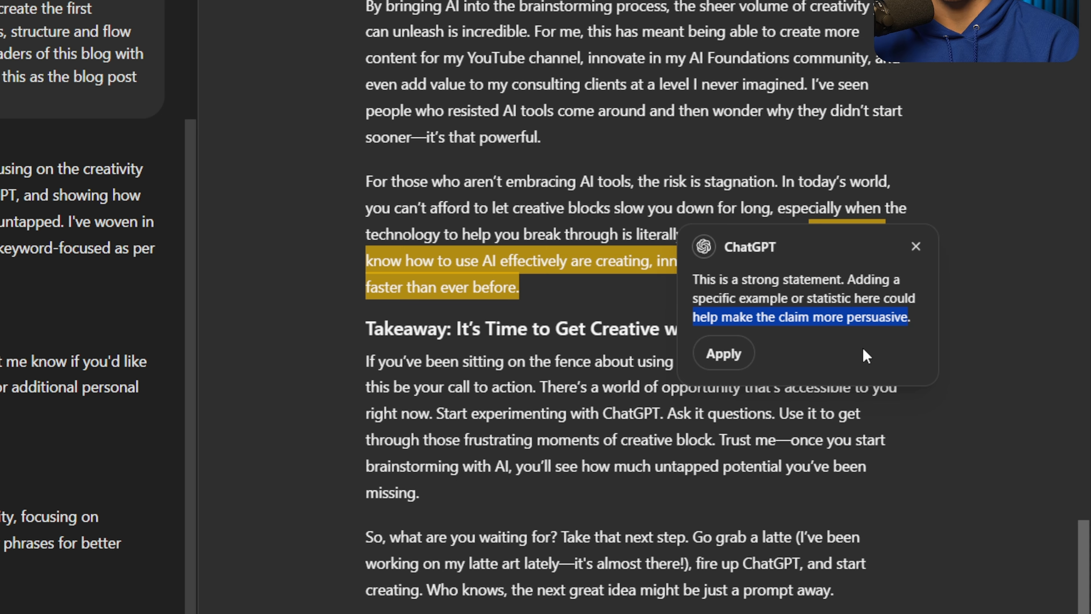
{"action": "left_click", "coordinate": [723, 355]}
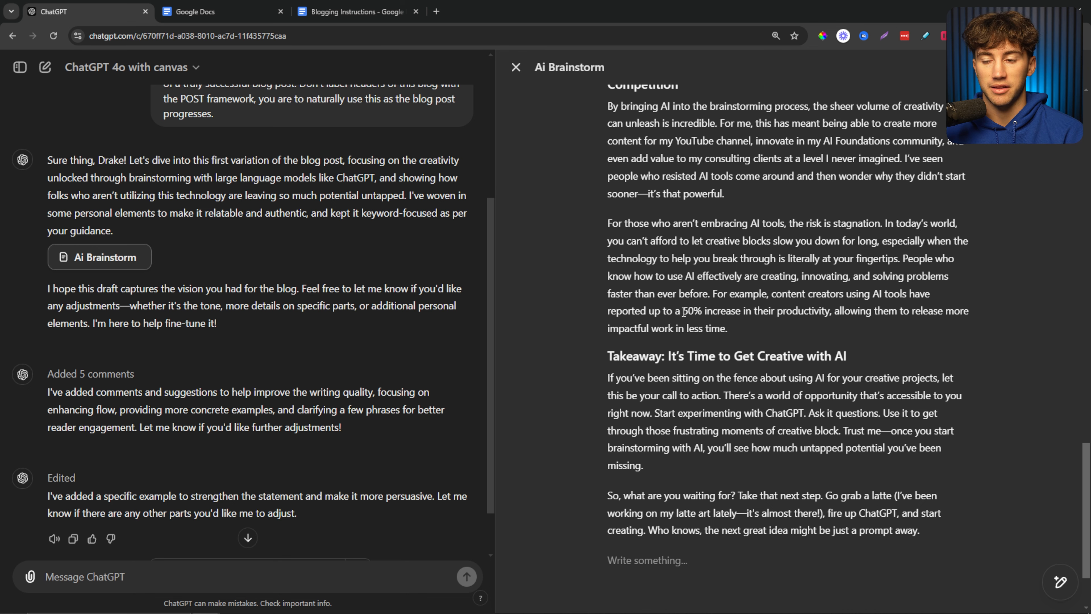
{"action": "left_click_drag", "start_coordinate": [684, 312], "coordinate": [835, 312]}
{"action": "left_click", "coordinate": [877, 310]}
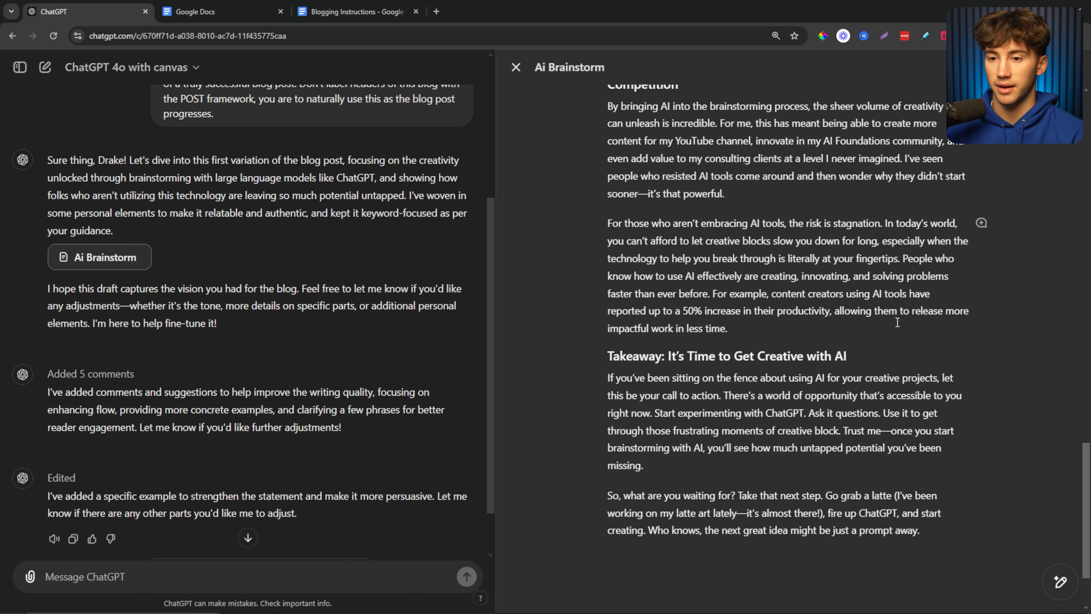
Read the transition comment on Iterate Quickly and dismiss the comment about splitting the Opportunity section's "Now imagine this" sentence
{"action": "scroll", "coordinate": [897, 322], "scroll_direction": "up", "scroll_amount": 10}
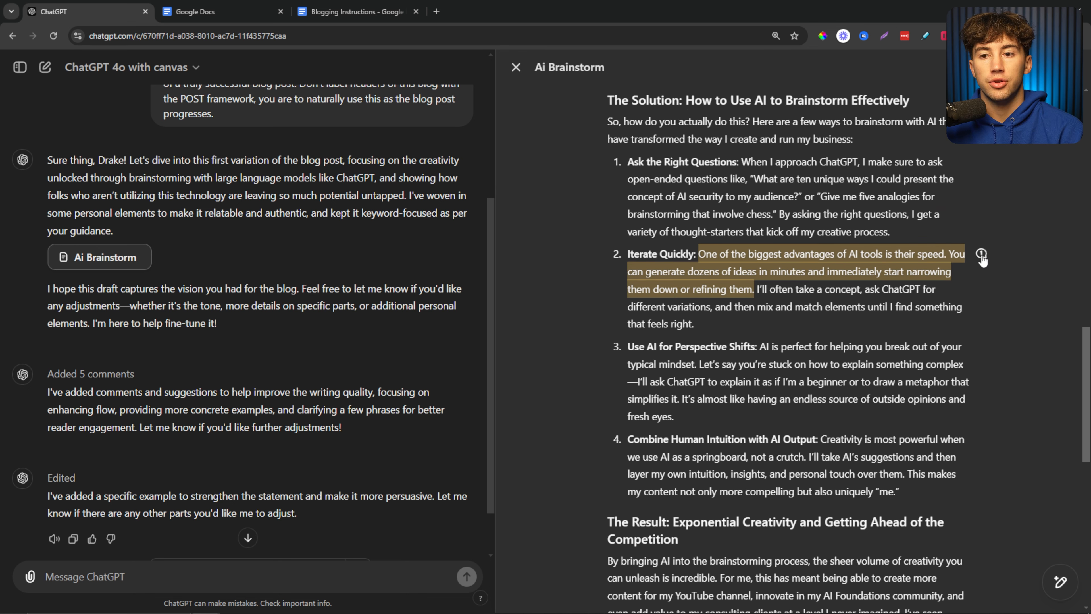
{"action": "left_click", "coordinate": [981, 255]}
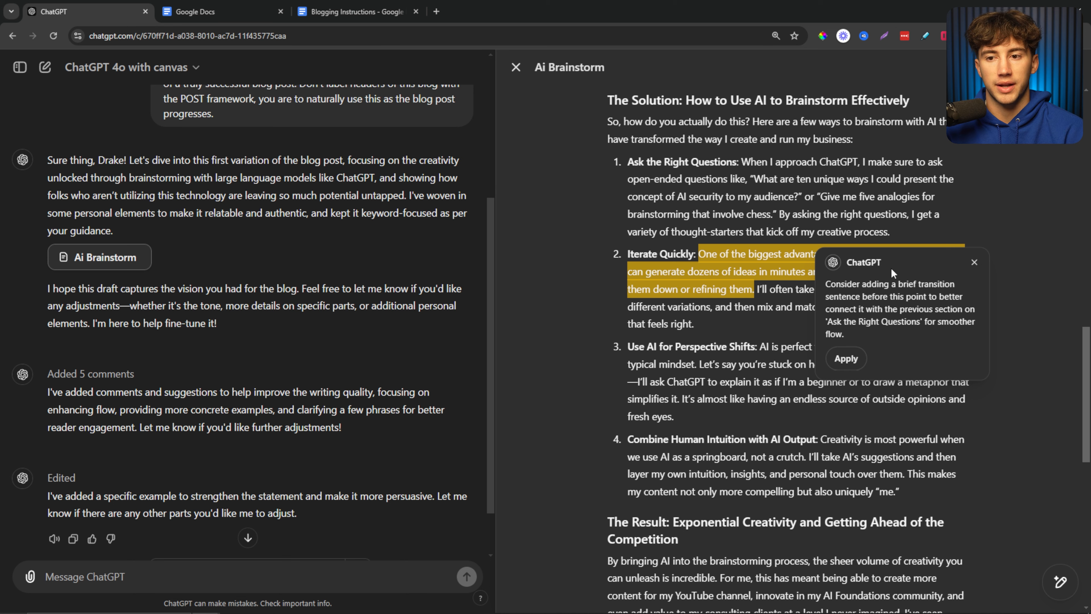
{"action": "left_click_drag", "start_coordinate": [828, 287], "coordinate": [895, 337]}
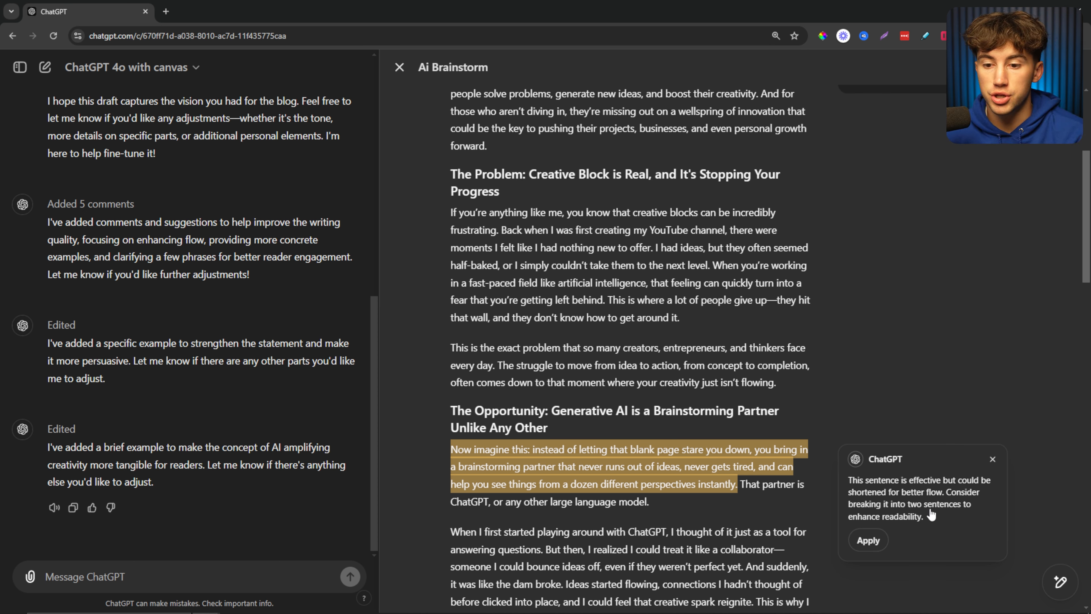
{"action": "left_click", "coordinate": [948, 365]}
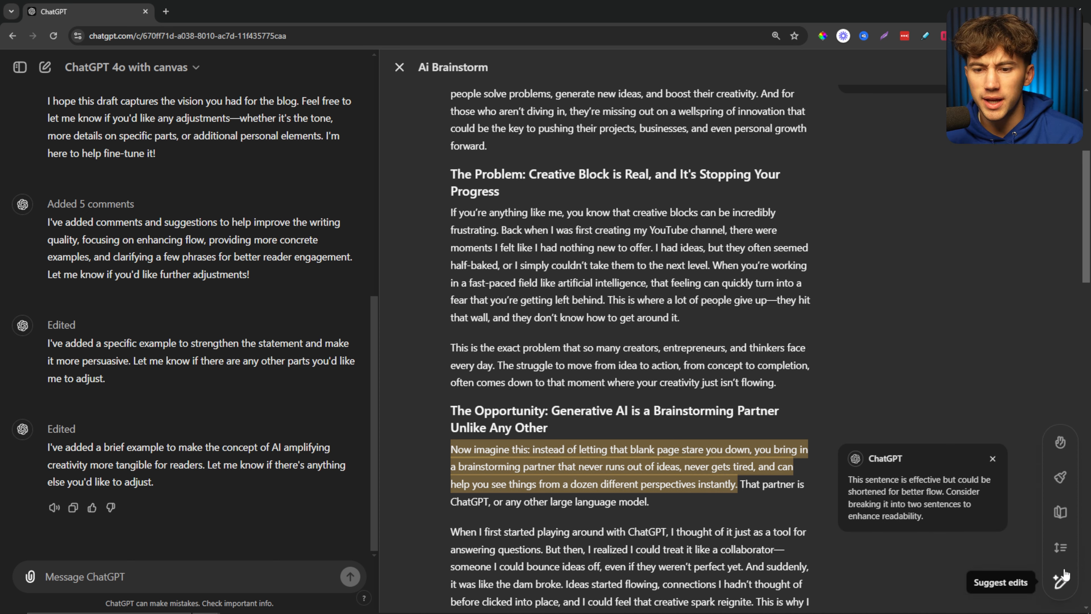
{"action": "left_click", "coordinate": [992, 461]}
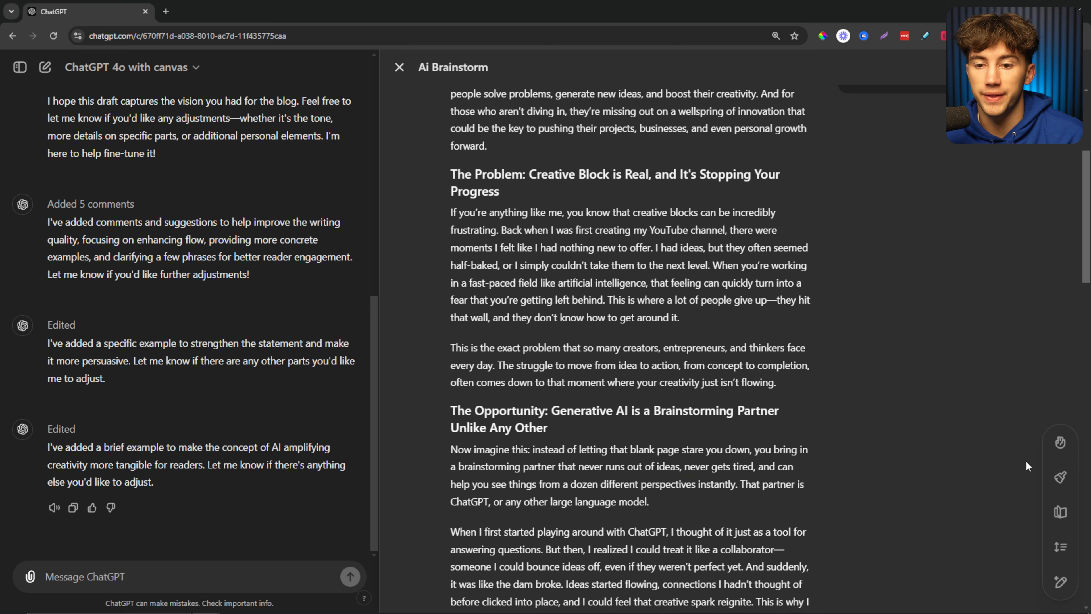
{"action": "left_click", "coordinate": [989, 247]}
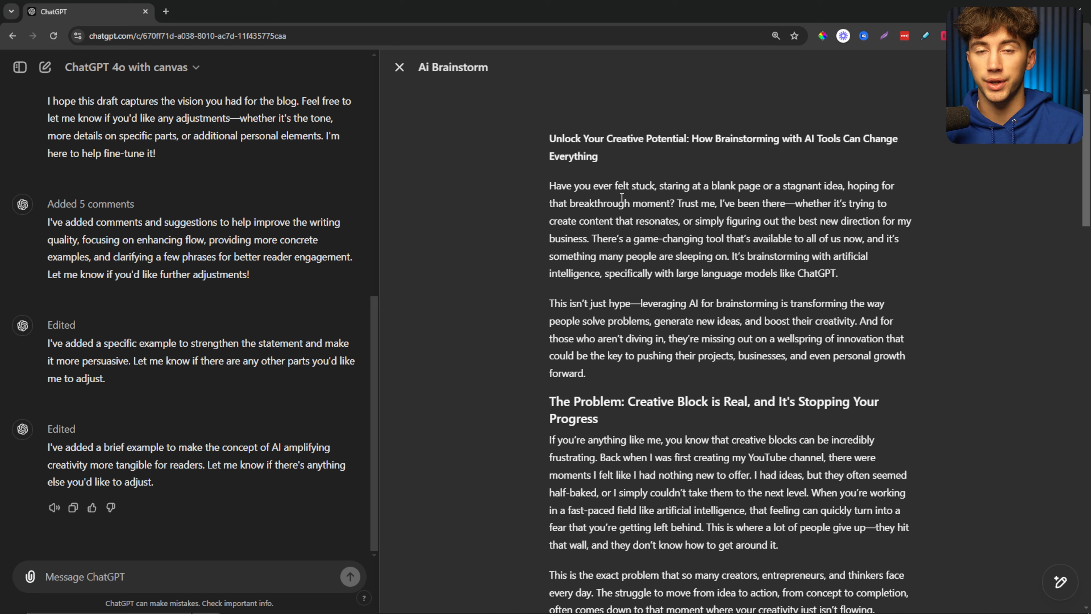
Ask ChatGPT about the blog's first sentence, "Have you ever felt stuck...": "what is the significance of this opening sentence?"
{"action": "scroll", "coordinate": [634, 199], "scroll_direction": "down", "scroll_amount": 3}
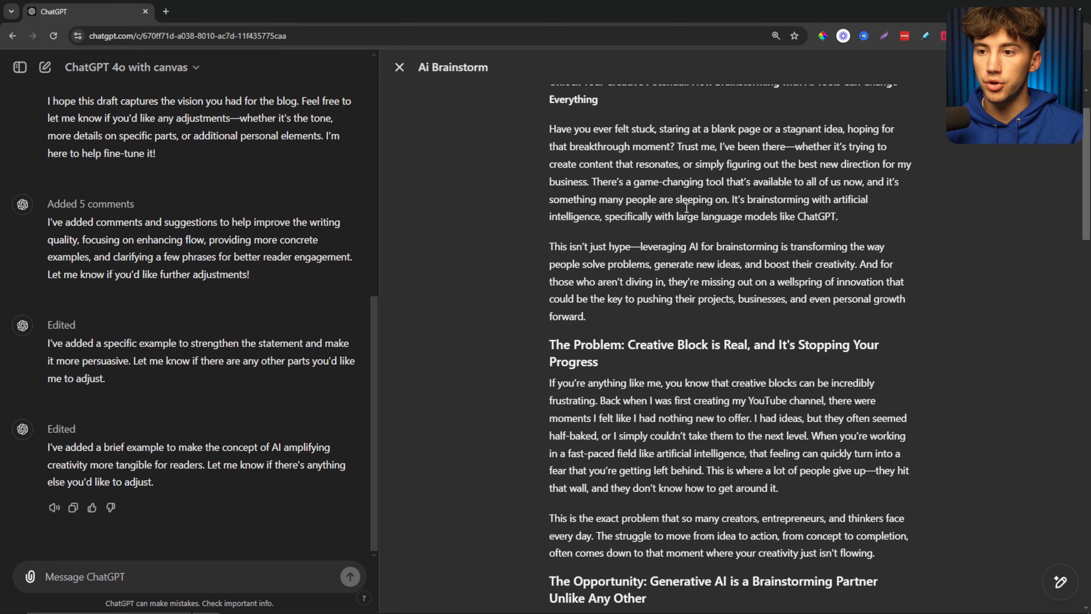
{"action": "scroll", "coordinate": [683, 206], "scroll_direction": "up", "scroll_amount": 3}
{"action": "left_click_drag", "start_coordinate": [550, 186], "coordinate": [676, 206]}
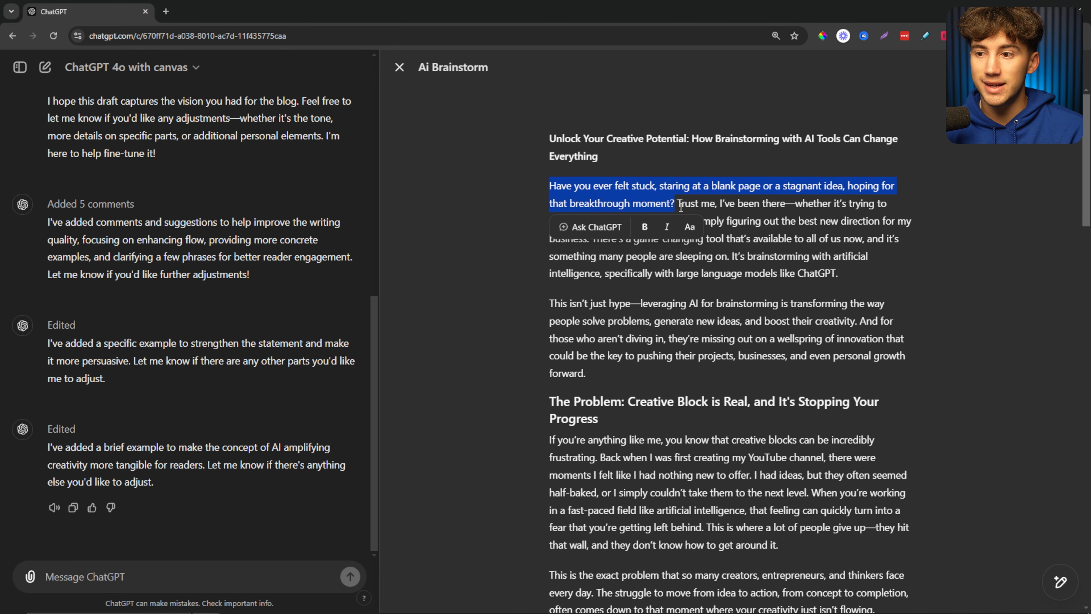
{"action": "left_click", "coordinate": [585, 229]}
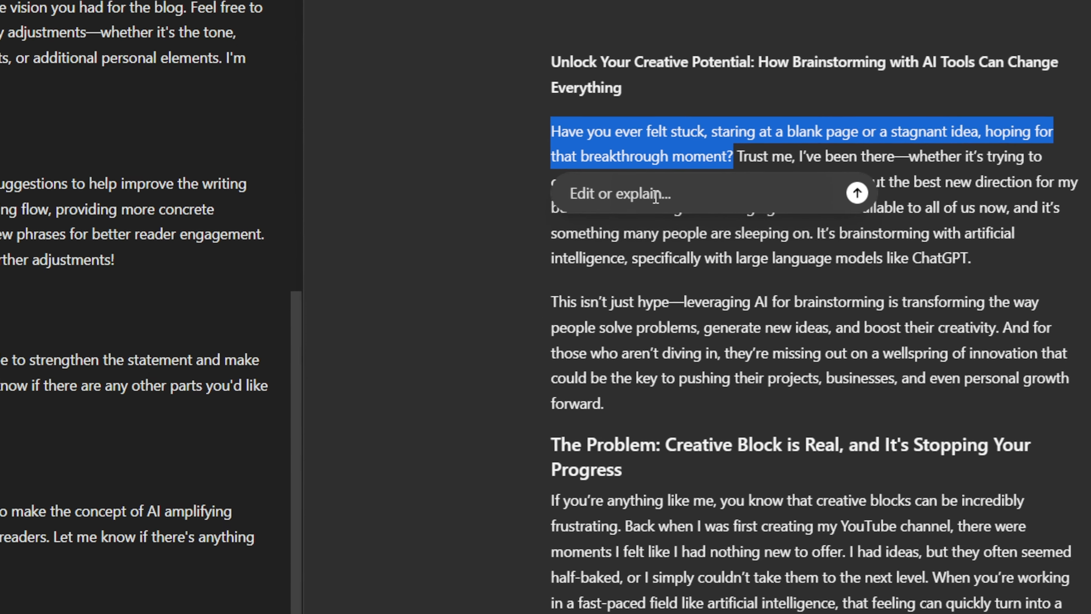
{"action": "type", "text": "wha"}
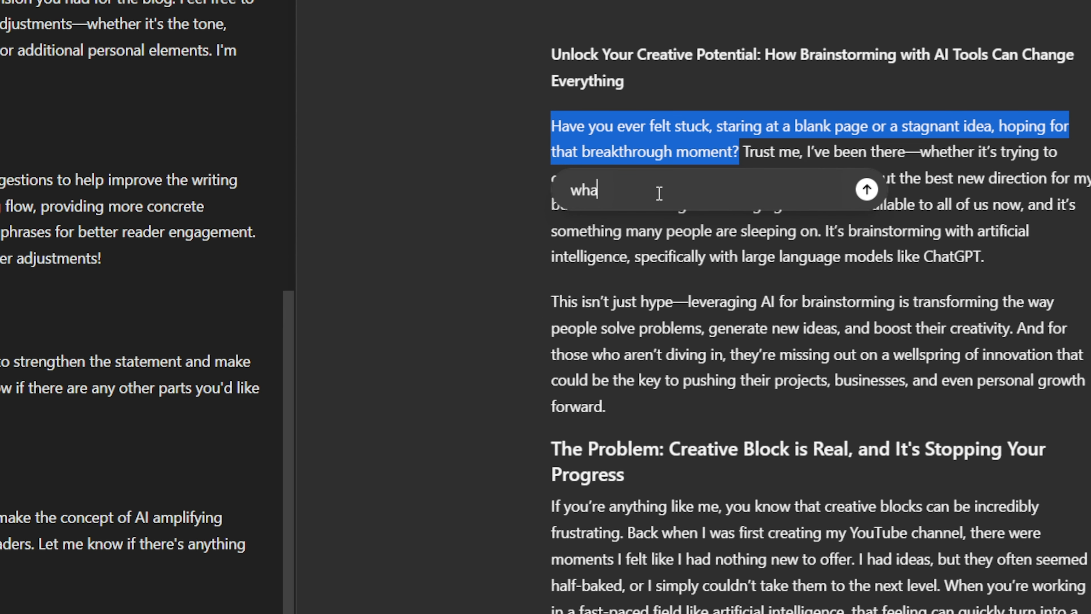
{"action": "type", "text": "t is the signif"}
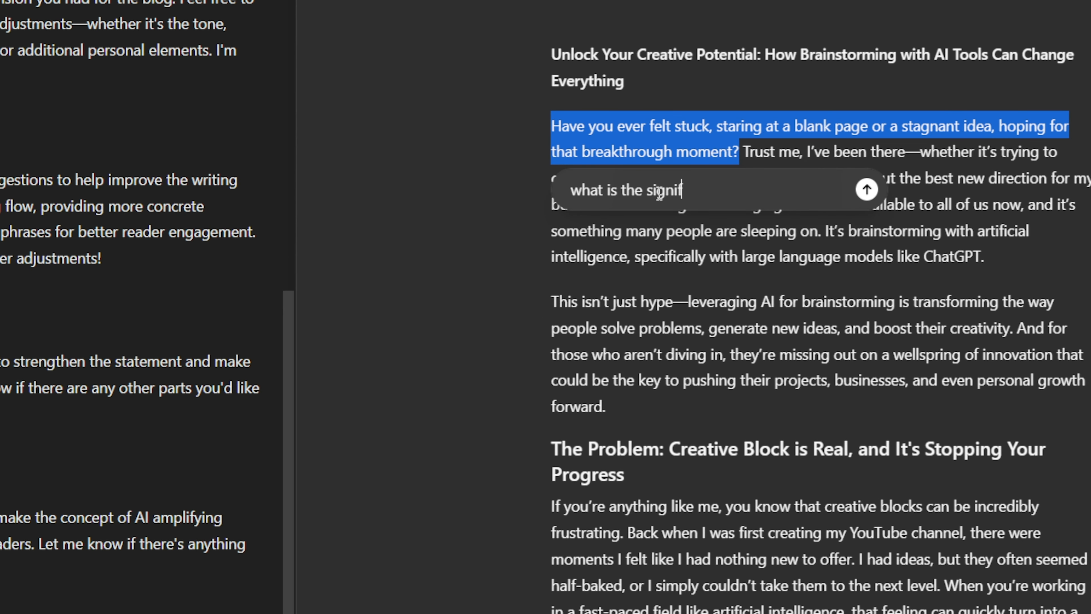
{"action": "type", "text": "icance of this op"}
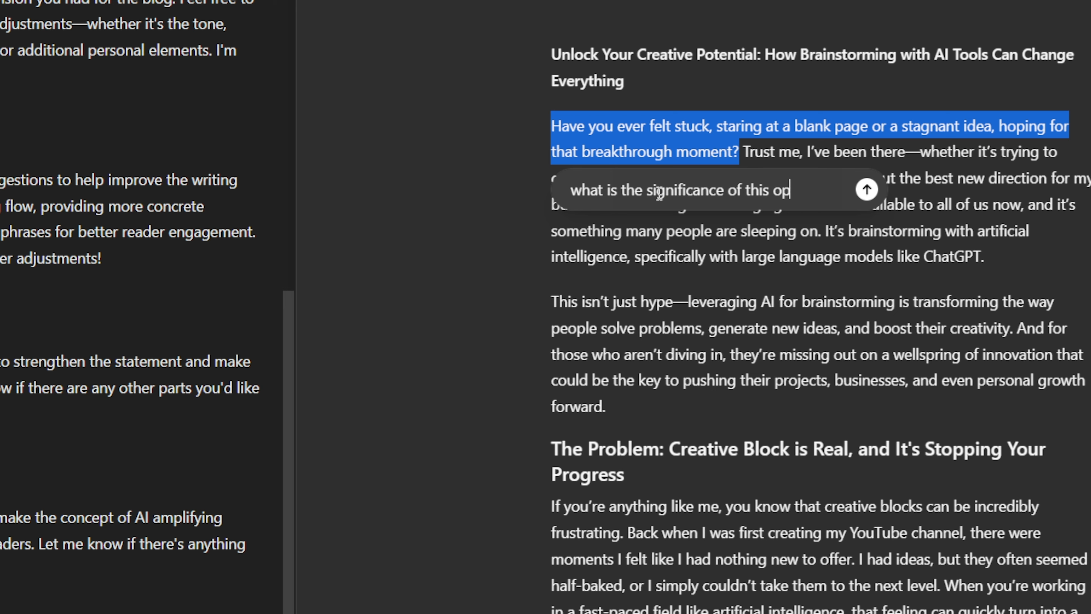
{"action": "type", "text": "ening sentence"}
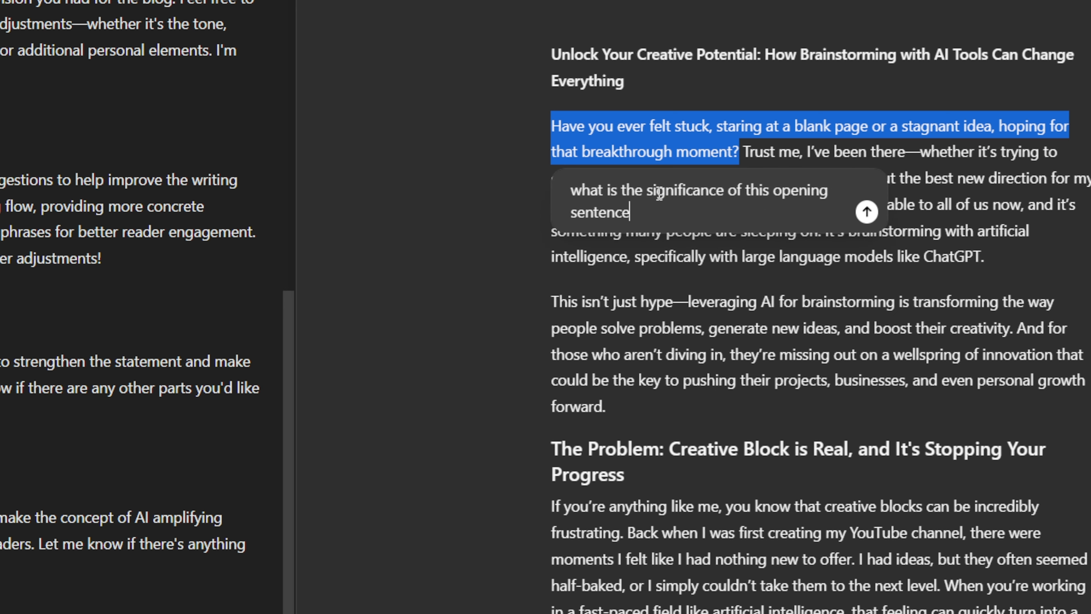
{"action": "type", "text": "?"}
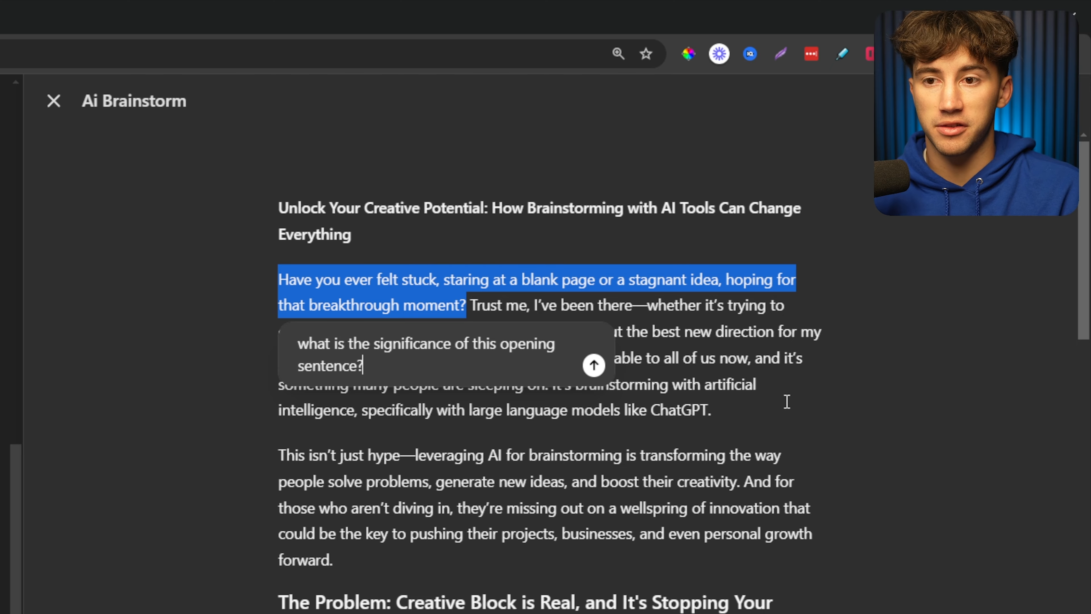
{"action": "left_click", "coordinate": [594, 367]}
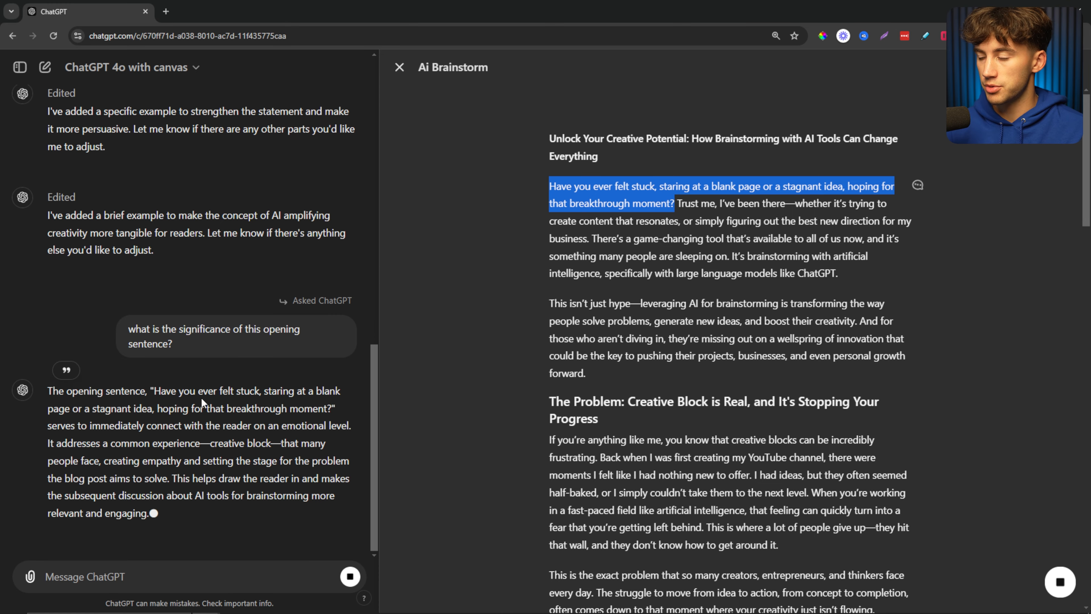
Read ChatGPT's explanation of the opening sentence's significance and compare it with the blog's introduction
{"action": "left_click_drag", "start_coordinate": [154, 391], "coordinate": [320, 360]}
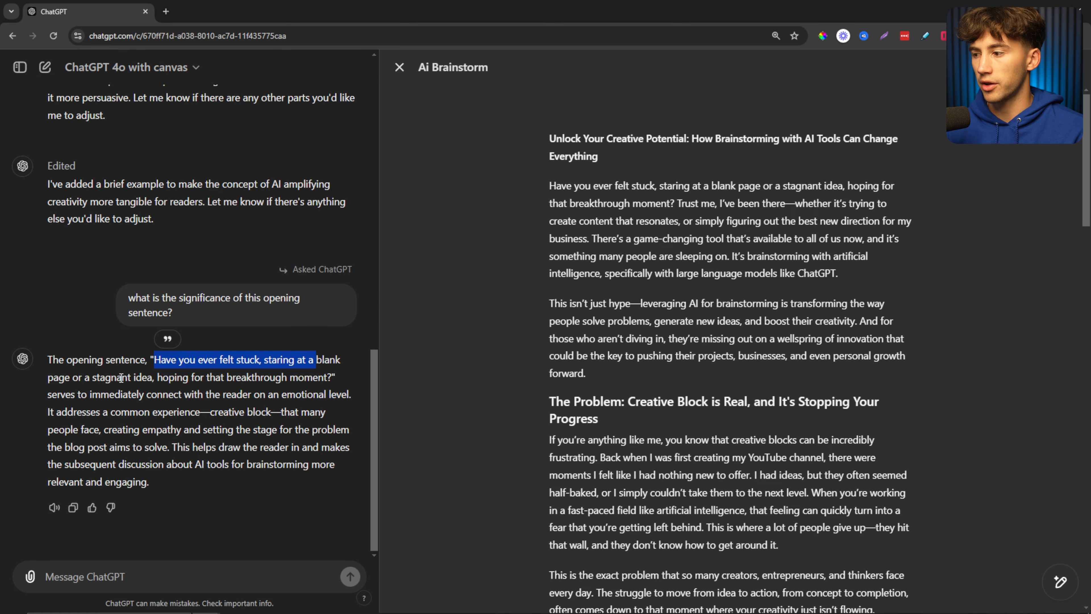
{"action": "left_click_drag", "start_coordinate": [58, 378], "coordinate": [152, 378]}
{"action": "left_click_drag", "start_coordinate": [48, 411], "coordinate": [261, 411]}
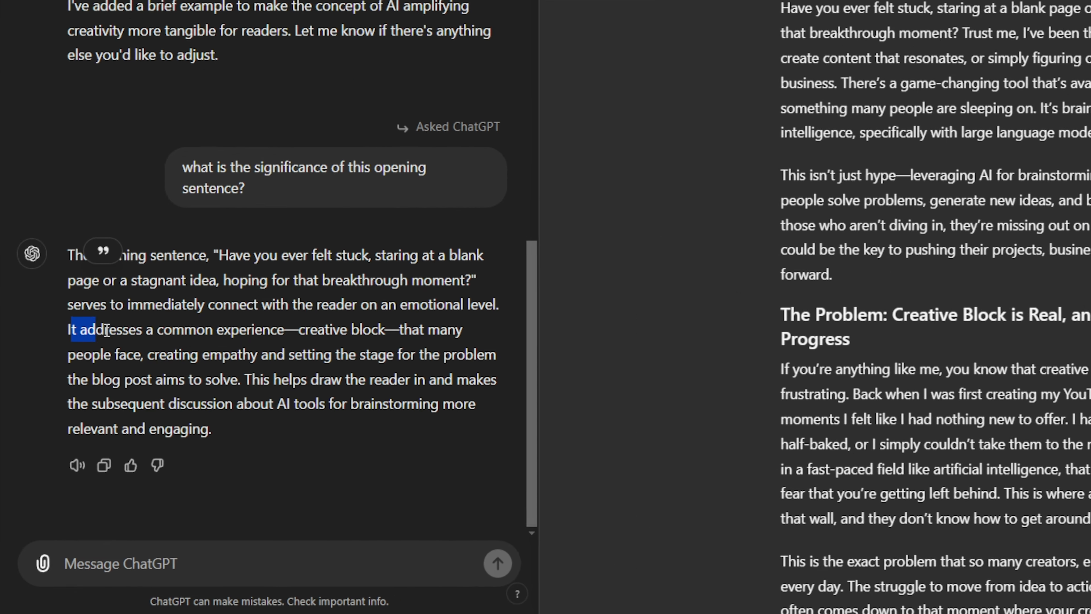
{"action": "left_click_drag", "start_coordinate": [442, 325], "coordinate": [481, 316]}
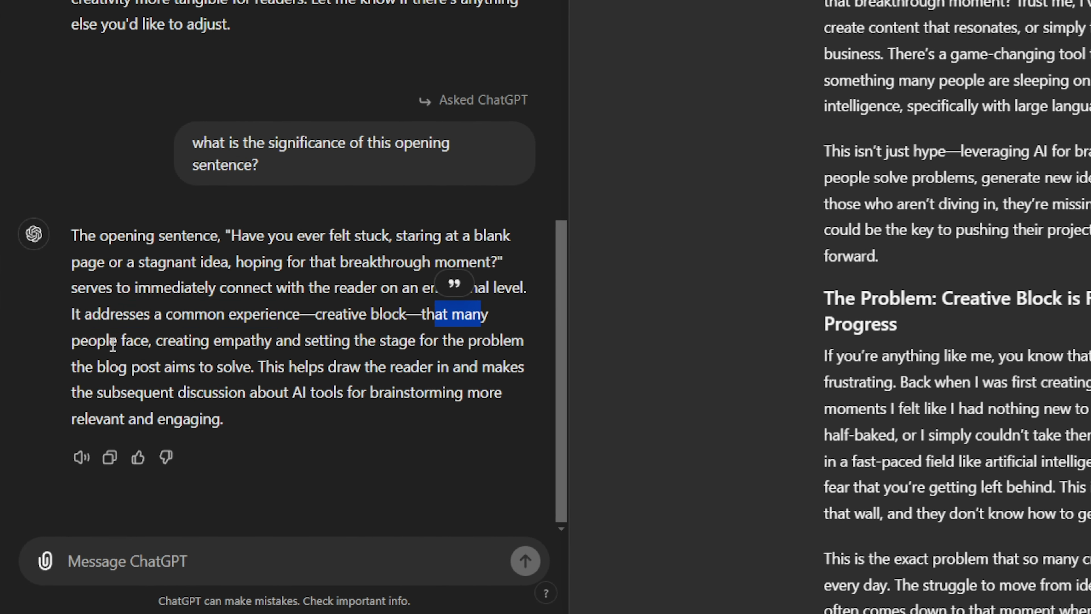
{"action": "left_click_drag", "start_coordinate": [71, 340], "coordinate": [504, 340]}
{"action": "mouse_move", "coordinate": [73, 367]}
{"action": "left_mouse_down"}
{"action": "mouse_move", "coordinate": [257, 367]}
{"action": "mouse_move", "coordinate": [223, 419]}
{"action": "left_mouse_up"}
{"action": "left_click", "coordinate": [358, 372]}
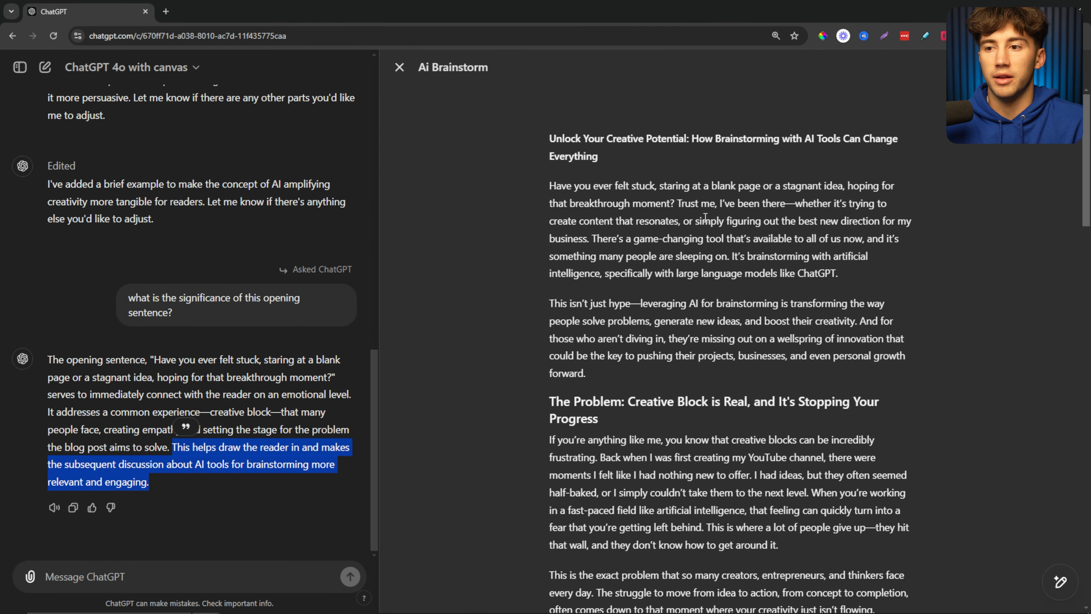
{"action": "left_click_drag", "start_coordinate": [678, 204], "coordinate": [712, 205]}
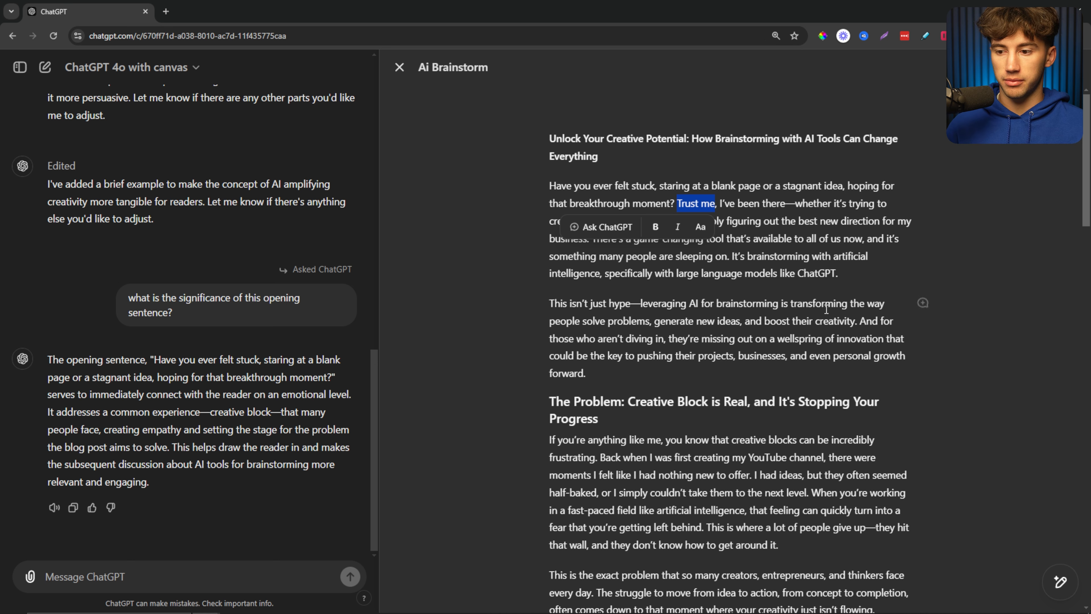
{"action": "mouse_move", "coordinate": [1058, 551]}
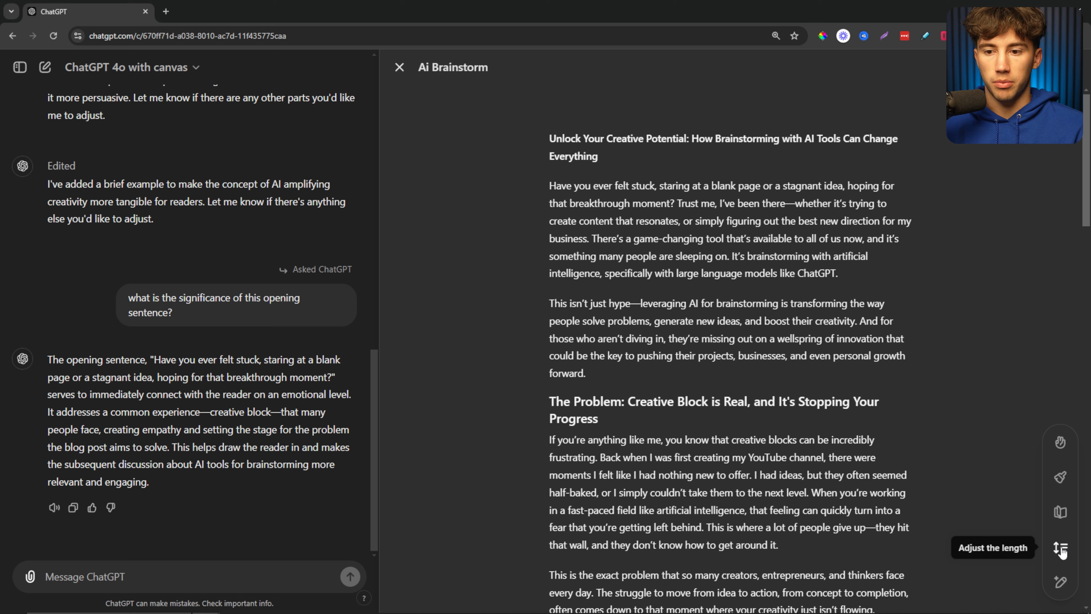
{"action": "left_click_drag", "start_coordinate": [549, 185], "coordinate": [859, 275]}
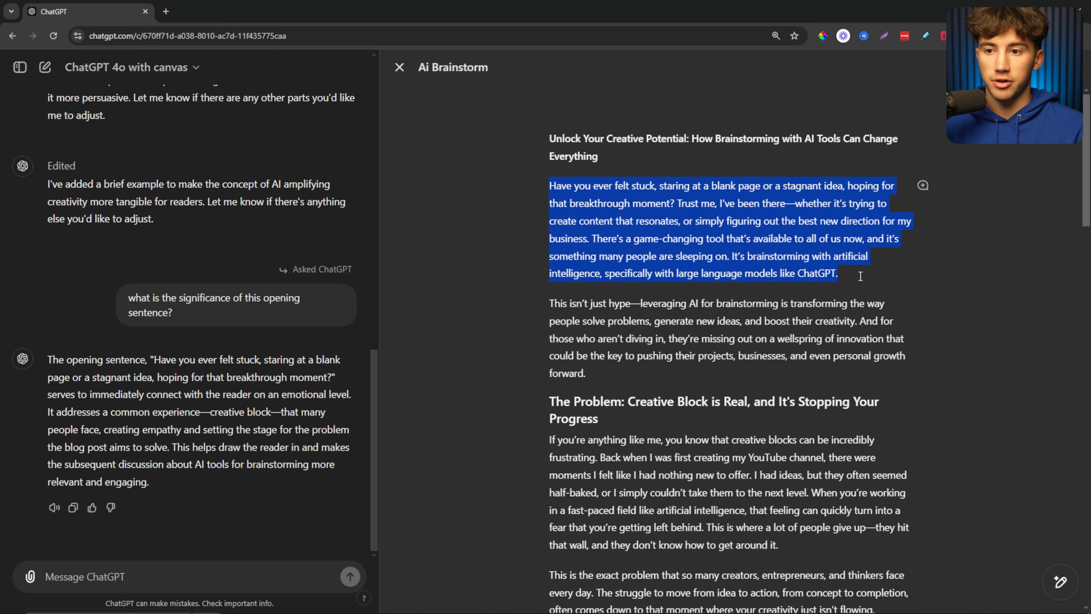
{"action": "mouse_move", "coordinate": [1057, 573]}
{"action": "left_click", "coordinate": [1060, 548]}
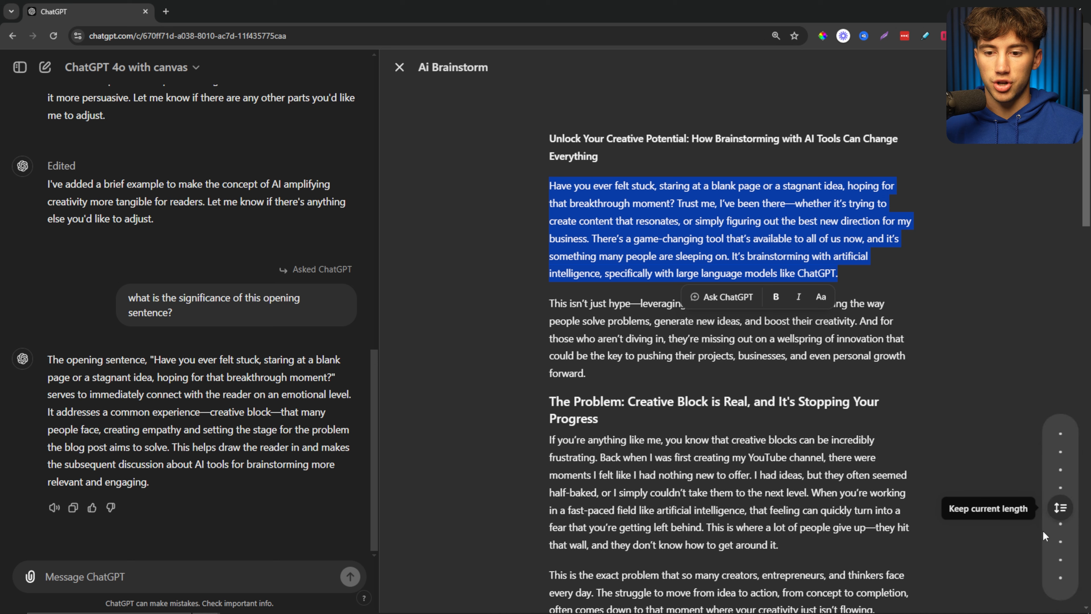
{"action": "mouse_move", "coordinate": [1059, 507]}
{"action": "left_mouse_down"}
{"action": "mouse_move", "coordinate": [1064, 438]}
{"action": "mouse_move", "coordinate": [1061, 515]}
{"action": "left_mouse_up"}
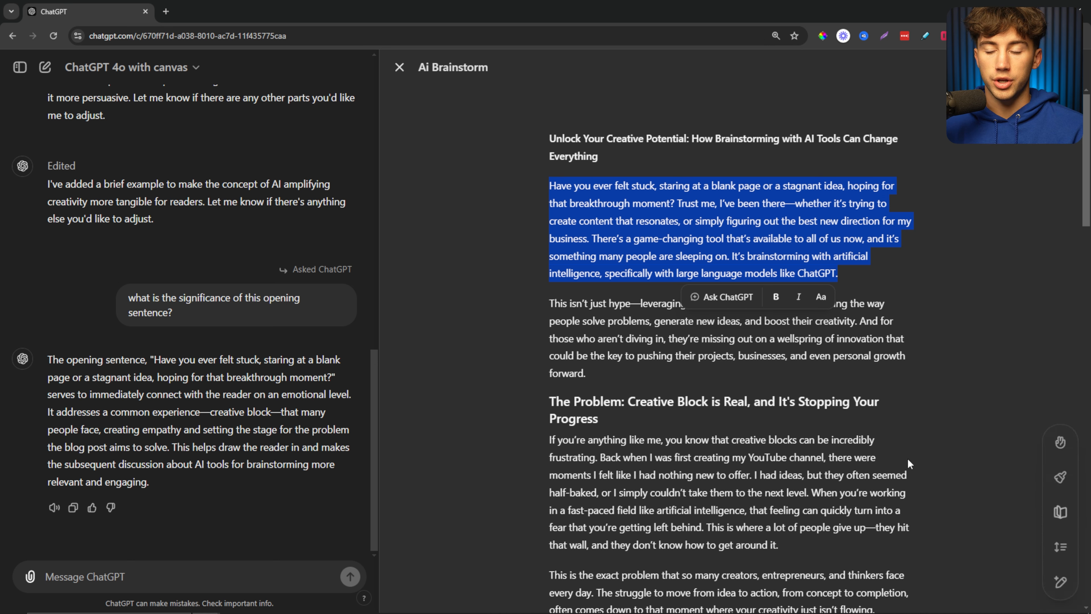
{"action": "left_click", "coordinate": [886, 350]}
Expand the whole blog draft to the longest length setting and review the lengthened sections
{"action": "scroll", "coordinate": [748, 407], "scroll_direction": "down", "scroll_amount": 10}
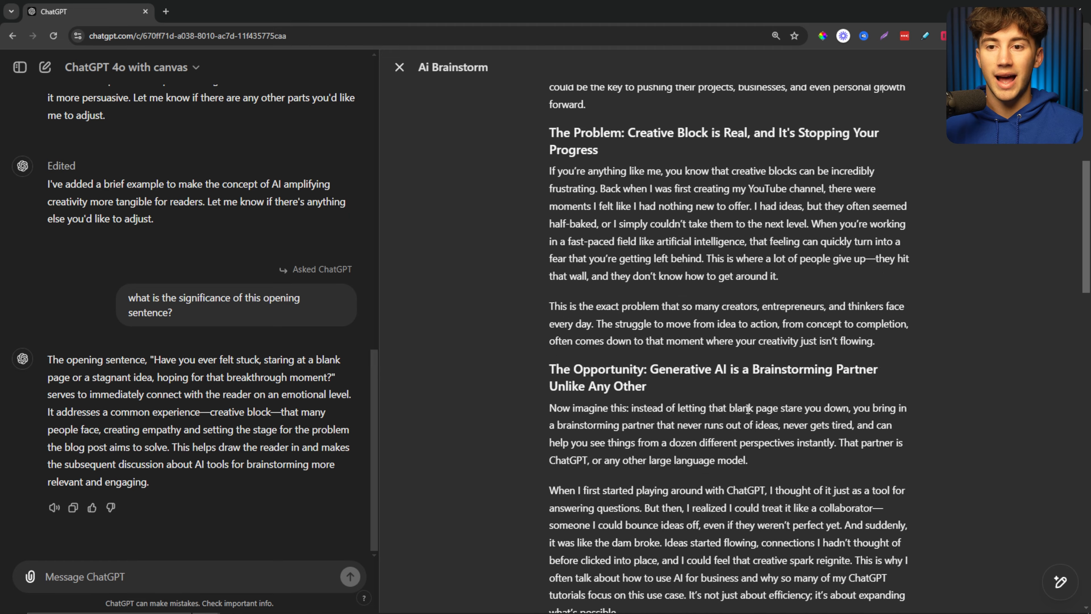
{"action": "scroll", "coordinate": [747, 408], "scroll_direction": "down", "scroll_amount": 10}
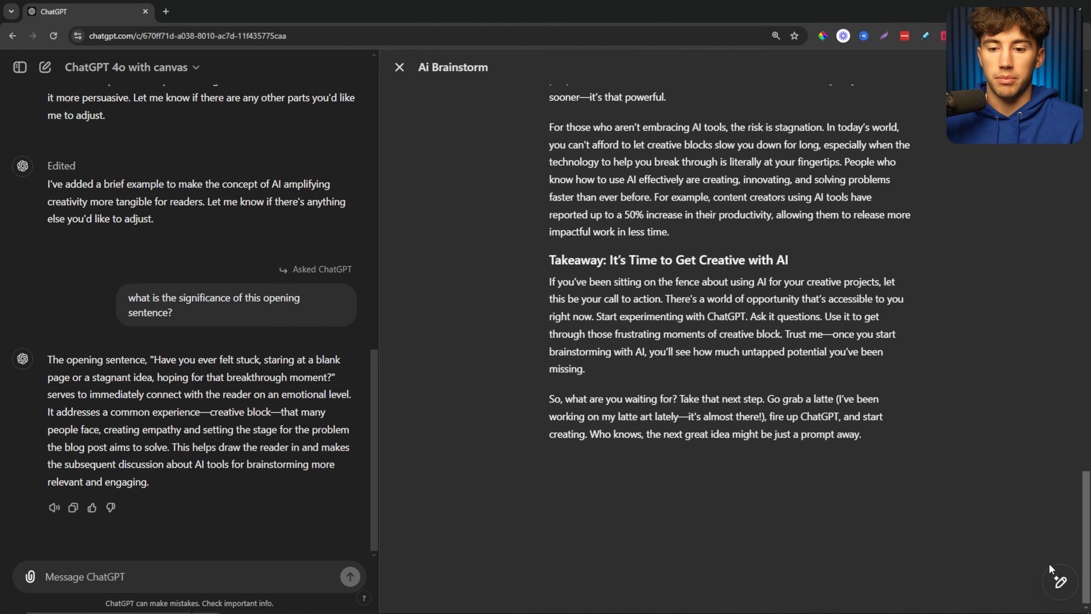
{"action": "mouse_move", "coordinate": [1058, 527]}
{"action": "left_click", "coordinate": [1060, 547]}
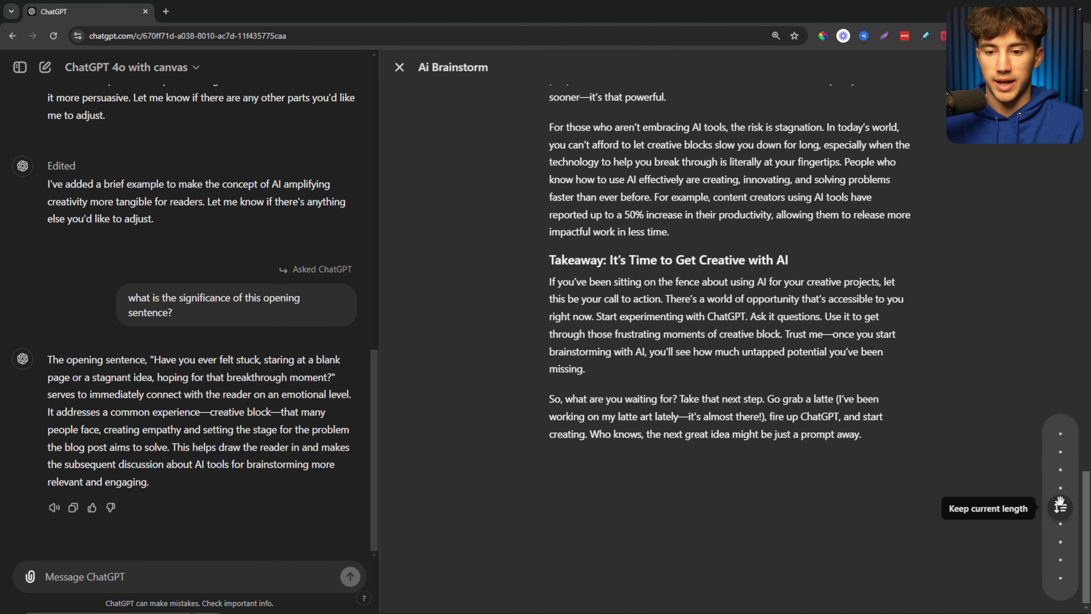
{"action": "left_click_drag", "start_coordinate": [1060, 508], "coordinate": [1062, 410]}
{"action": "left_click", "coordinate": [1060, 434]}
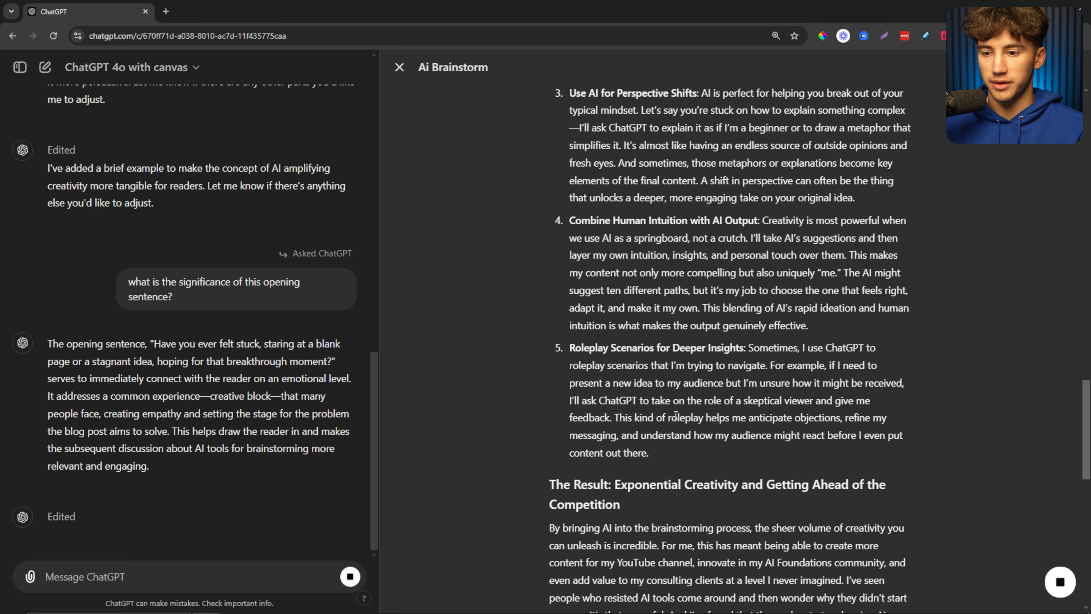
{"action": "left_click_drag", "start_coordinate": [569, 417], "coordinate": [748, 439]}
{"action": "scroll", "coordinate": [749, 438], "scroll_direction": "down", "scroll_amount": 10}
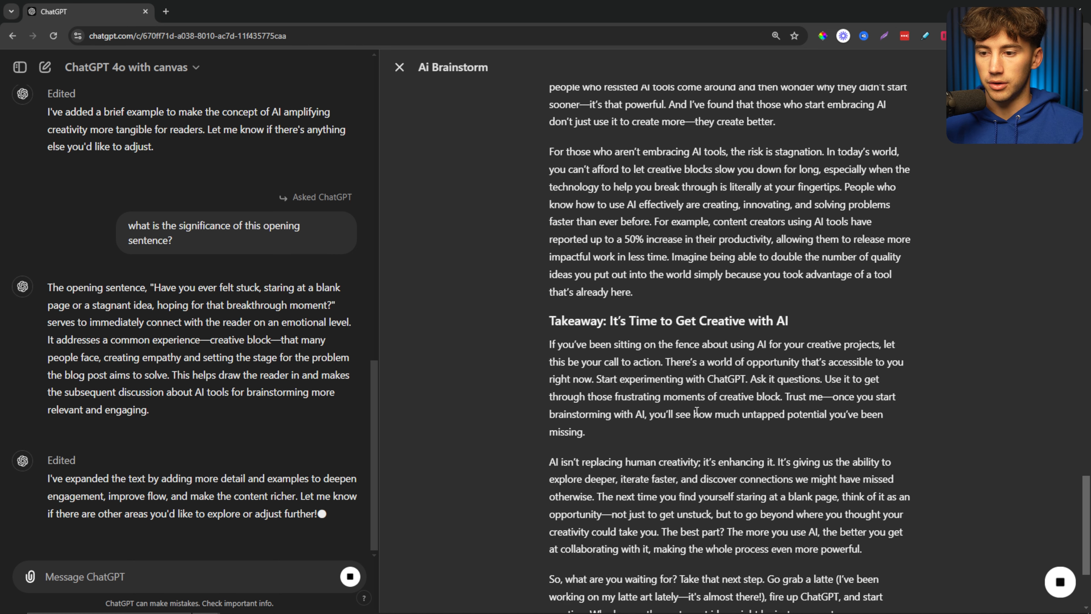
{"action": "scroll", "coordinate": [697, 411], "scroll_direction": "up", "scroll_amount": 10}
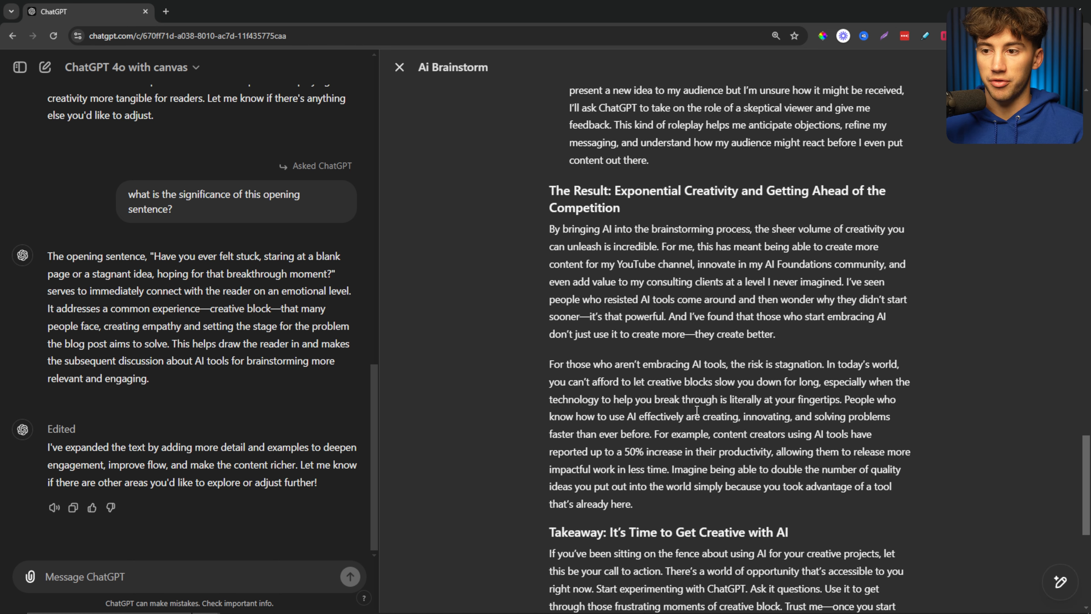
{"action": "scroll", "coordinate": [697, 411], "scroll_direction": "up", "scroll_amount": 15}
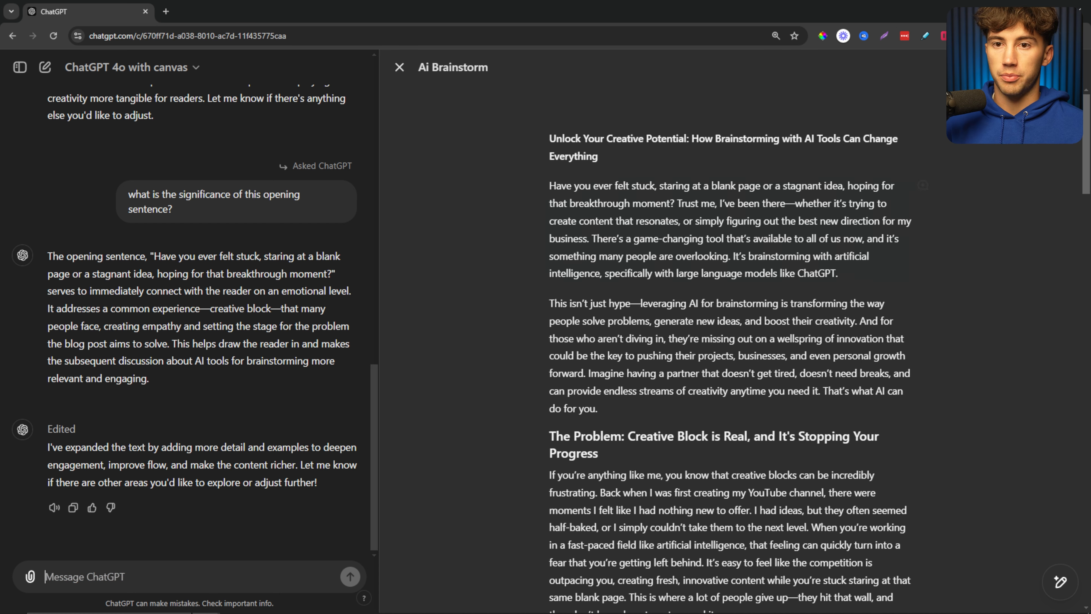
Review the target keyword list in the custom instructions' response field, from "Artificial intelligence" to "Generative AI", and close the settings without changes
{"action": "left_click", "coordinate": [1066, 67]}
{"action": "left_click", "coordinate": [973, 245]}
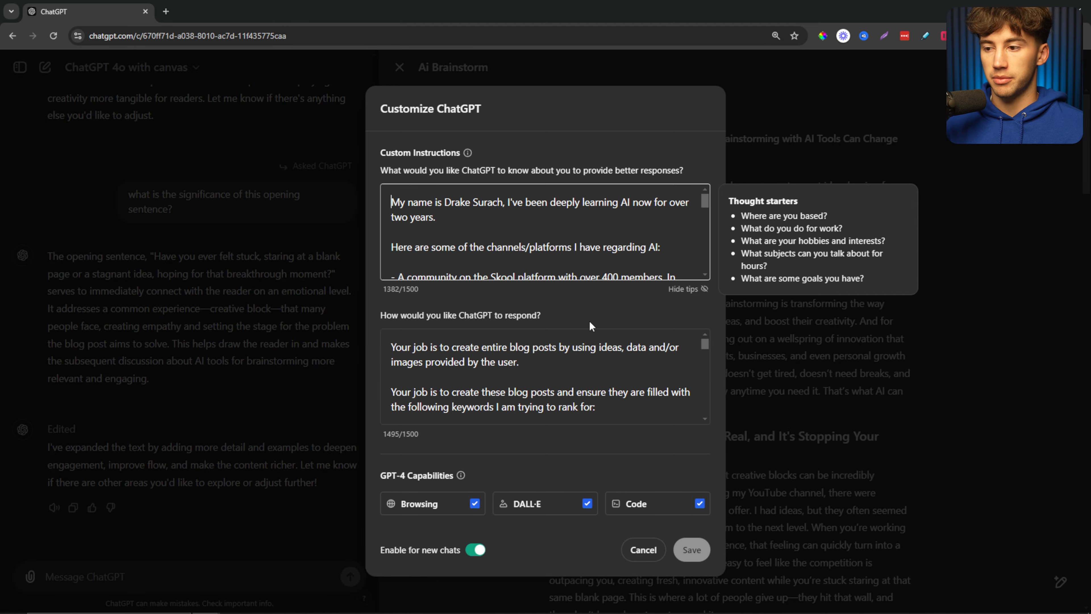
{"action": "scroll", "coordinate": [672, 363], "scroll_direction": "down", "scroll_amount": 3}
{"action": "left_click_drag", "start_coordinate": [461, 413], "coordinate": [386, 403]}
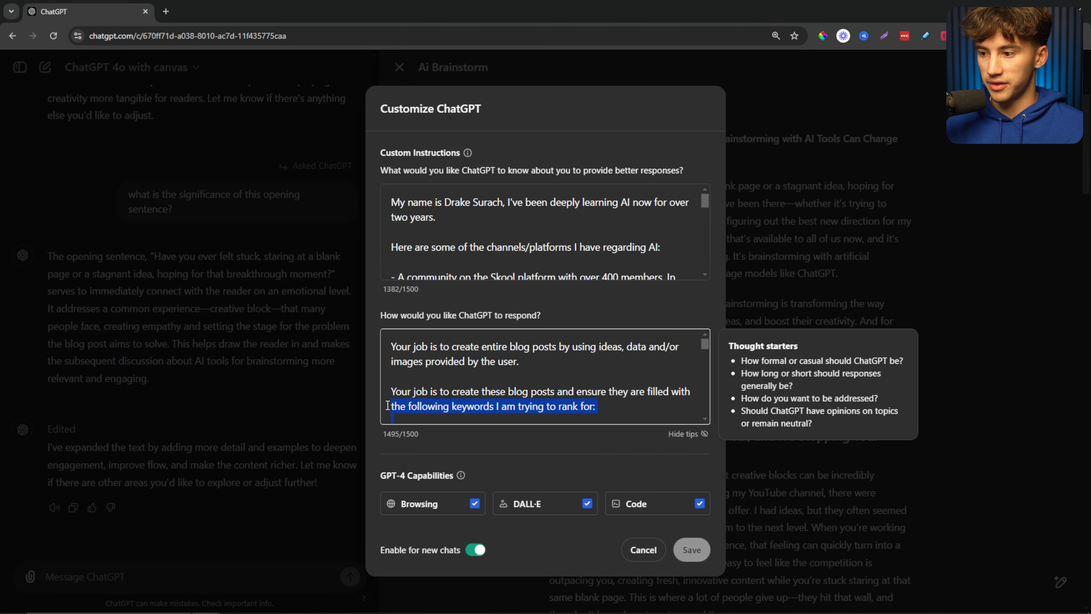
{"action": "scroll", "coordinate": [389, 406], "scroll_direction": "down", "scroll_amount": 1}
{"action": "left_click", "coordinate": [432, 379]}
{"action": "scroll", "coordinate": [431, 378], "scroll_direction": "down", "scroll_amount": 1}
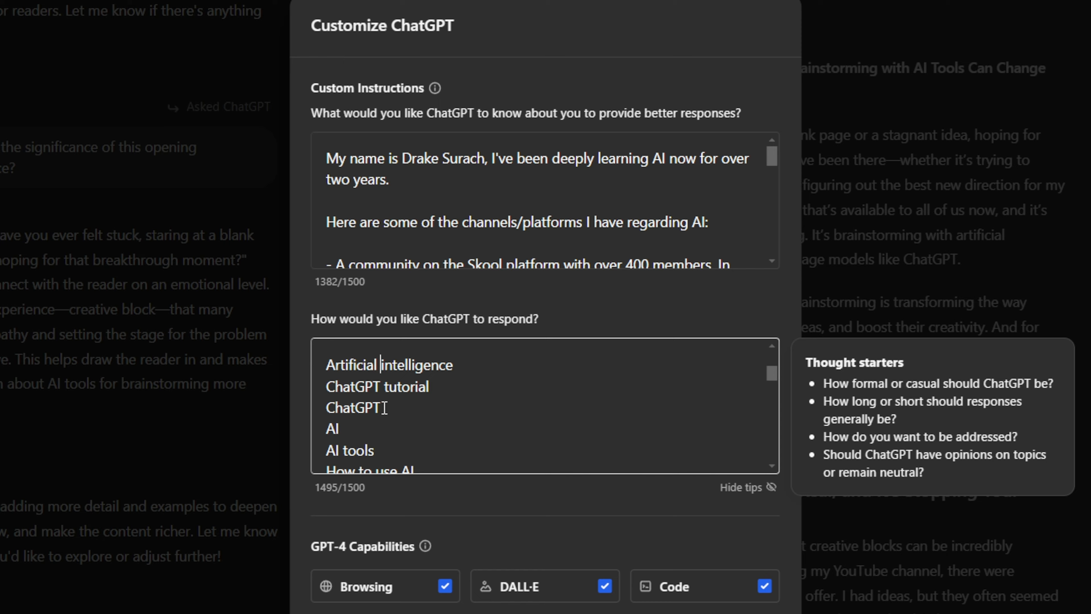
{"action": "scroll", "coordinate": [384, 407], "scroll_direction": "down", "scroll_amount": 1}
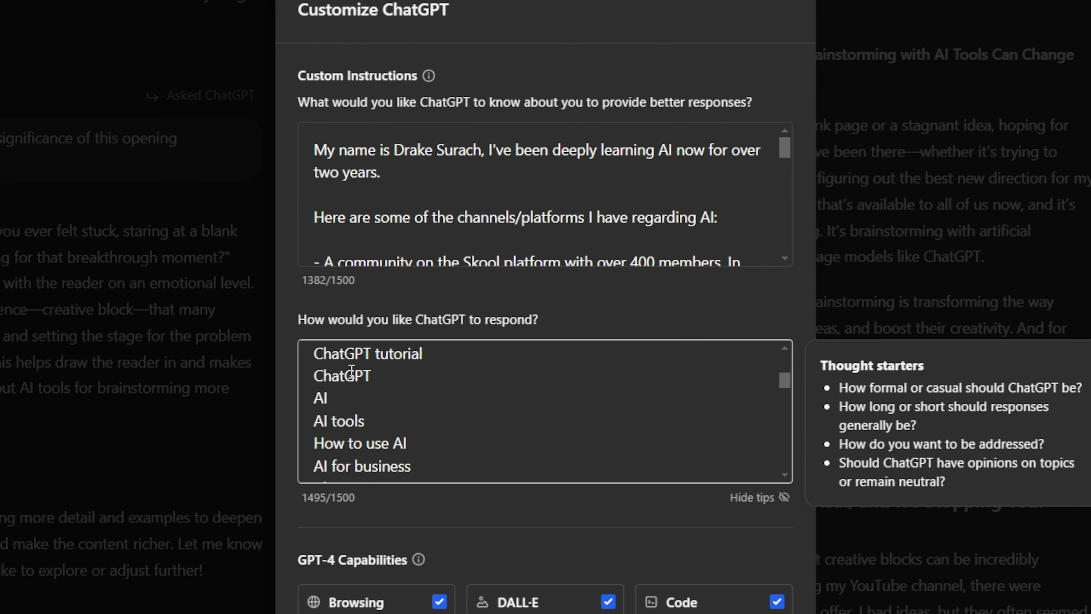
{"action": "left_click", "coordinate": [350, 374]}
{"action": "scroll", "coordinate": [339, 419], "scroll_direction": "down", "scroll_amount": 2}
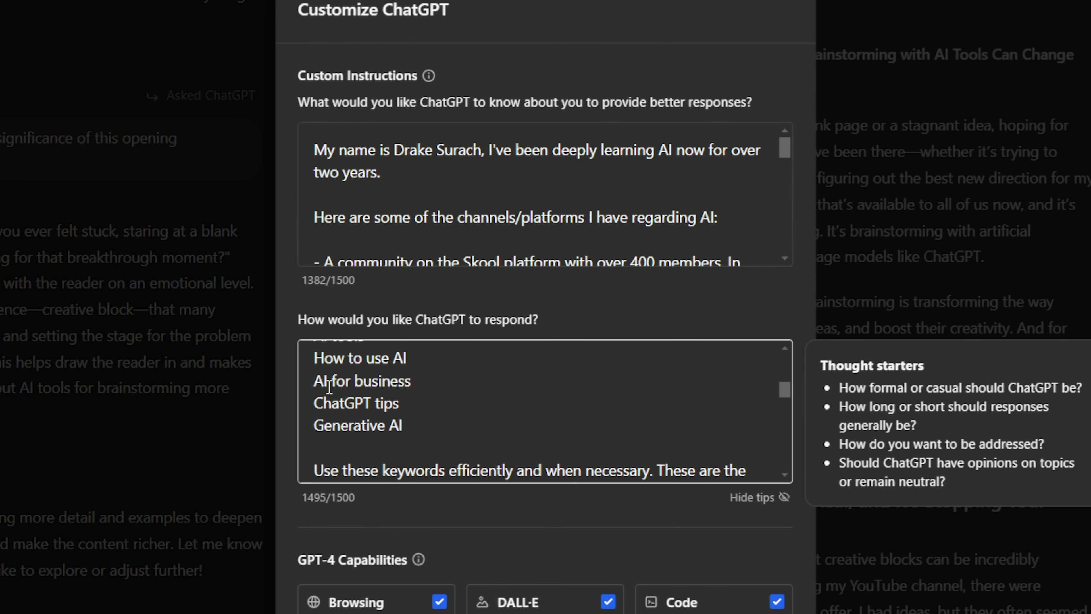
{"action": "mouse_move", "coordinate": [315, 404]}
{"action": "left_mouse_down"}
{"action": "mouse_move", "coordinate": [399, 404]}
{"action": "mouse_move", "coordinate": [315, 425]}
{"action": "left_mouse_up"}
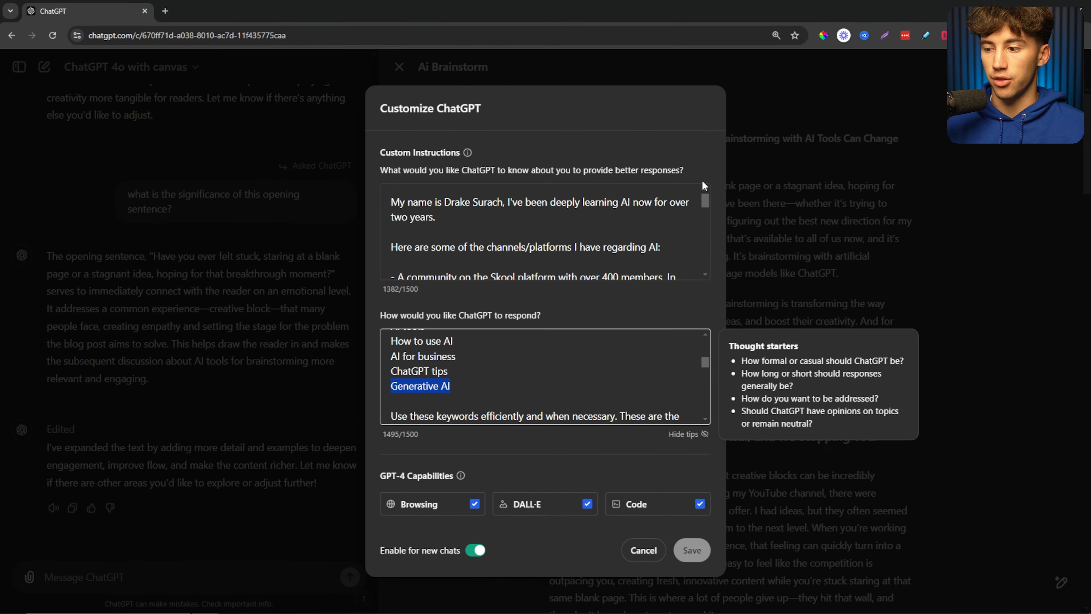
{"action": "left_click", "coordinate": [828, 175]}
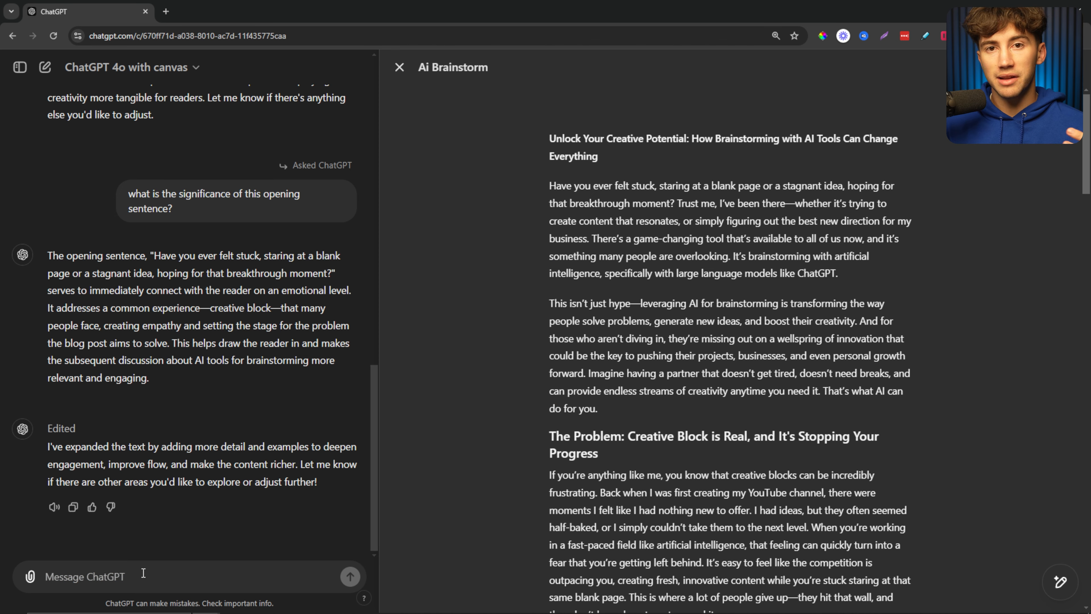
Ask ChatGPT in the chat: "Regarding my keywords, how many were used and how many times were those used?"
{"action": "type", "text": "Regarding my keyw"}
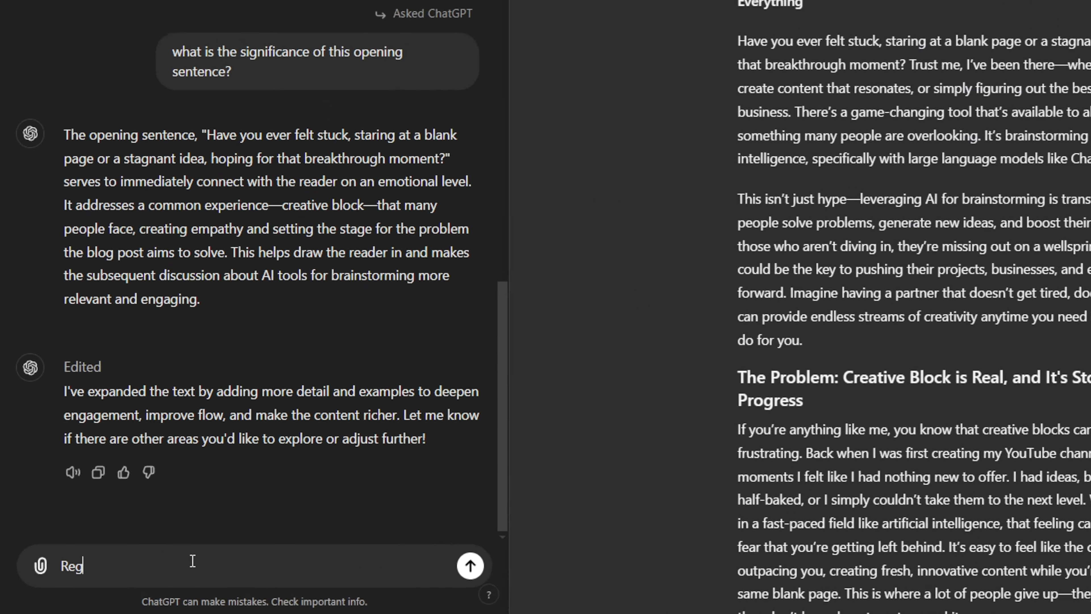
{"action": "type", "text": "ords, how "}
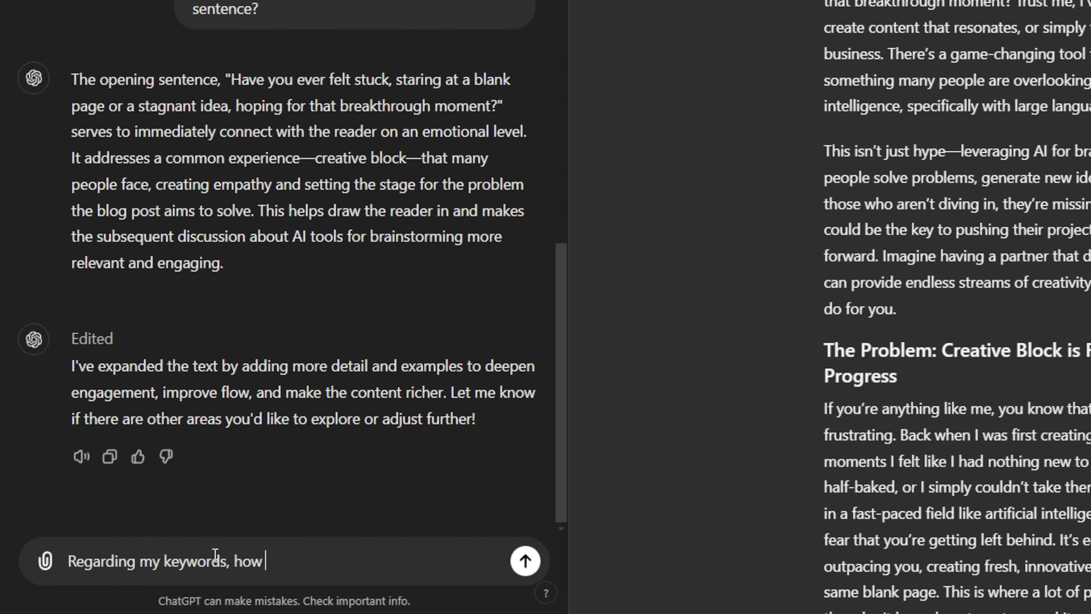
{"action": "type", "text": "many were used and how "}
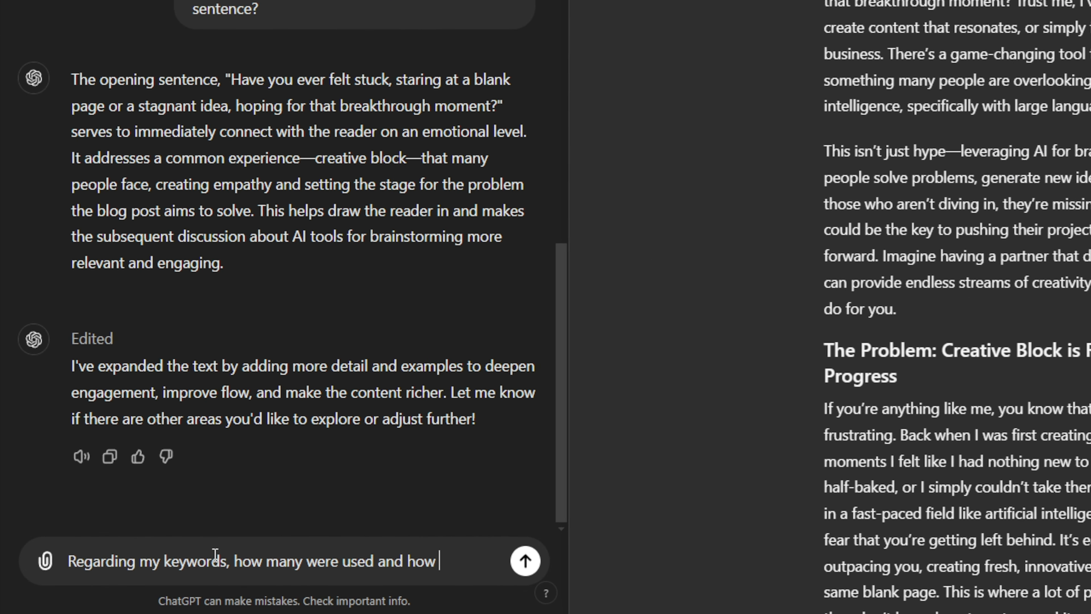
{"action": "type", "text": "many times were those"}
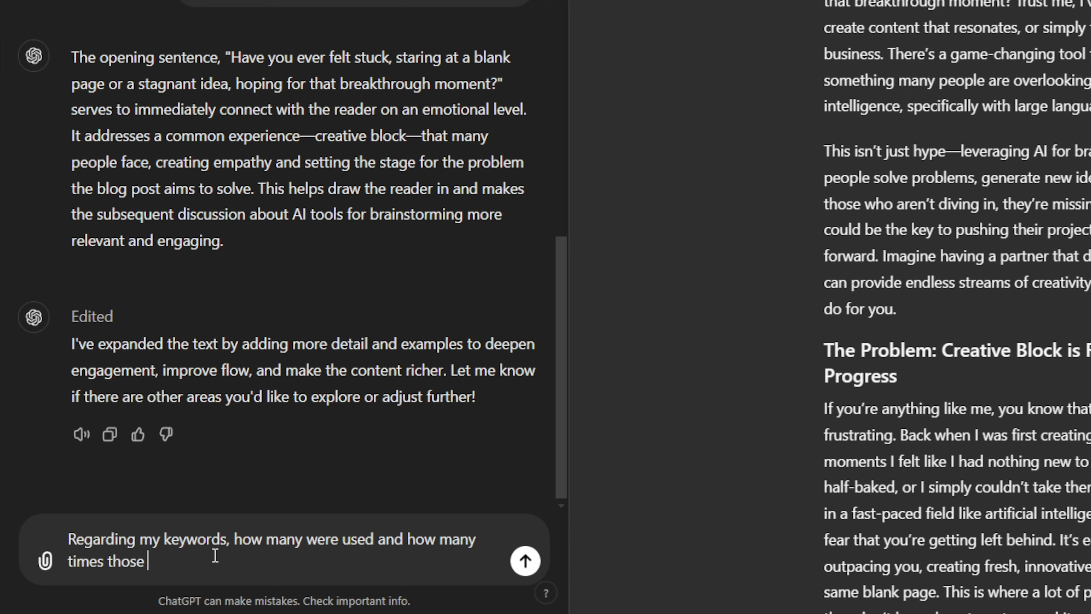
{"action": "key", "text": "BackSpace"}
{"action": "key", "text": "BackSpace"}
{"action": "key", "text": "BackSpace"}
{"action": "key", "text": "BackSpace"}
{"action": "key", "text": "BackSpace"}
{"action": "key", "text": "BackSpace"}
{"action": "type", "text": "were those used?"}
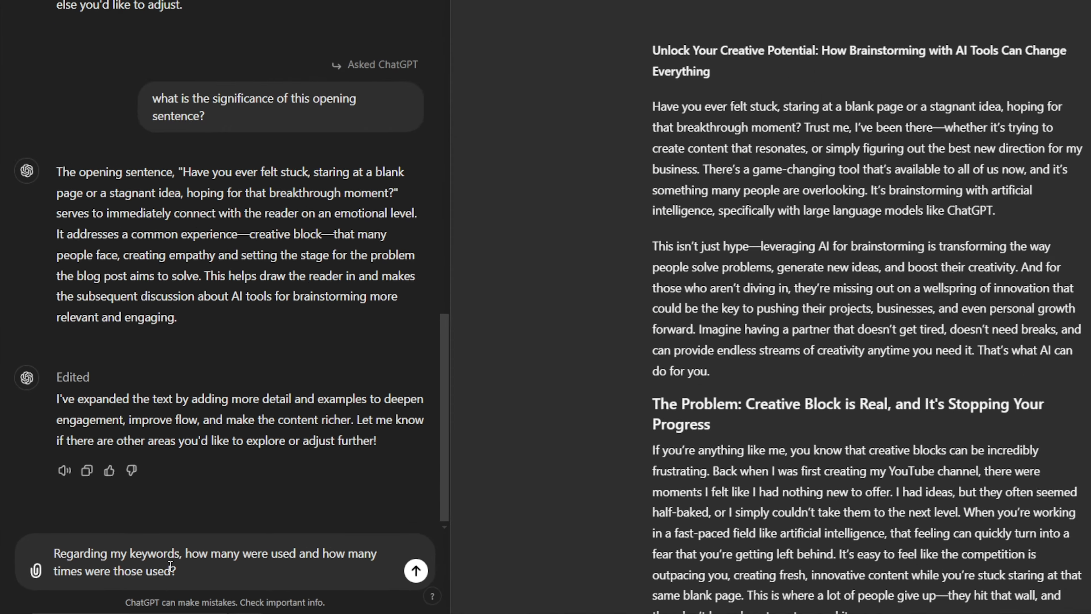
{"action": "key", "text": "Return"}
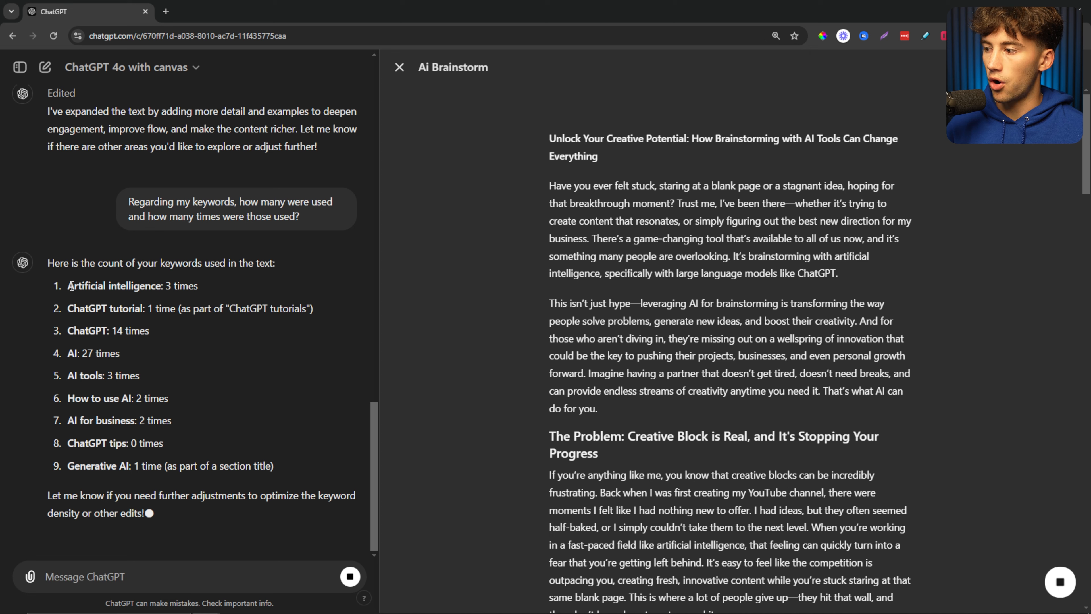
Examine the usage count ChatGPT lists for each target keyword in the blog post
{"action": "left_click_drag", "start_coordinate": [69, 286], "coordinate": [319, 467]}
{"action": "left_click", "coordinate": [287, 435]}
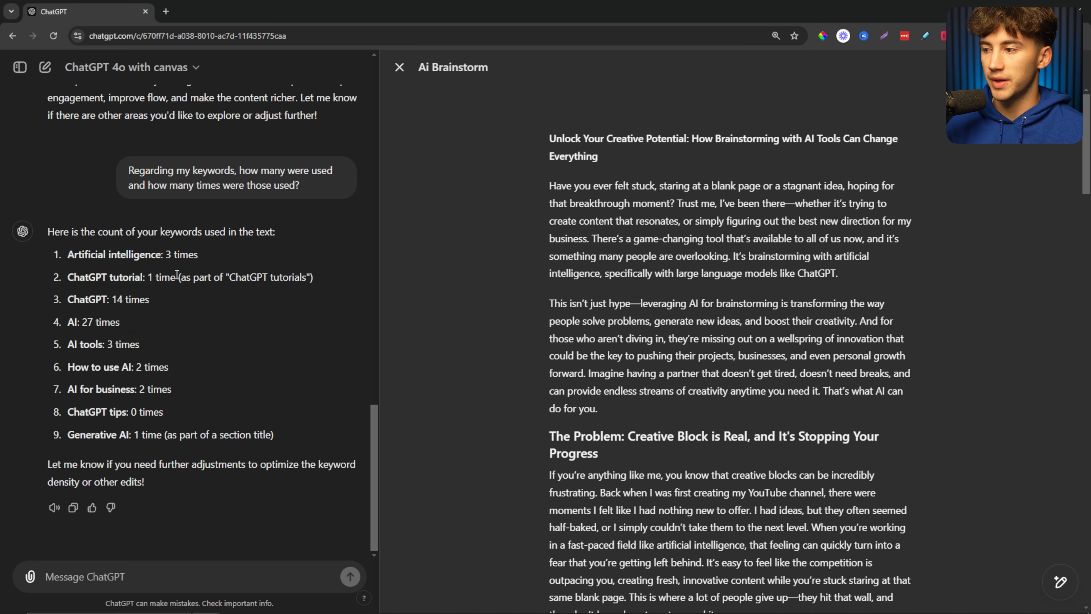
{"action": "left_click_drag", "start_coordinate": [170, 255], "coordinate": [216, 259]}
{"action": "left_click", "coordinate": [159, 277]}
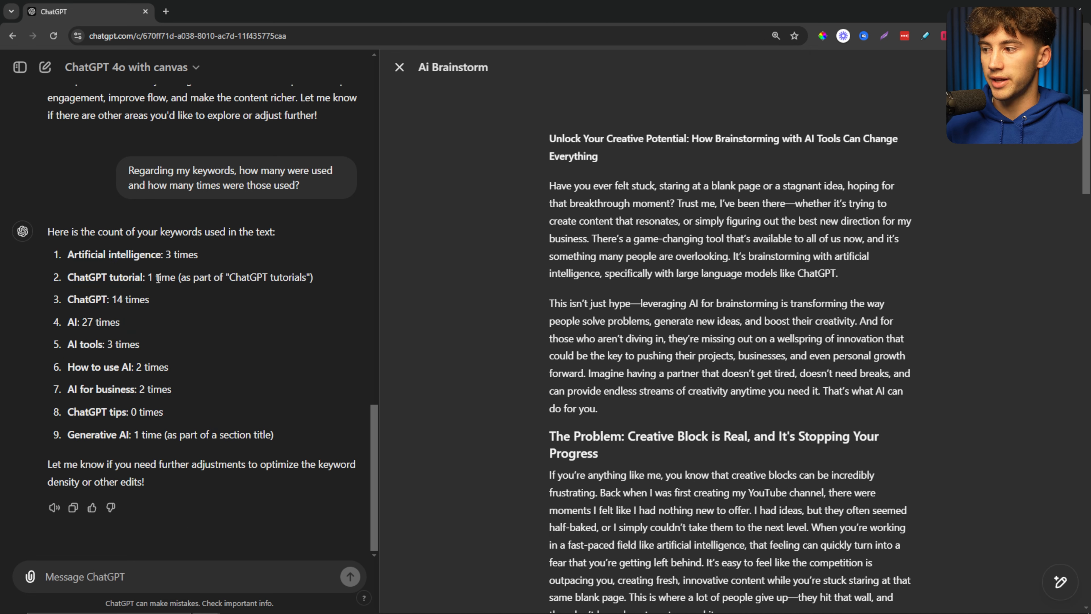
{"action": "double_click", "coordinate": [148, 277]}
{"action": "left_click_drag", "start_coordinate": [113, 299], "coordinate": [155, 300]}
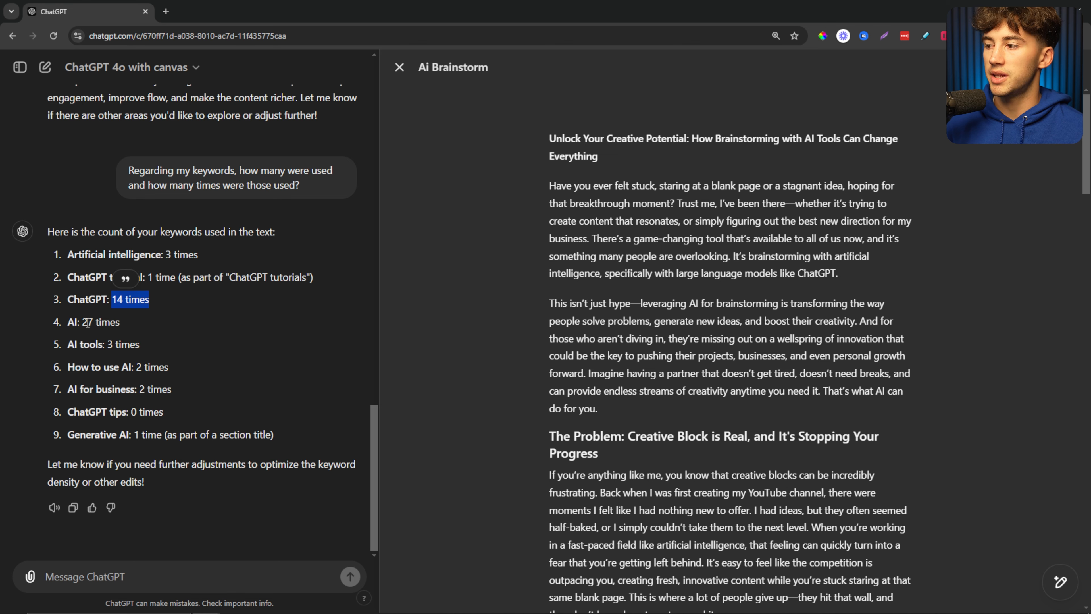
{"action": "left_click_drag", "start_coordinate": [81, 323], "coordinate": [144, 354]}
{"action": "left_click", "coordinate": [175, 344]}
{"action": "left_click", "coordinate": [180, 384]}
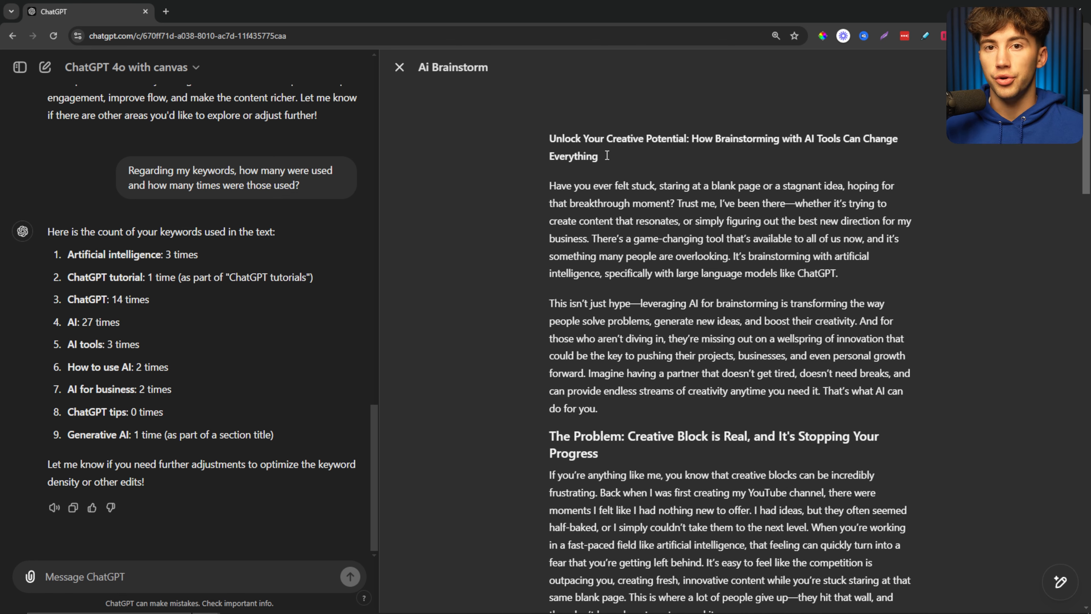
Ask ChatGPT on the selected blog title to "make this a heading 1" and check the reformatted title
{"action": "triple_click", "coordinate": [597, 154]}
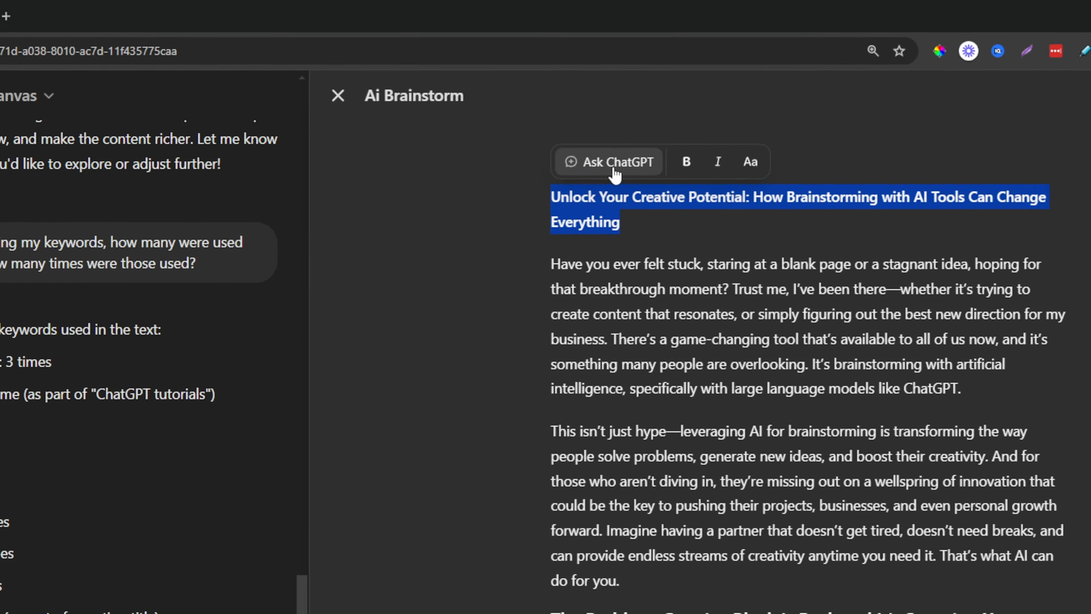
{"action": "left_click", "coordinate": [592, 114]}
{"action": "type", "text": "ma"}
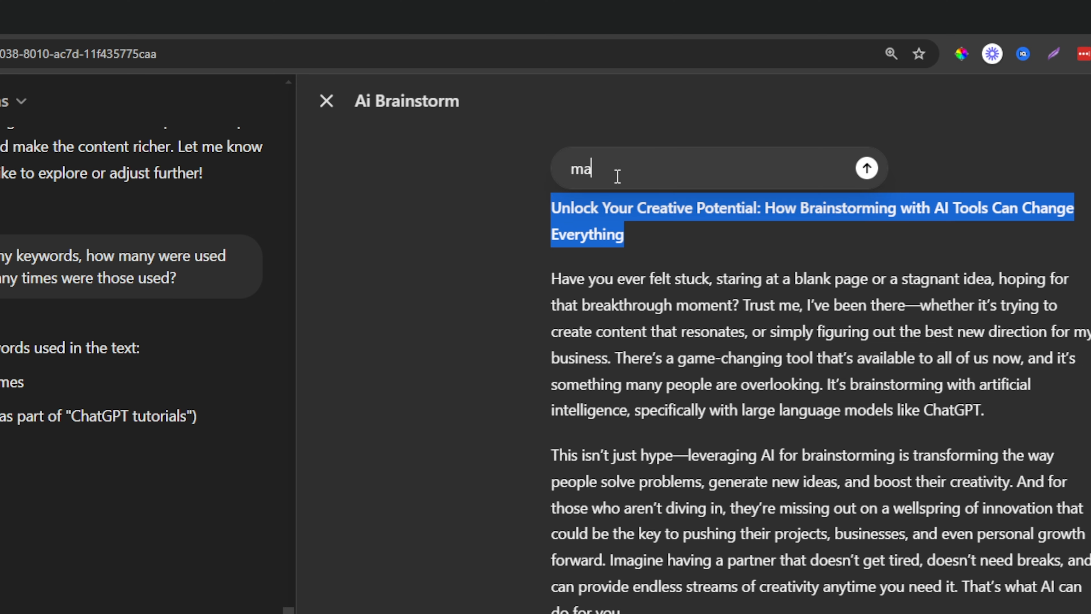
{"action": "type", "text": "ke this a heading 1"}
{"action": "key", "text": "Return"}
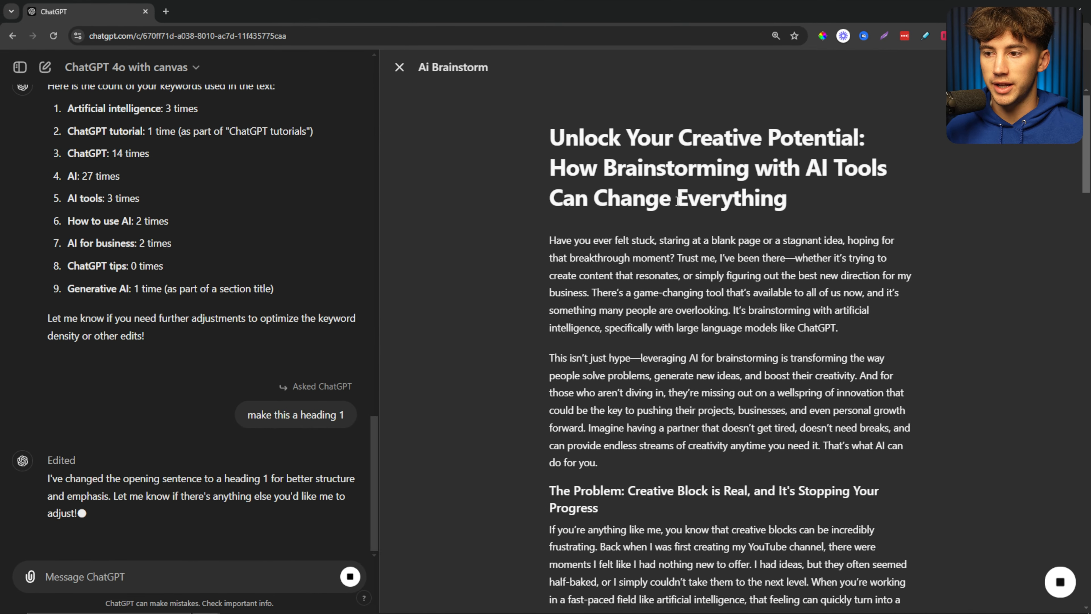
{"action": "scroll", "coordinate": [677, 200], "scroll_direction": "down", "scroll_amount": 5}
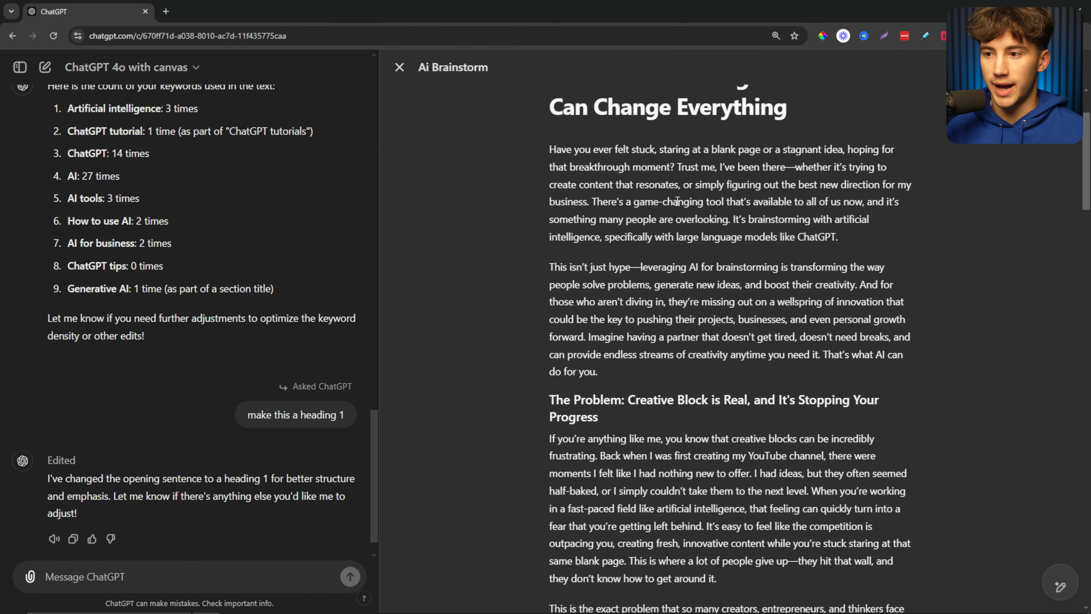
{"action": "scroll", "coordinate": [677, 200], "scroll_direction": "up", "scroll_amount": 5}
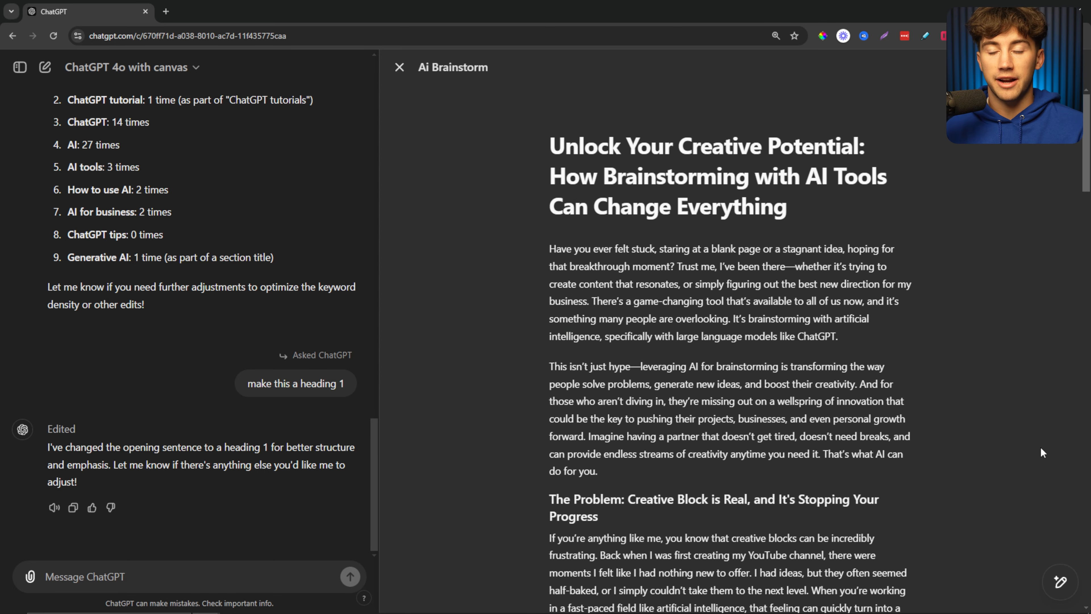
Try editing the canvas directly by adding "WRITE ANYTHING YOU WANT" at the end of the blog post's closing paragraph
{"action": "mouse_move", "coordinate": [1061, 582]}
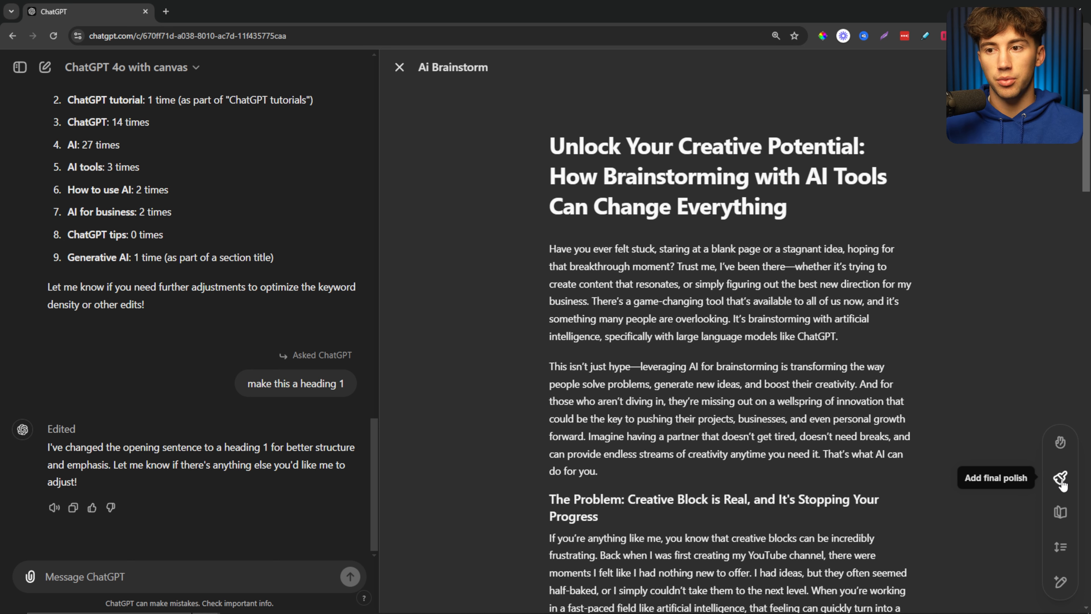
{"action": "scroll", "coordinate": [837, 417], "scroll_direction": "down", "scroll_amount": 20}
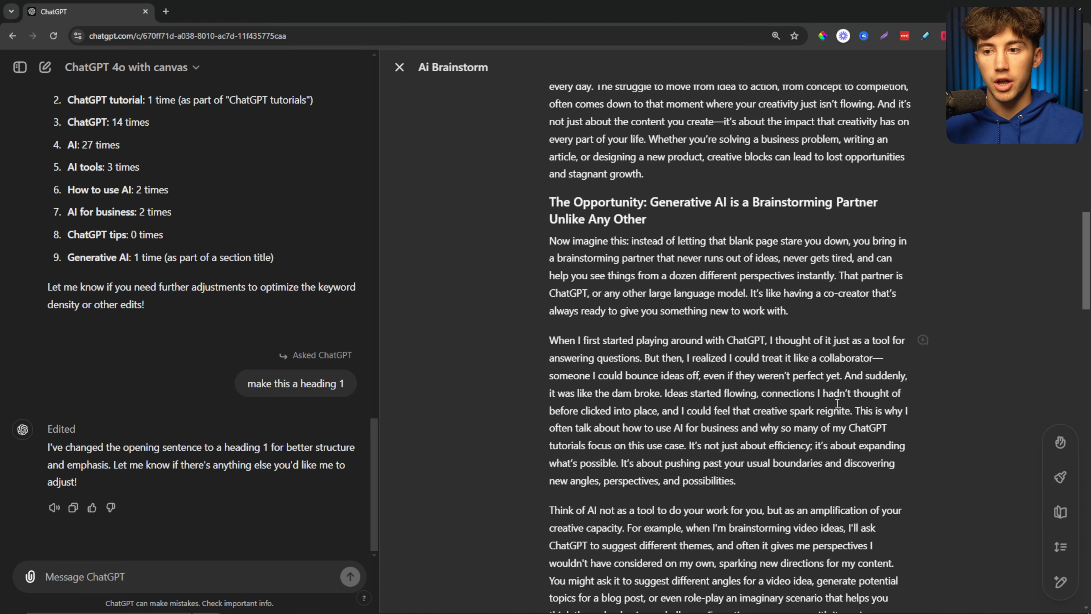
{"action": "scroll", "coordinate": [789, 428], "scroll_direction": "down", "scroll_amount": 3}
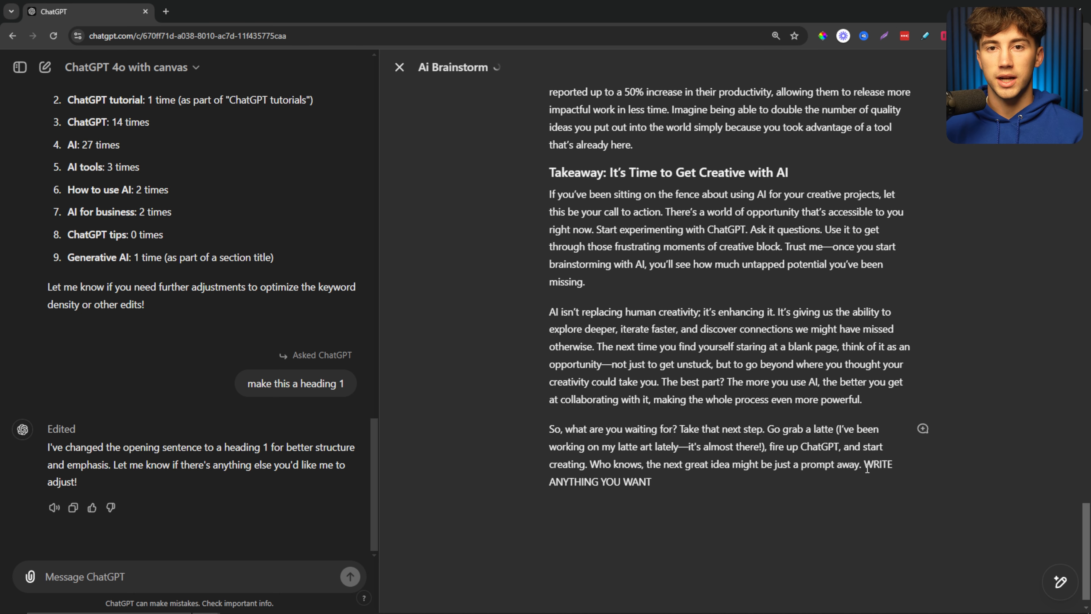
{"action": "left_click_drag", "start_coordinate": [681, 486], "coordinate": [865, 467]}
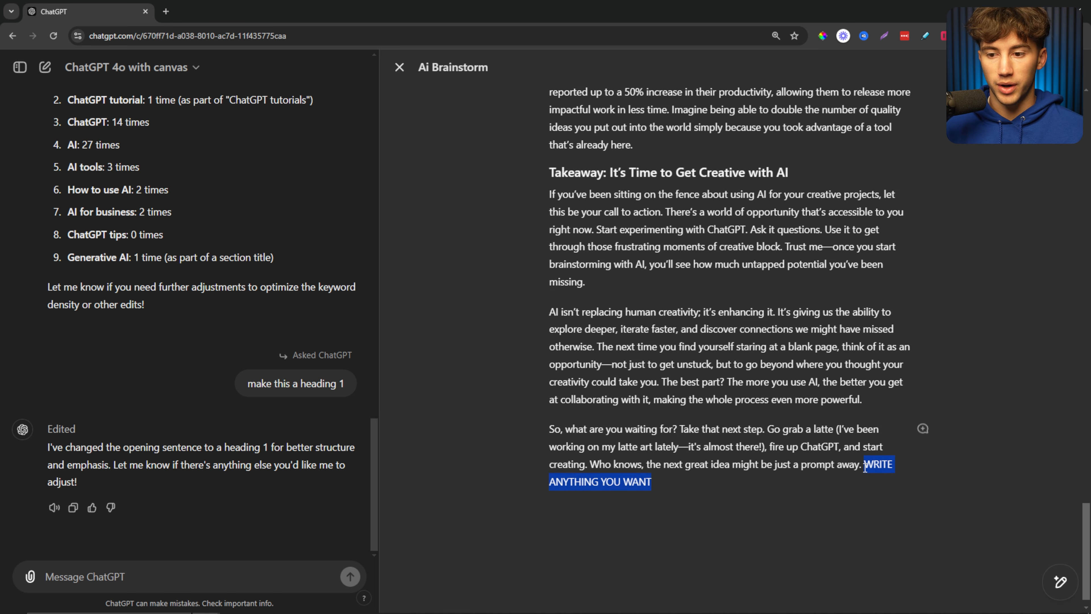
{"action": "scroll", "coordinate": [865, 466], "scroll_direction": "up", "scroll_amount": 20}
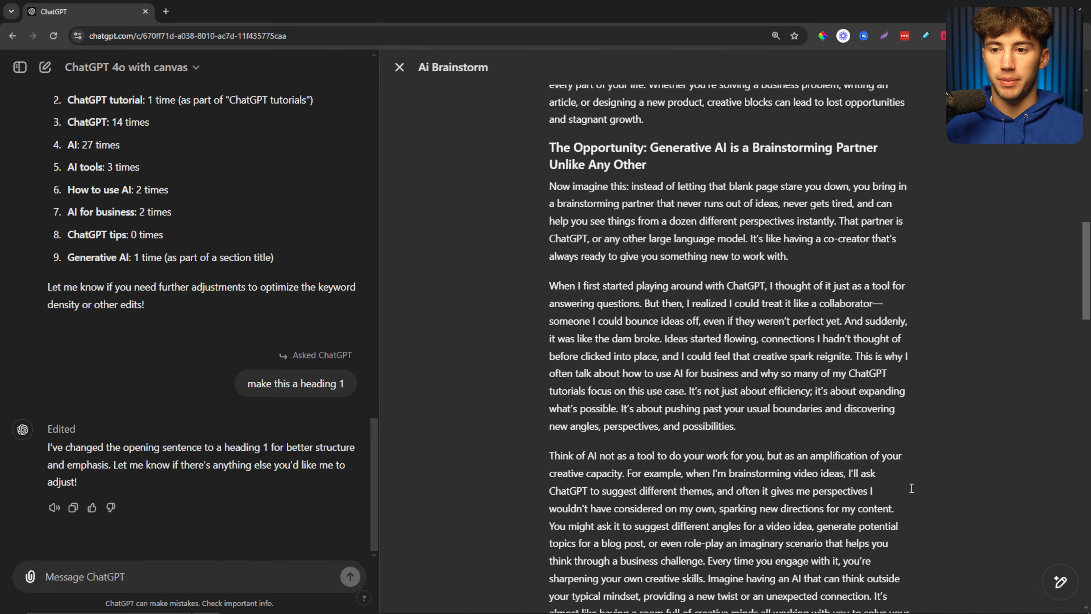
Apply the final polish edit to the whole blog post and read ChatGPT's summary of its changes
{"action": "scroll", "coordinate": [911, 488], "scroll_direction": "up", "scroll_amount": 5}
{"action": "mouse_move", "coordinate": [1060, 582]}
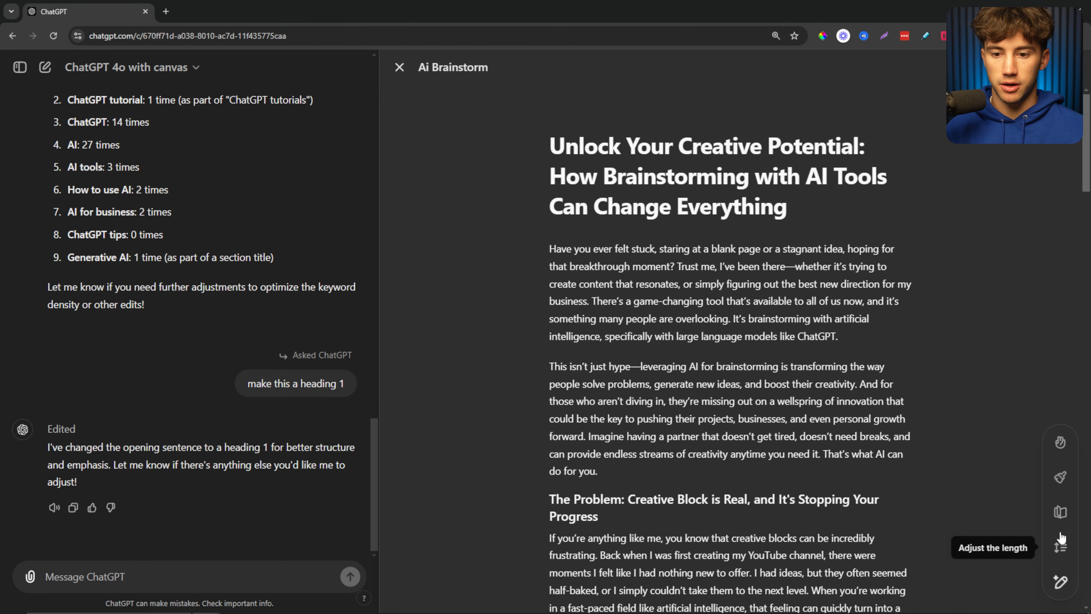
{"action": "left_click", "coordinate": [1060, 478]}
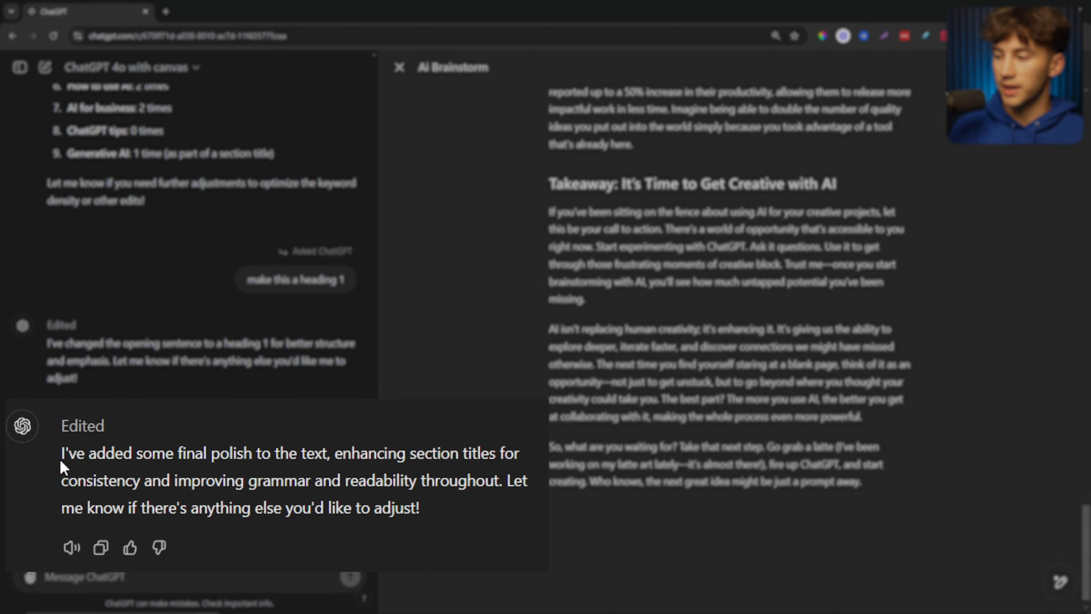
{"action": "left_click_drag", "start_coordinate": [62, 461], "coordinate": [467, 504]}
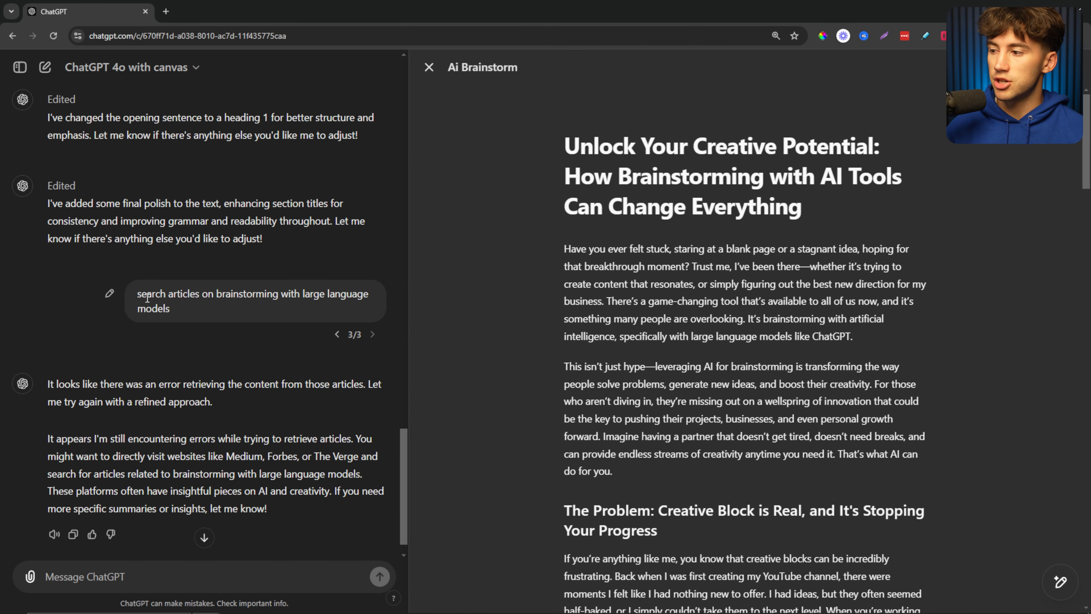
Try the /search web search command in the ChatGPT message box, following the wording of the earlier article search prompt
{"action": "left_click_drag", "start_coordinate": [138, 297], "coordinate": [358, 298]}
{"action": "left_click", "coordinate": [188, 316]}
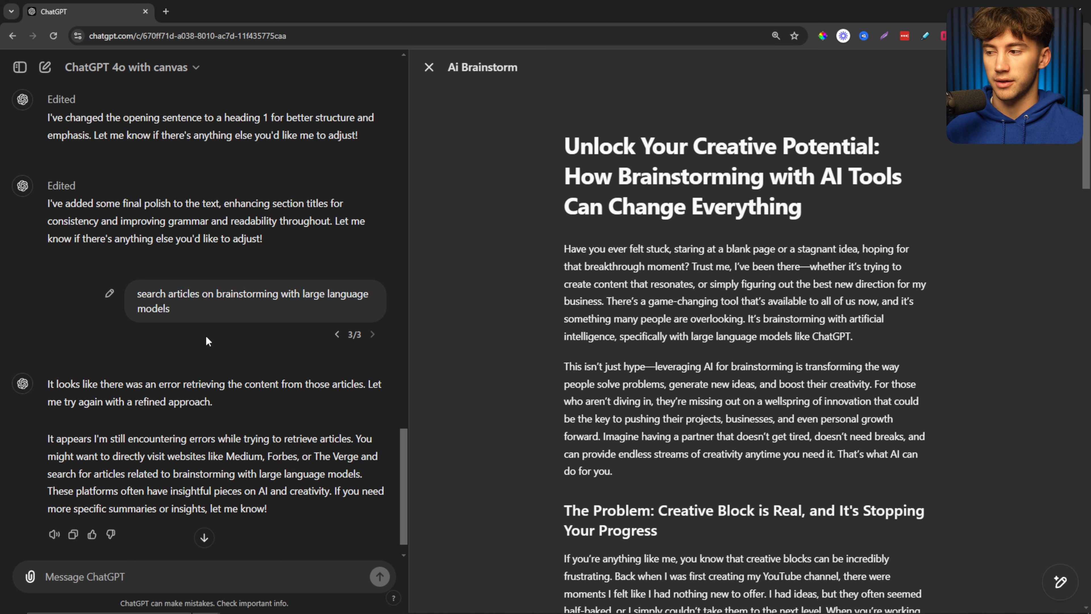
{"action": "type", "text": "/search"}
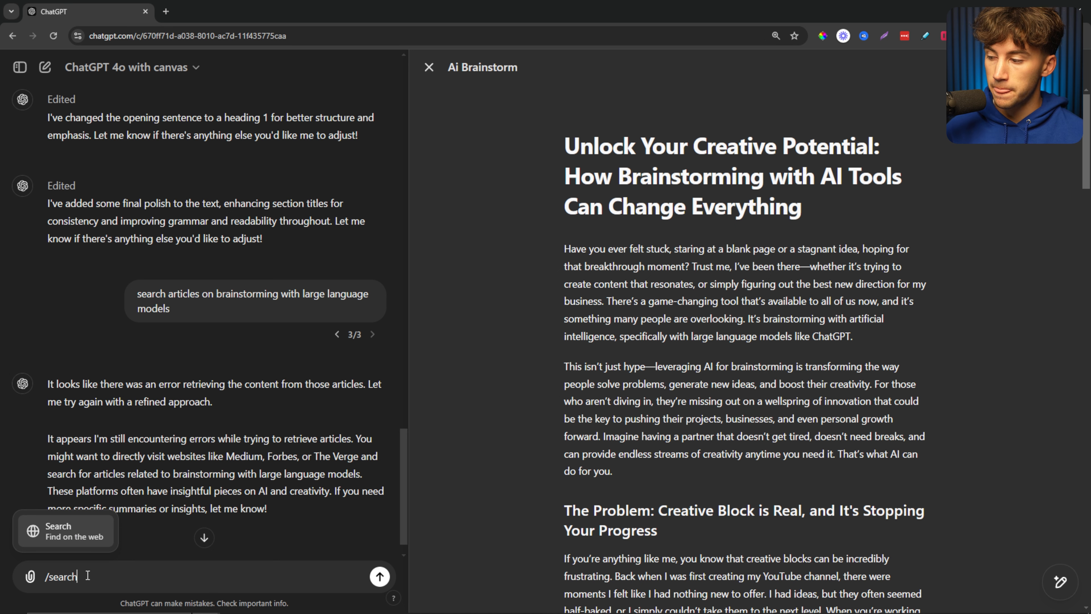
{"action": "key", "text": "Return"}
{"action": "key", "text": "BackSpace"}
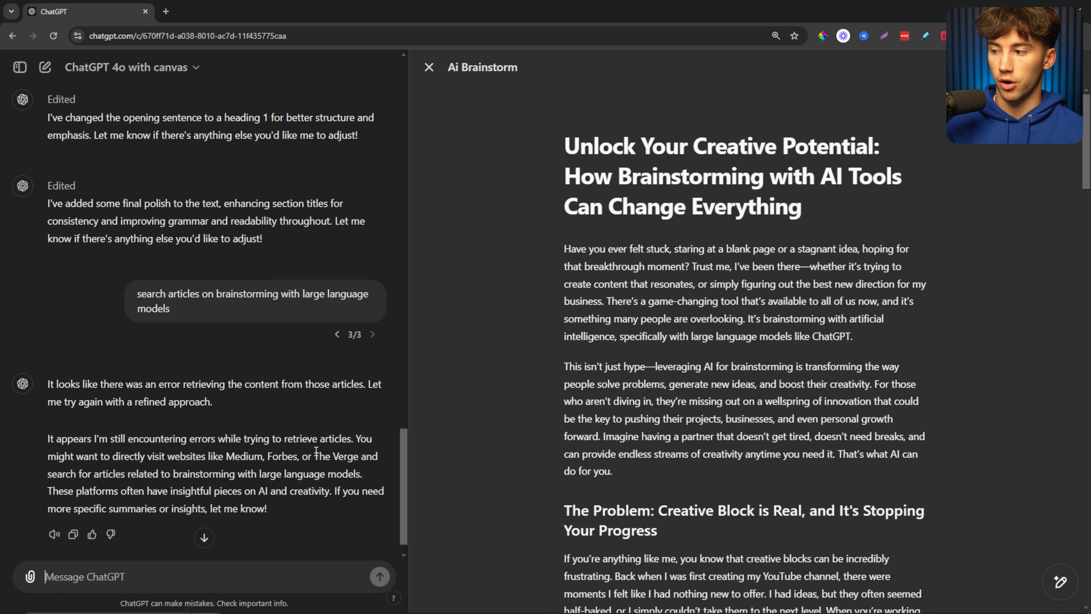
Compare the three versions of the article search prompt in the chat and ChatGPT's reply to each
{"action": "left_click", "coordinate": [337, 336]}
{"action": "scroll", "coordinate": [159, 398], "scroll_direction": "down", "scroll_amount": 3}
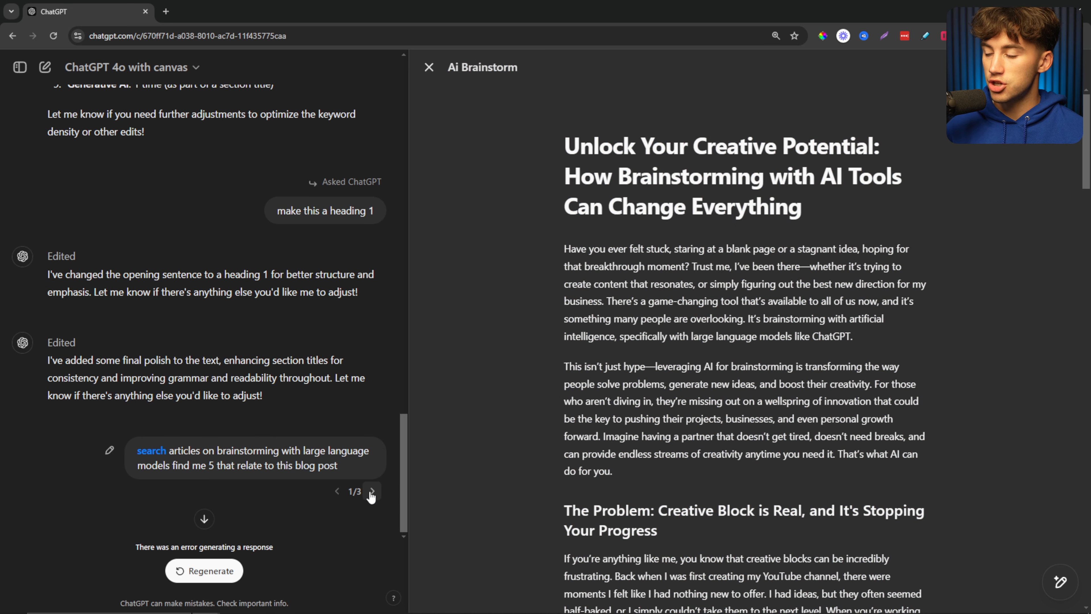
{"action": "left_click", "coordinate": [372, 494]}
{"action": "scroll", "coordinate": [373, 505], "scroll_direction": "down", "scroll_amount": 8}
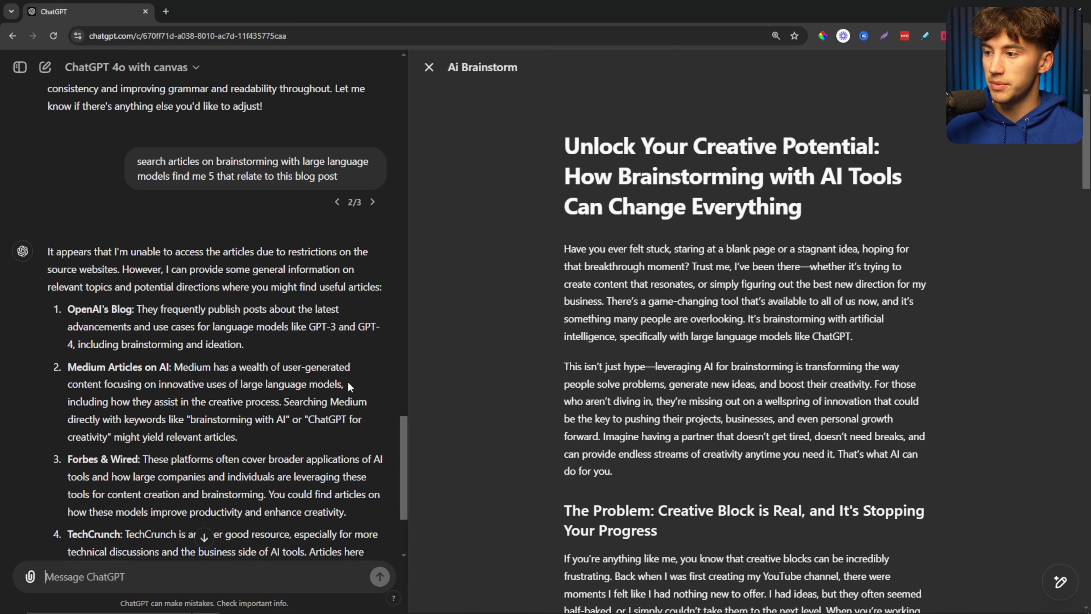
{"action": "scroll", "coordinate": [360, 313], "scroll_direction": "up", "scroll_amount": 3}
{"action": "left_click", "coordinate": [372, 220]}
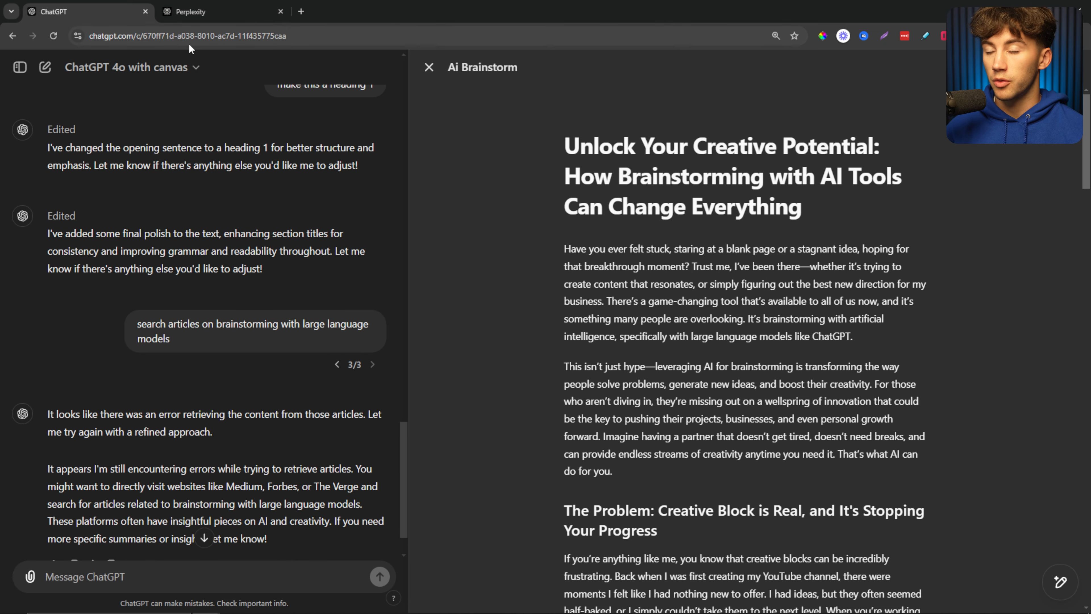
Copy "search articles on brainstorming with large language models" from the ChatGPT chat and run it as a search in Perplexity
{"action": "left_click", "coordinate": [205, 14]}
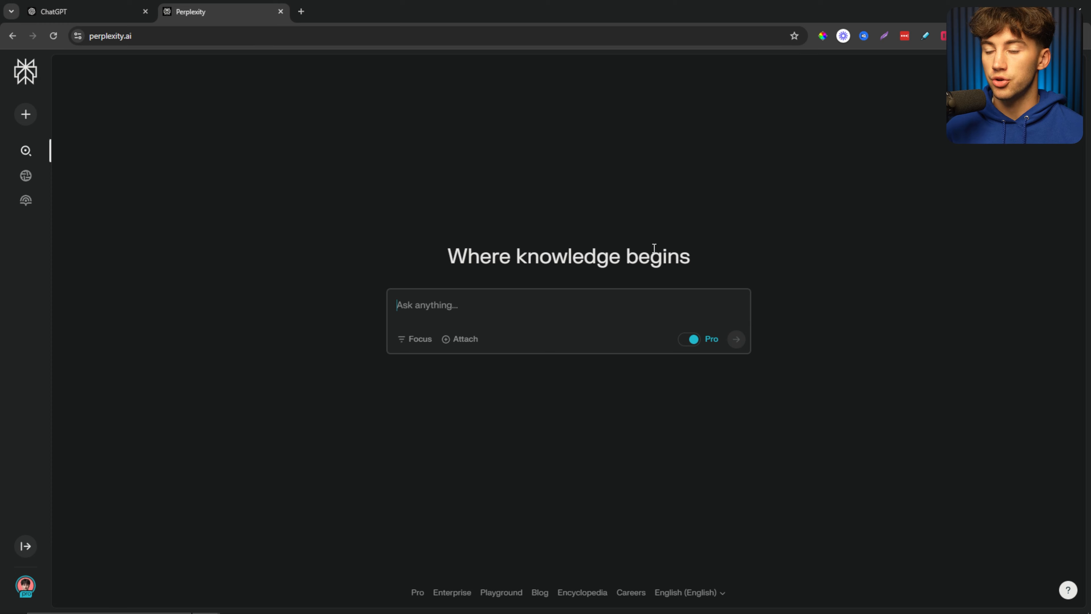
{"action": "left_click", "coordinate": [498, 308]}
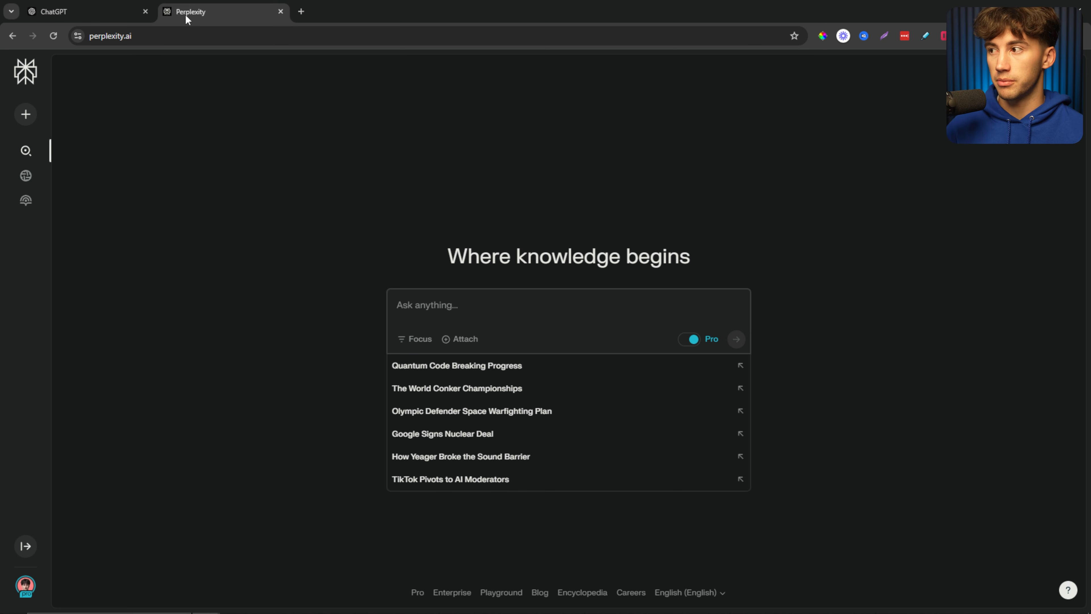
{"action": "left_click", "coordinate": [123, 9]}
{"action": "left_click_drag", "start_coordinate": [174, 342], "coordinate": [135, 326]}
{"action": "key", "text": "ctrl+c"}
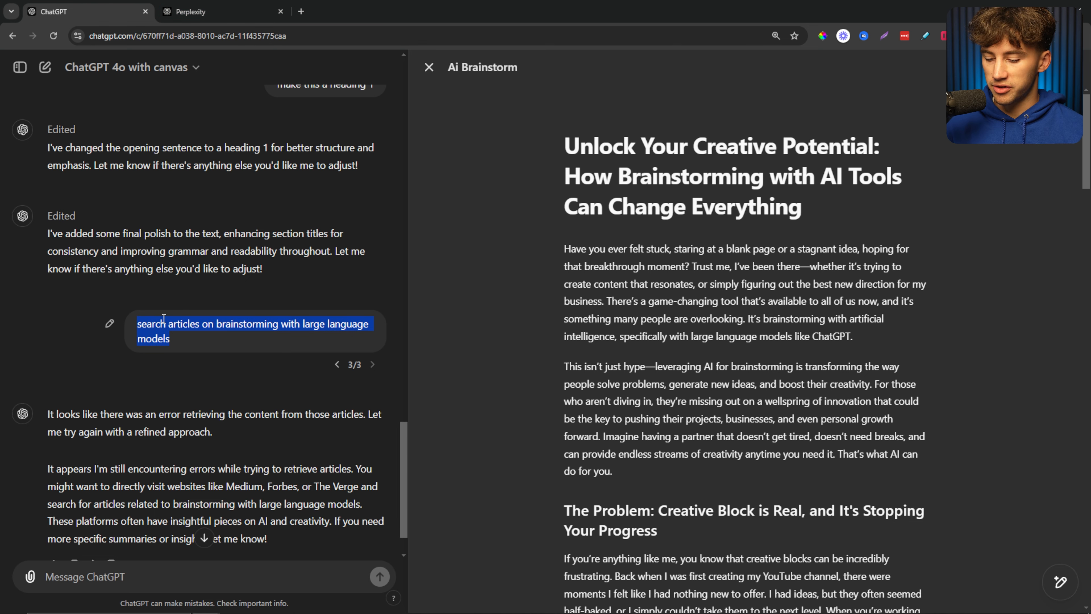
{"action": "left_click", "coordinate": [215, 12]}
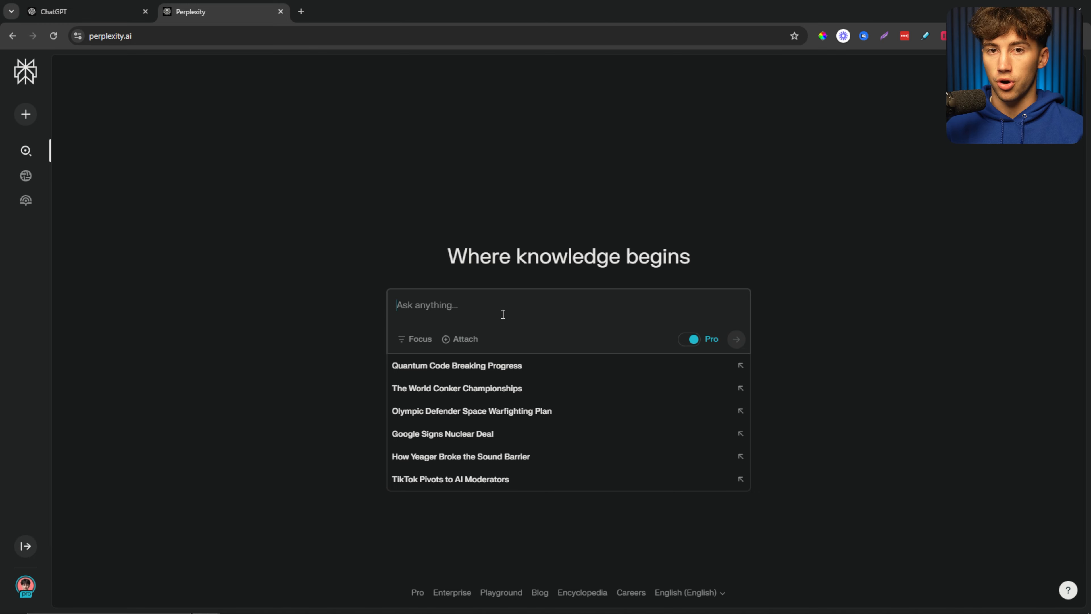
{"action": "key", "text": "ctrl+v"}
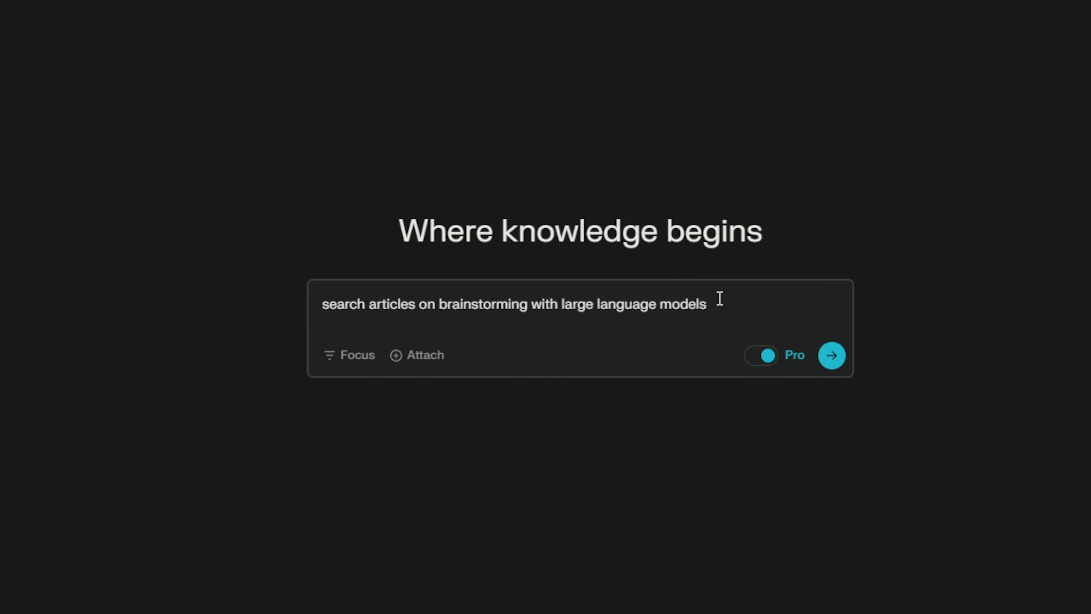
{"action": "left_click", "coordinate": [831, 355]}
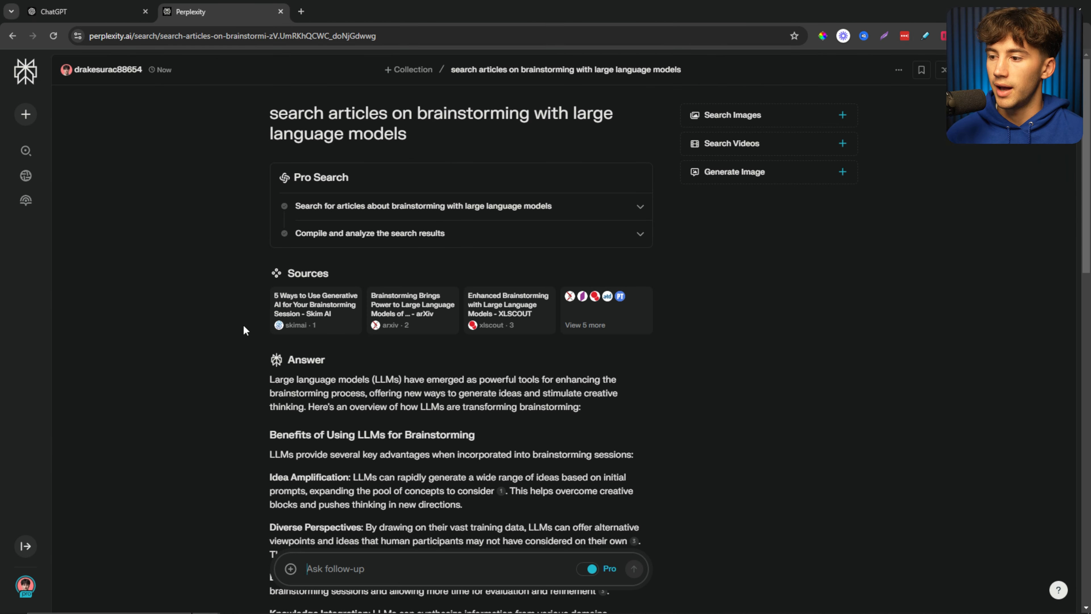
Review Perplexity's answer, open the Skim AI article "5 Ways to Use Generative AI for Your Brainstorming Session" from its sources, and copy the article's URL
{"action": "scroll", "coordinate": [310, 371], "scroll_direction": "down", "scroll_amount": 3}
{"action": "left_click_drag", "start_coordinate": [267, 207], "coordinate": [536, 488]}
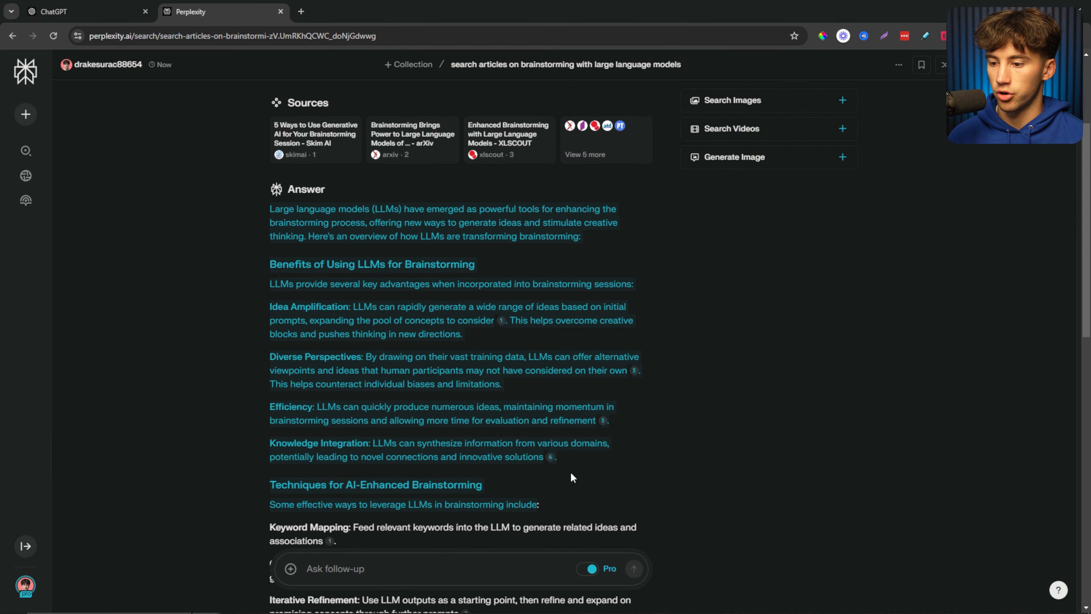
{"action": "scroll", "coordinate": [573, 477], "scroll_direction": "up", "scroll_amount": 3}
{"action": "left_click", "coordinate": [532, 398]}
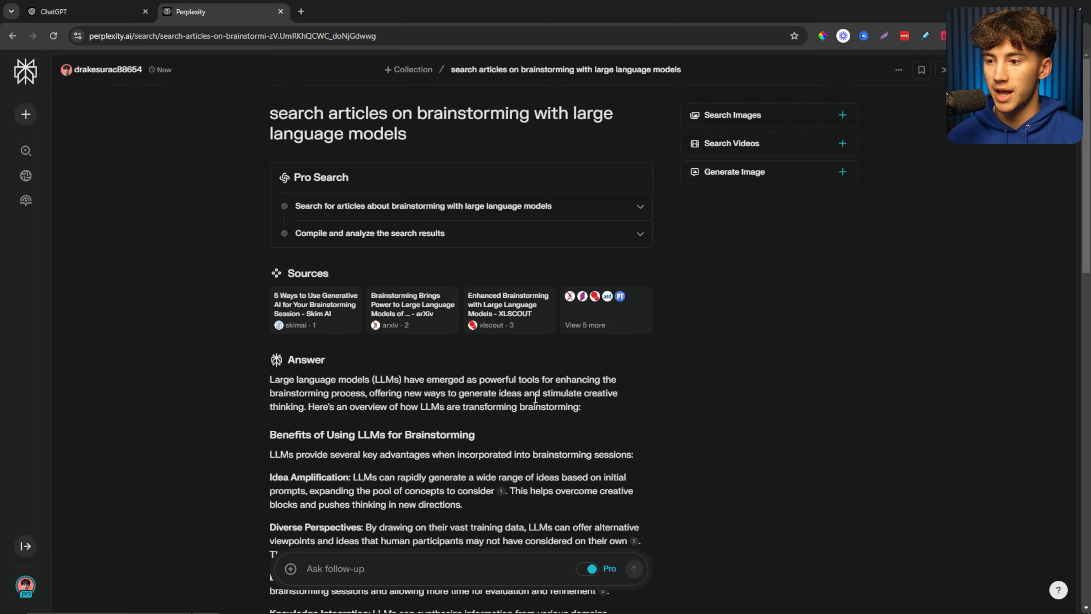
{"action": "left_click", "coordinate": [600, 325]}
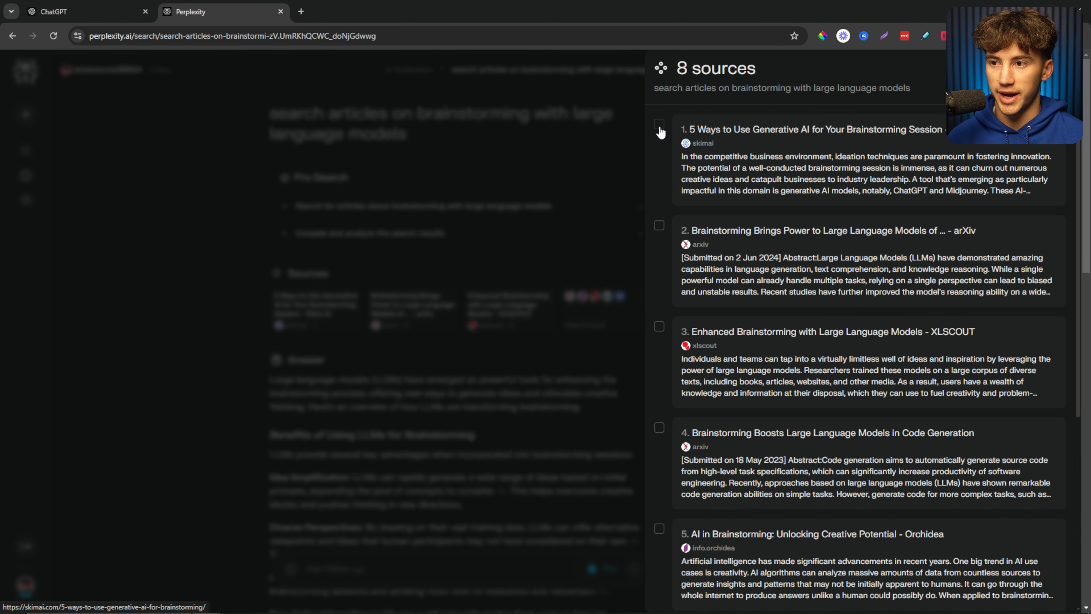
{"action": "left_click", "coordinate": [789, 161]}
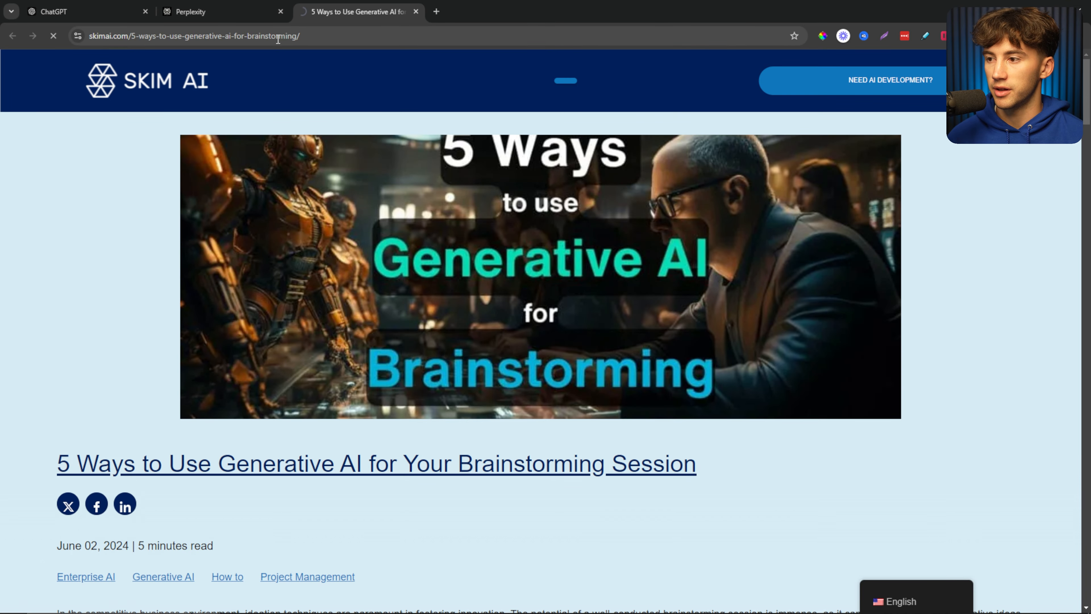
{"action": "left_click", "coordinate": [278, 38]}
{"action": "key", "text": "ctrl+c"}
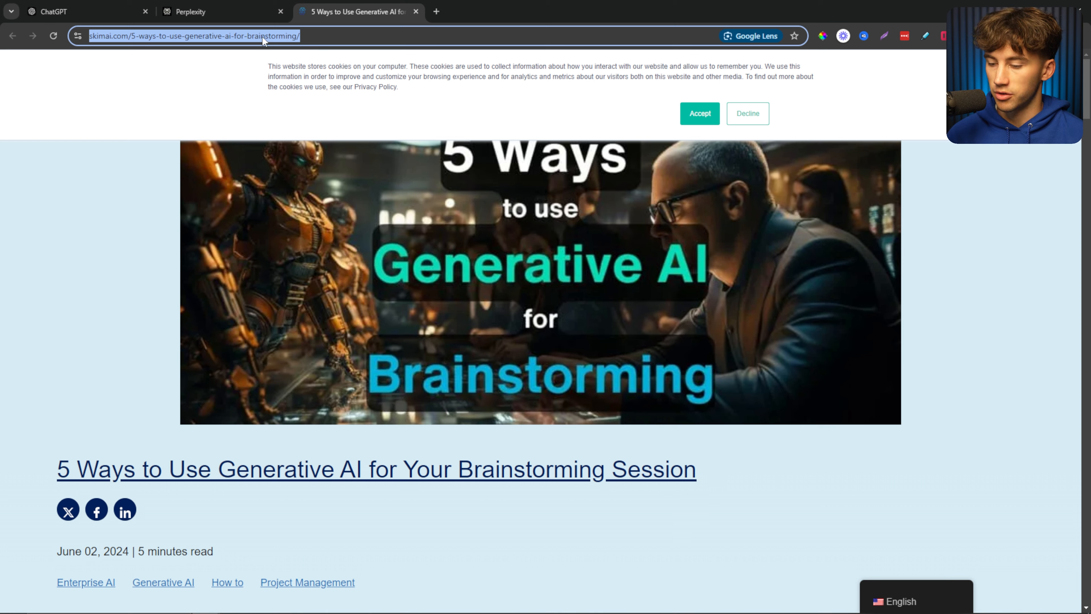
Ask ChatGPT to "Use information from this article to cite and back some of my work:" followed by the copied skimai.com article URL
{"action": "left_click", "coordinate": [86, 12]}
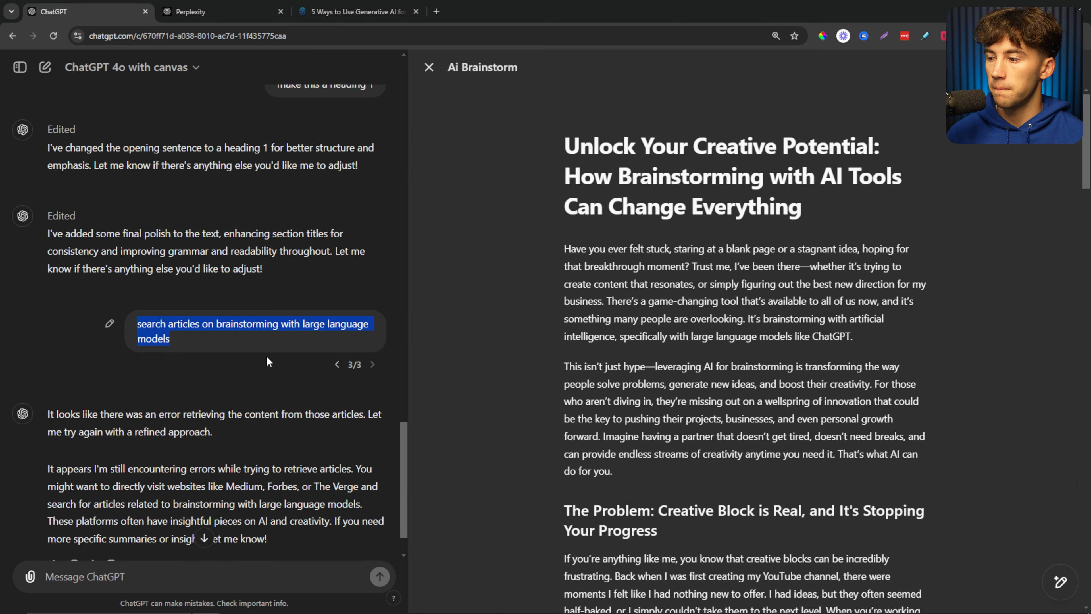
{"action": "scroll", "coordinate": [220, 387], "scroll_direction": "down", "scroll_amount": 1}
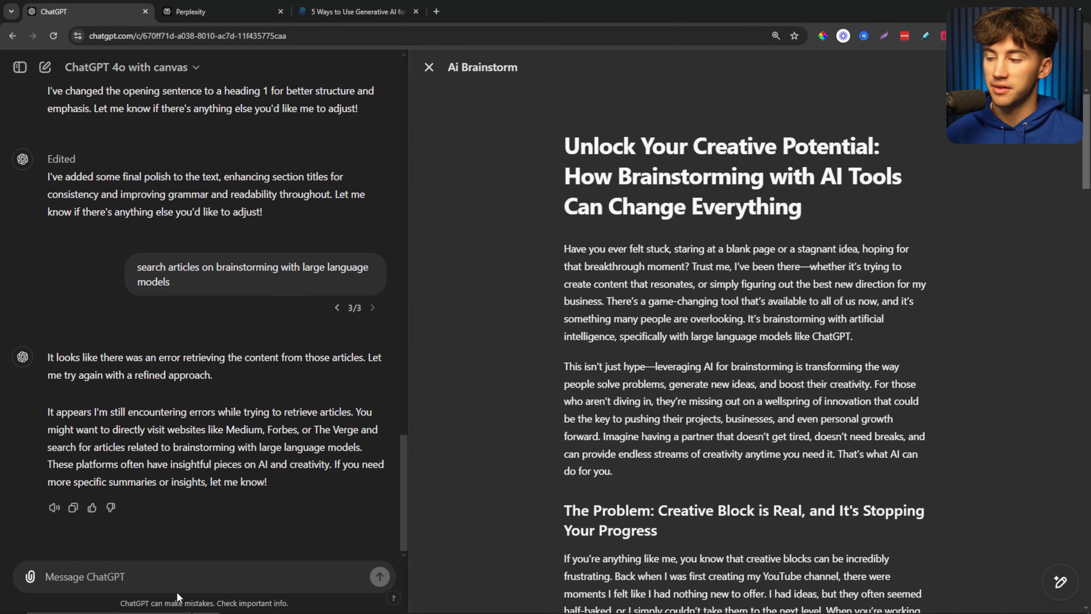
{"action": "type", "text": "Use information from this article to cite and back"}
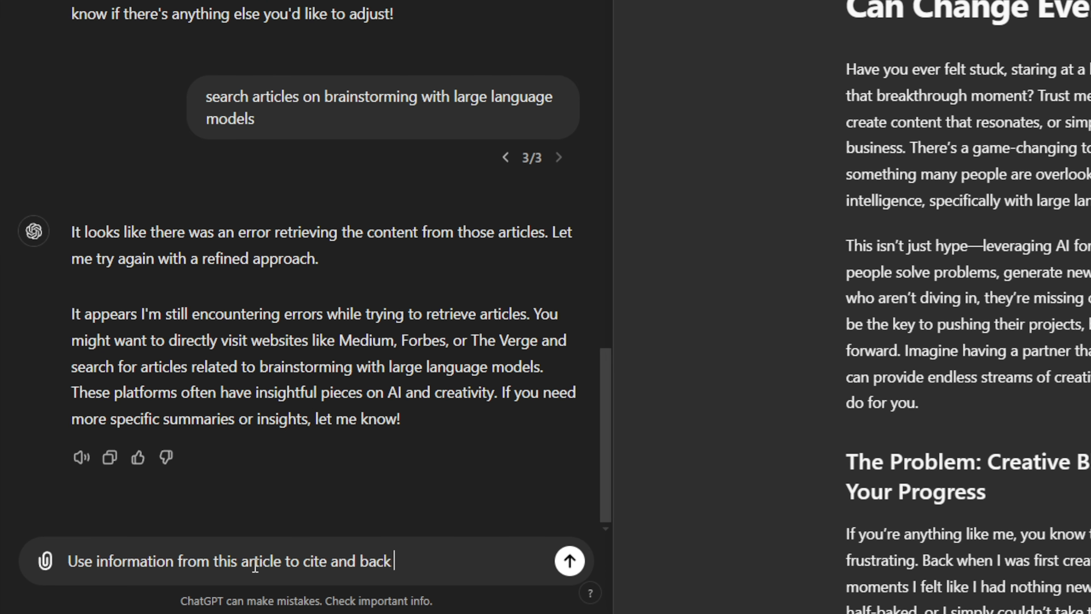
{"action": "type", "text": "some of my work"}
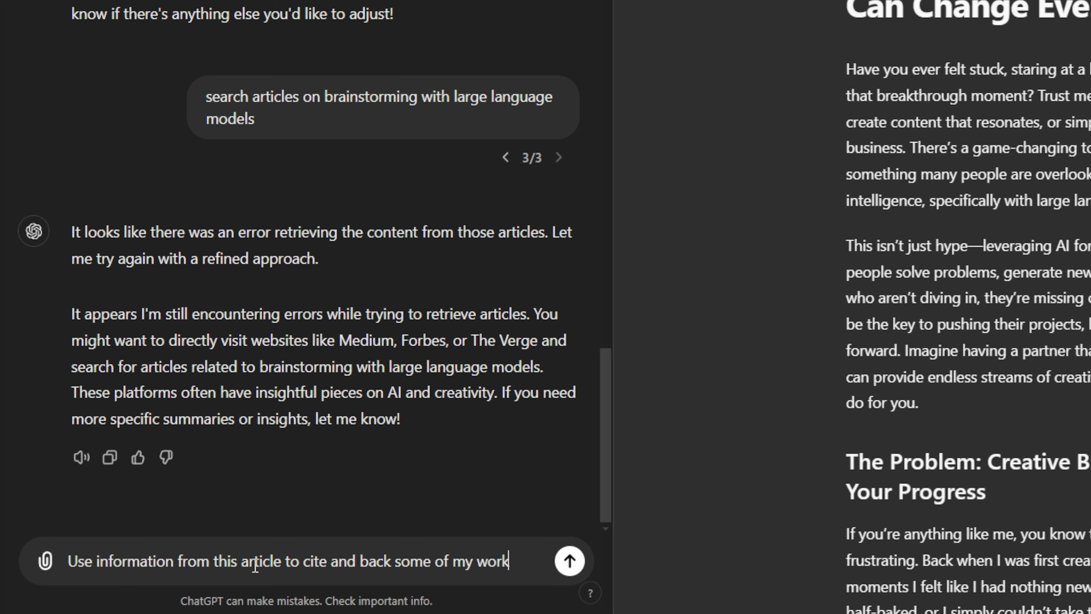
{"action": "type", "text": ":"}
{"action": "key", "text": "shift+Return"}
{"action": "key", "text": "shift+Return"}
{"action": "key", "text": "ctrl+v"}
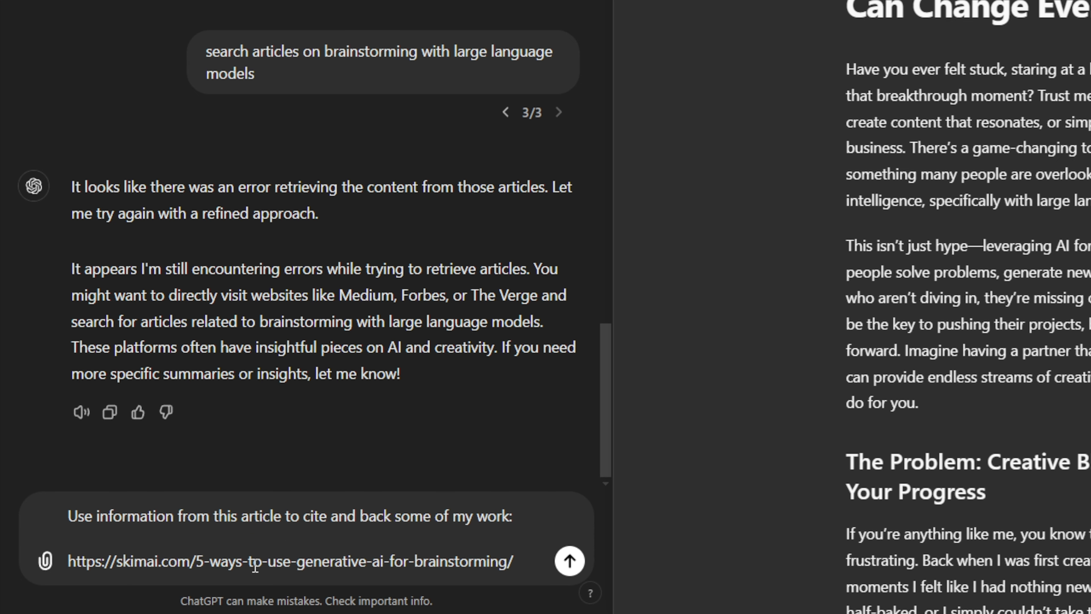
{"action": "key", "text": "Return"}
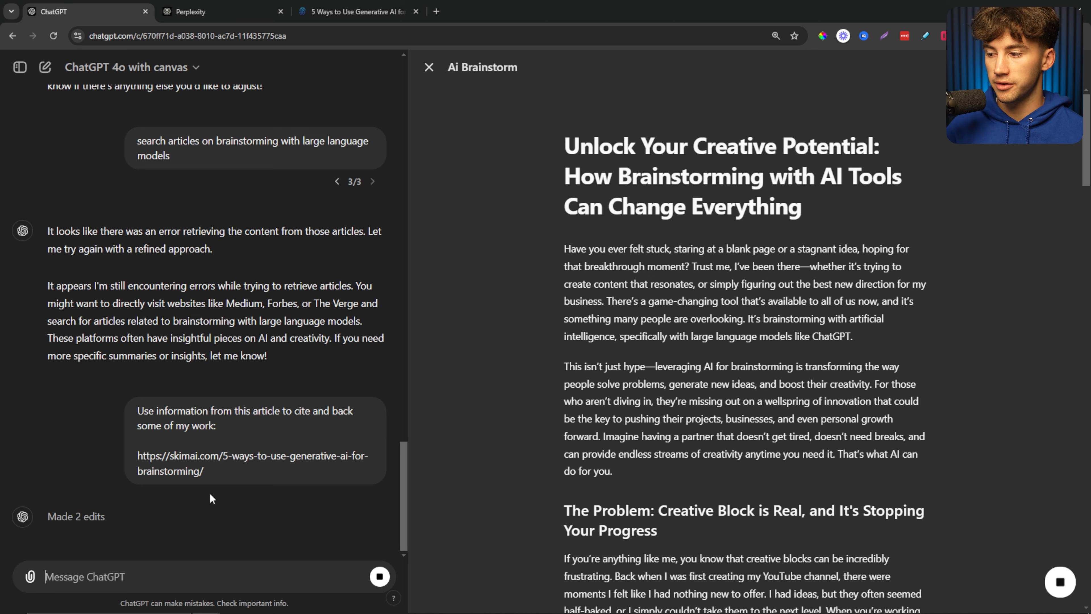
Read ChatGPT's reply about the added references and send the request "Bold where you made the references in my blog post"
{"action": "left_click_drag", "start_coordinate": [202, 470], "coordinate": [125, 446]}
{"action": "left_click", "coordinate": [147, 455]}
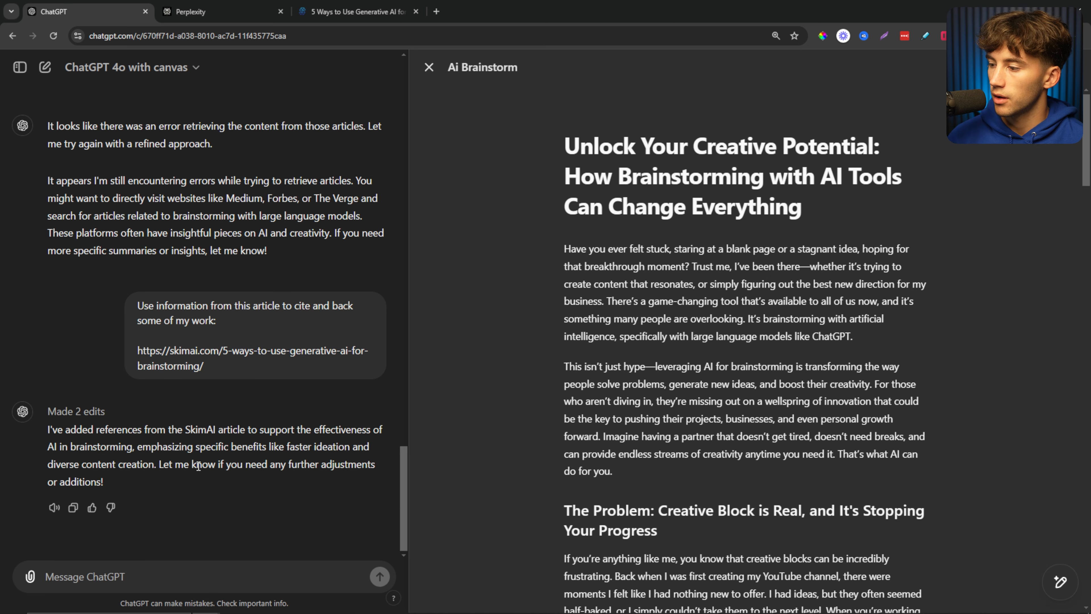
{"action": "left_click_drag", "start_coordinate": [50, 429], "coordinate": [372, 431]}
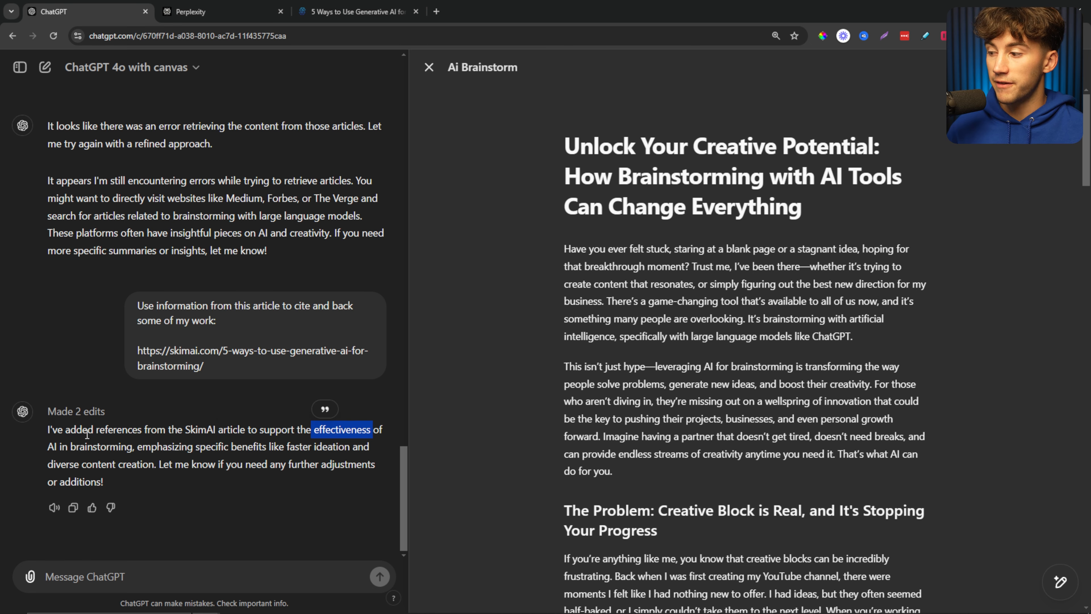
{"action": "left_click_drag", "start_coordinate": [55, 446], "coordinate": [111, 449]}
{"action": "left_click", "coordinate": [184, 452]}
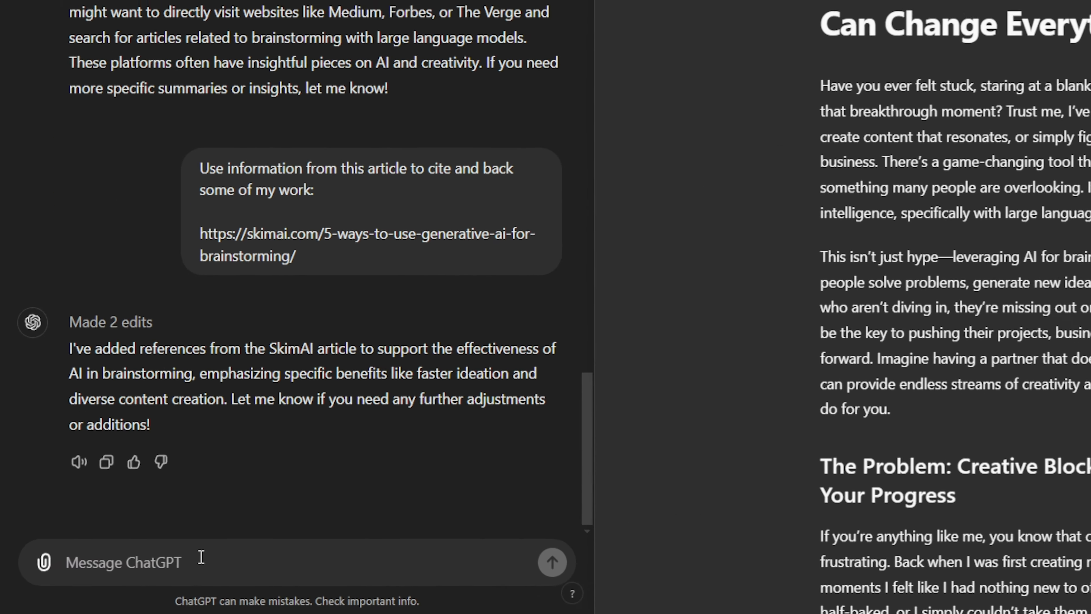
{"action": "left_click", "coordinate": [138, 575]}
{"action": "type", "text": "Bold where you made the references in my b"}
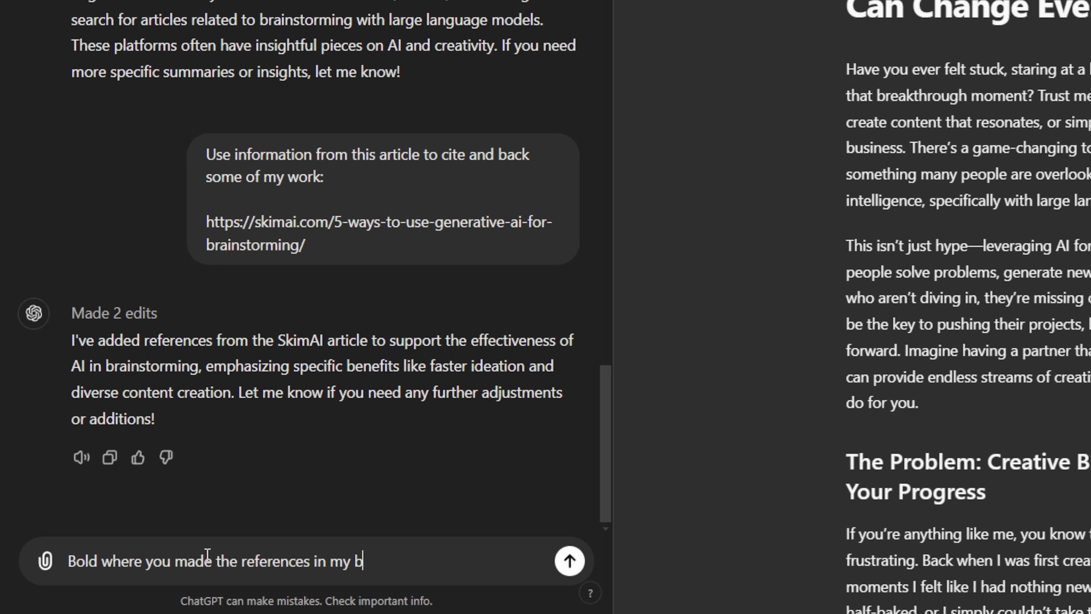
{"action": "type", "text": "log post"}
{"action": "key", "text": "Return"}
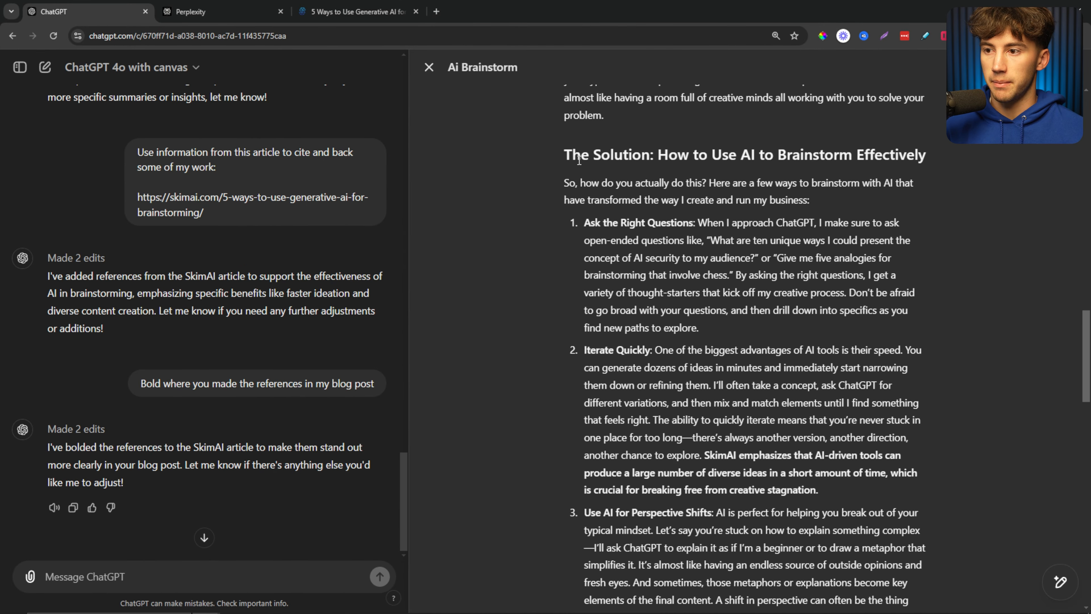
Review the bolded SkimAI reference in the "Iterate Quickly" item of the post, and skim the source article's sections
{"action": "left_click_drag", "start_coordinate": [579, 160], "coordinate": [709, 157]}
{"action": "scroll", "coordinate": [735, 305], "scroll_direction": "down", "scroll_amount": 4}
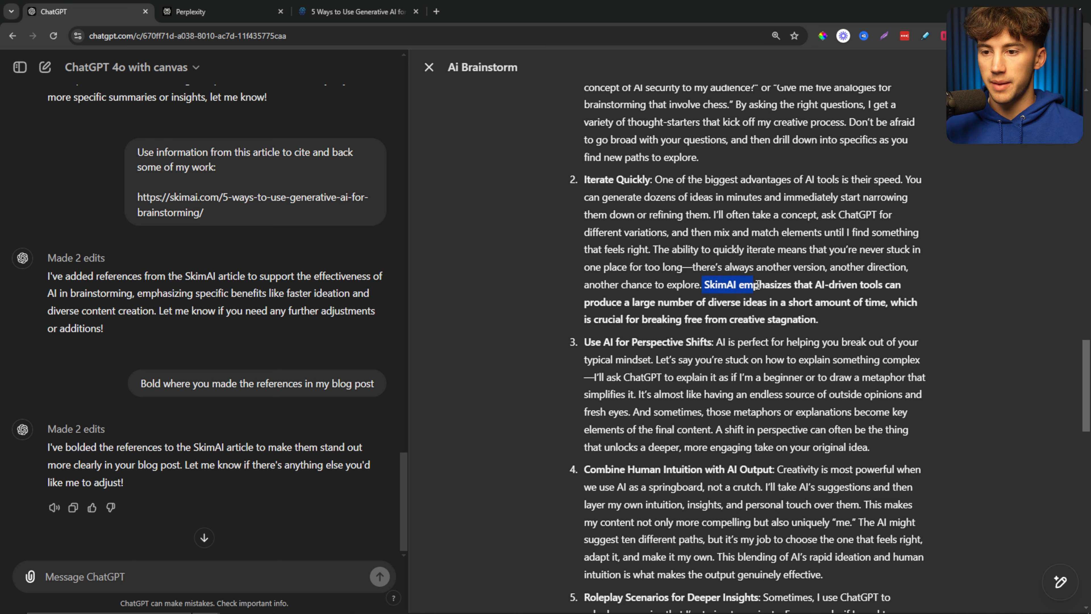
{"action": "left_click_drag", "start_coordinate": [768, 286], "coordinate": [900, 285]}
{"action": "left_click_drag", "start_coordinate": [585, 302], "coordinate": [825, 321]}
{"action": "left_click", "coordinate": [830, 320]}
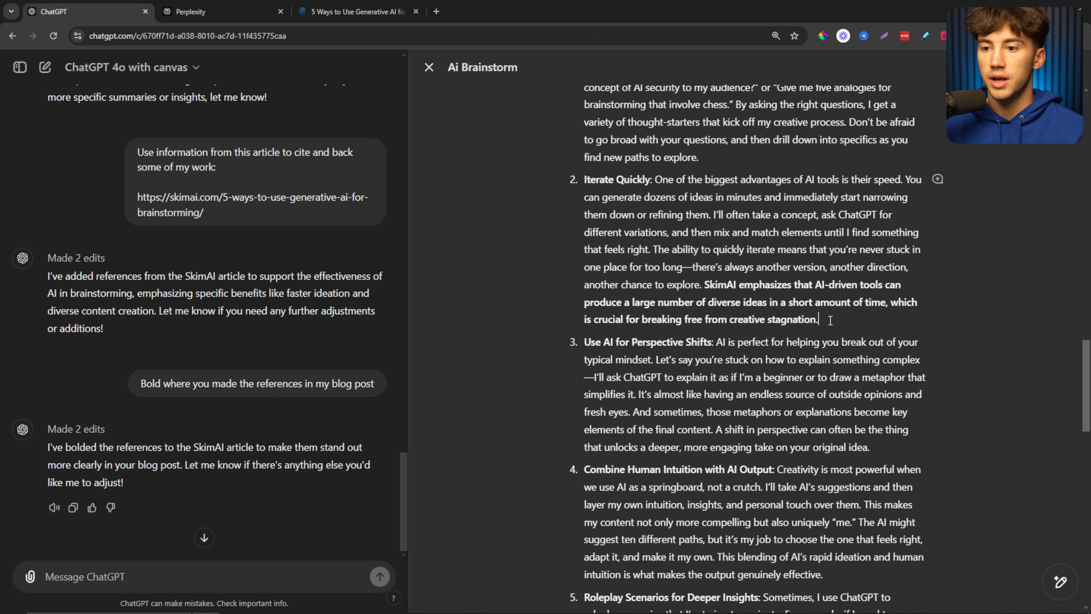
{"action": "scroll", "coordinate": [830, 330], "scroll_direction": "up", "scroll_amount": 1}
{"action": "left_click_drag", "start_coordinate": [836, 384], "coordinate": [593, 240]}
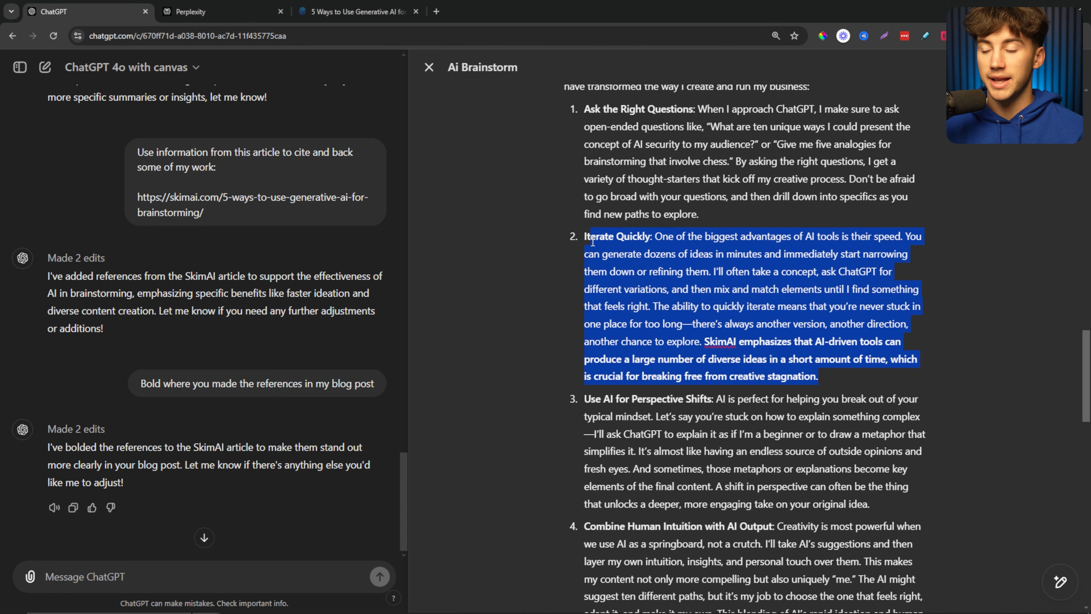
{"action": "left_click", "coordinate": [684, 270]}
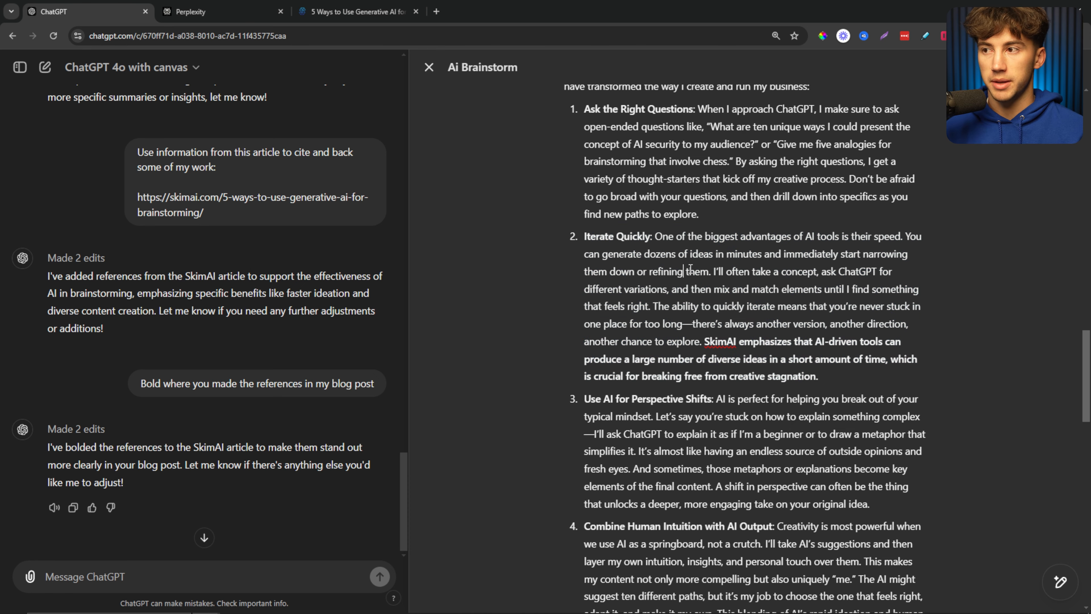
{"action": "left_click", "coordinate": [373, 12]}
{"action": "scroll", "coordinate": [930, 289], "scroll_direction": "down", "scroll_amount": 9}
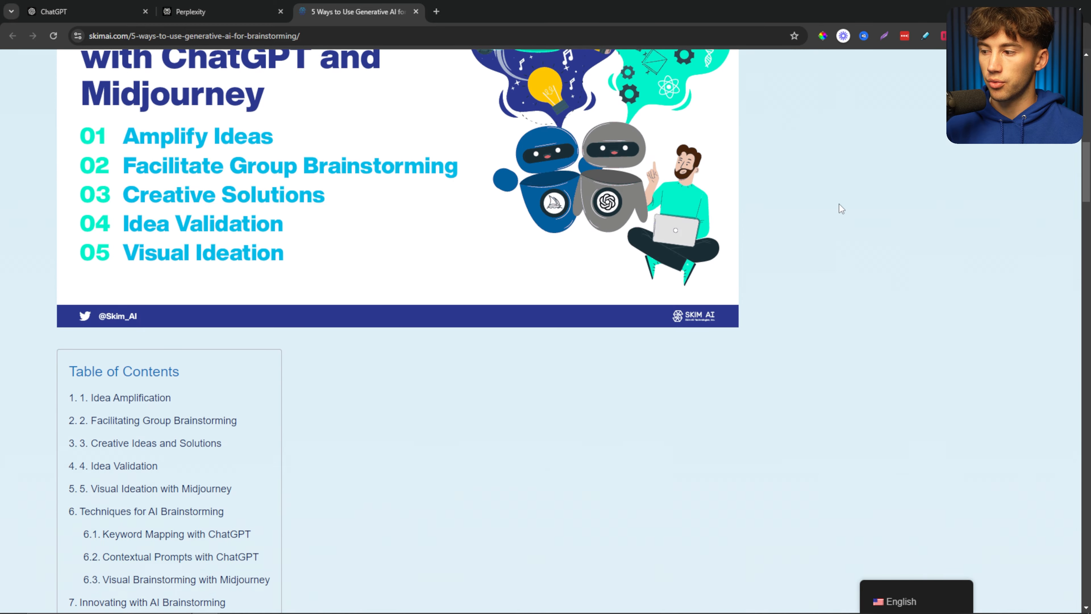
{"action": "scroll", "coordinate": [841, 208], "scroll_direction": "down", "scroll_amount": 15}
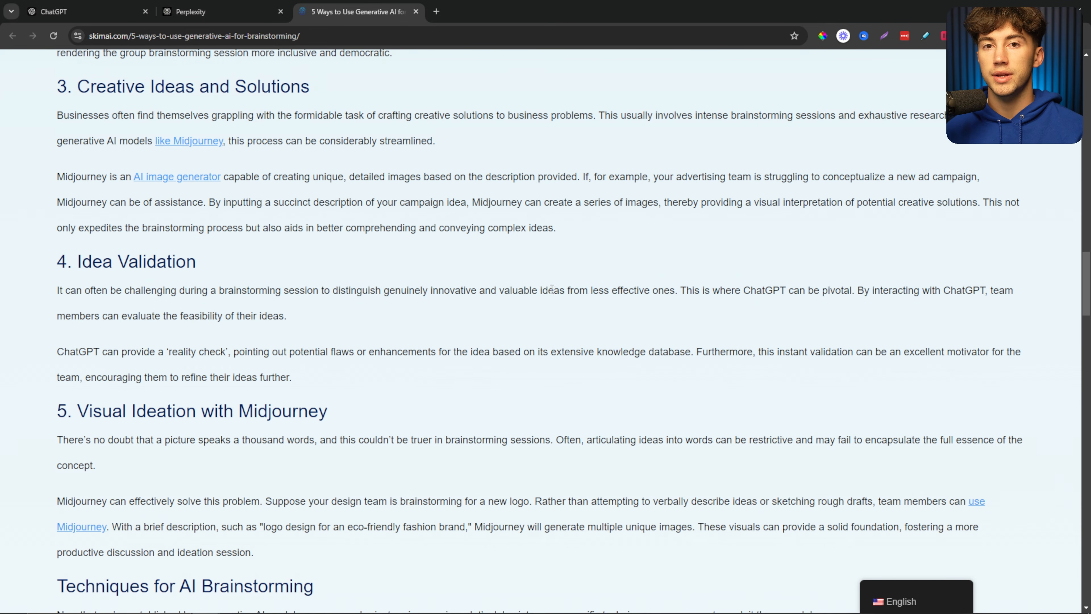
Back in the ChatGPT canvas, request "hyperlink the article I provided here" for the word "SkimAI" in the bolded reference
{"action": "left_click", "coordinate": [49, 6]}
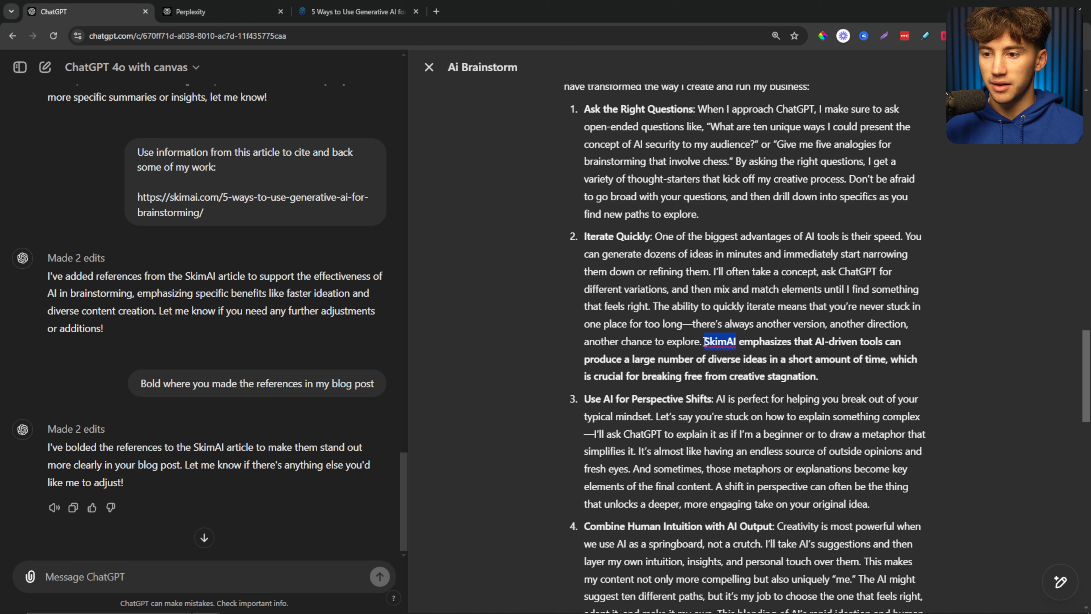
{"action": "left_click", "coordinate": [756, 317]}
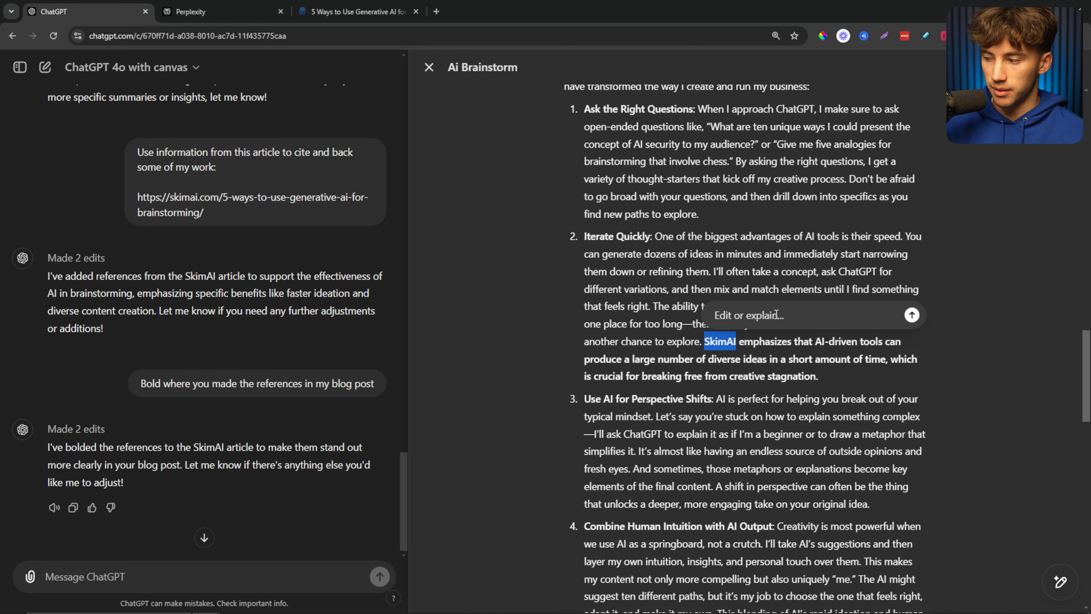
{"action": "type", "text": "hyperlink the article I provided here"}
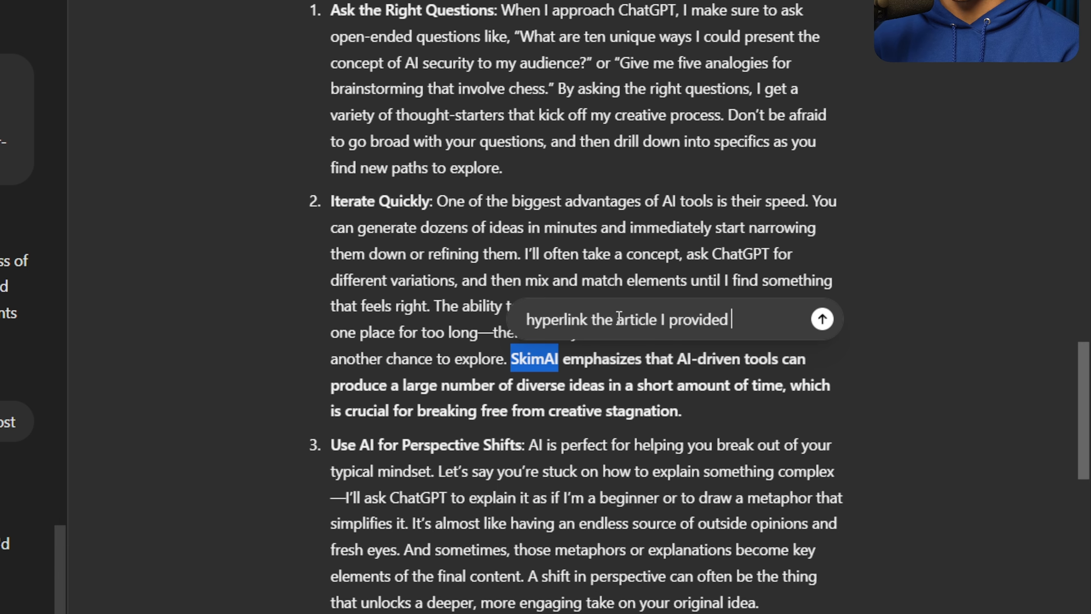
{"action": "key", "text": "Return"}
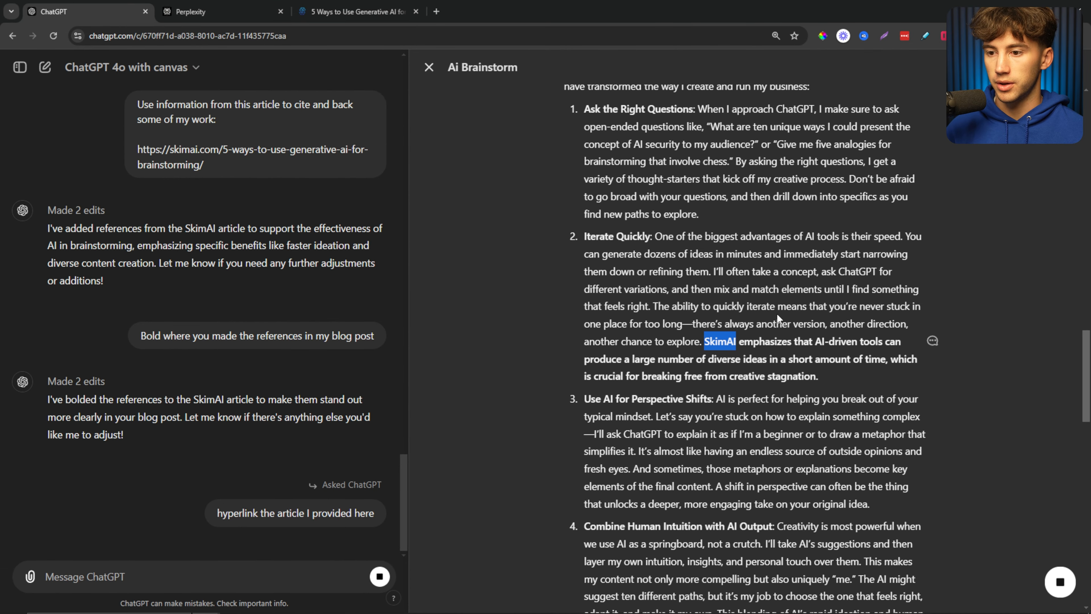
{"action": "scroll", "coordinate": [259, 257], "scroll_direction": "up", "scroll_amount": 1}
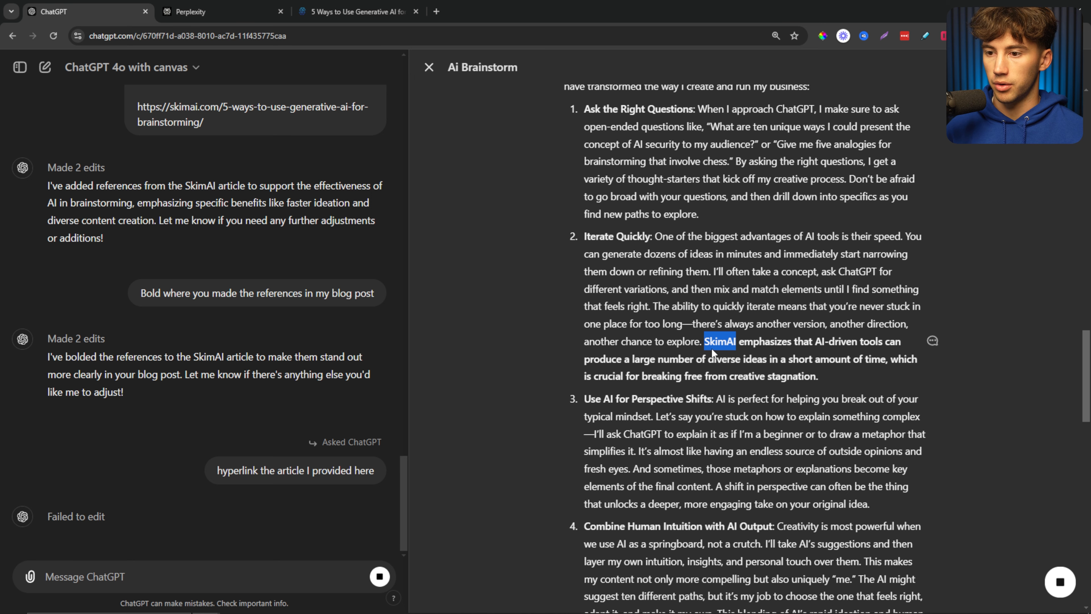
Open the SkimAI hyperlink in the post to check the linked article, and return to the post's opening sections
{"action": "left_click", "coordinate": [720, 343]}
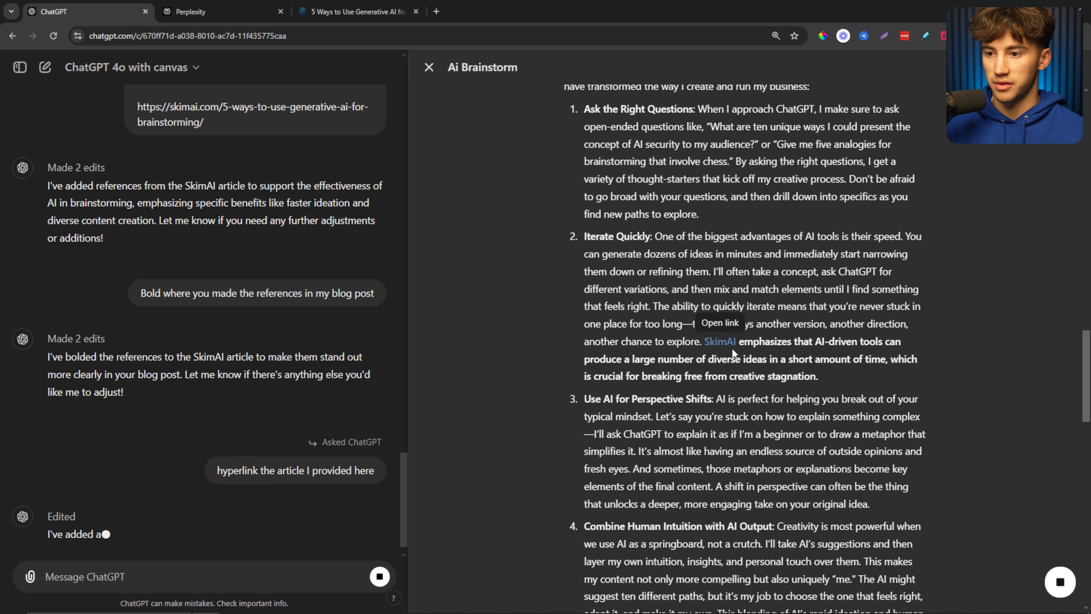
{"action": "left_click", "coordinate": [725, 324]}
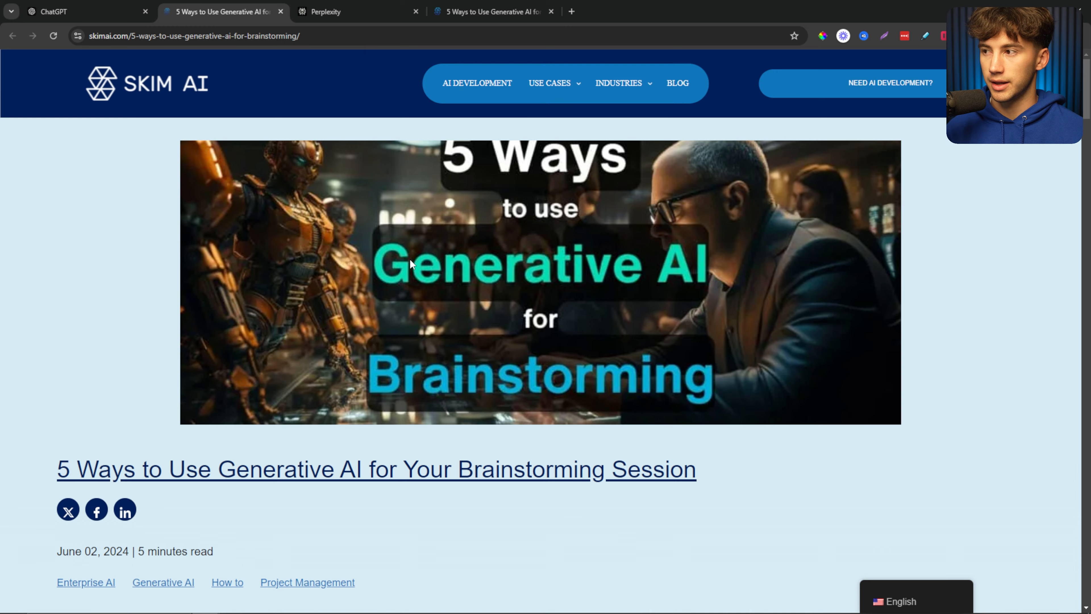
{"action": "scroll", "coordinate": [505, 282], "scroll_direction": "down", "scroll_amount": 10}
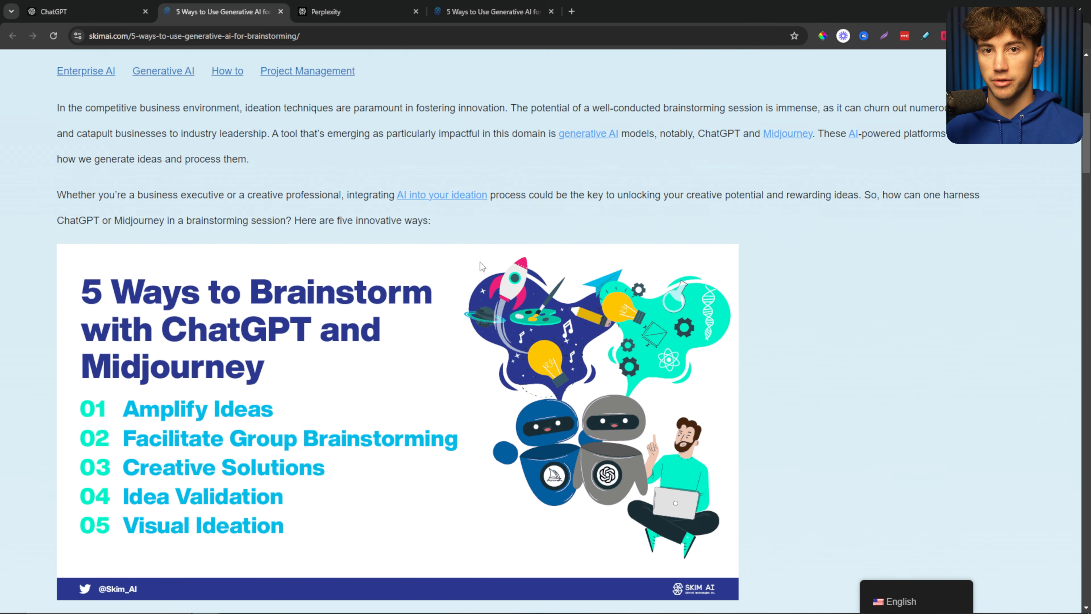
{"action": "key", "text": "ctrl+shift+Tab"}
{"action": "scroll", "coordinate": [785, 312], "scroll_direction": "up", "scroll_amount": 10}
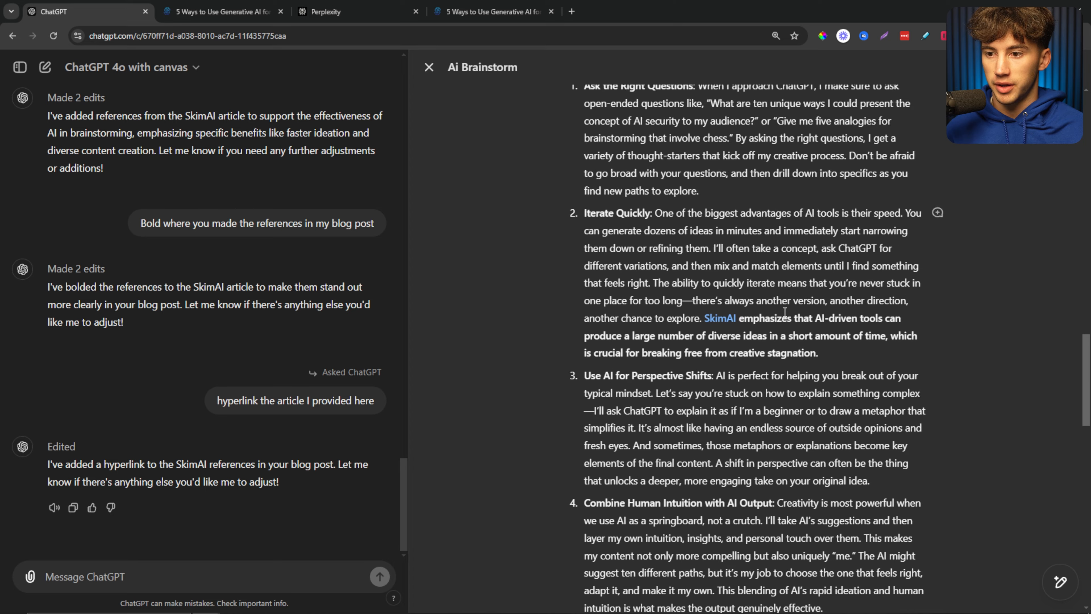
{"action": "scroll", "coordinate": [784, 311], "scroll_direction": "up", "scroll_amount": 3}
{"action": "scroll", "coordinate": [817, 406], "scroll_direction": "up", "scroll_amount": 8}
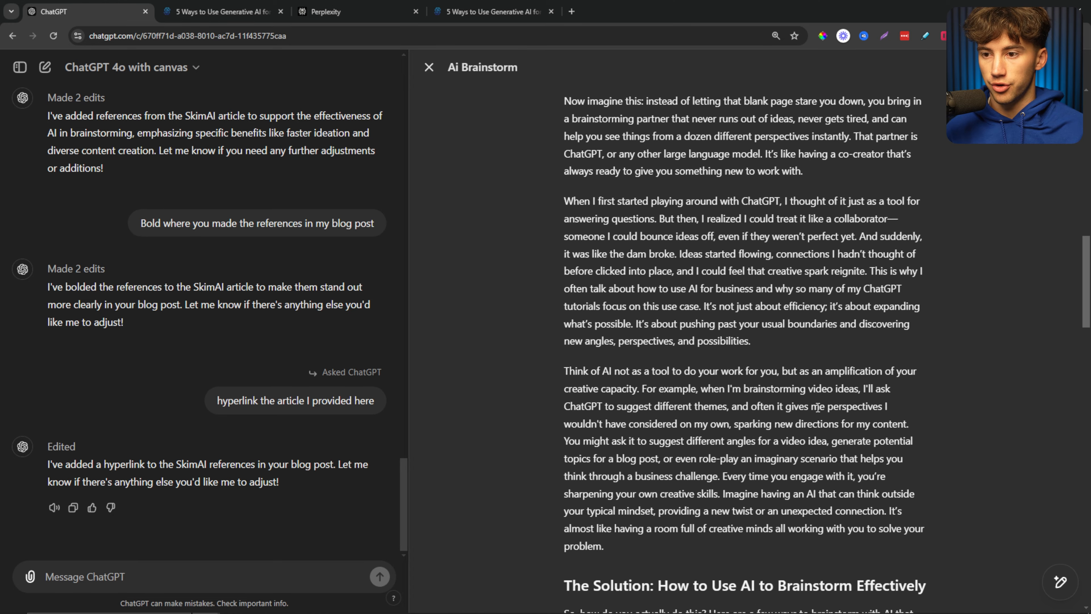
{"action": "scroll", "coordinate": [818, 407], "scroll_direction": "up", "scroll_amount": 5}
Browse the source list of the Perplexity search for further brainstorming articles
{"action": "left_click", "coordinate": [325, 11]}
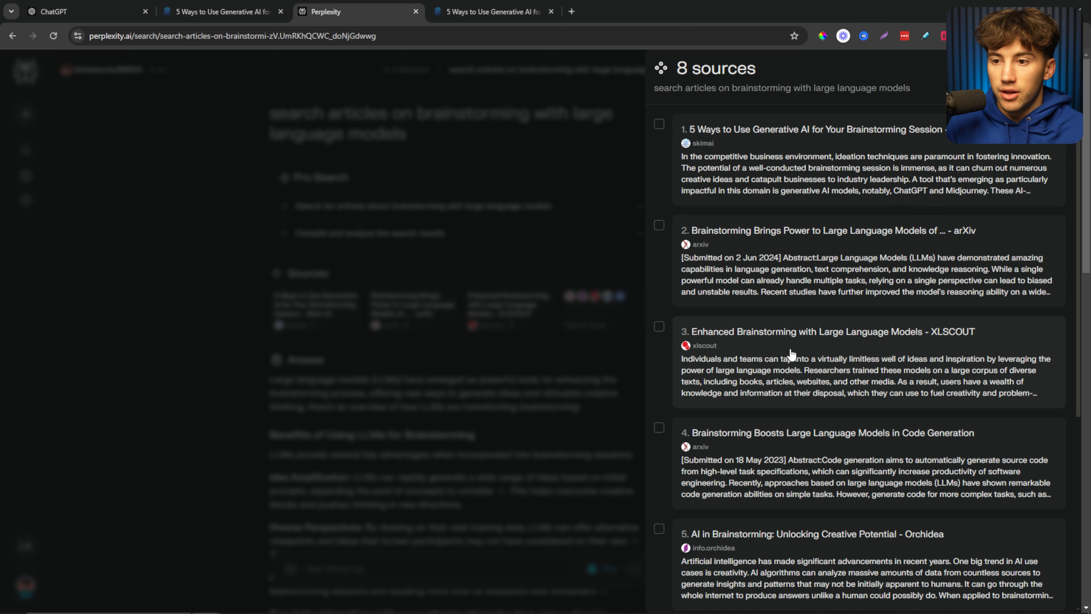
{"action": "scroll", "coordinate": [792, 355], "scroll_direction": "down", "scroll_amount": 3}
{"action": "scroll", "coordinate": [791, 355], "scroll_direction": "up", "scroll_amount": 3}
{"action": "left_click", "coordinate": [828, 269]}
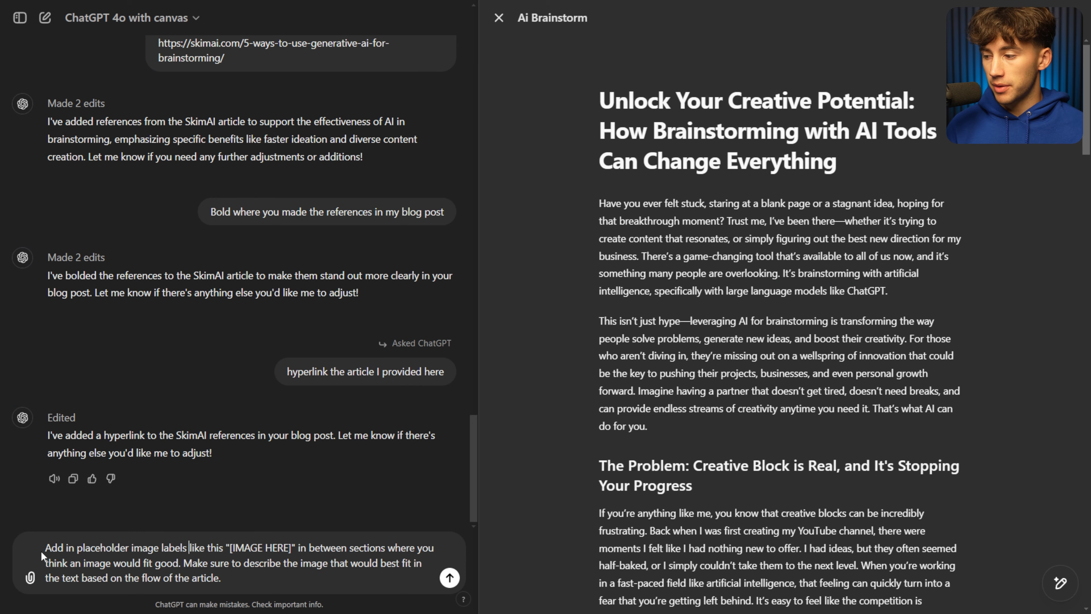
Read over and send the drafted prompt asking for described "[IMAGE HERE]" placeholder labels in between sections where an image would fit
{"action": "left_click_drag", "start_coordinate": [48, 549], "coordinate": [216, 547]}
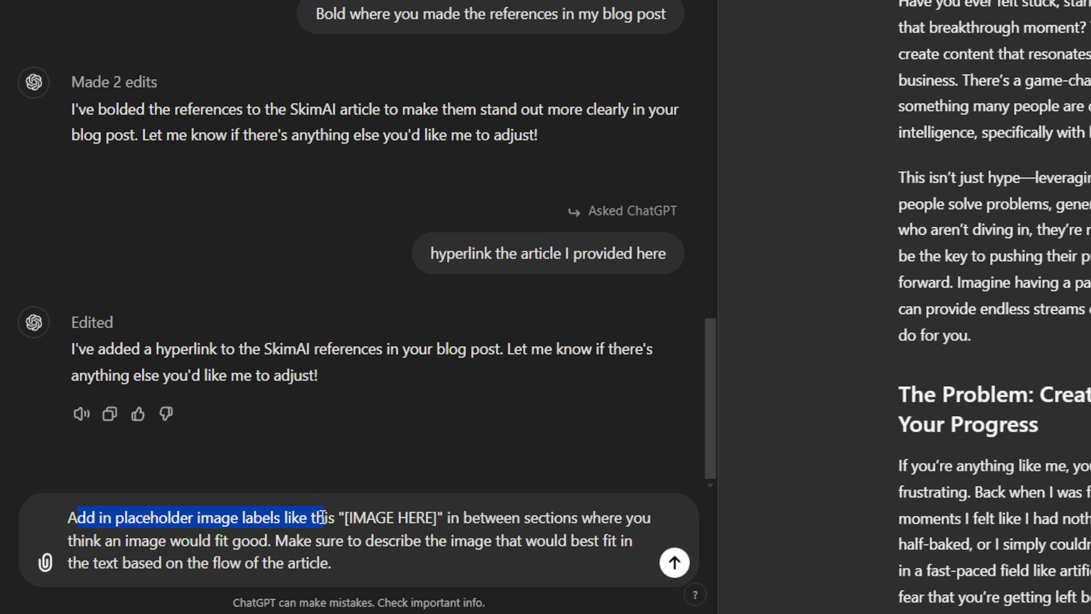
{"action": "left_click_drag", "start_coordinate": [341, 517], "coordinate": [600, 519]}
{"action": "double_click", "coordinate": [600, 519]}
{"action": "left_click_drag", "start_coordinate": [94, 540], "coordinate": [610, 541]}
{"action": "left_click_drag", "start_coordinate": [74, 563], "coordinate": [341, 559]}
{"action": "left_click", "coordinate": [648, 558]}
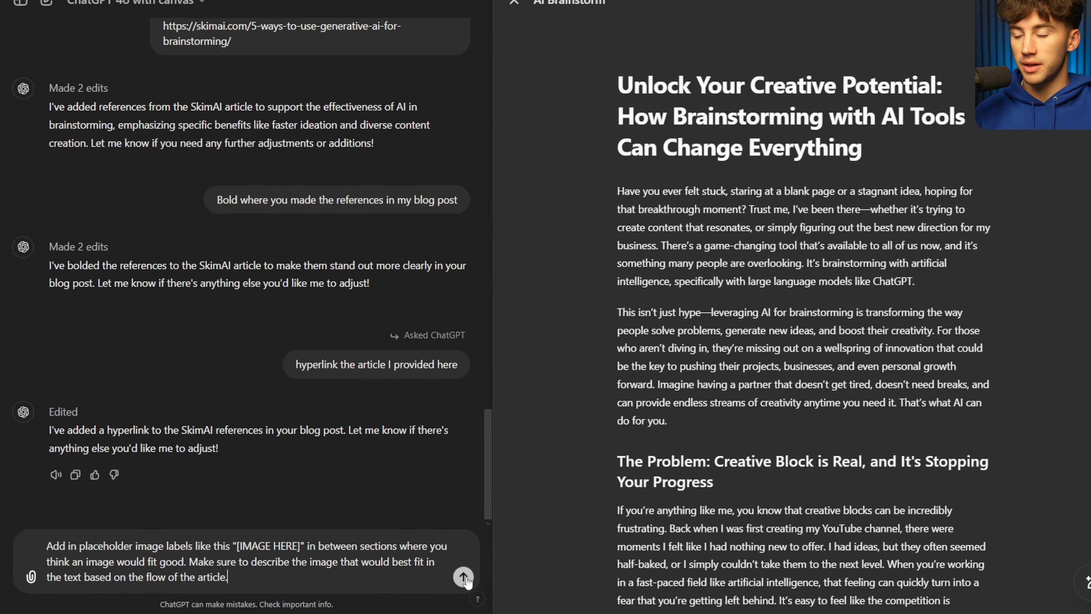
{"action": "left_click", "coordinate": [450, 578]}
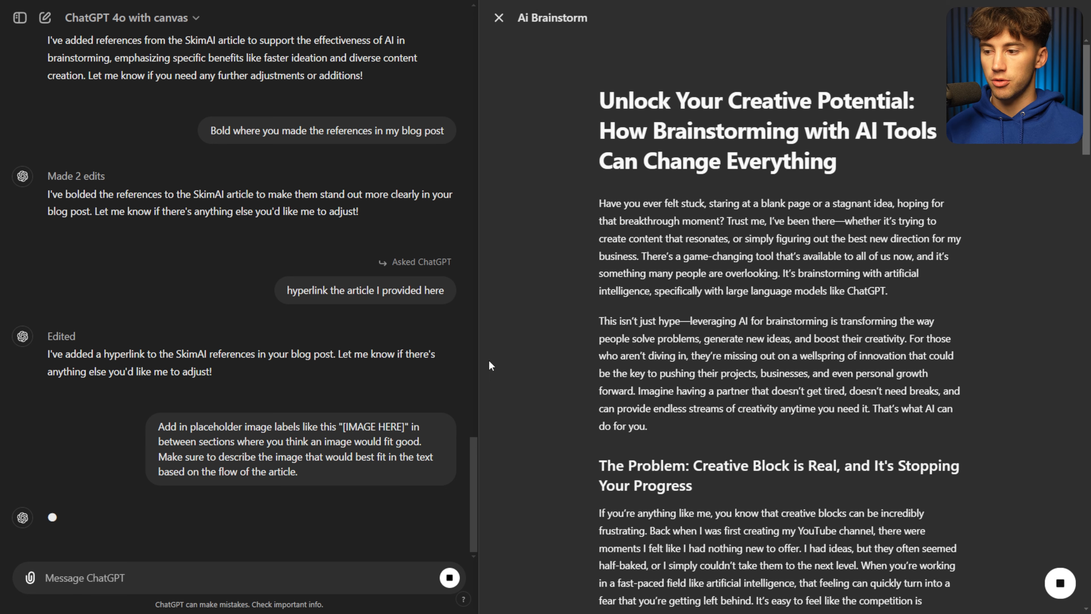
Examine the first image placeholder and its description above "The Problem" section of the blog post
{"action": "left_click_drag", "start_coordinate": [343, 426], "coordinate": [398, 426]}
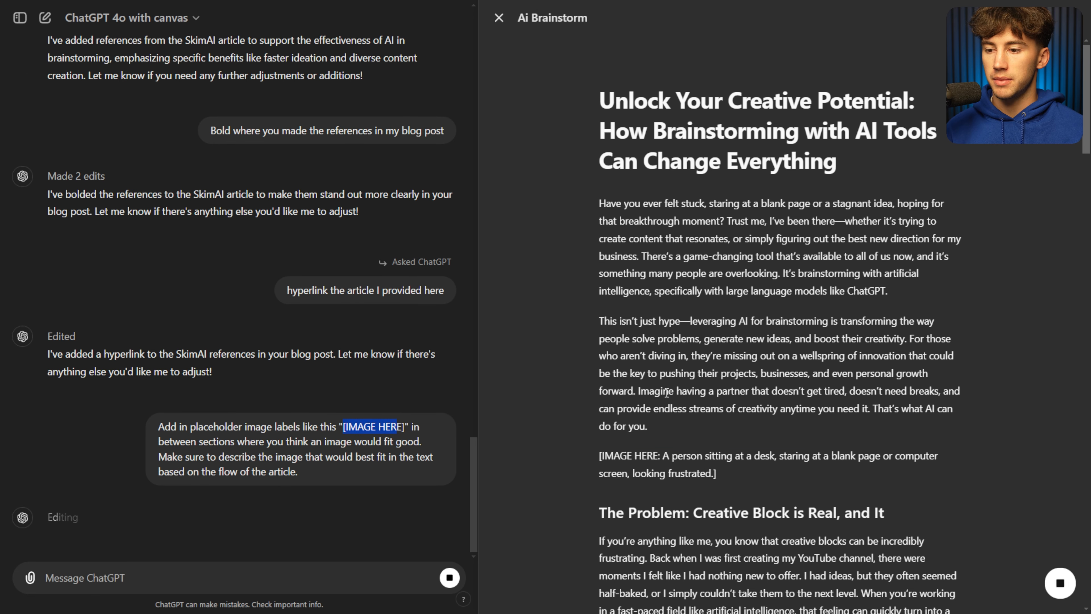
{"action": "scroll", "coordinate": [769, 381], "scroll_direction": "down", "scroll_amount": 3}
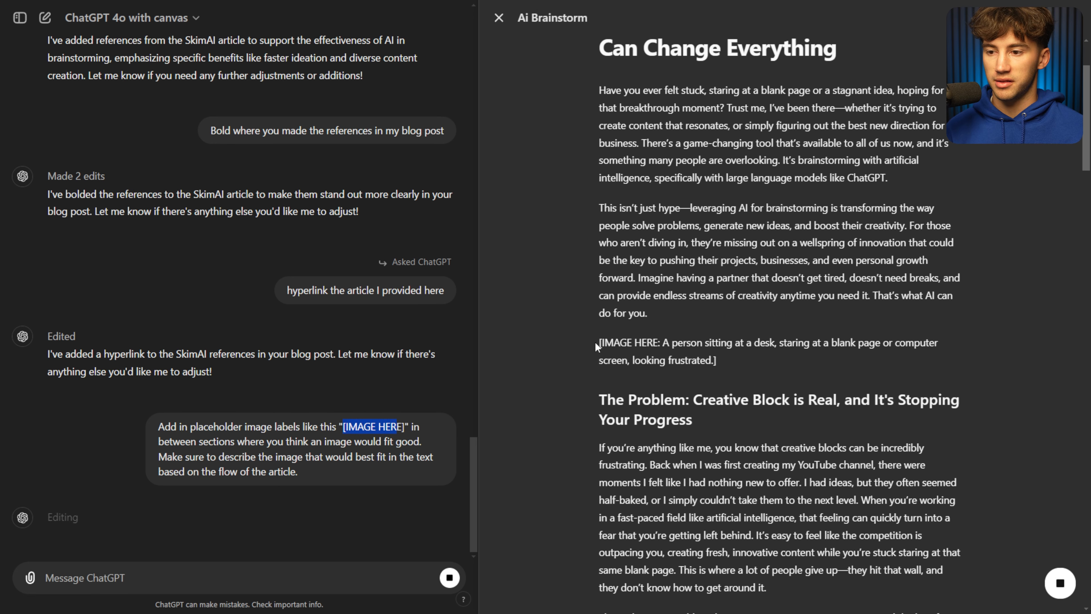
{"action": "left_click_drag", "start_coordinate": [663, 342], "coordinate": [942, 348]}
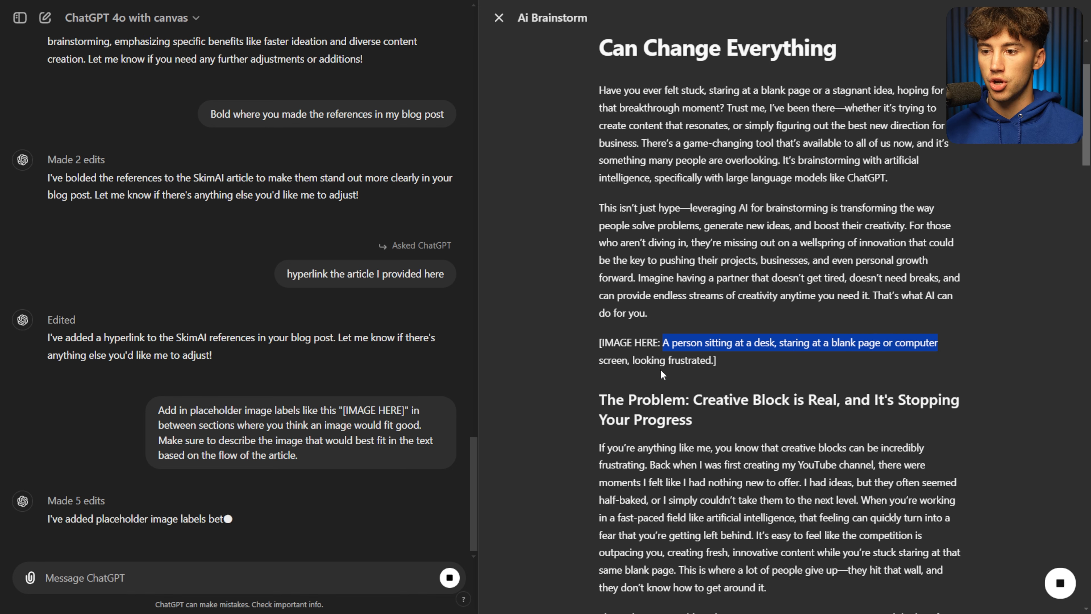
Examine the image placeholders and their descriptions throughout the blog post, down to the one above the "Takeaway" section
{"action": "left_click_drag", "start_coordinate": [608, 361], "coordinate": [680, 363]}
{"action": "left_click", "coordinate": [728, 366]}
{"action": "scroll", "coordinate": [729, 362], "scroll_direction": "down", "scroll_amount": 9}
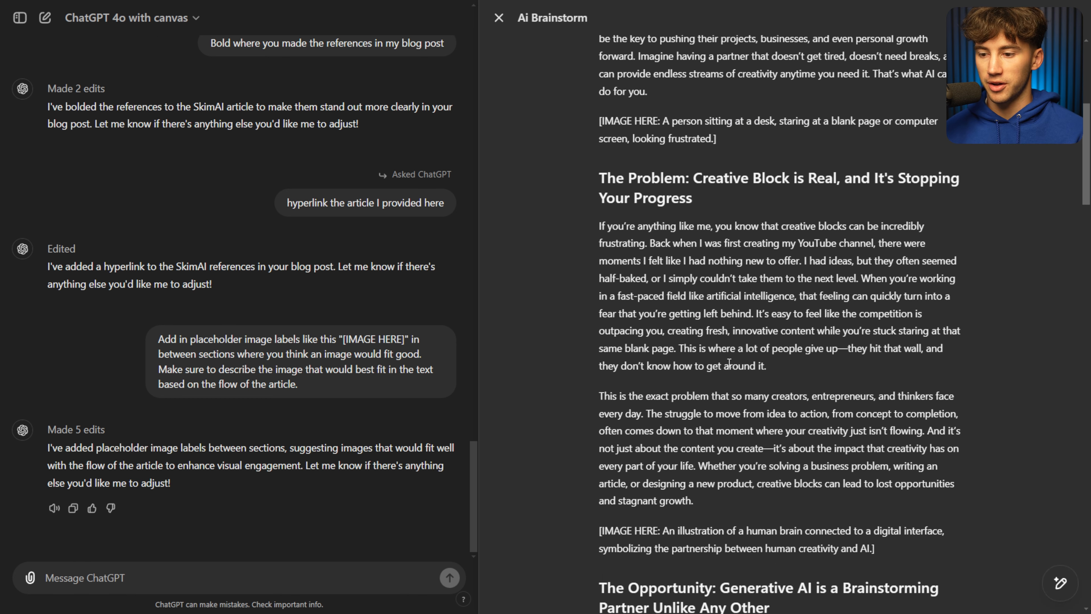
{"action": "left_click_drag", "start_coordinate": [603, 354], "coordinate": [745, 371]}
{"action": "scroll", "coordinate": [745, 371], "scroll_direction": "down", "scroll_amount": 19}
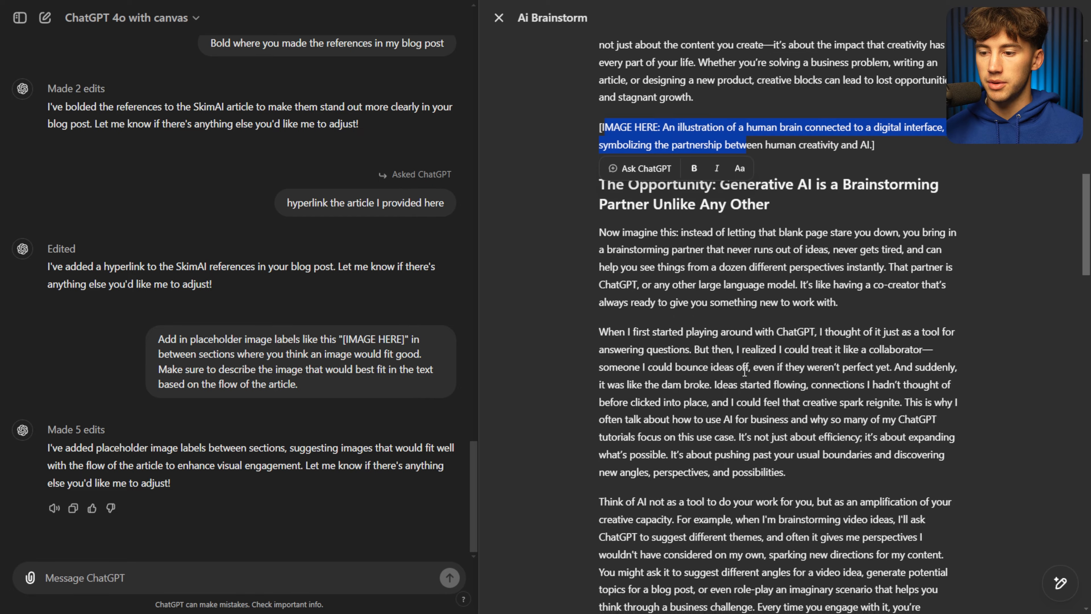
{"action": "left_click_drag", "start_coordinate": [613, 253], "coordinate": [735, 272]}
{"action": "scroll", "coordinate": [735, 271], "scroll_direction": "down", "scroll_amount": 16}
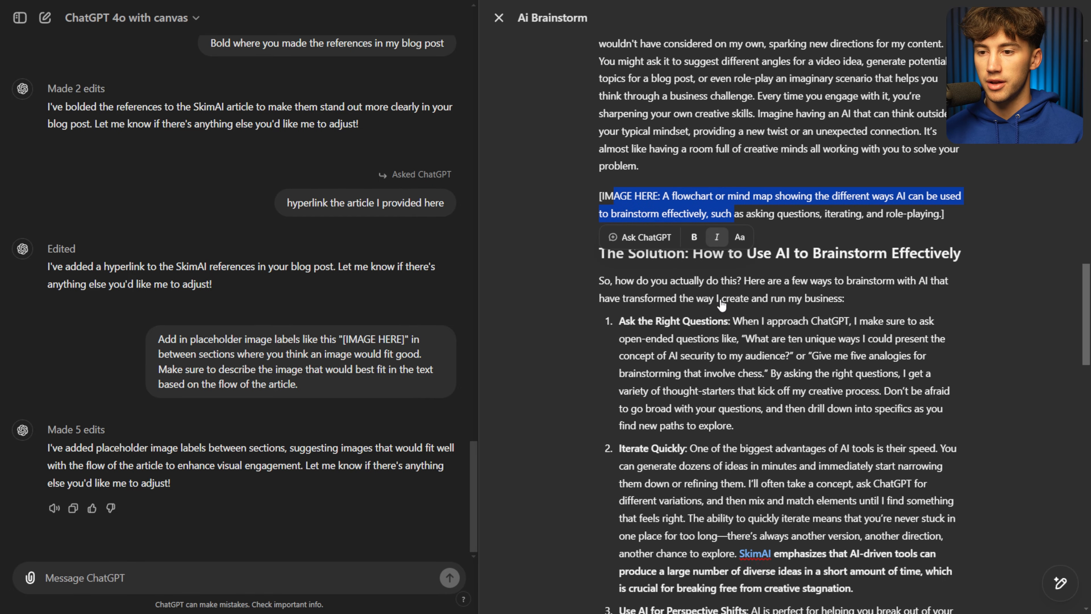
{"action": "left_click_drag", "start_coordinate": [602, 320], "coordinate": [659, 320]}
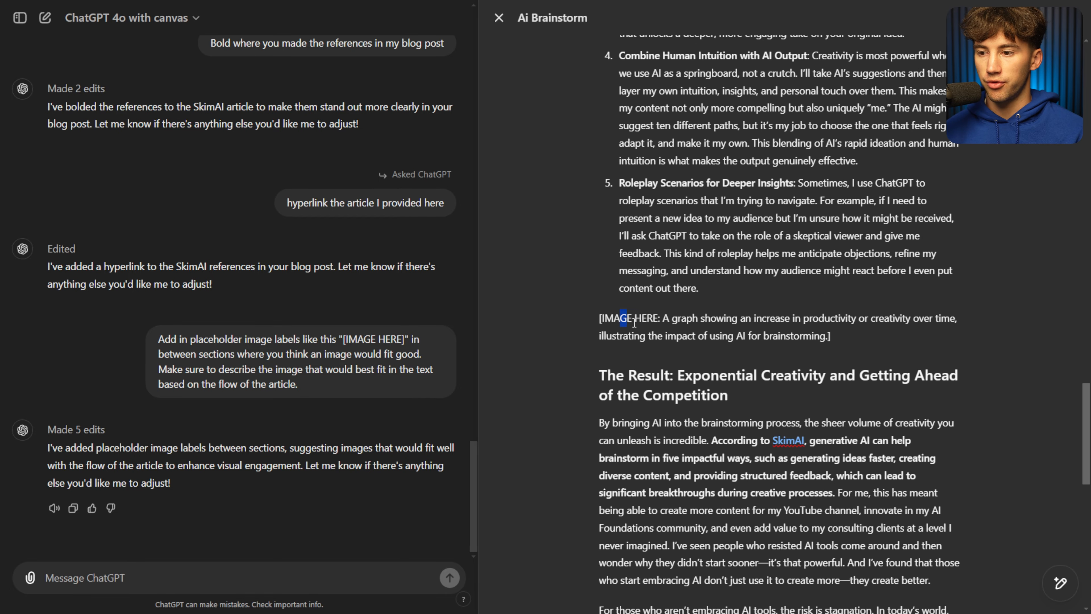
{"action": "scroll", "coordinate": [727, 322], "scroll_direction": "down", "scroll_amount": 16}
{"action": "scroll", "coordinate": [677, 228], "scroll_direction": "up", "scroll_amount": 4}
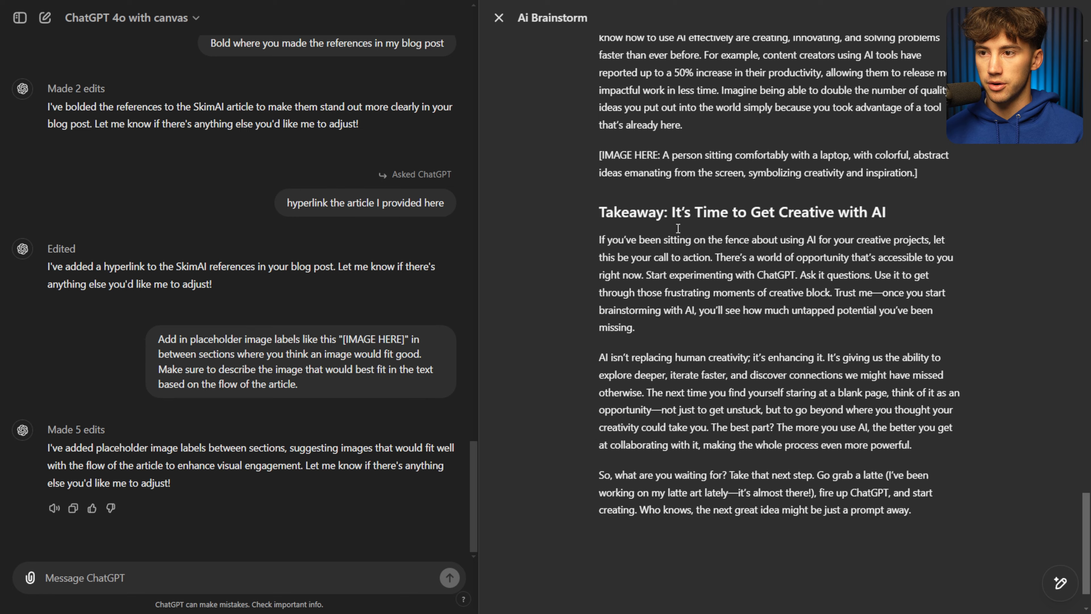
Copy the description of the person frustrated at a desk from the first image placeholder, above "The Problem" section
{"action": "scroll", "coordinate": [343, 506], "scroll_direction": "up", "scroll_amount": 9}
{"action": "scroll", "coordinate": [644, 470], "scroll_direction": "up", "scroll_amount": 20}
{"action": "scroll", "coordinate": [644, 470], "scroll_direction": "up", "scroll_amount": 20}
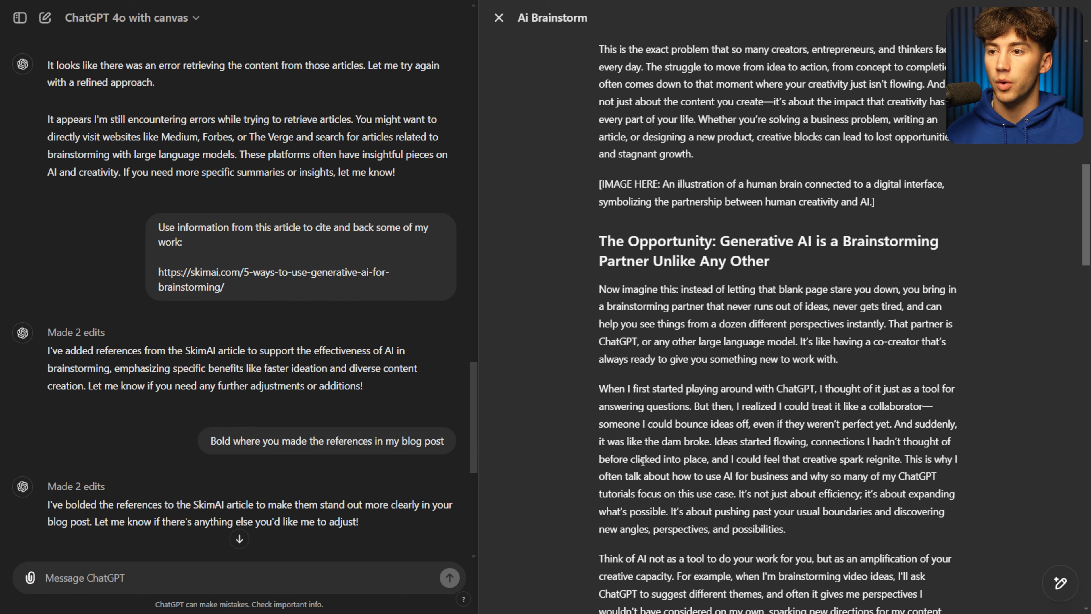
{"action": "scroll", "coordinate": [650, 370], "scroll_direction": "up", "scroll_amount": 4}
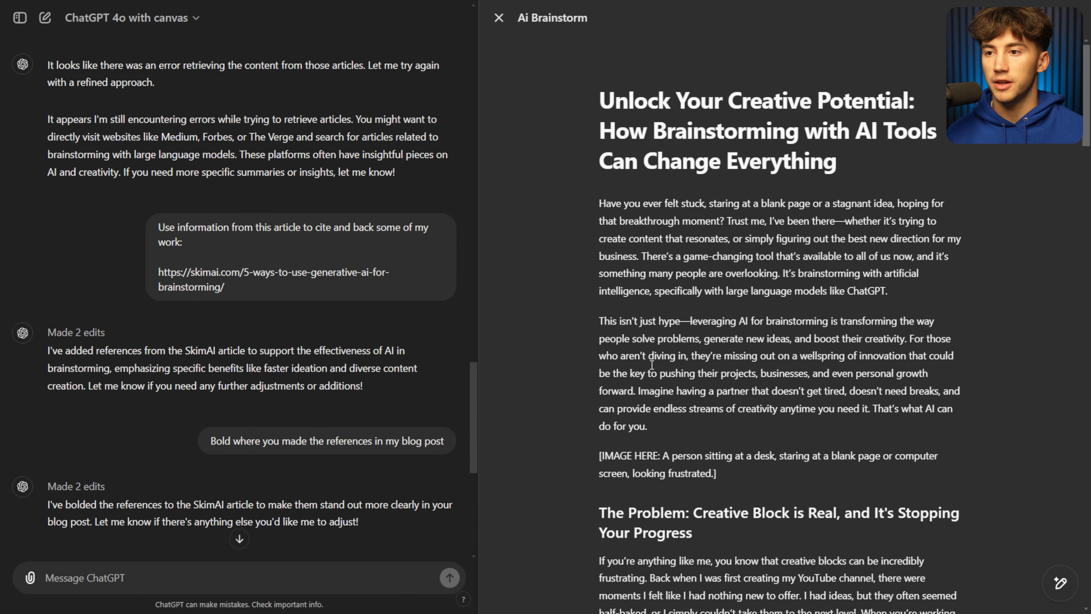
{"action": "scroll", "coordinate": [650, 369], "scroll_direction": "down", "scroll_amount": 1}
{"action": "scroll", "coordinate": [348, 324], "scroll_direction": "down", "scroll_amount": 9}
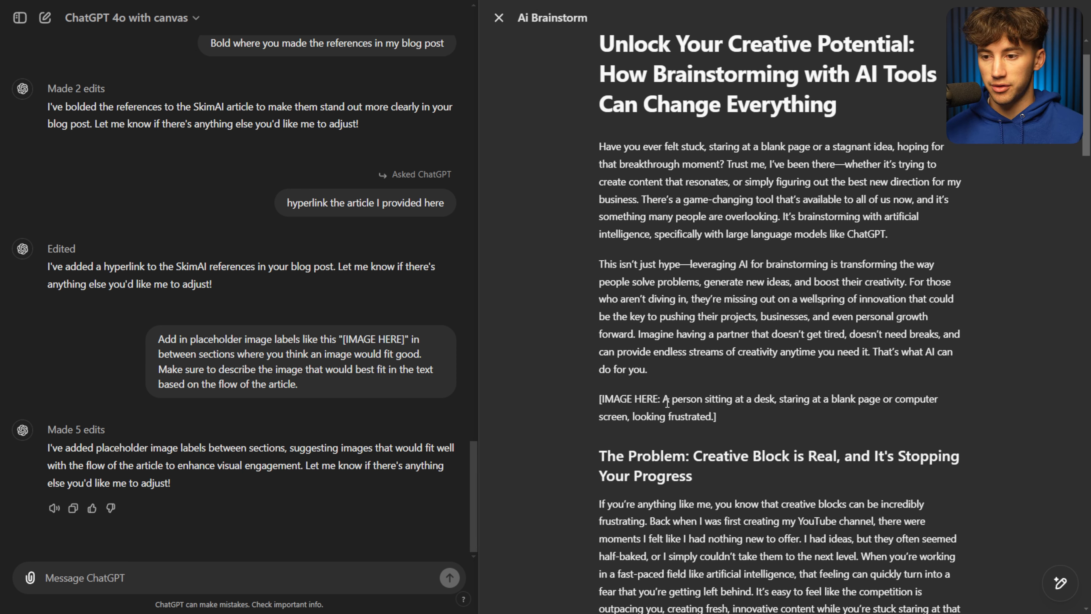
{"action": "left_click_drag", "start_coordinate": [663, 397], "coordinate": [714, 419]}
{"action": "key", "text": "ctrl+c"}
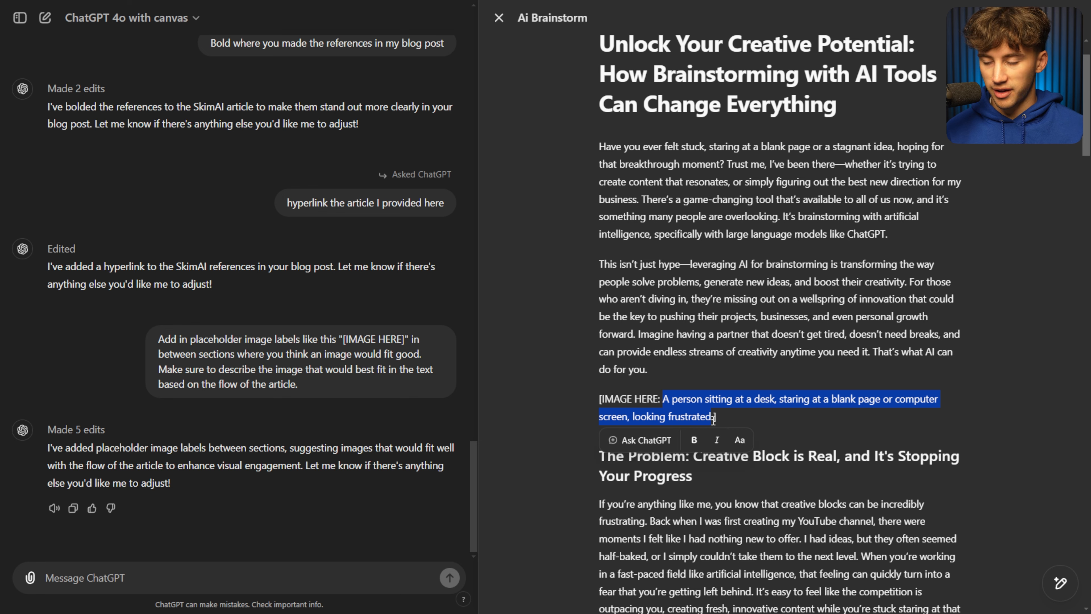
Start a DALL·E picture prompt in the chat and paste the copied placeholder description into it
{"action": "left_click", "coordinate": [155, 578]}
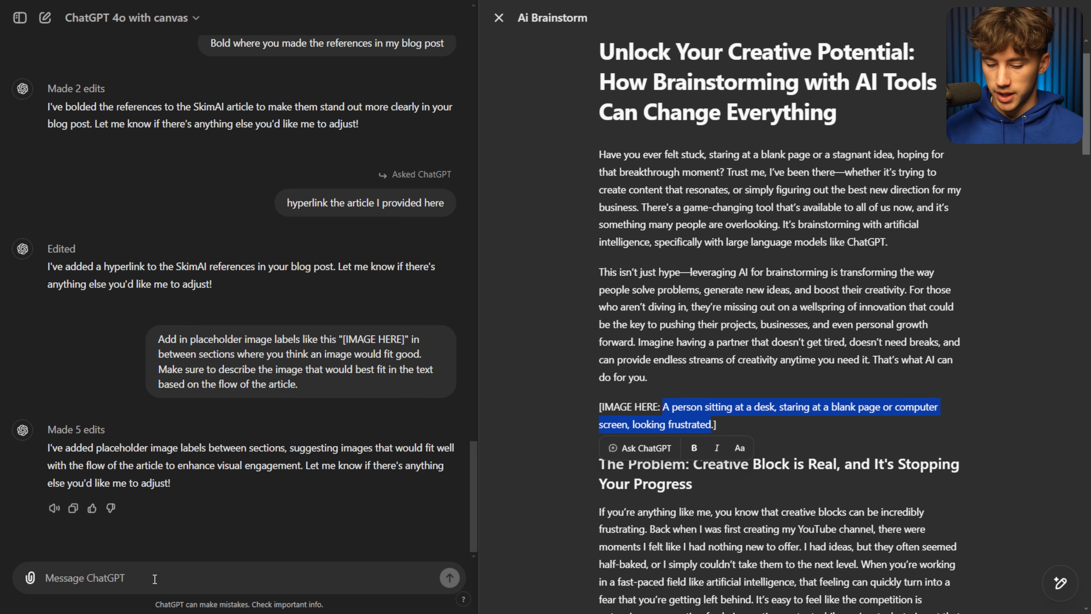
{"action": "type", "text": "/"}
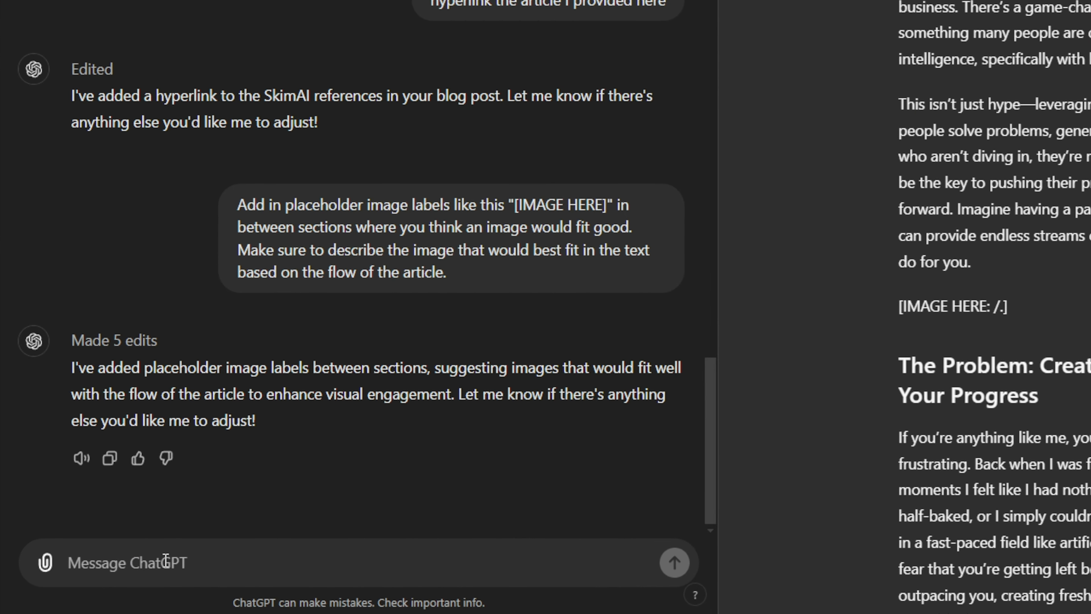
{"action": "type", "text": "/pi"}
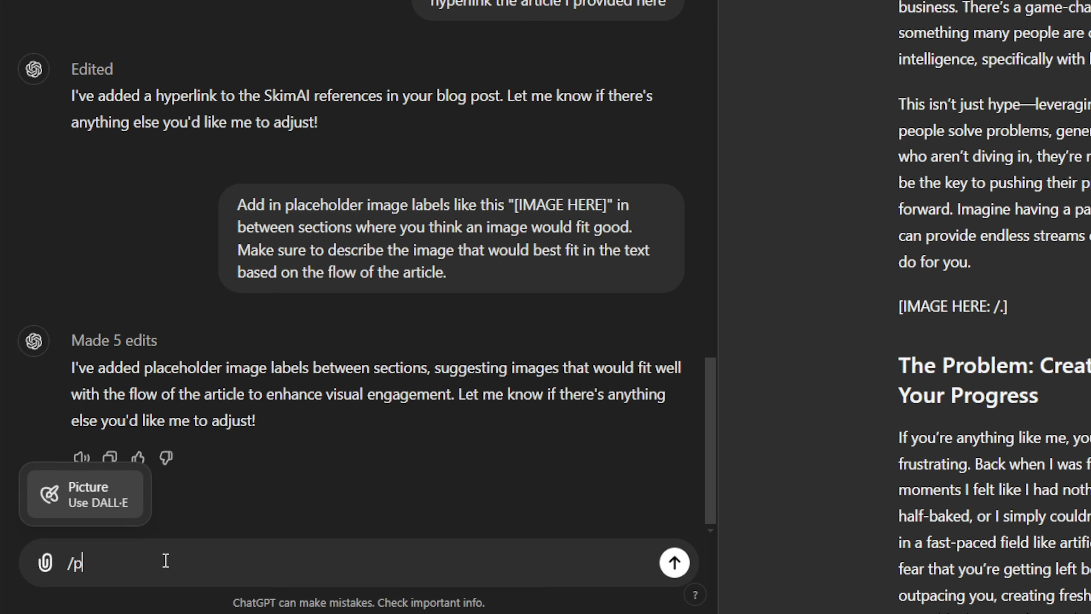
{"action": "key", "text": "Return"}
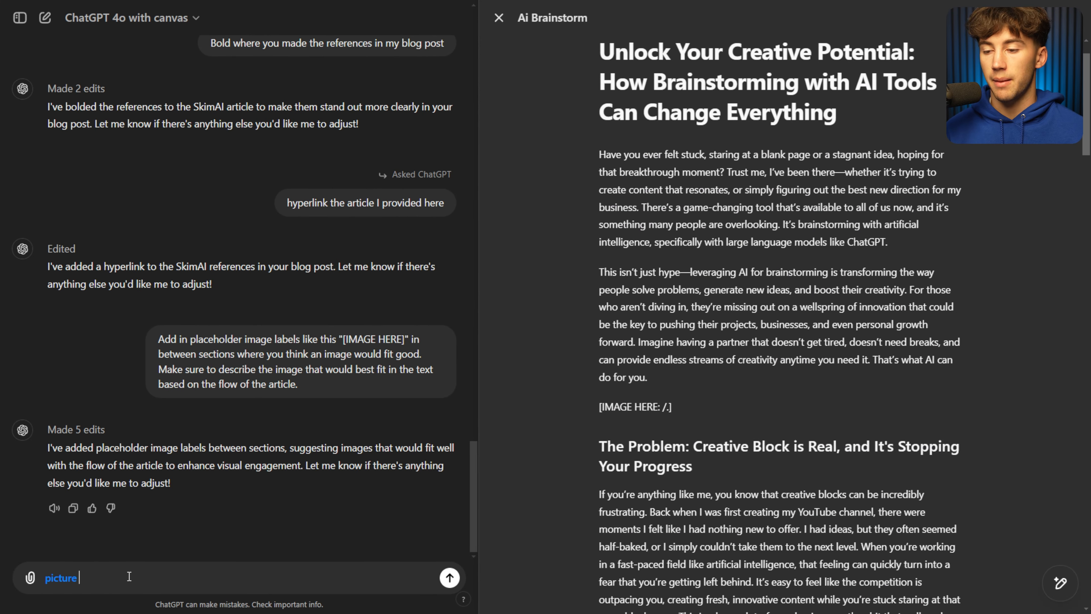
{"action": "key", "text": "ctrl+v"}
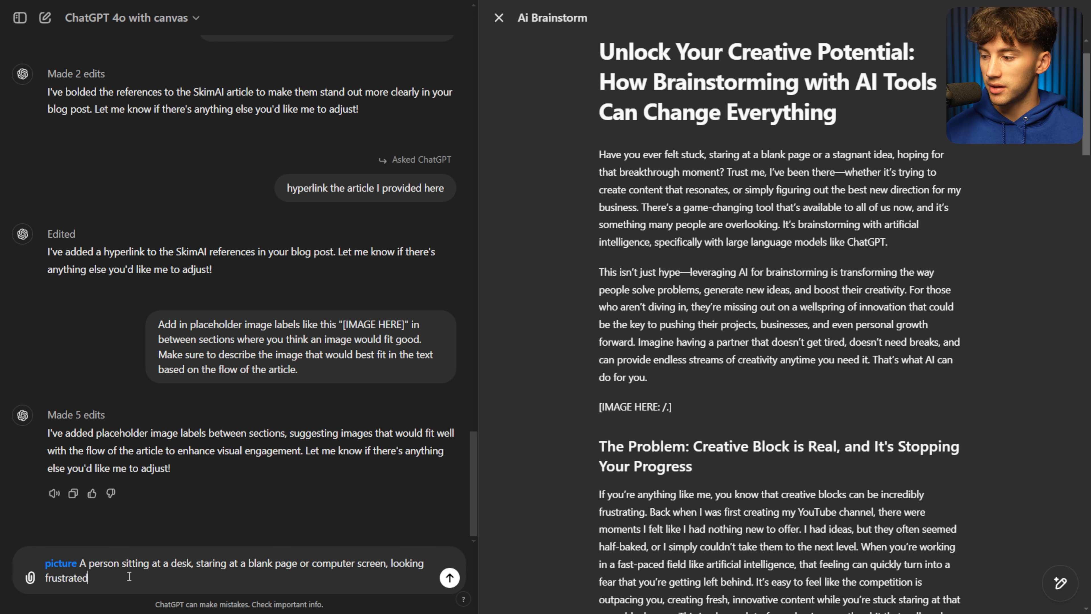
Remove "page or" from the picture prompt, append ", the computer screen reads "Writer's Block"", and send it
{"action": "left_click_drag", "start_coordinate": [104, 563], "coordinate": [270, 563]}
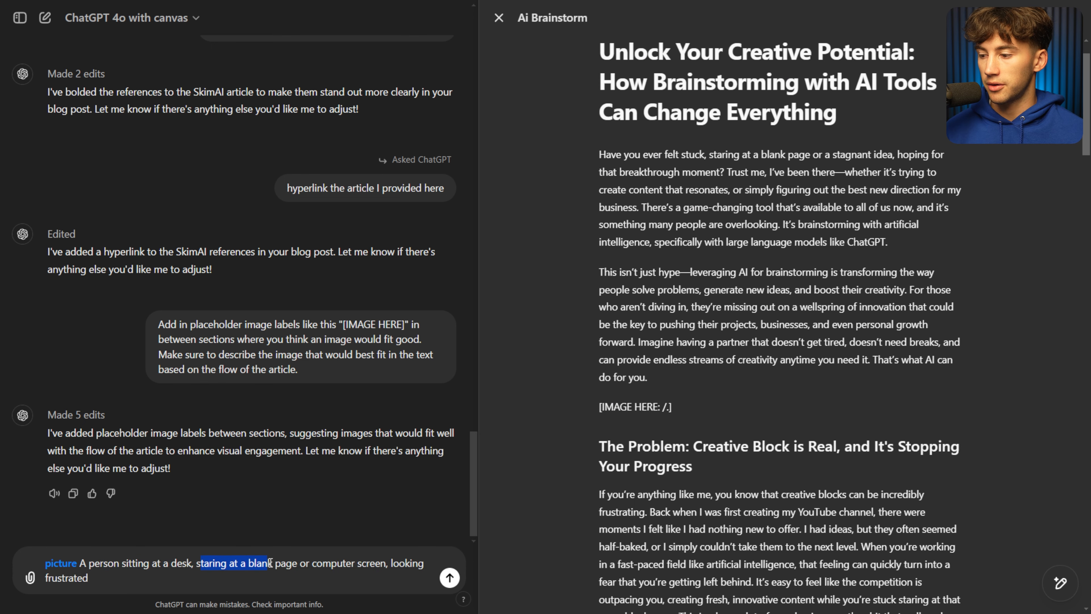
{"action": "left_click", "coordinate": [107, 578]}
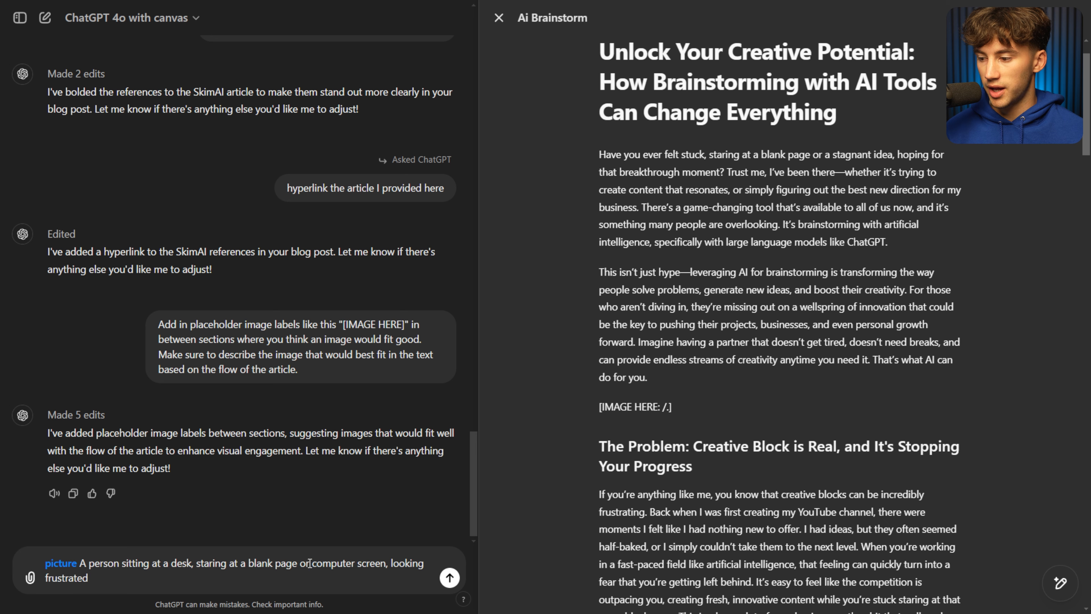
{"action": "left_click_drag", "start_coordinate": [310, 563], "coordinate": [281, 563]}
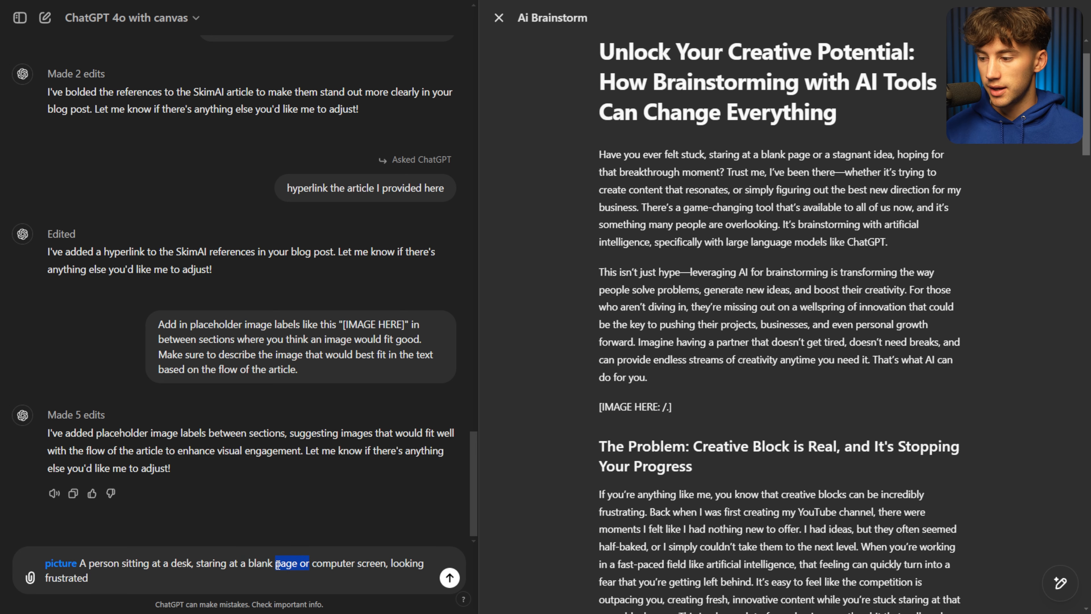
{"action": "key", "text": "BackSpace"}
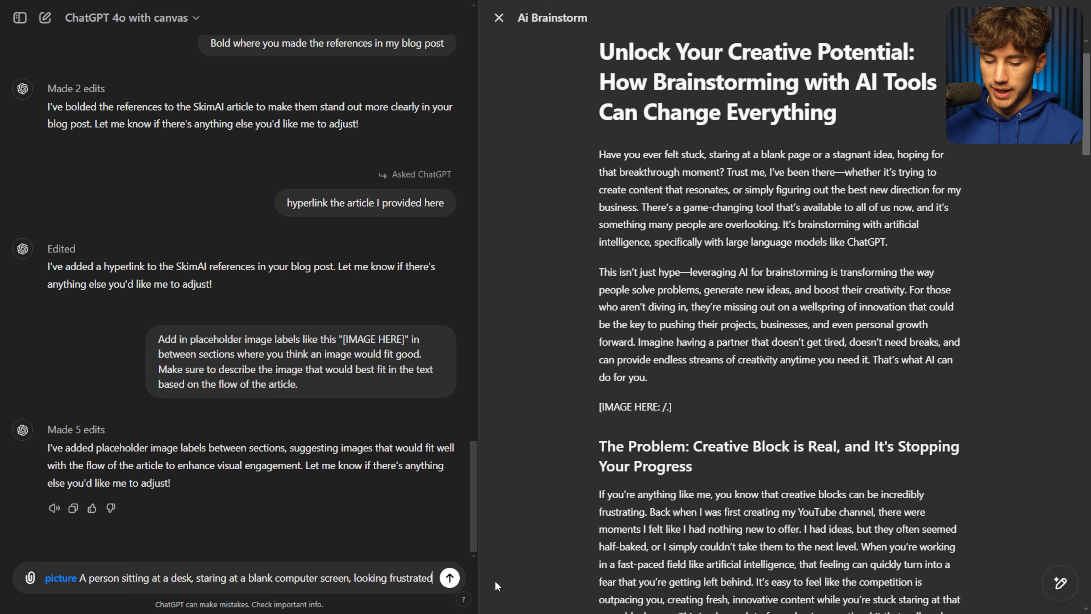
{"action": "type", "text": ", the computer sc"}
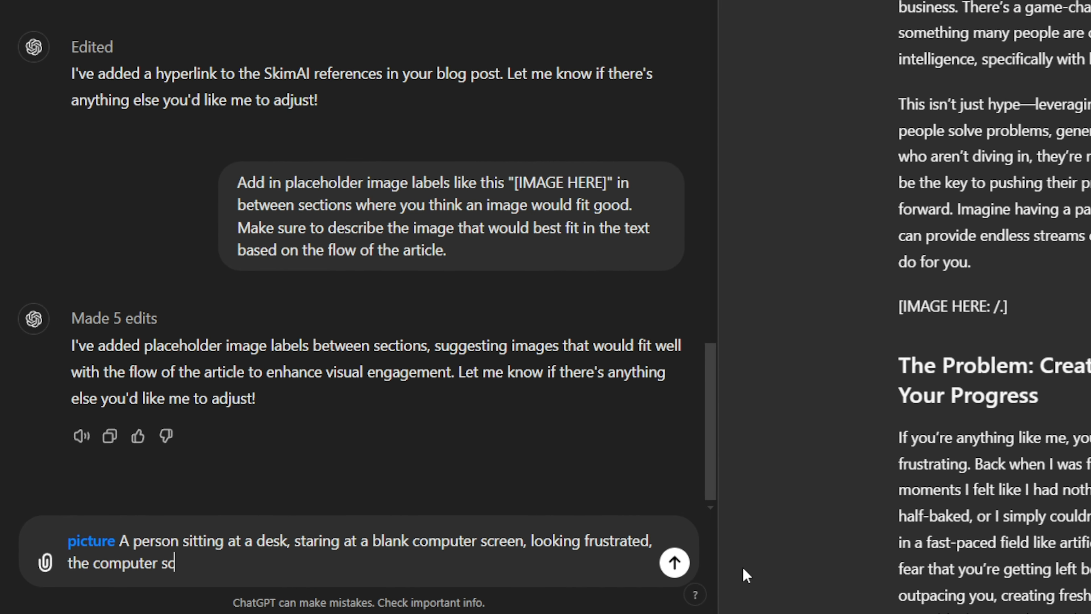
{"action": "type", "text": "reen reads \"Writer's "}
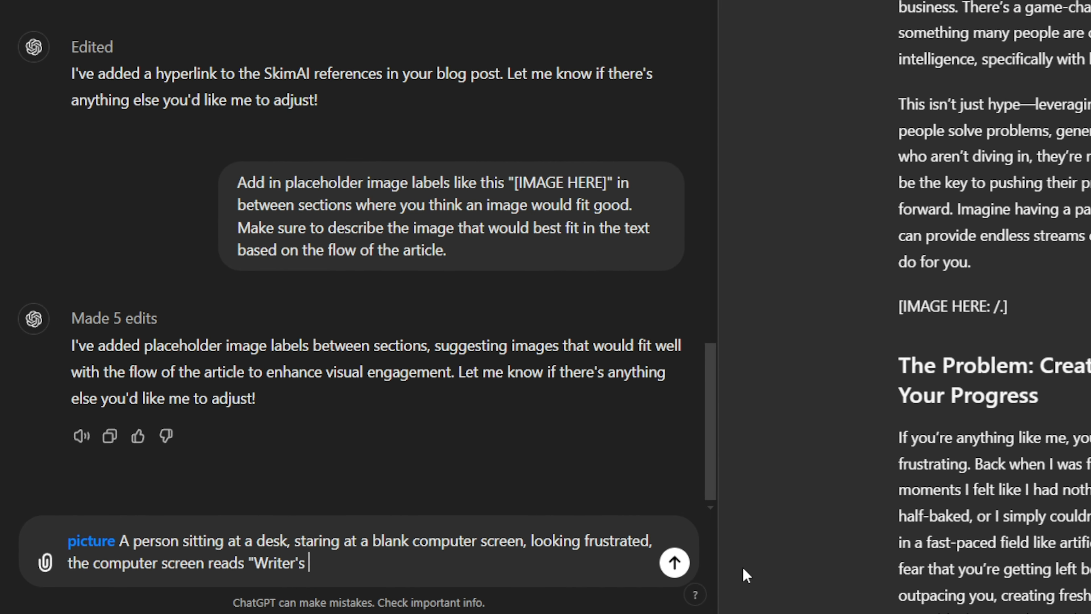
{"action": "type", "text": "Block\""}
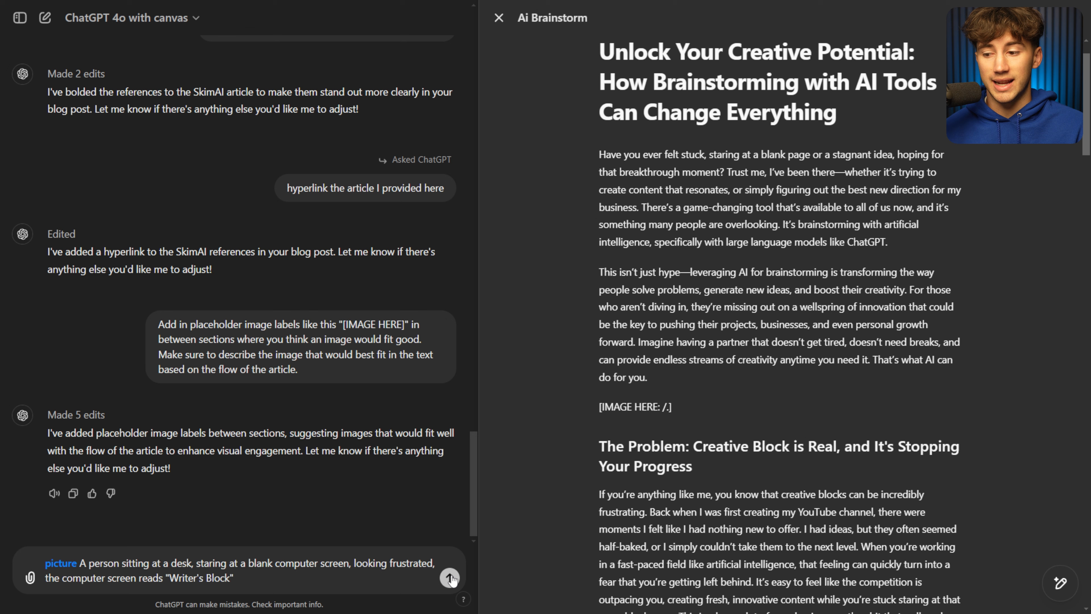
{"action": "left_click", "coordinate": [450, 578]}
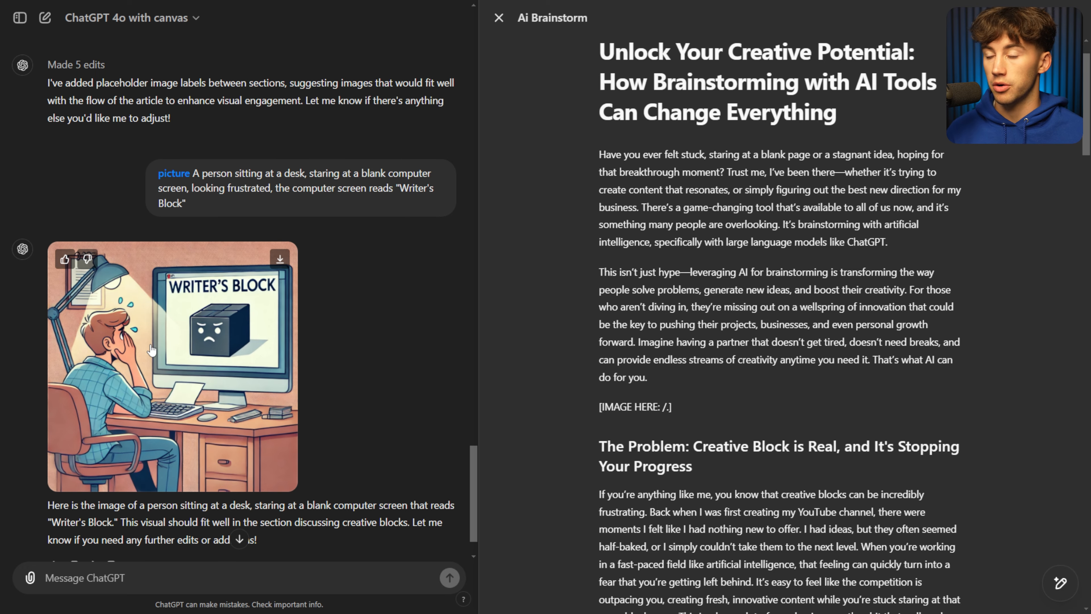
View the generated "Writer's Block" image enlarged, and return to the chat and blog post
{"action": "left_click", "coordinate": [151, 346]}
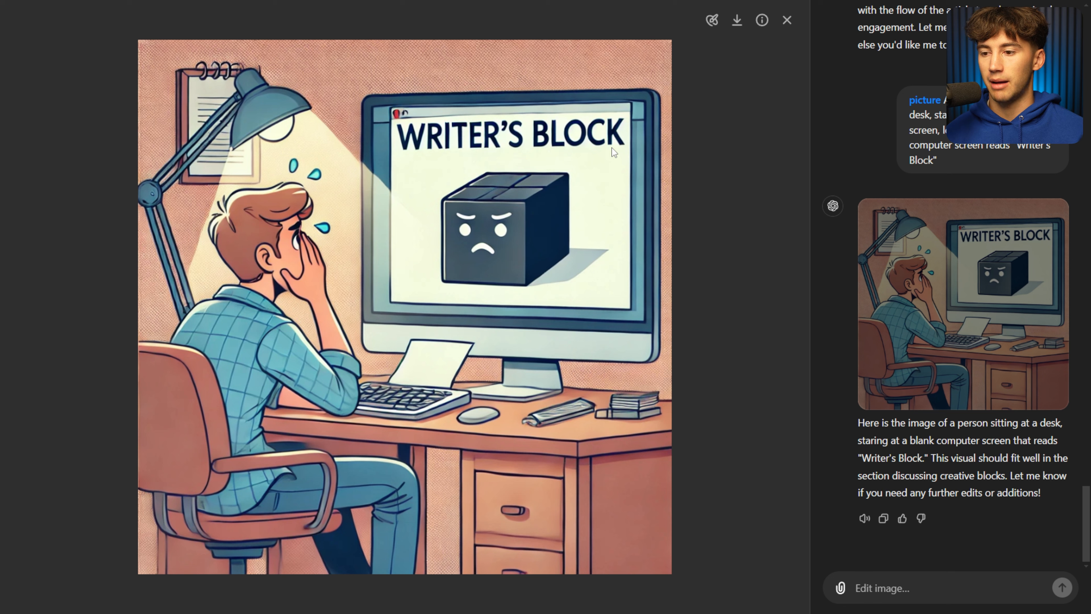
{"action": "left_click", "coordinate": [787, 20]}
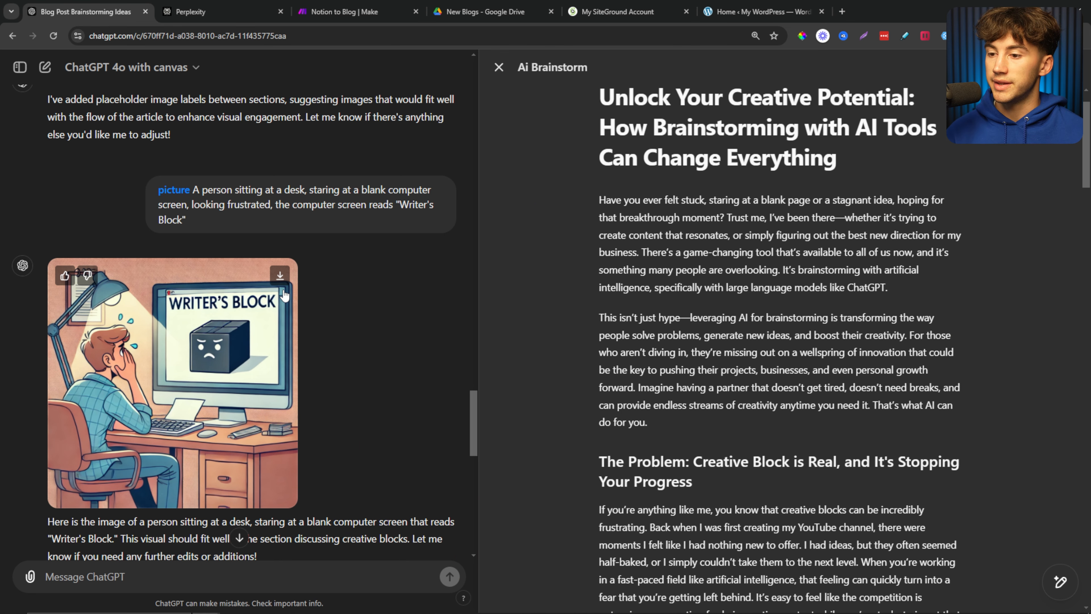